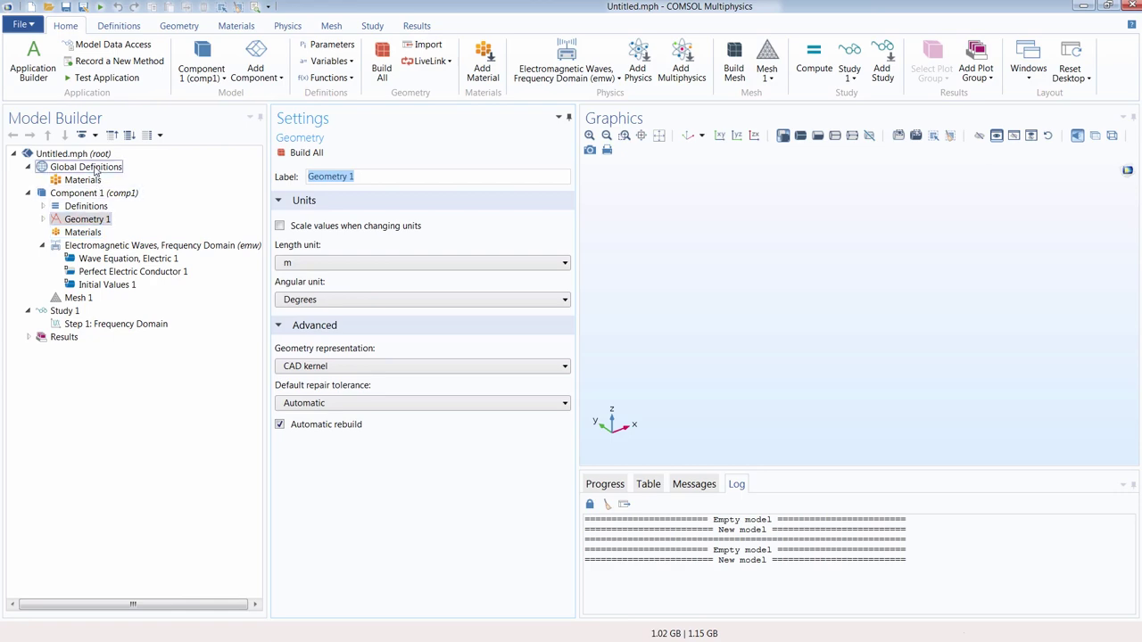
Add a Parameters node under Global Definitions and define the parameter Length as 1[m]
click(96, 168)
right_click(96, 169)
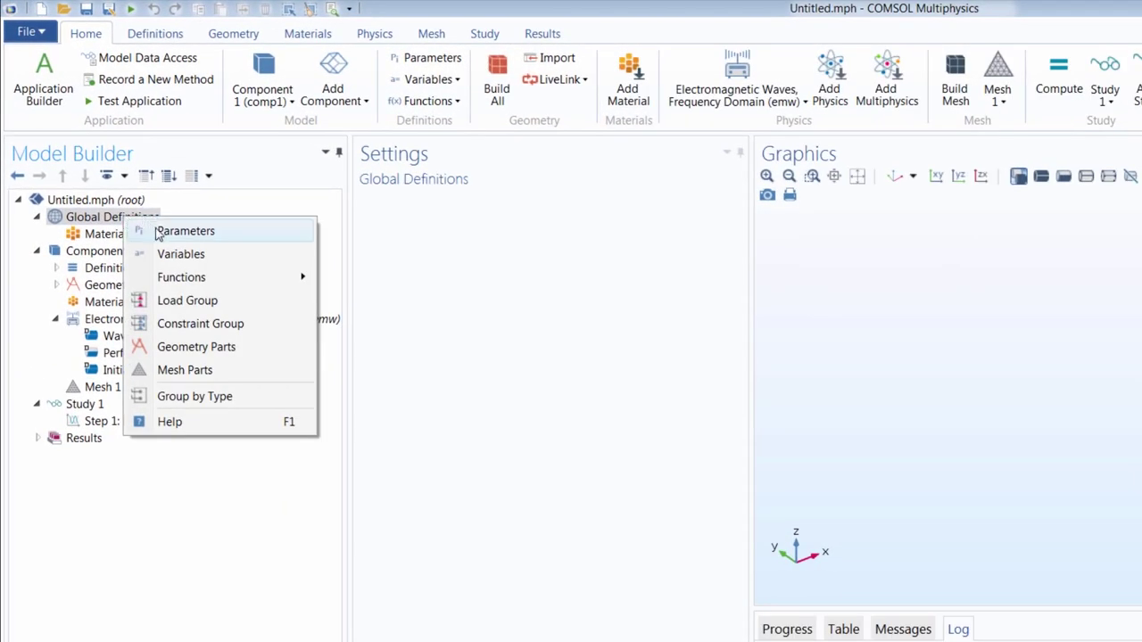
click(186, 231)
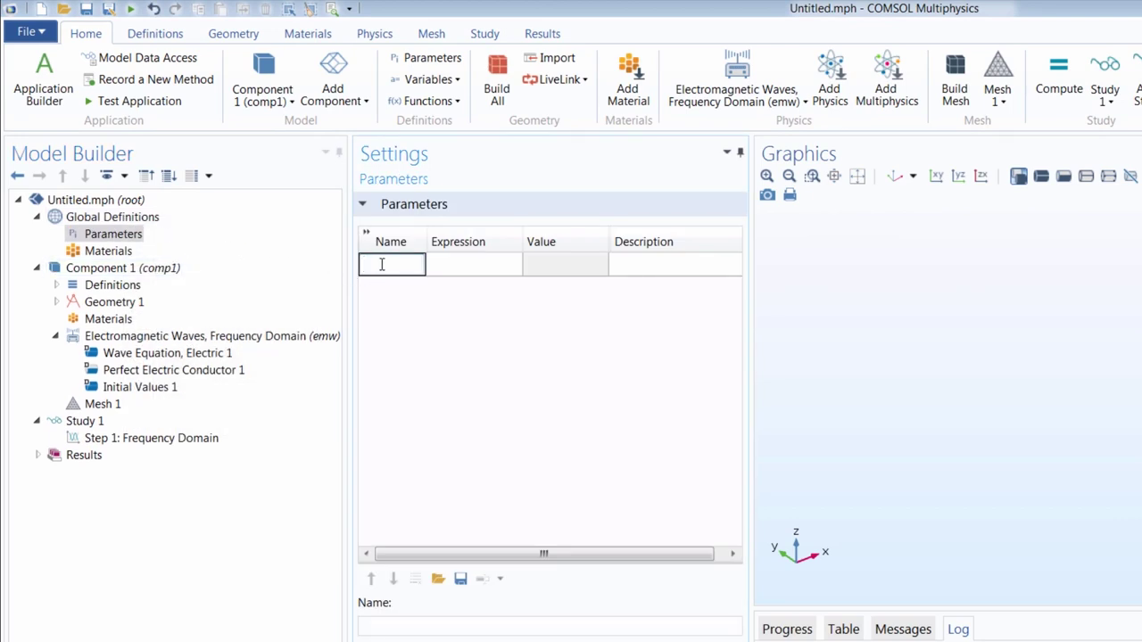
text(Length)
key(Tab)
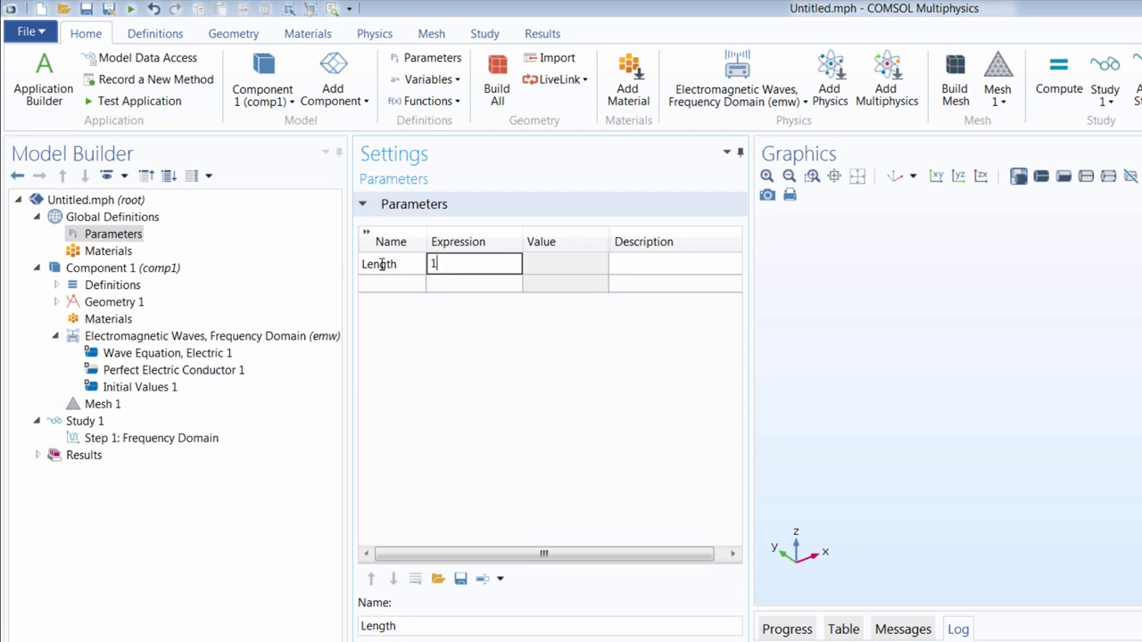
text(1[m])
key(Return)
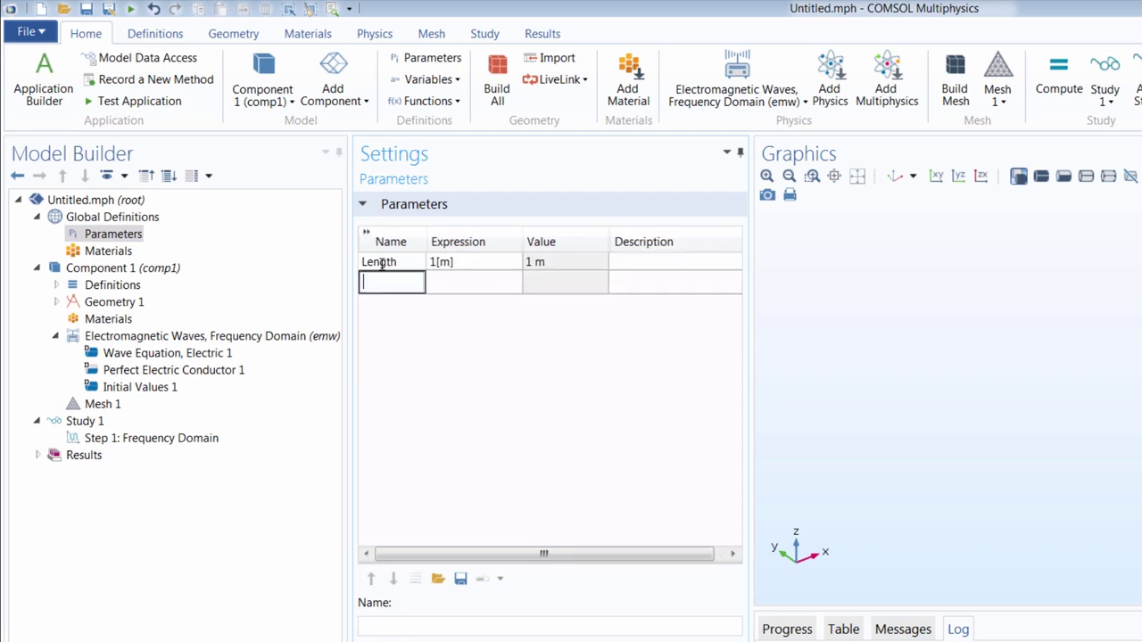
Define a second global parameter named Radius with the expression 3[cm]
text(Radisu)
key(BackSpace)
key(Tab)
text(3[cm])
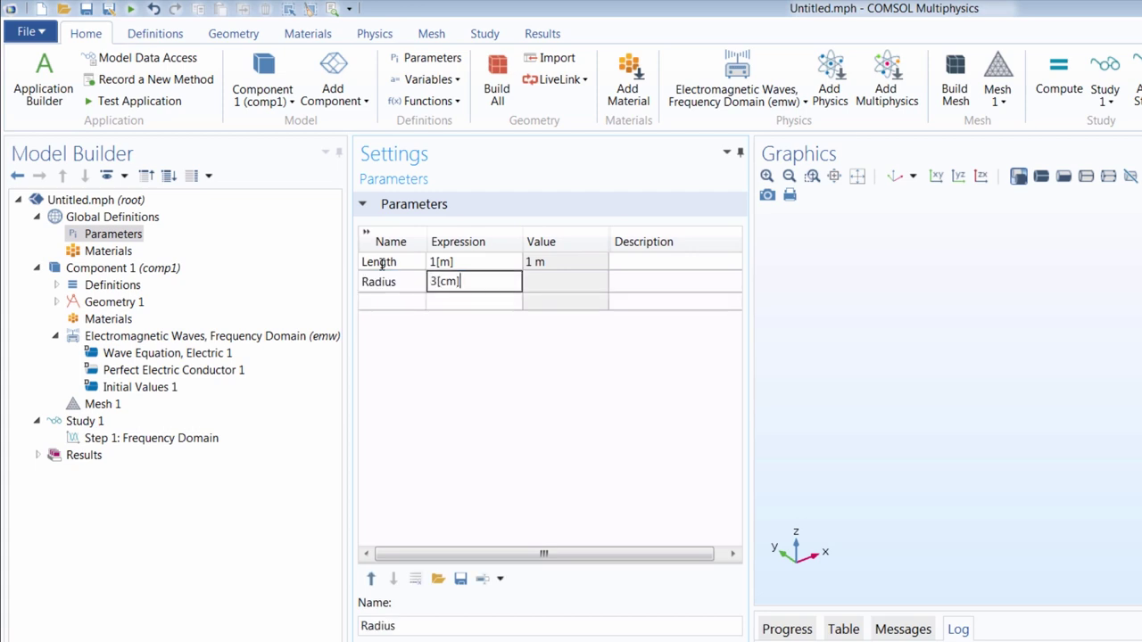
key(Tab)
key(Tab)
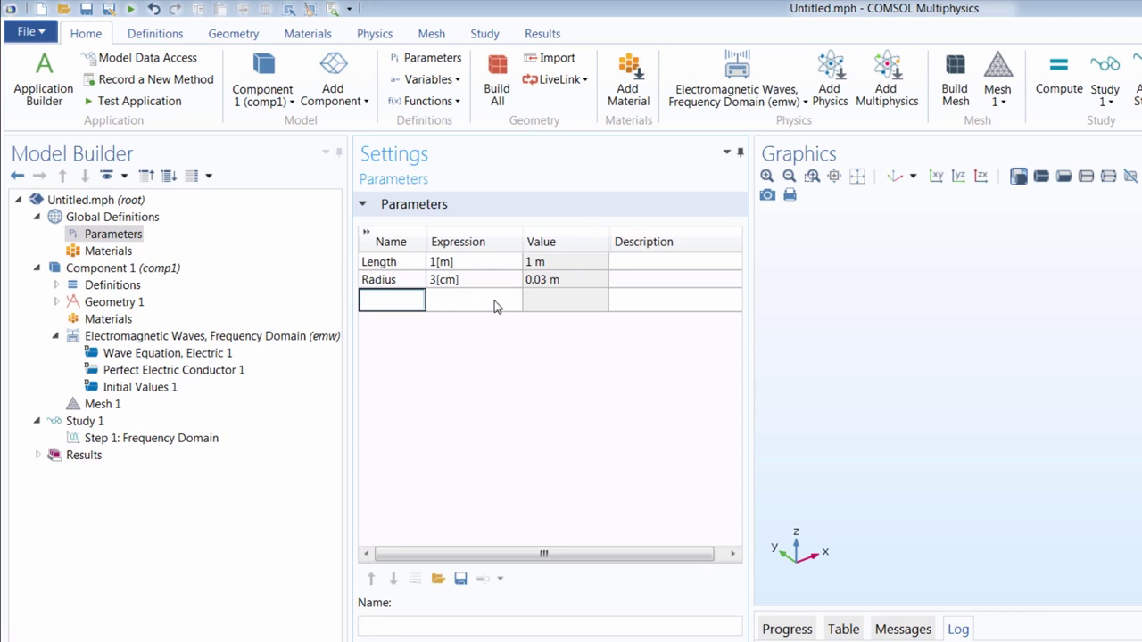
Define a global parameter named L0 with the expression 4*Length
text(L0)
key(Tab)
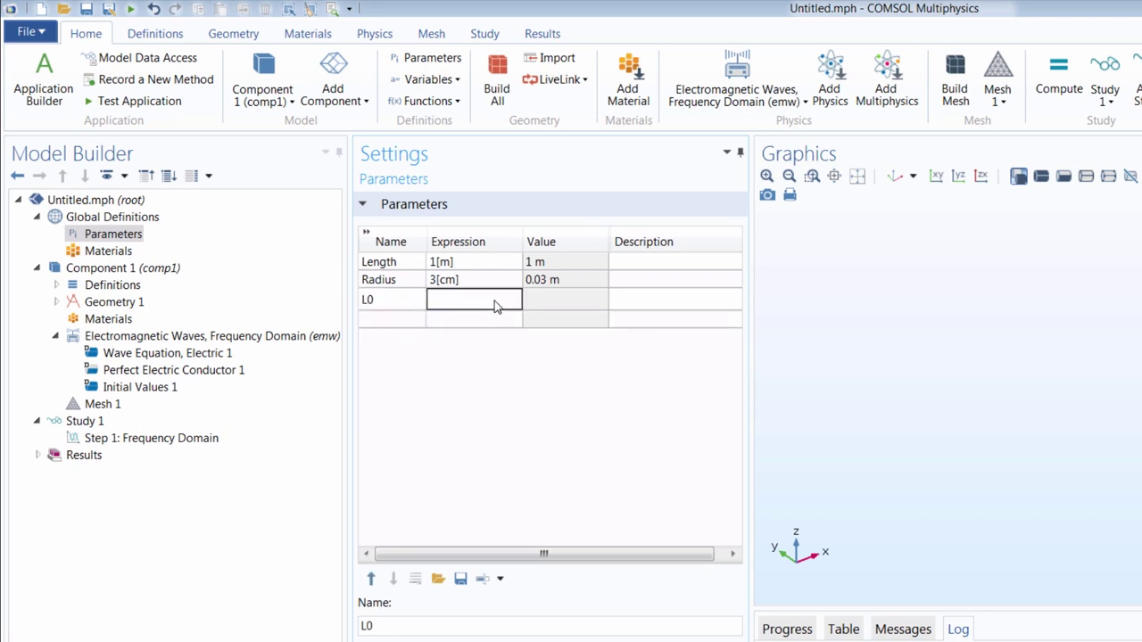
text(4*Length)
key(Return)
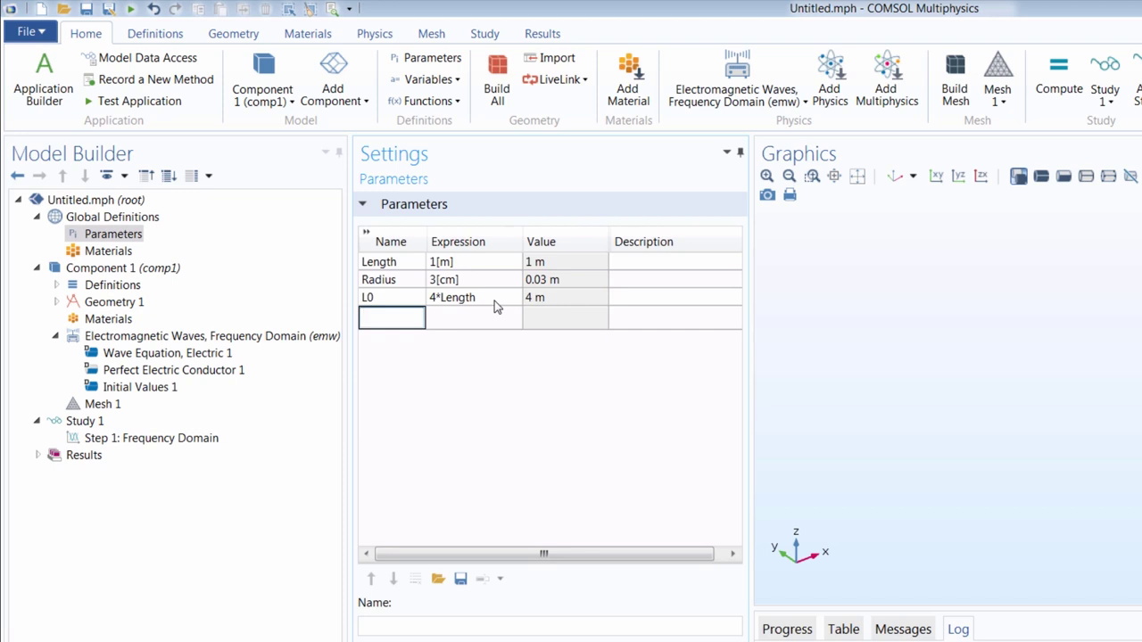
Define a global parameter named f0 with the expression c_const/L0, and collapse the Global Definitions branch
text(f0)
key(Tab)
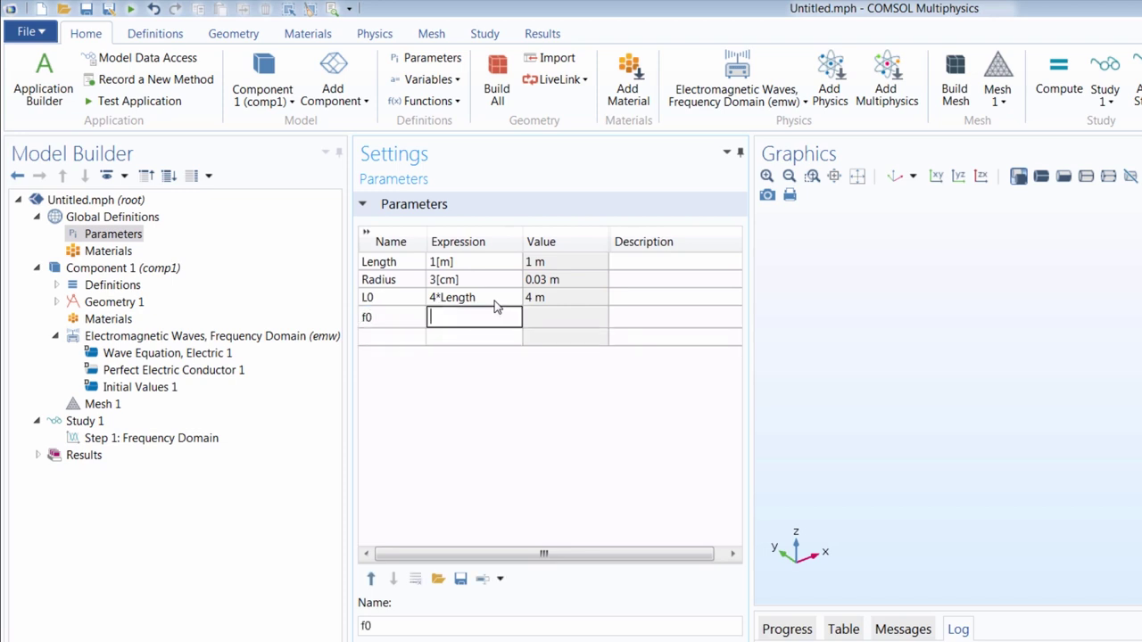
text(c_con)
text(st/L0)
key(Return)
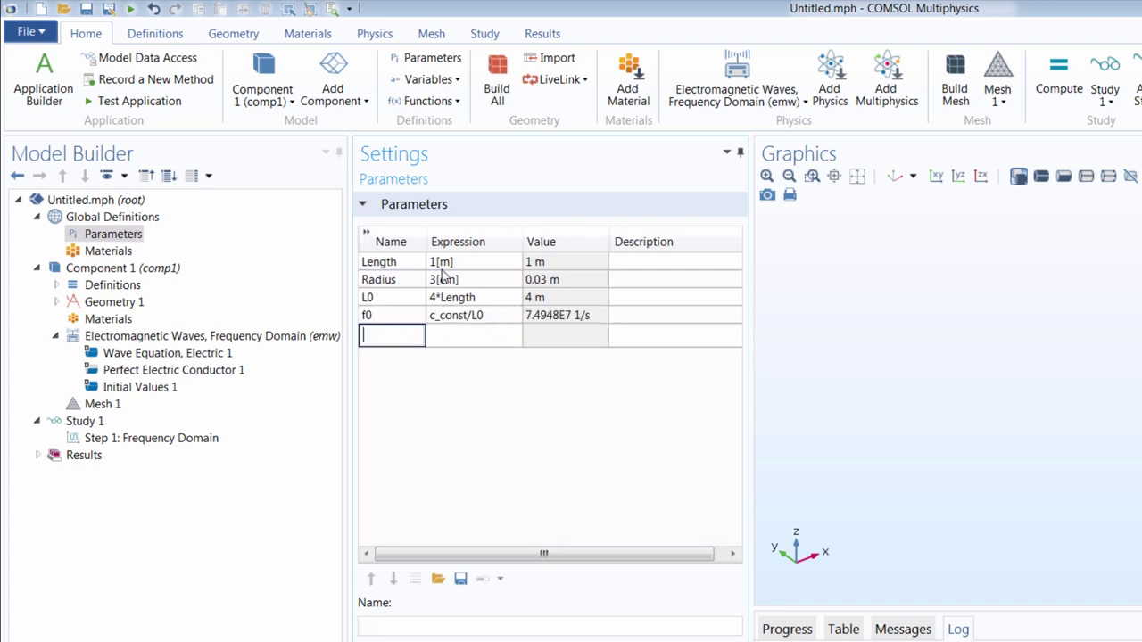
click(93, 235)
key(Left)
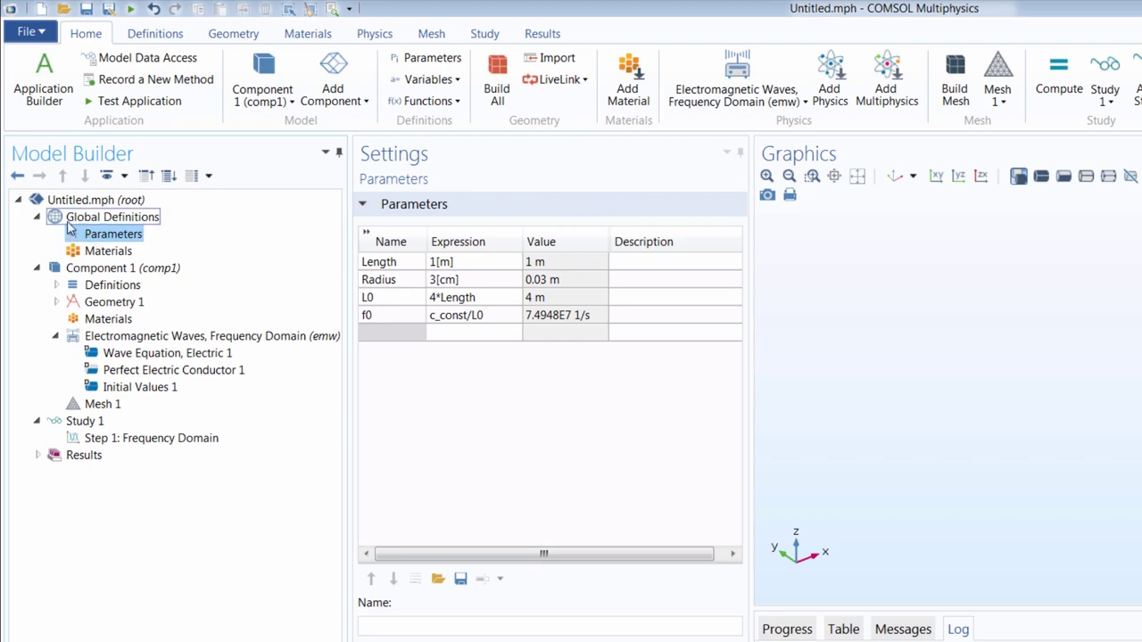
key(Left)
Add a solid cylinder to Geometry 1 with radius Radius and height Length, and build it
click(94, 270)
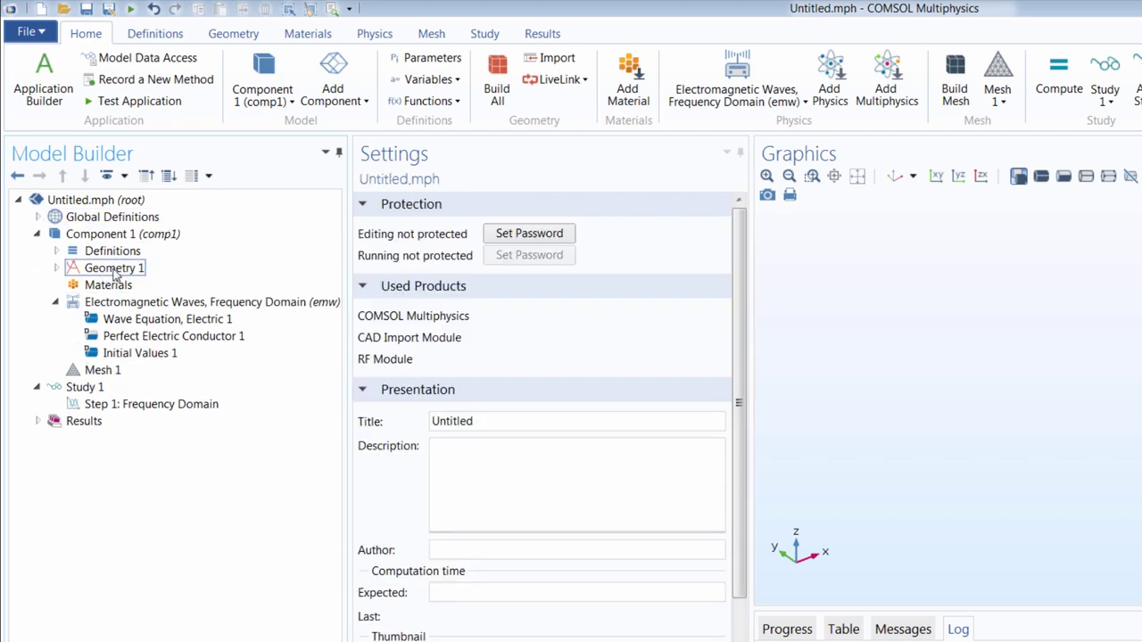
right_click(96, 269)
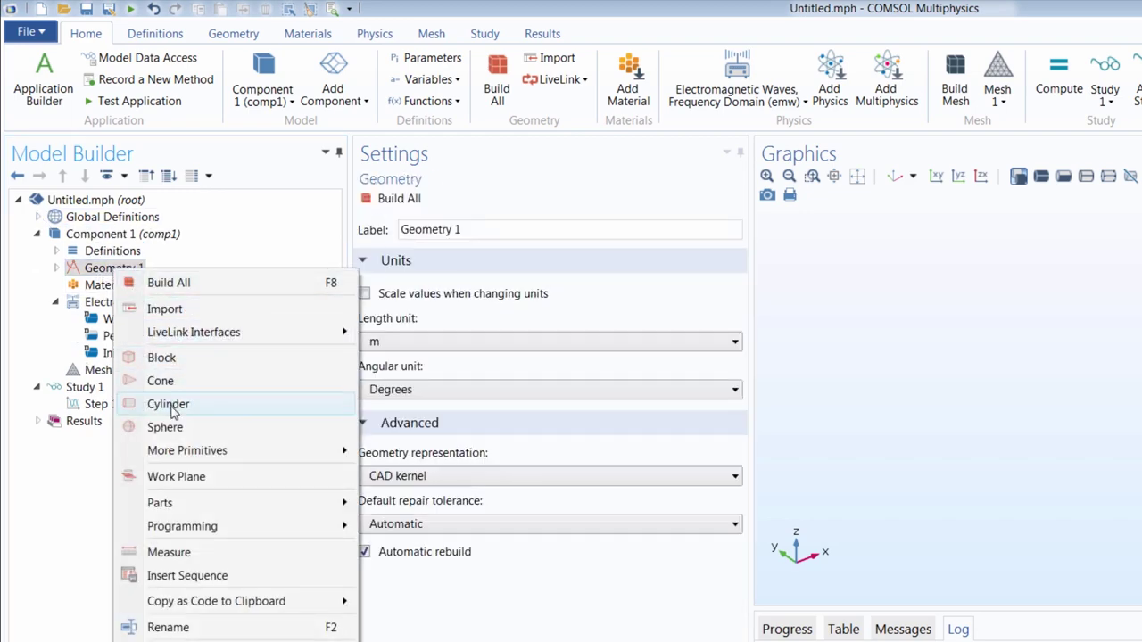
click(172, 405)
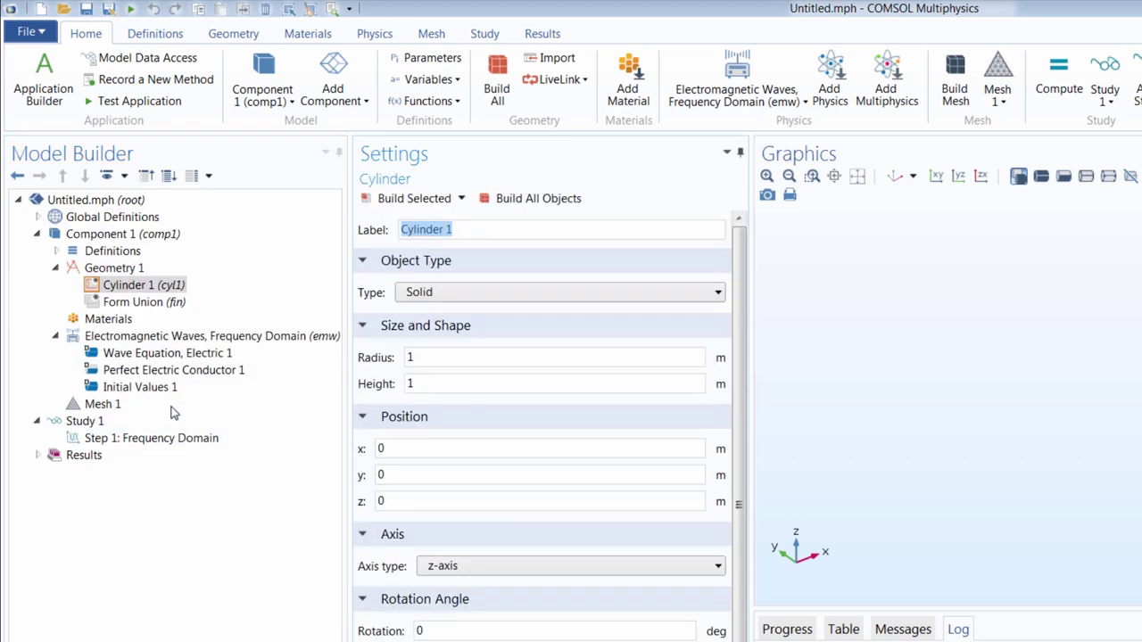
double_click(428, 358)
text(Radius)
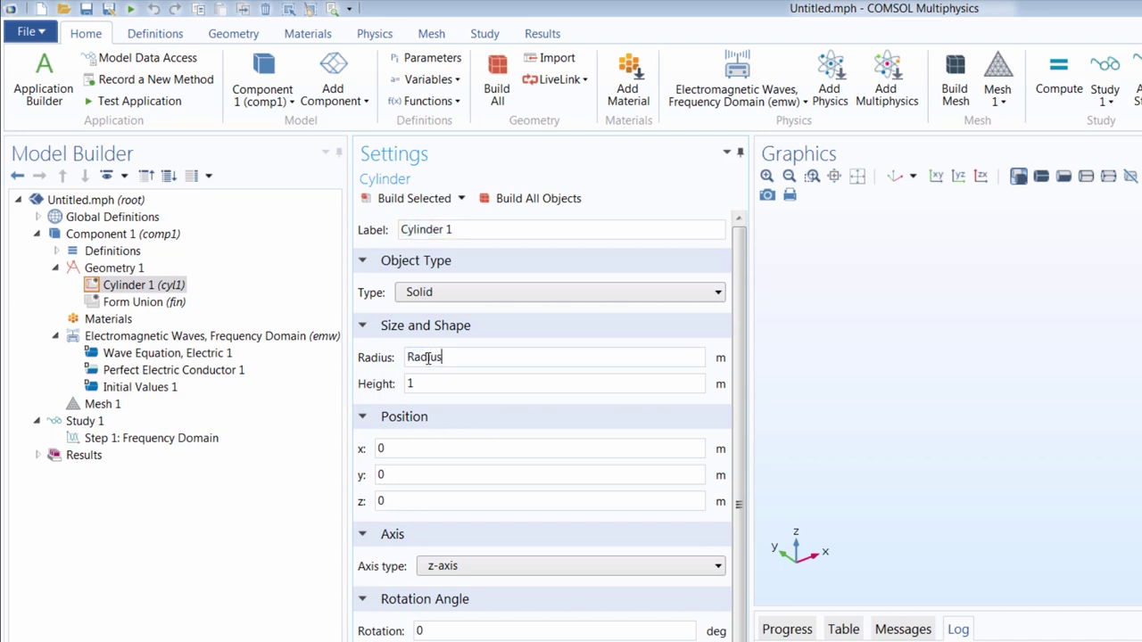
key(Tab)
text(Length)
key(F7)
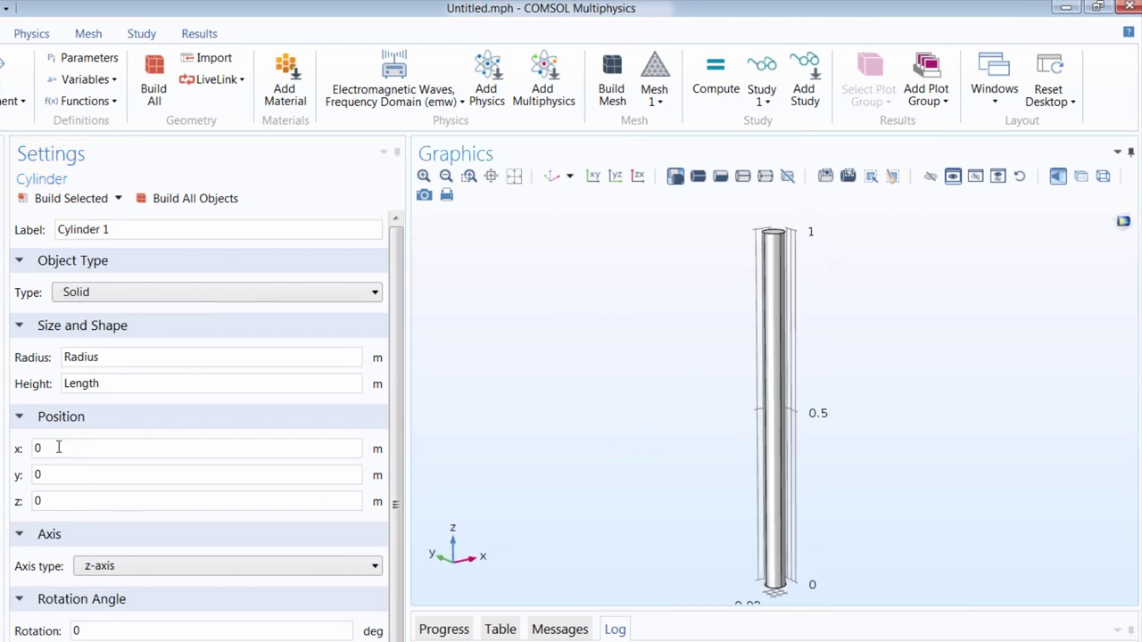
Set the cylinder's z position to Radius/2 and rebuild it
click(65, 498)
text(Radius/2)
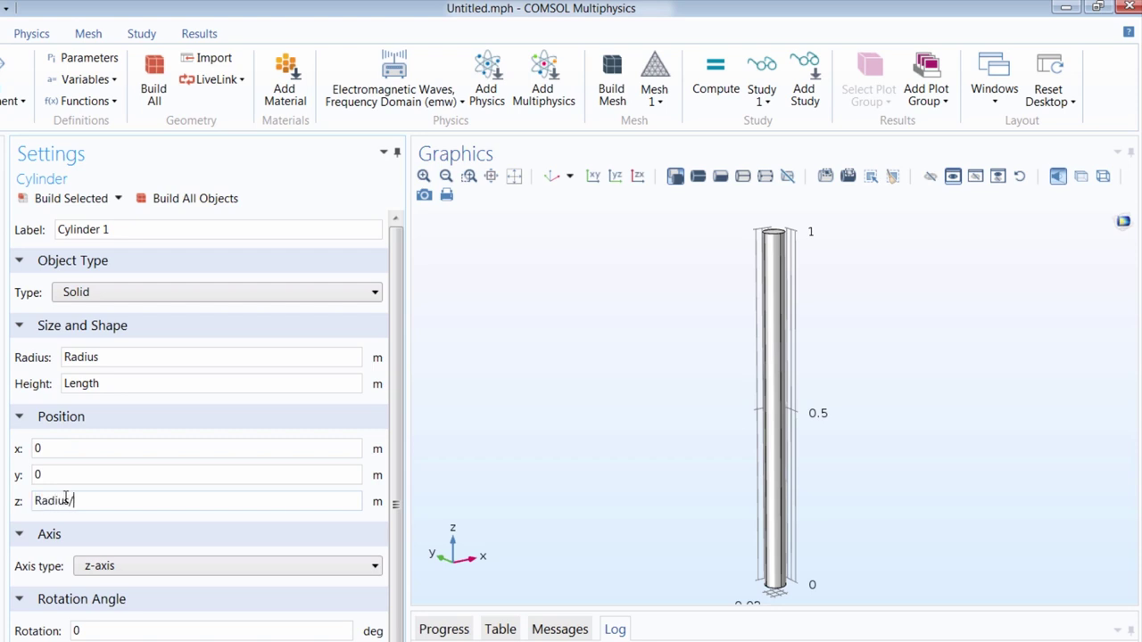
click(25, 199)
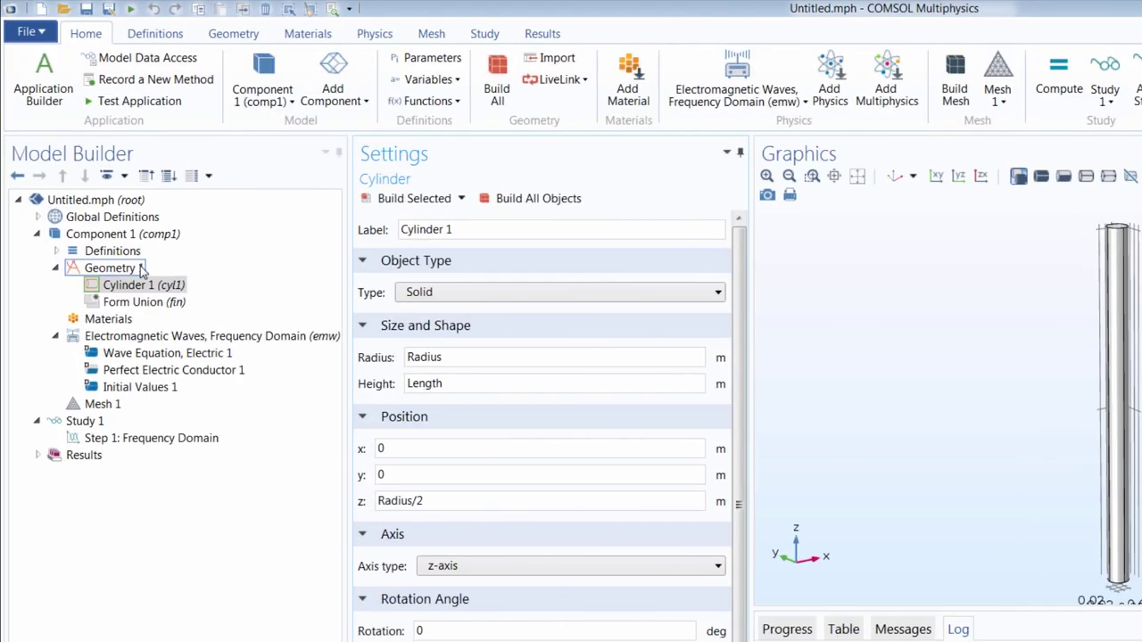
Mirror the cylinder about the plane through the origin, keeping the input object, and build all objects
right_click(140, 268)
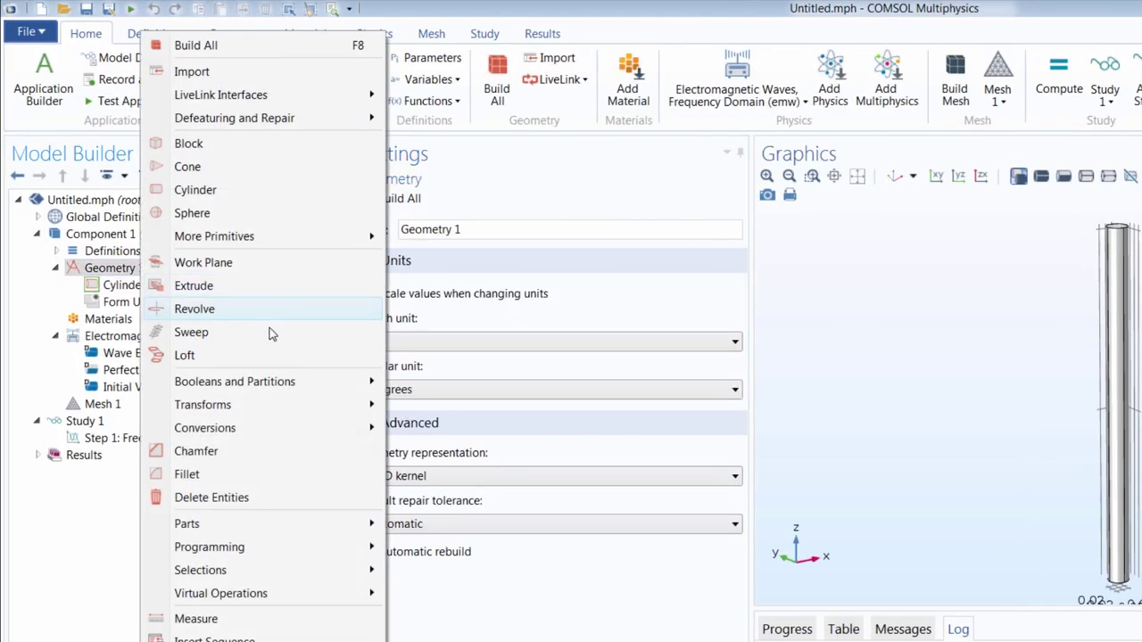
mouse_move(291, 401)
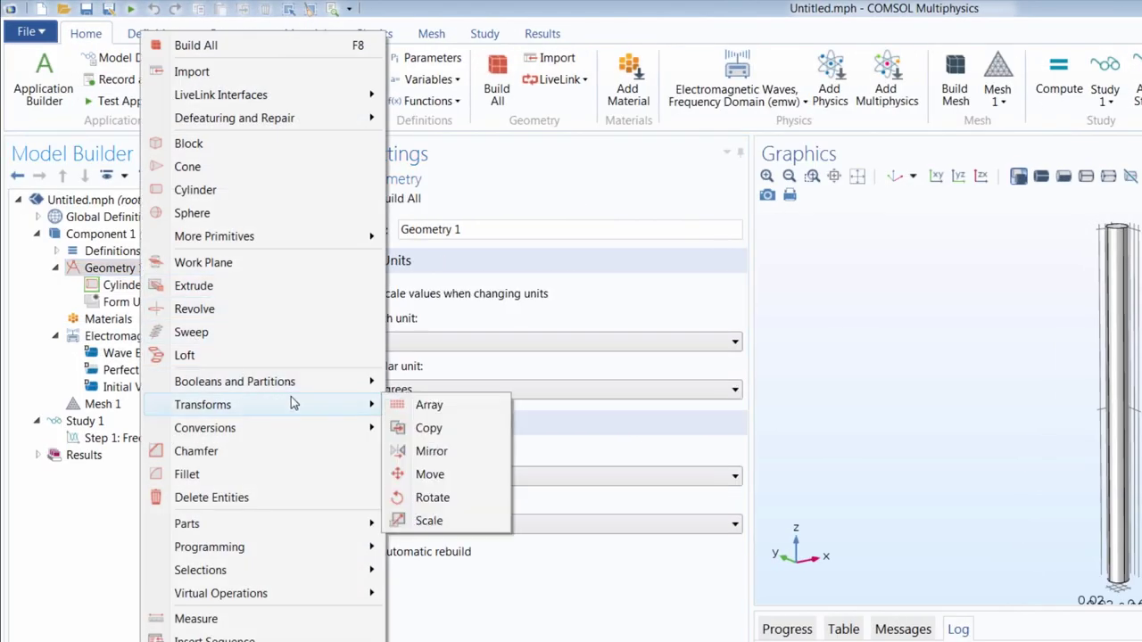
click(431, 451)
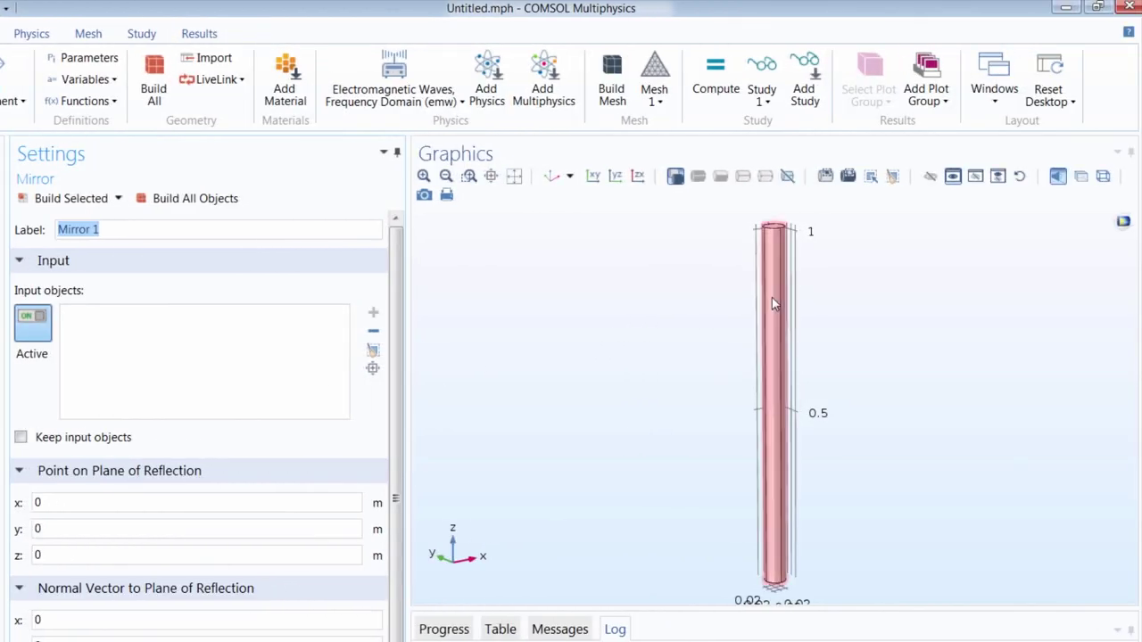
click(773, 300)
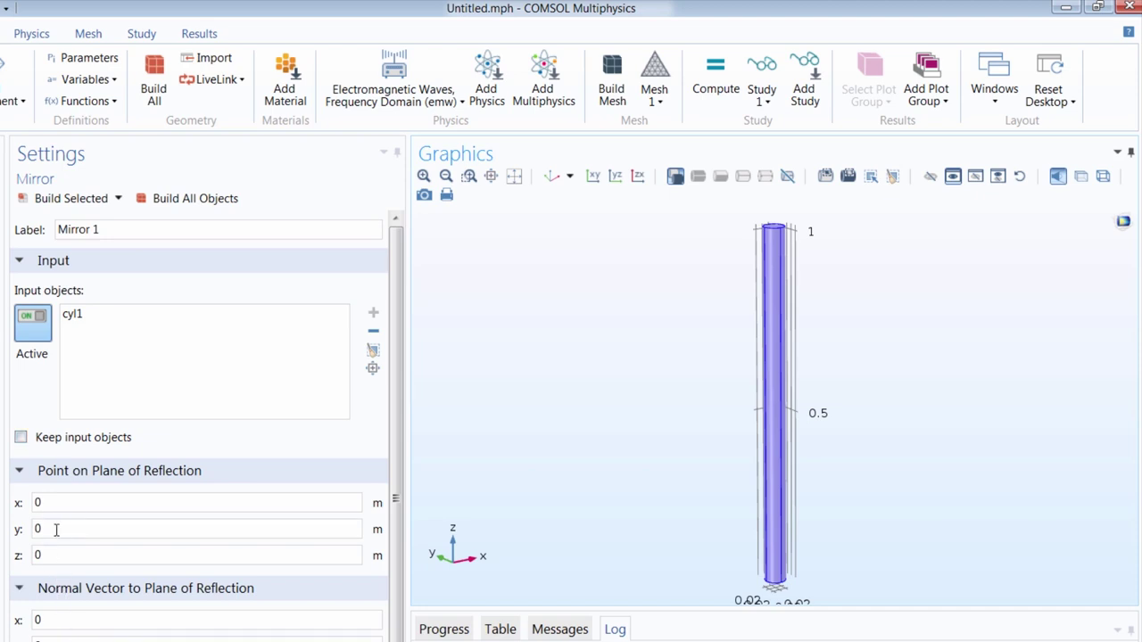
click(20, 437)
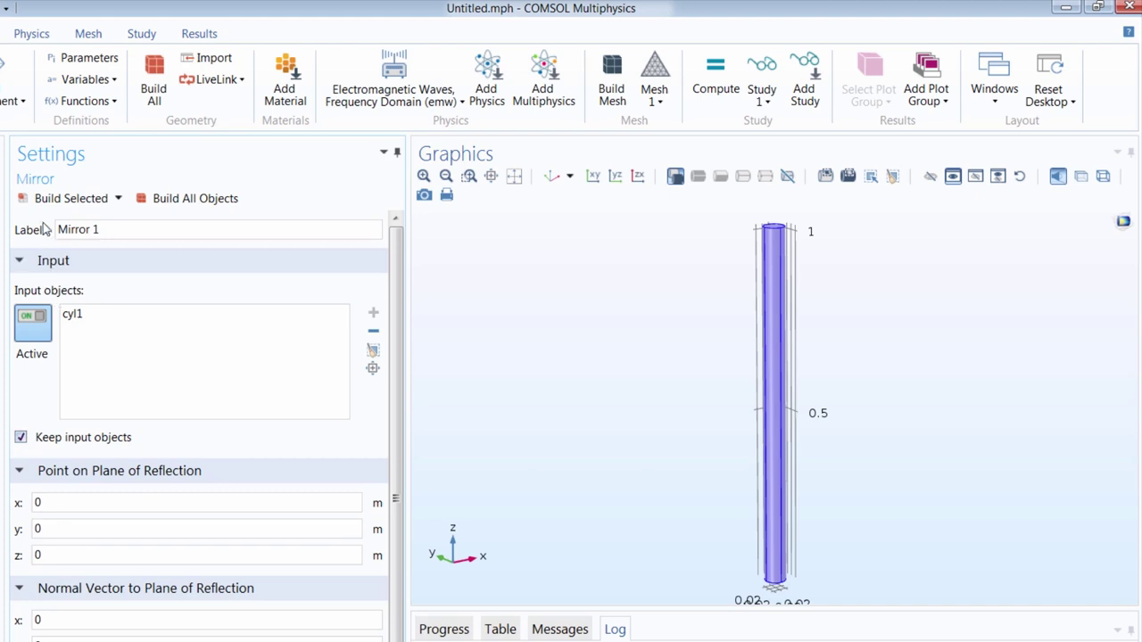
click(147, 200)
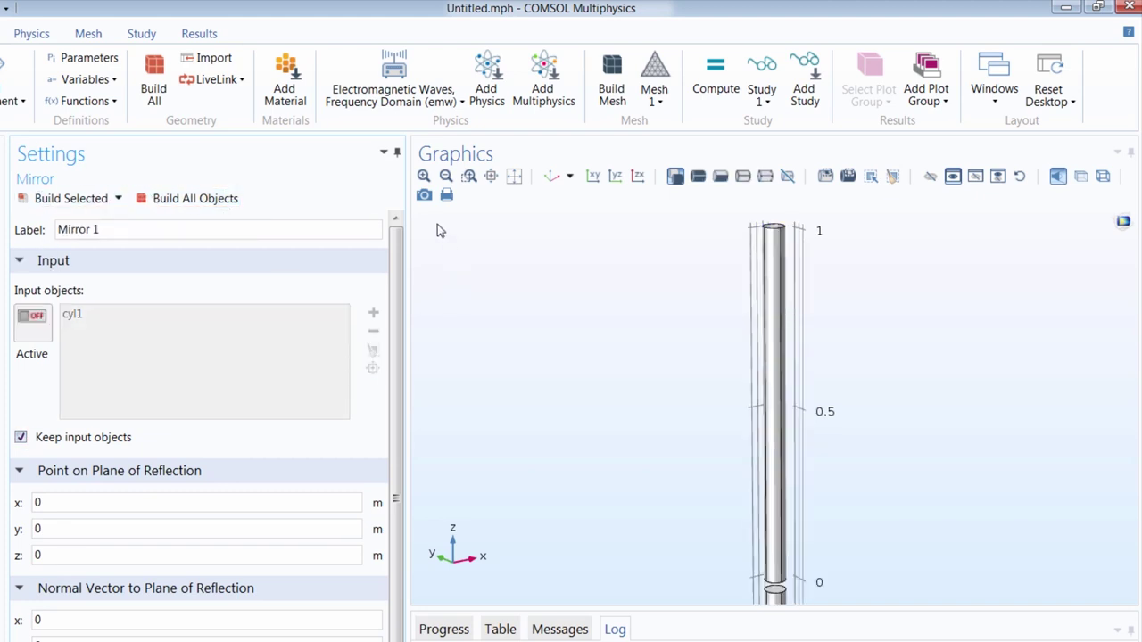
click(514, 176)
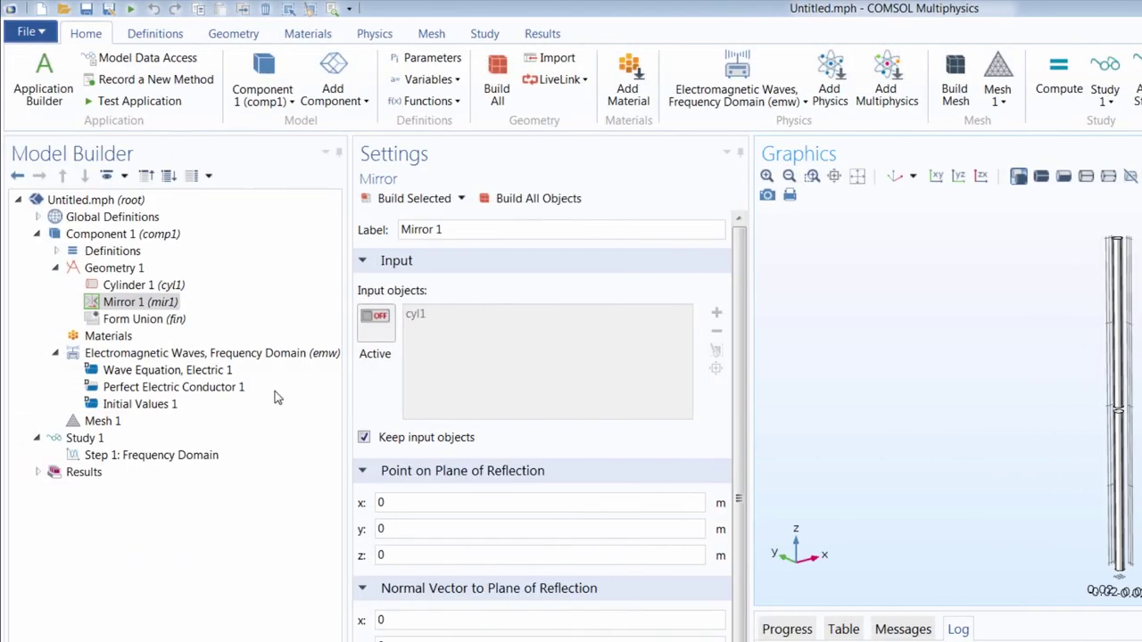
Add a second solid cylinder to Geometry 1 with both its radius and height set to Radius
right_click(105, 267)
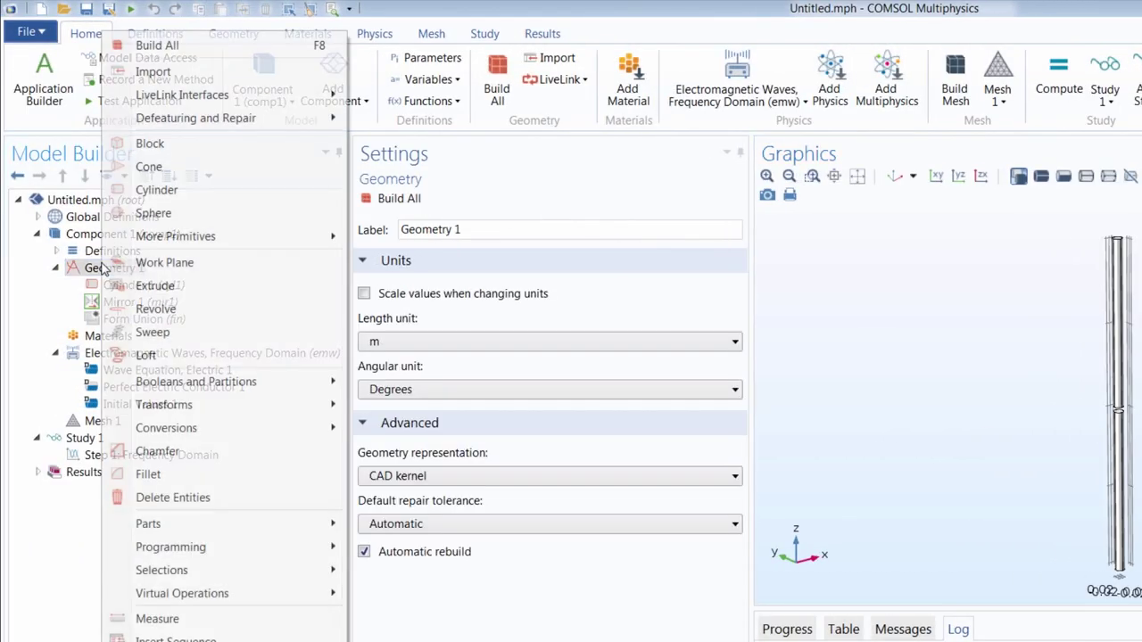
click(144, 191)
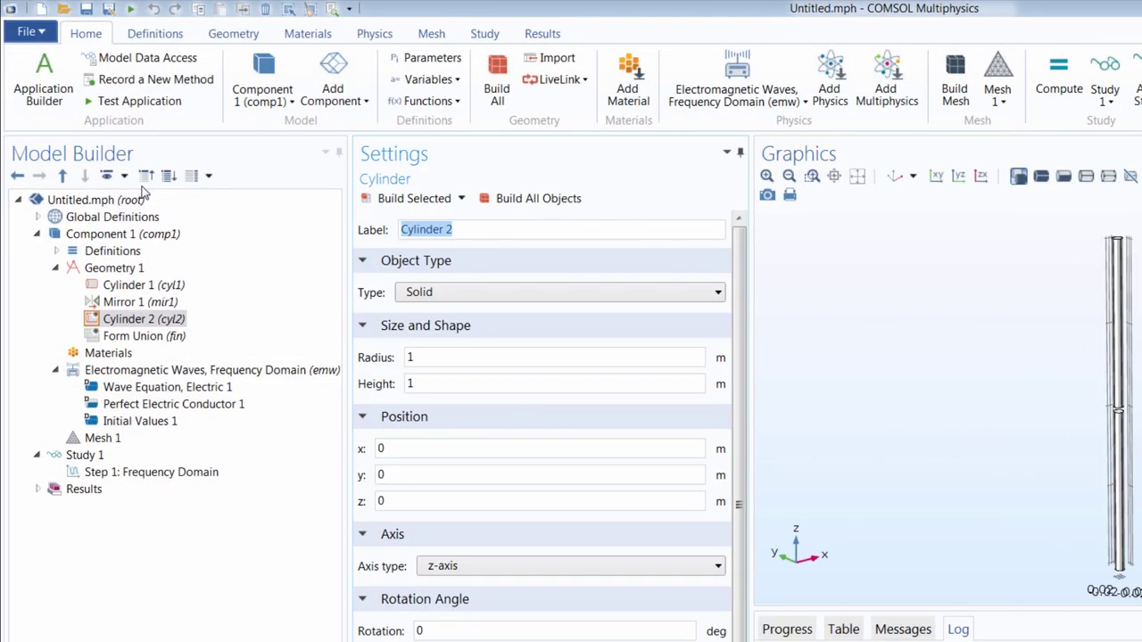
double_click(417, 358)
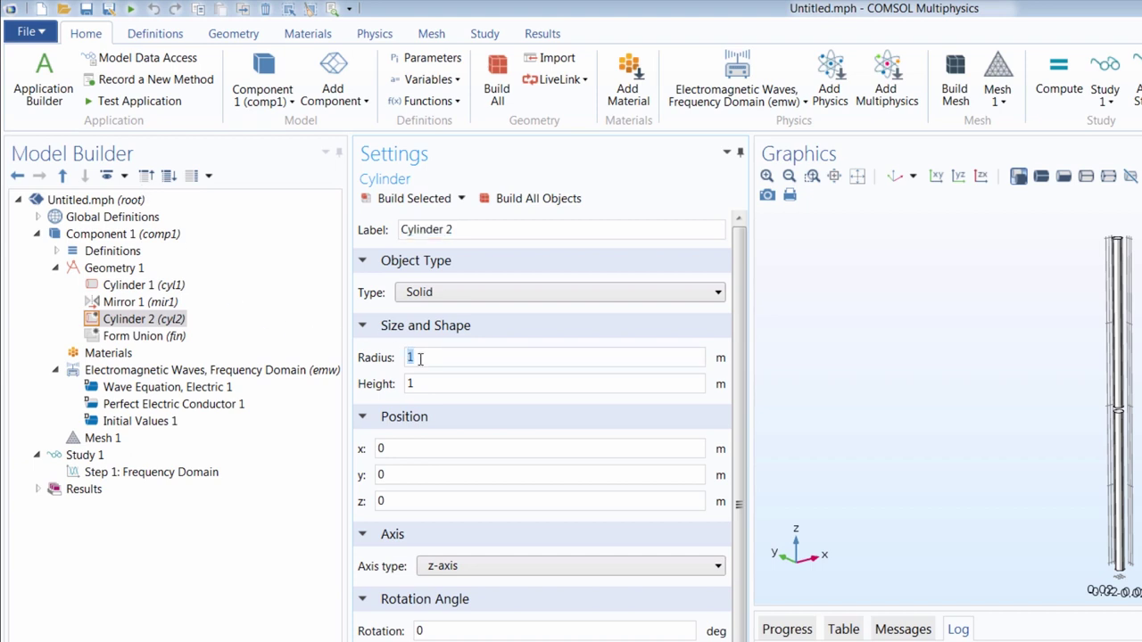
text(Radius)
key(Tab)
text(Radiu)
Set the second cylinder's z position to -Radius/2, build all objects and inspect the gap between the two arms
key(Tab)
key(Tab)
key(Tab)
key(Tab)
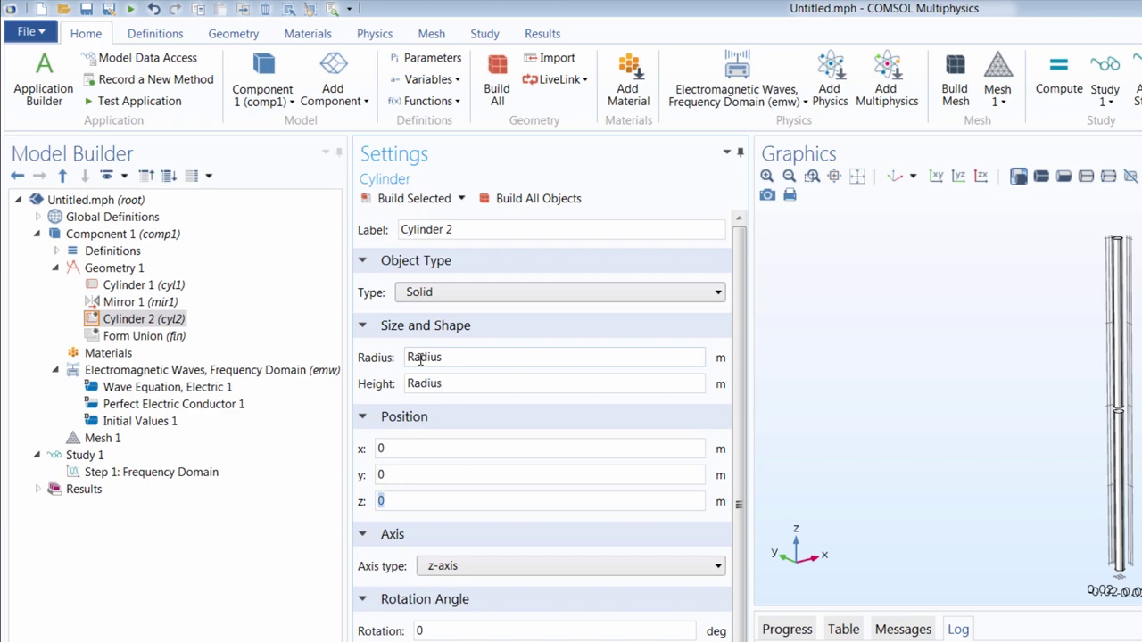
text(-Radius/2)
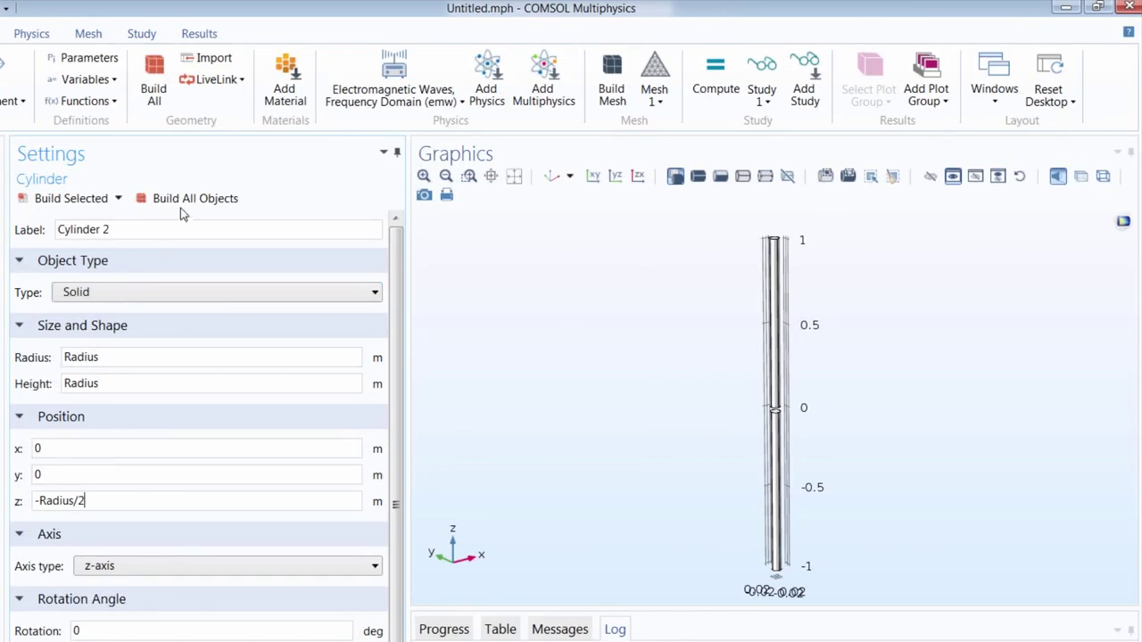
click(183, 201)
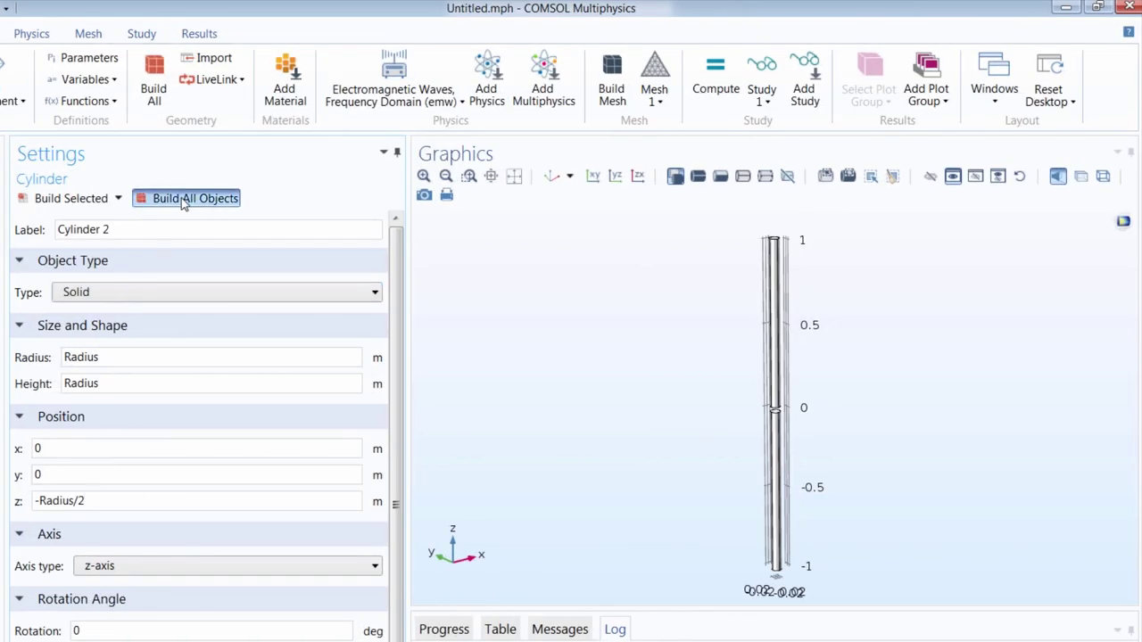
scroll(782, 402, up, 2)
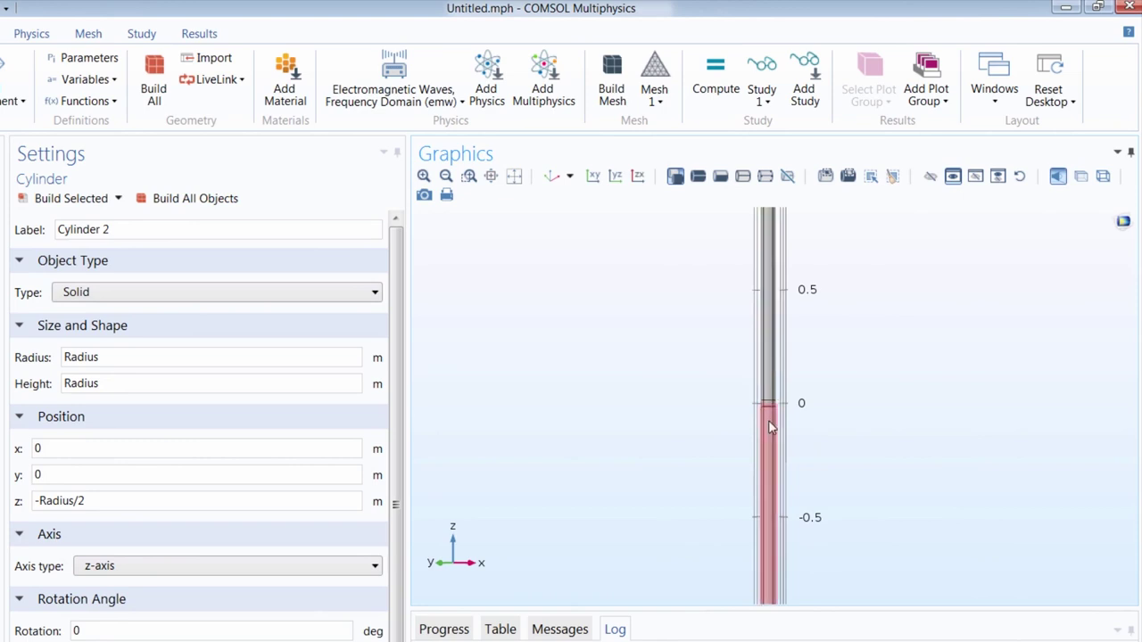
click(513, 177)
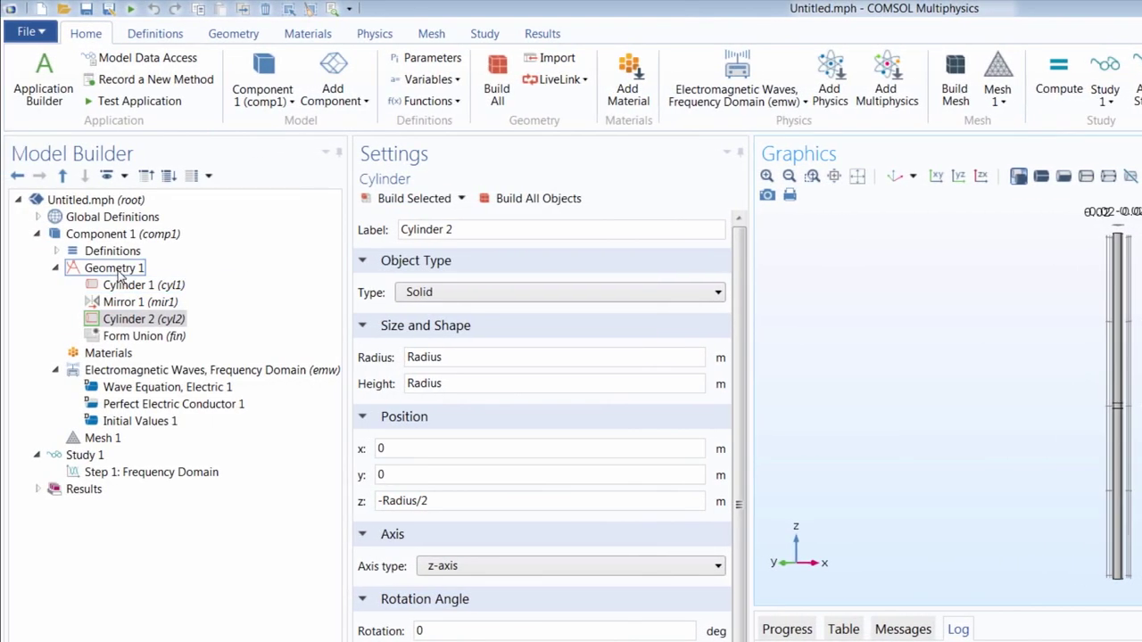
Add a solid sphere centred at the origin to Geometry 1 with radius L0/2 and build all objects
right_click(118, 270)
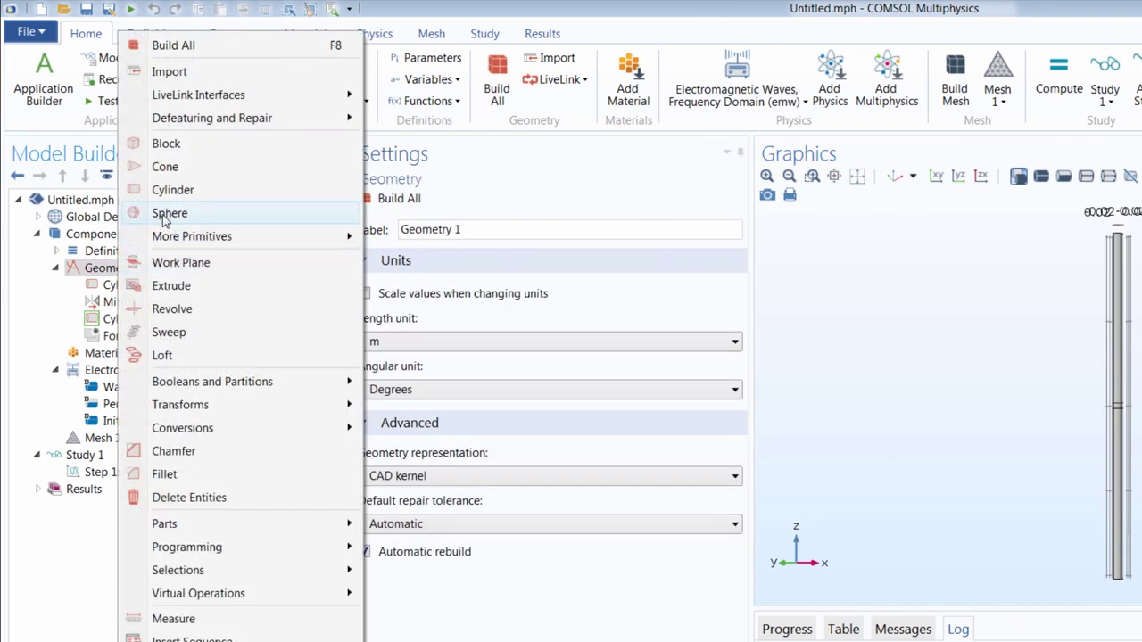
click(166, 214)
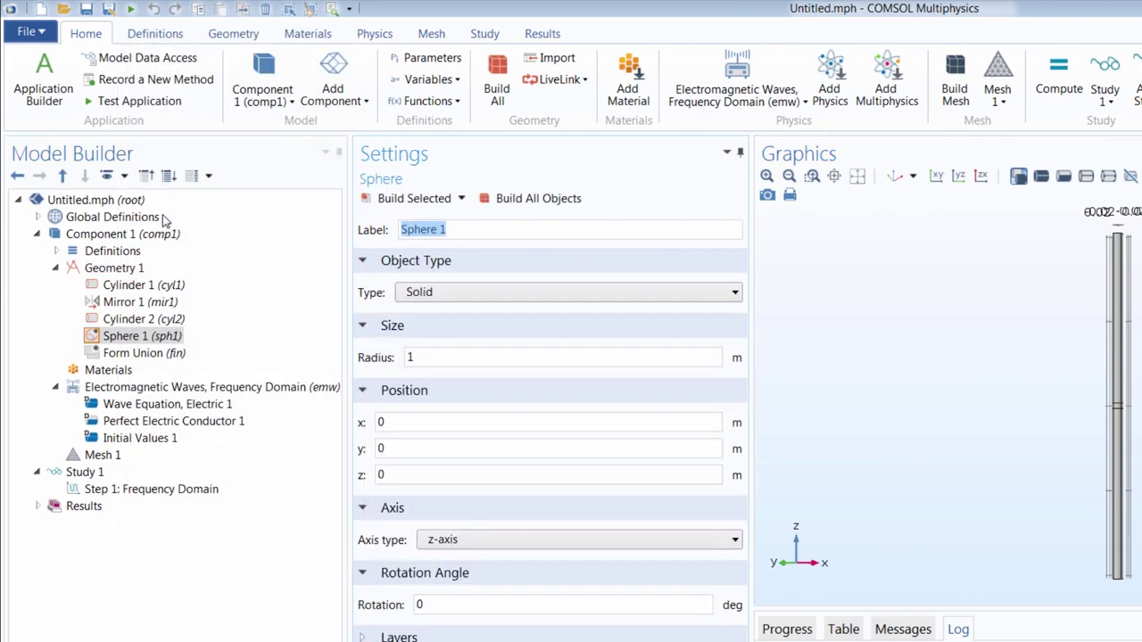
click(430, 358)
double_click(430, 357)
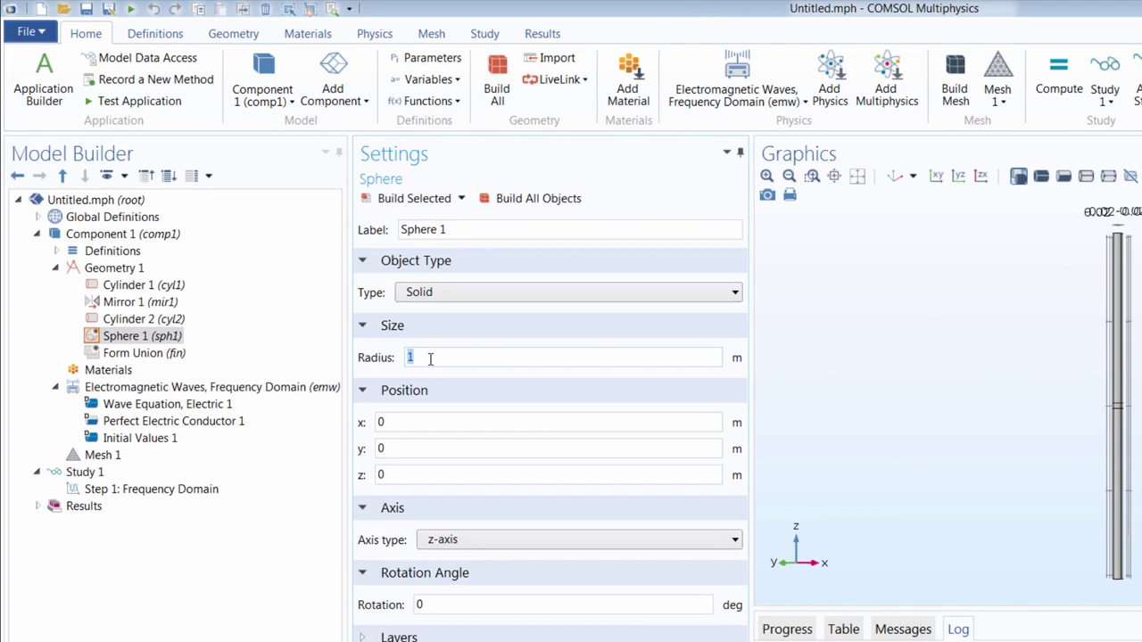
text(L0/2)
click(538, 198)
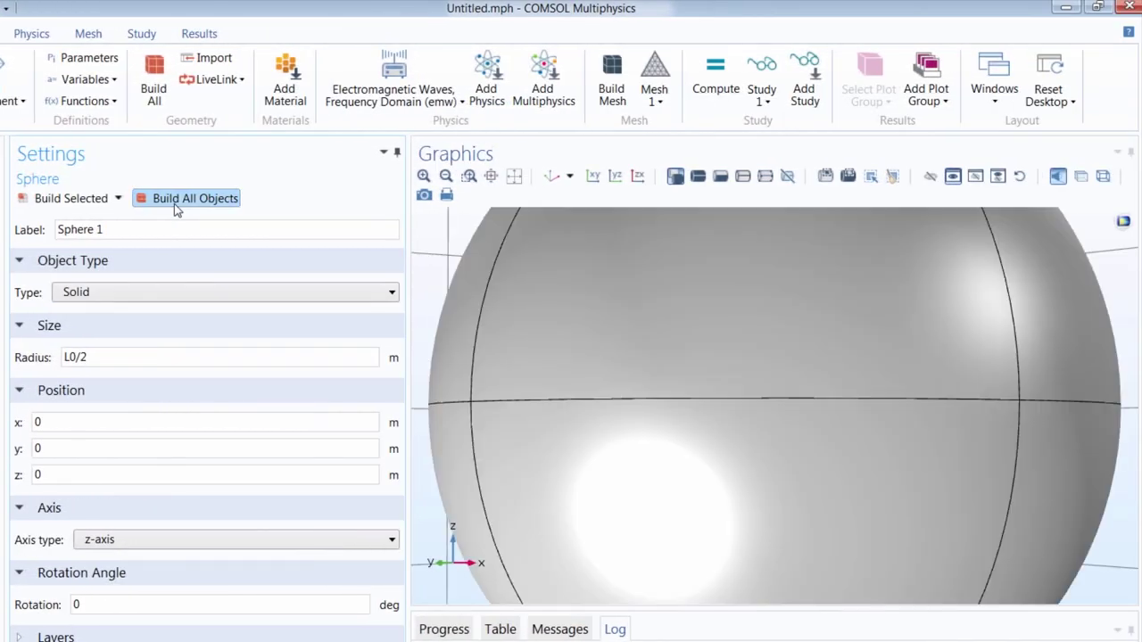
Switch the graphics to wireframe rendering and inspect the dipole inside the sphere
click(1103, 176)
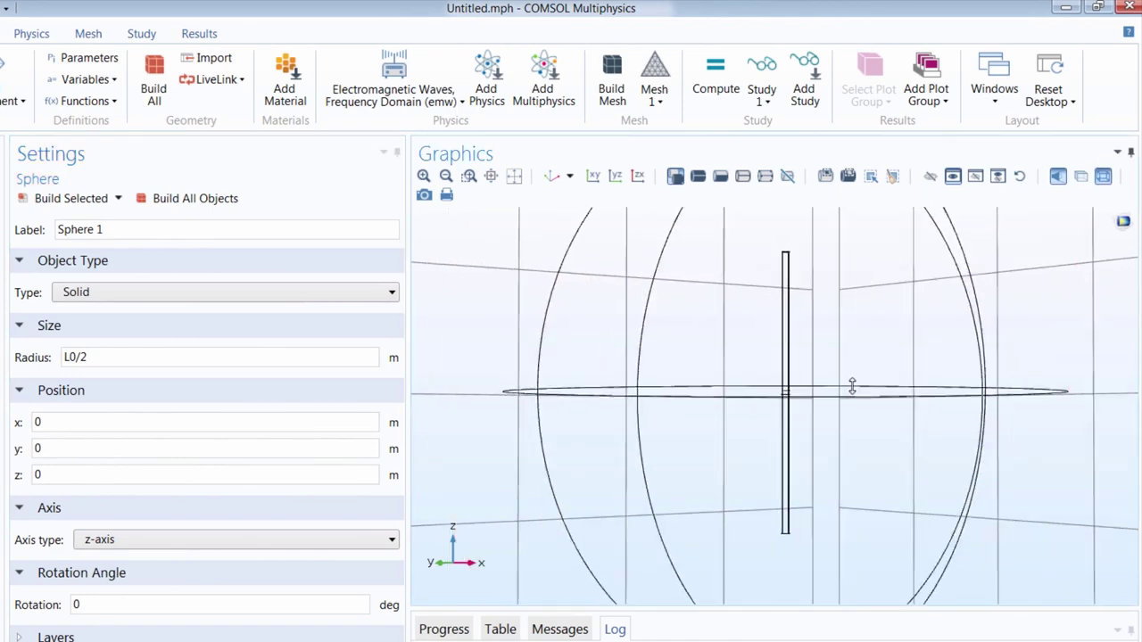
scroll(858, 396, down, 5)
mouse_move(858, 396)
mouse_down()
mouse_move(898, 373)
mouse_move(871, 390)
mouse_move(836, 365)
mouse_move(866, 416)
mouse_move(884, 398)
mouse_move(848, 405)
mouse_move(858, 395)
mouse_move(866, 406)
mouse_up()
scroll(841, 390, up, 2)
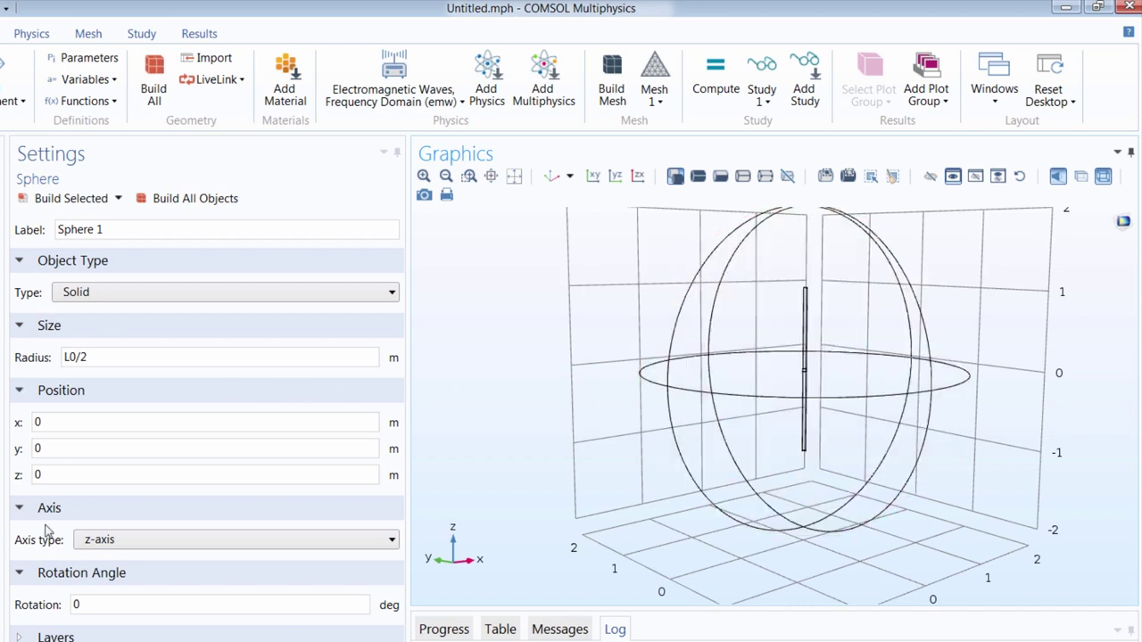
Give the sphere an outer layer 0.2 m thick and build all objects
click(24, 394)
click(26, 417)
click(27, 445)
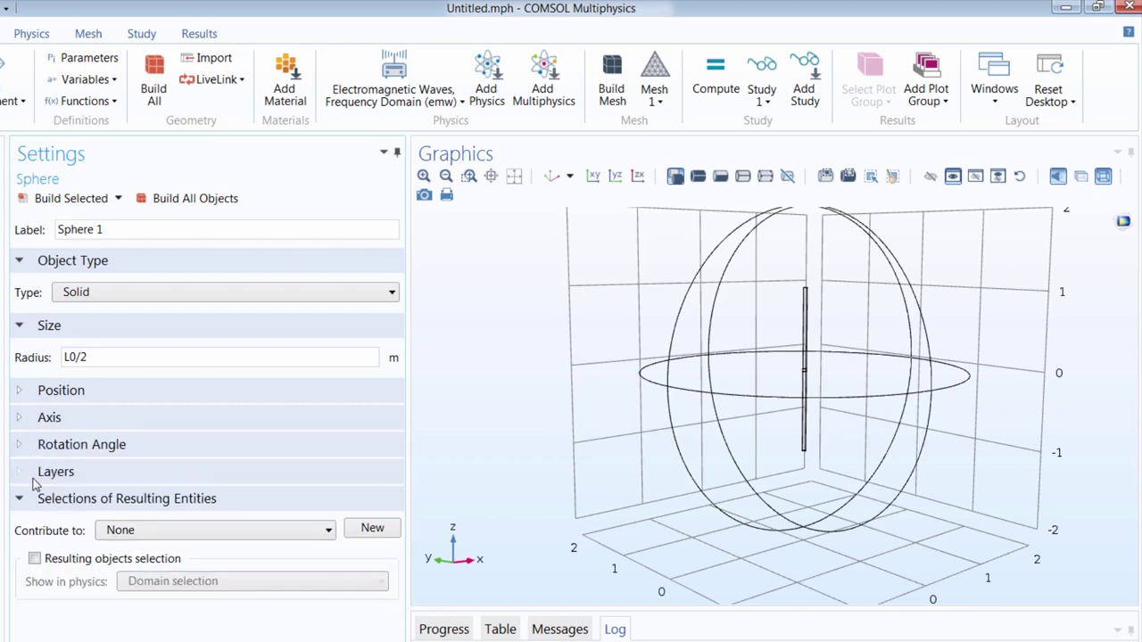
click(33, 472)
click(202, 533)
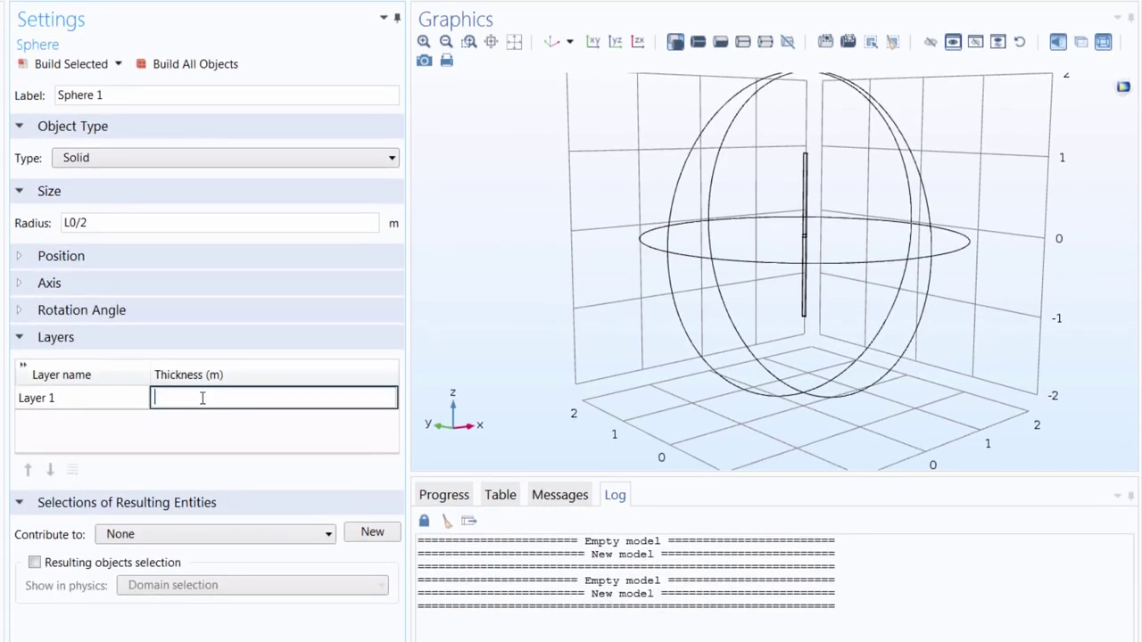
text(0.2)
click(207, 66)
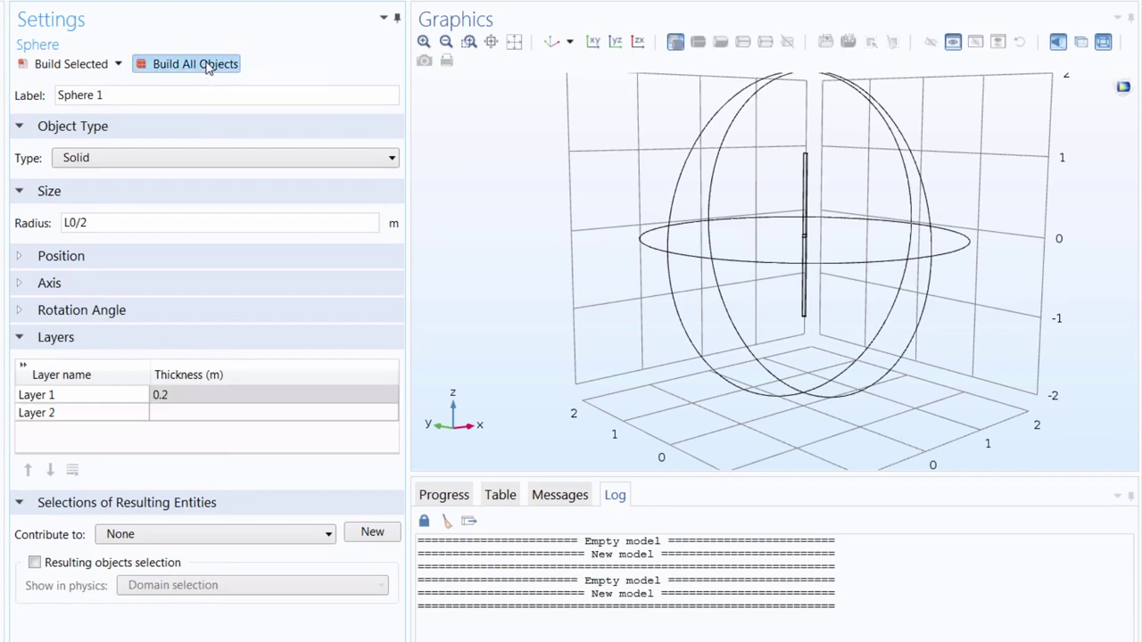
mouse_move(808, 268)
mouse_down()
mouse_move(765, 263)
mouse_move(788, 285)
mouse_move(645, 288)
mouse_move(616, 312)
mouse_move(639, 313)
mouse_move(594, 321)
mouse_move(607, 324)
mouse_move(602, 355)
mouse_move(657, 332)
mouse_up()
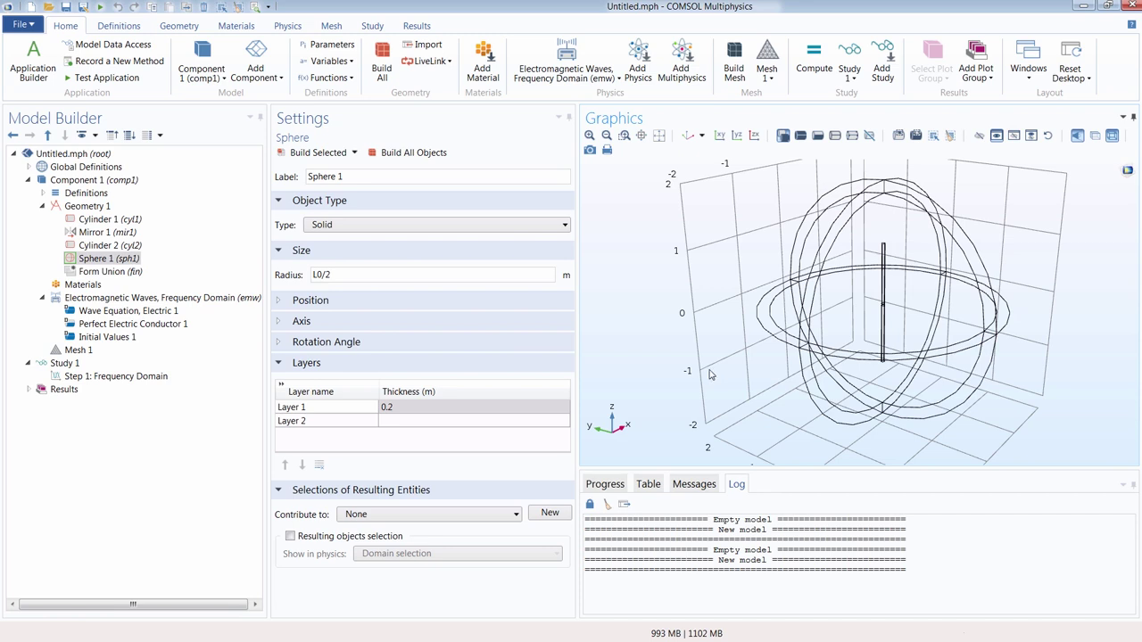
Add a Difference operation to Geometry 1 with the layered sphere as the object to add
click(120, 258)
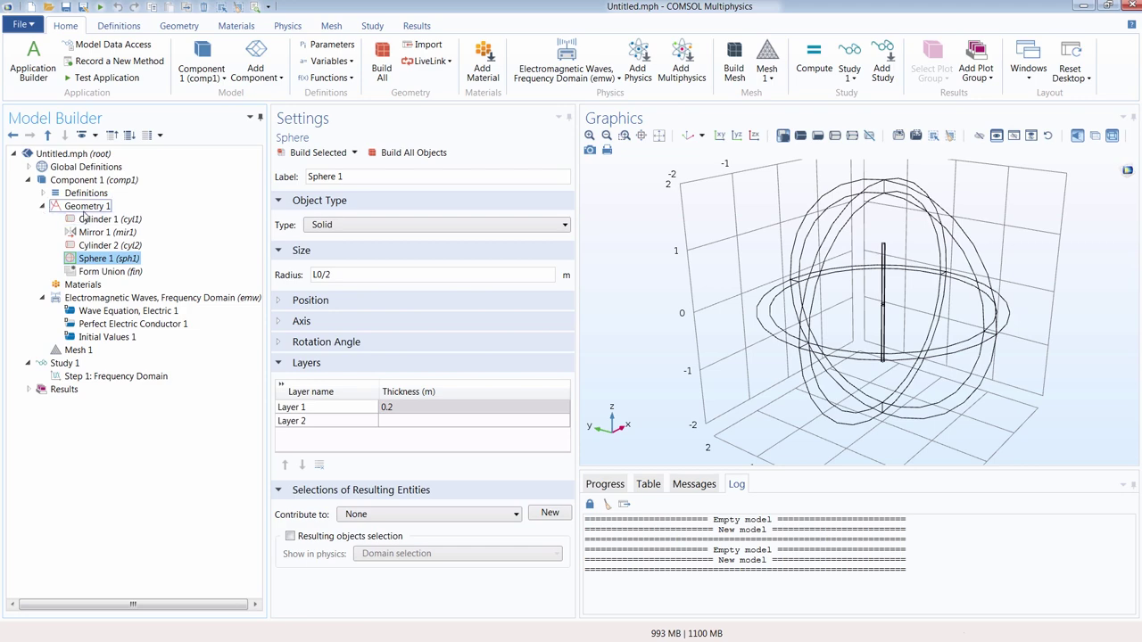
right_click(84, 212)
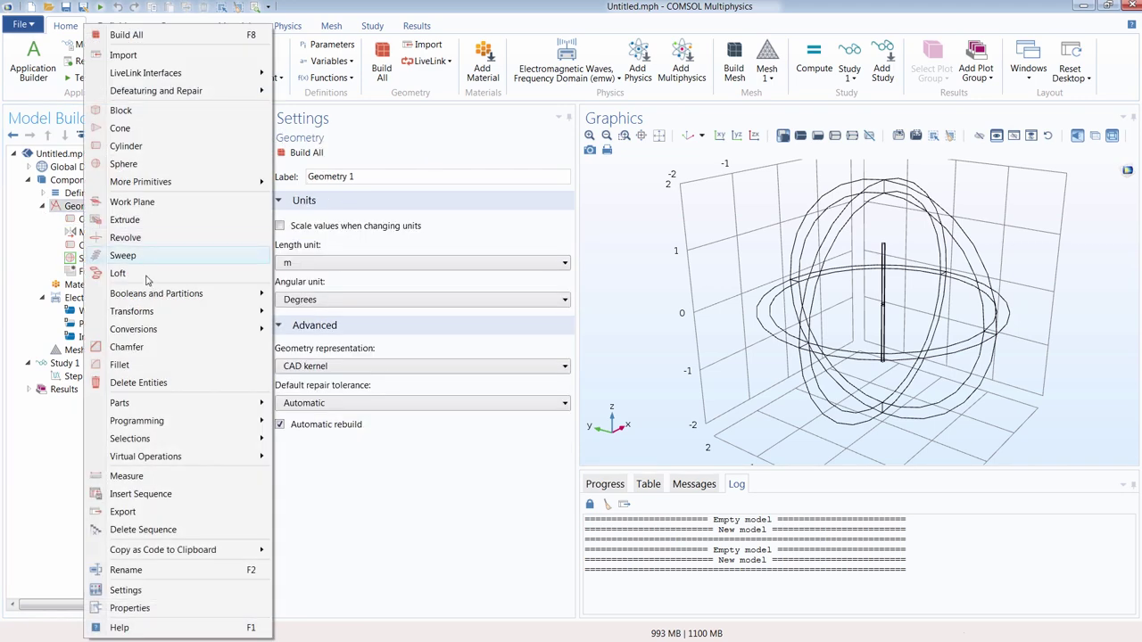
mouse_move(175, 297)
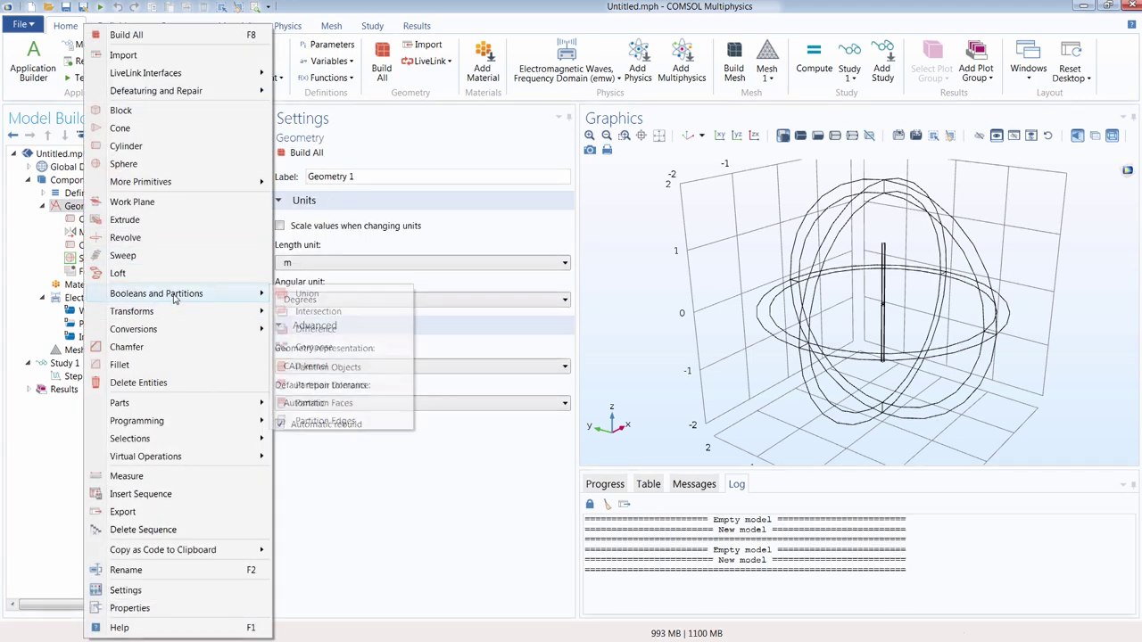
click(314, 328)
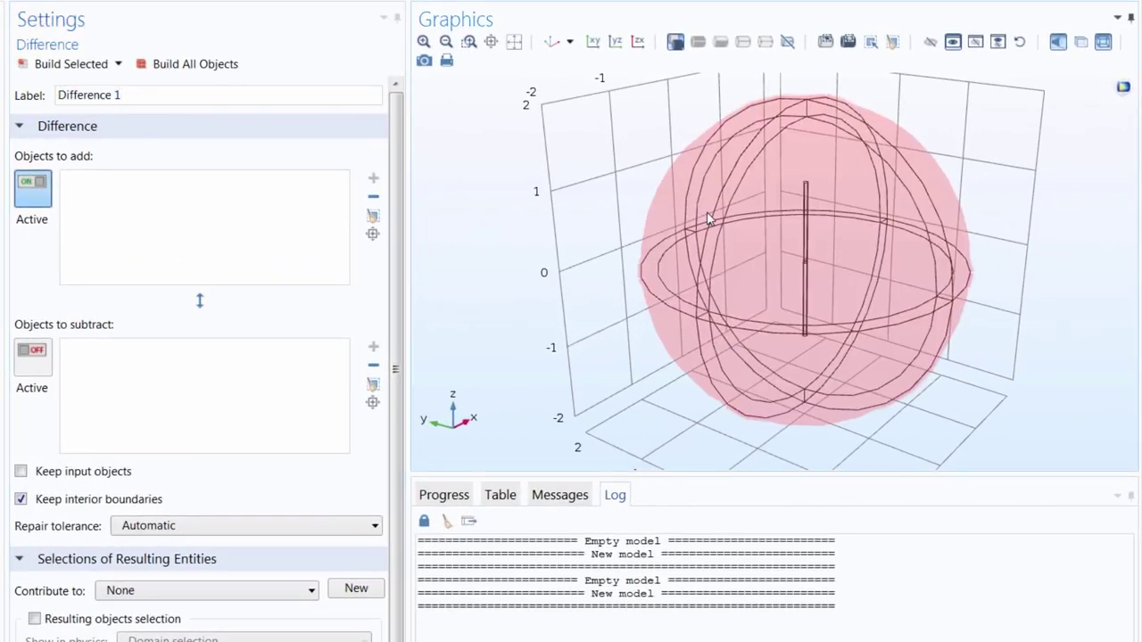
click(802, 268)
Set both dipole arms and the gap cylinder as the objects to subtract from the sphere and build all objects
click(46, 362)
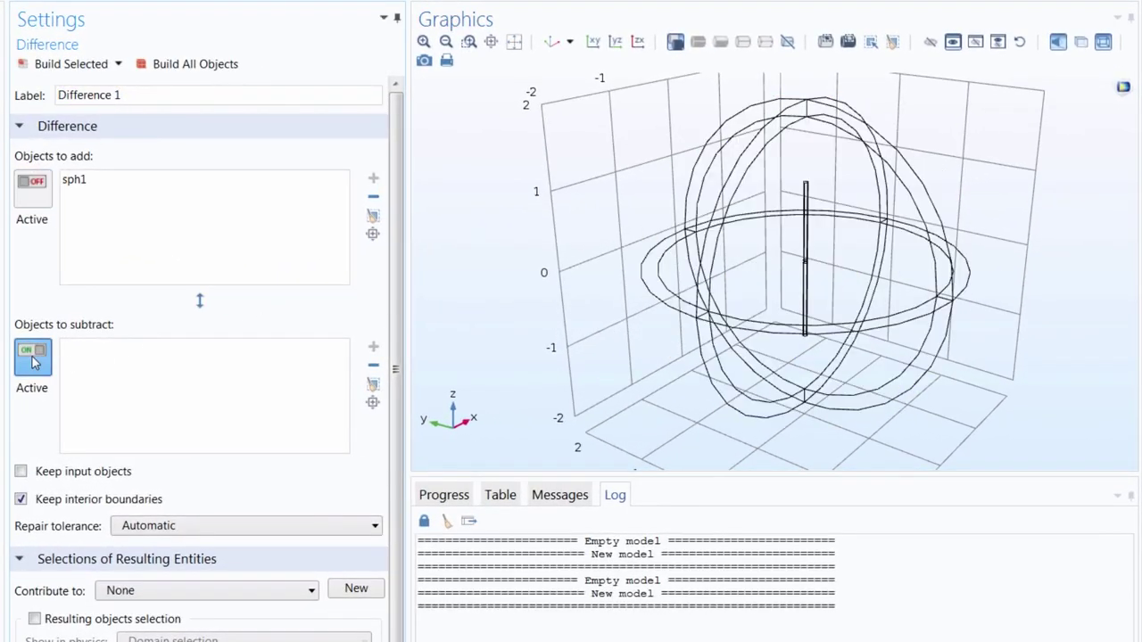
click(825, 41)
drag(775, 166, 846, 355)
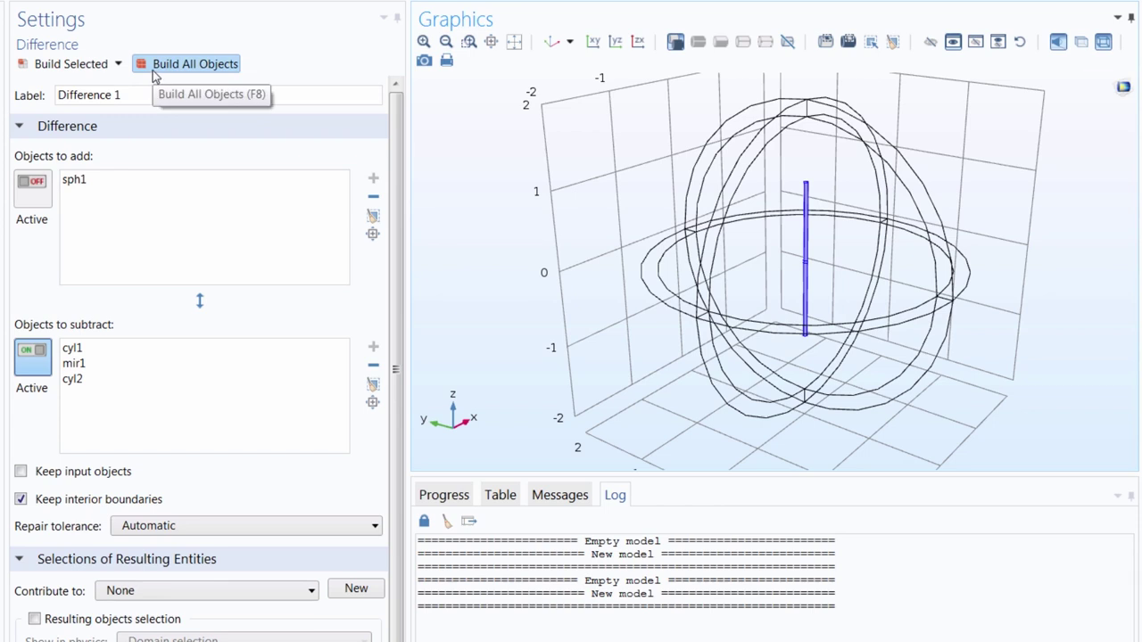
click(152, 75)
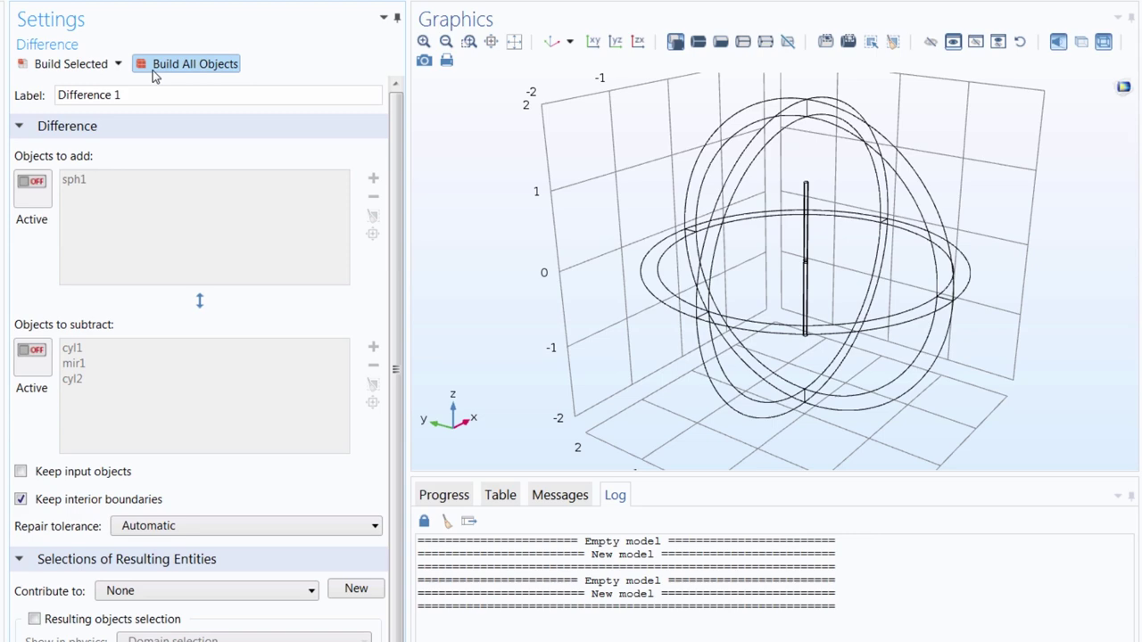
Add a Perfectly Matched Layer to the definitions of Component 1, with domains as the selection level
drag(532, 334, 495, 196)
click(552, 41)
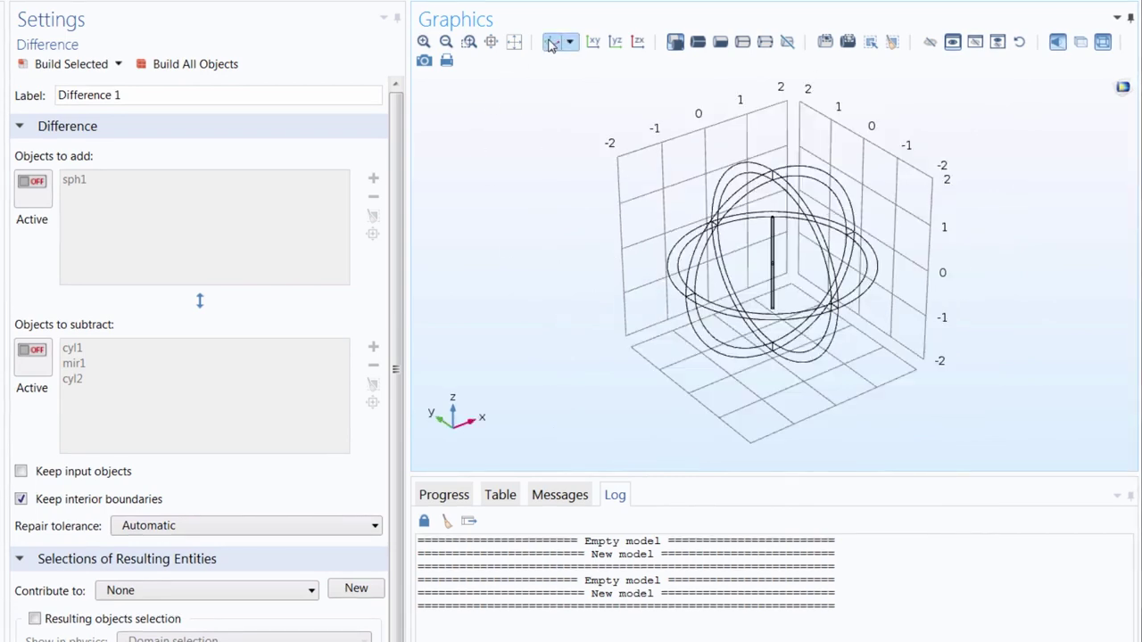
drag(933, 178, 759, 81)
click(697, 42)
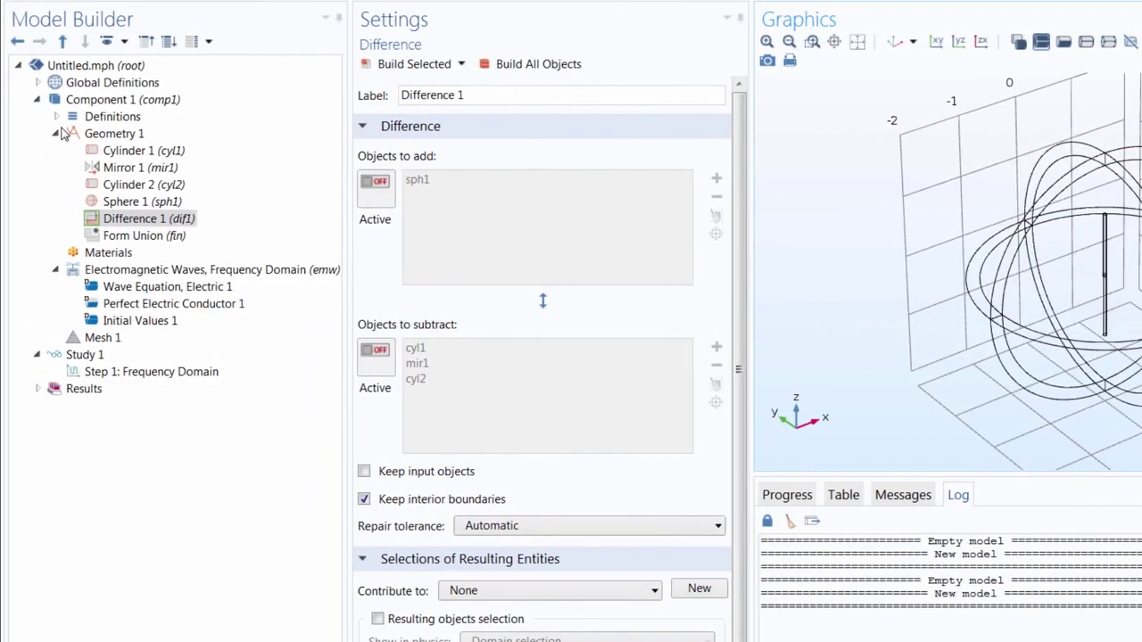
click(56, 133)
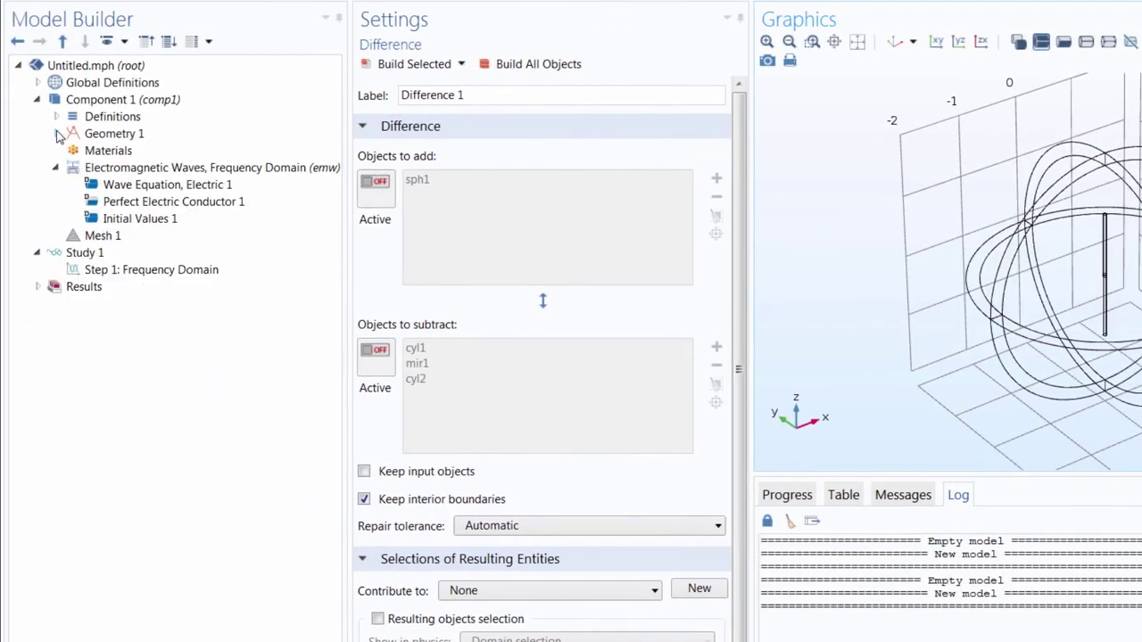
right_click(96, 119)
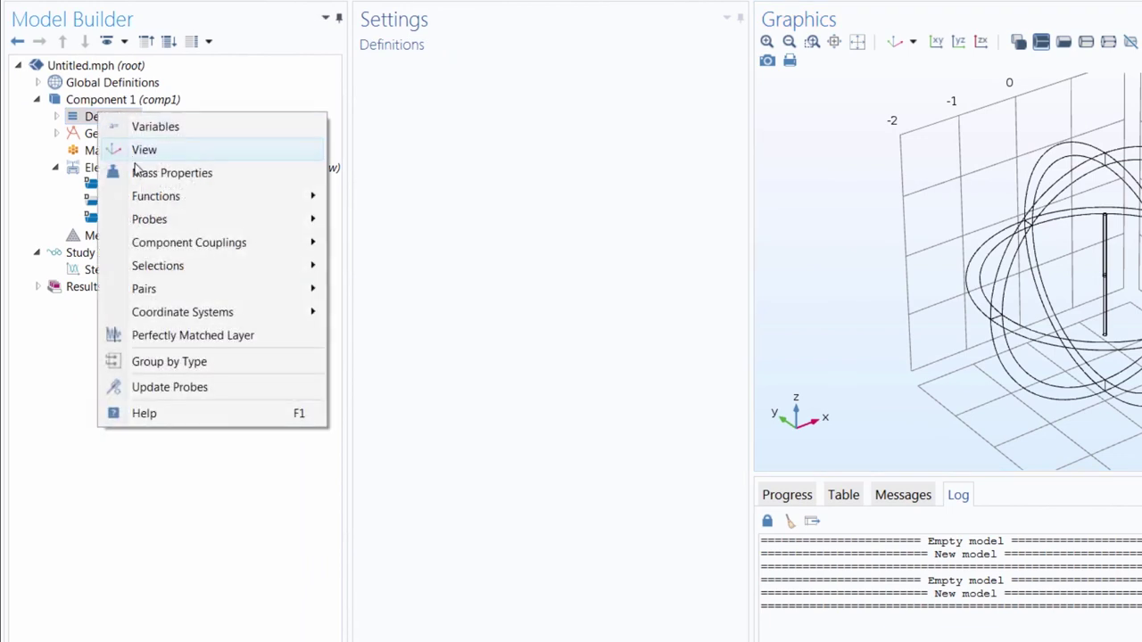
click(193, 342)
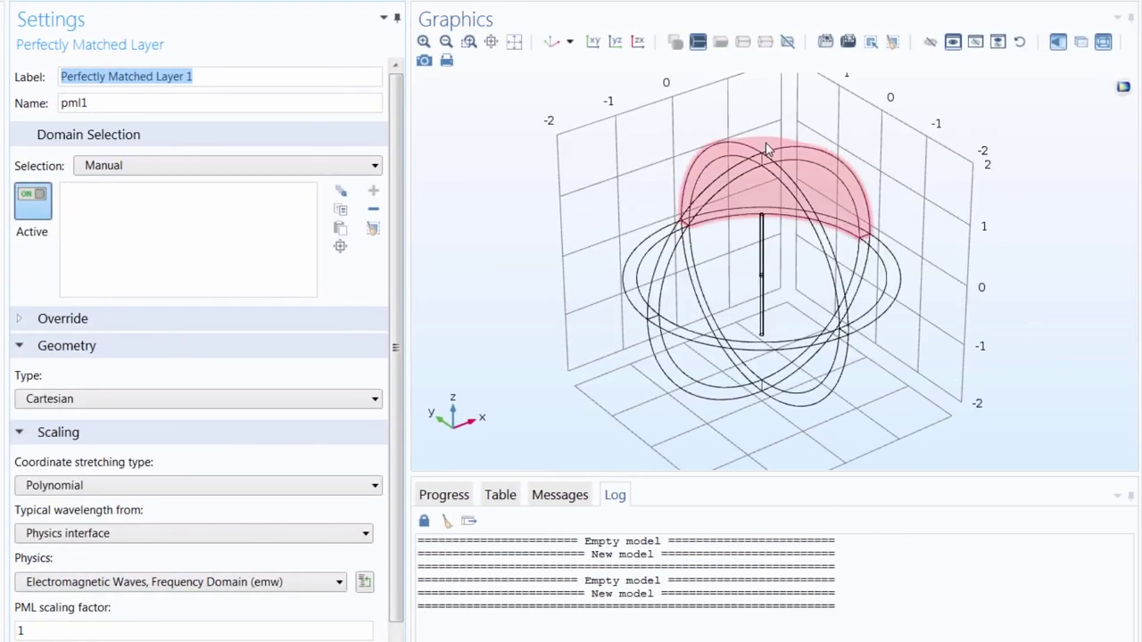
Assign all eight domains of the sphere's outer shell to the perfectly matched layer
click(812, 143)
click(749, 162)
drag(827, 161, 761, 327)
click(737, 219)
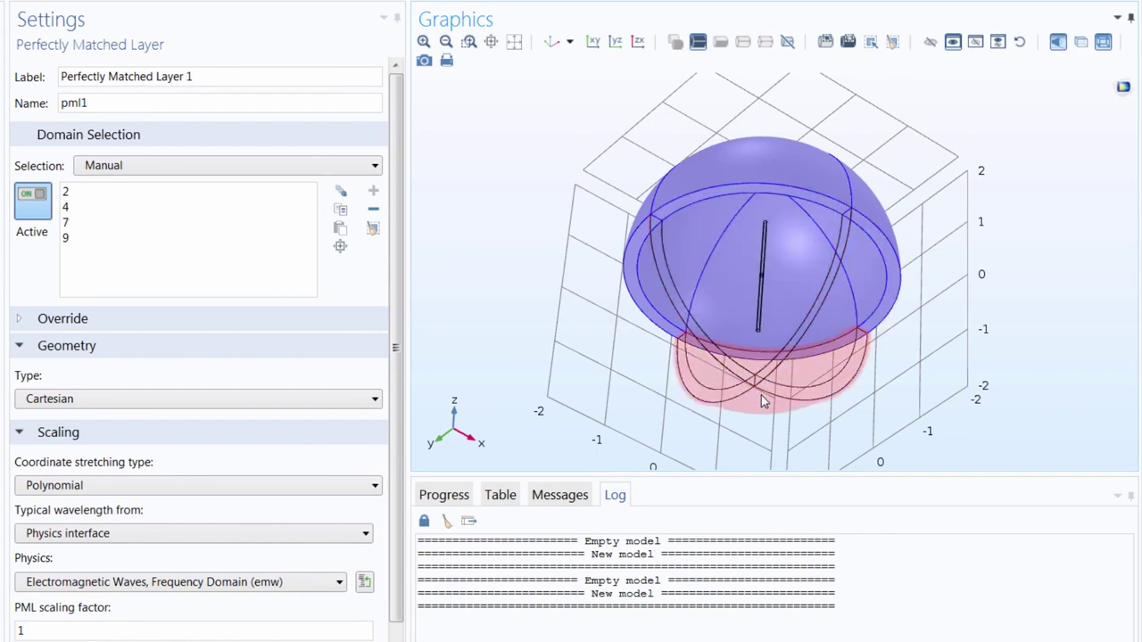
click(761, 395)
click(711, 367)
click(765, 305)
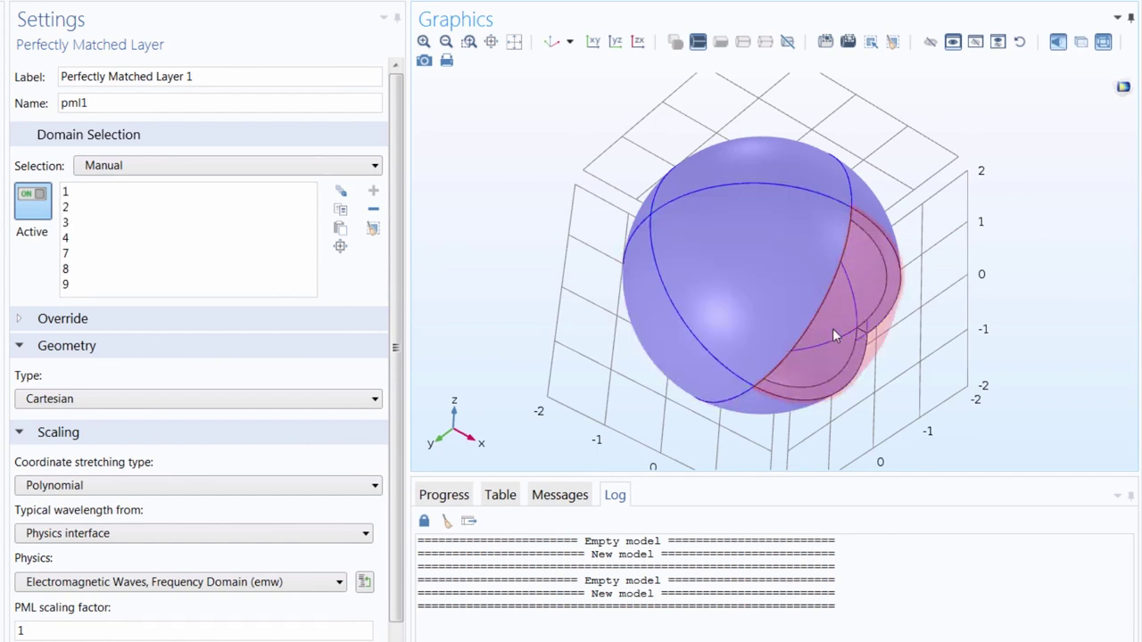
click(832, 328)
Set the perfectly matched layer's geometry type to Spherical
click(88, 399)
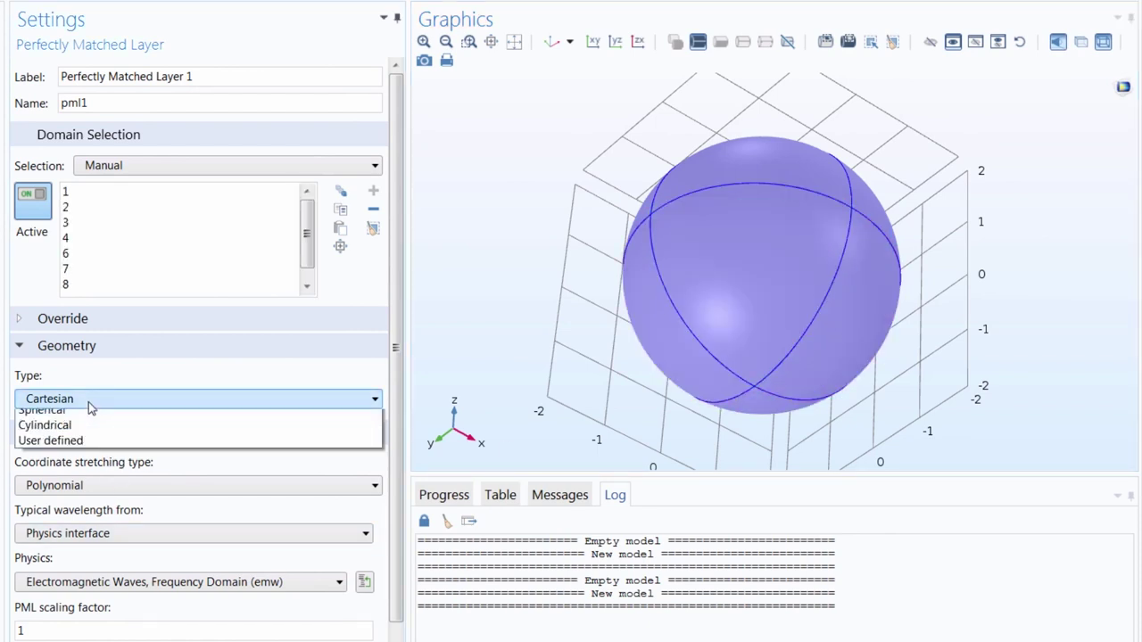
click(97, 433)
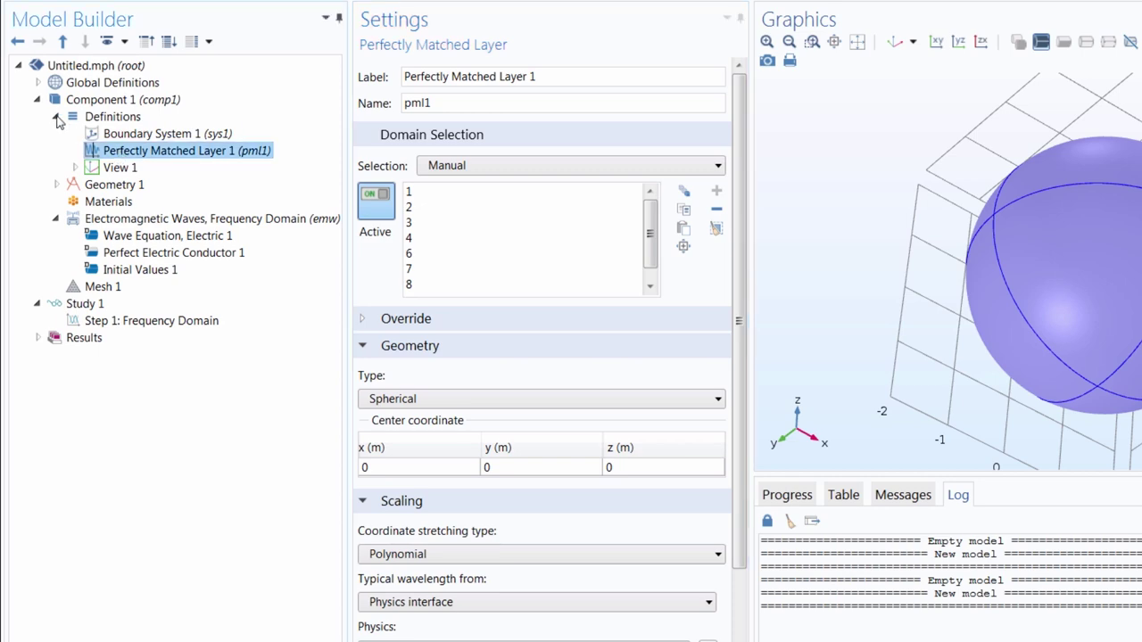
click(56, 118)
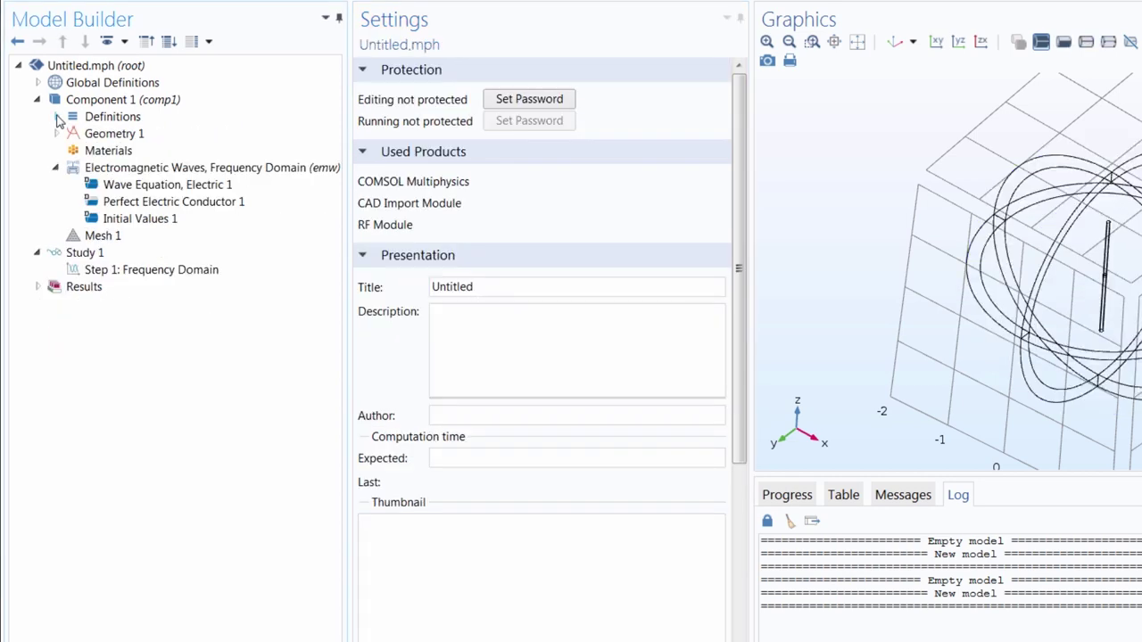
Add the built-in Air material to Component 1
click(894, 42)
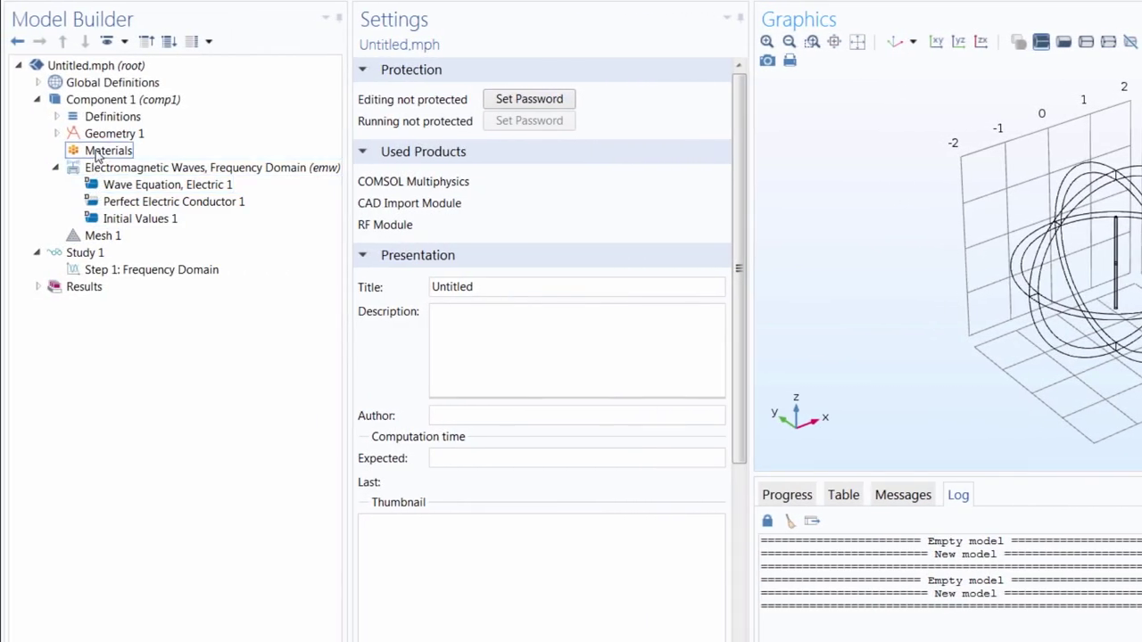
click(106, 151)
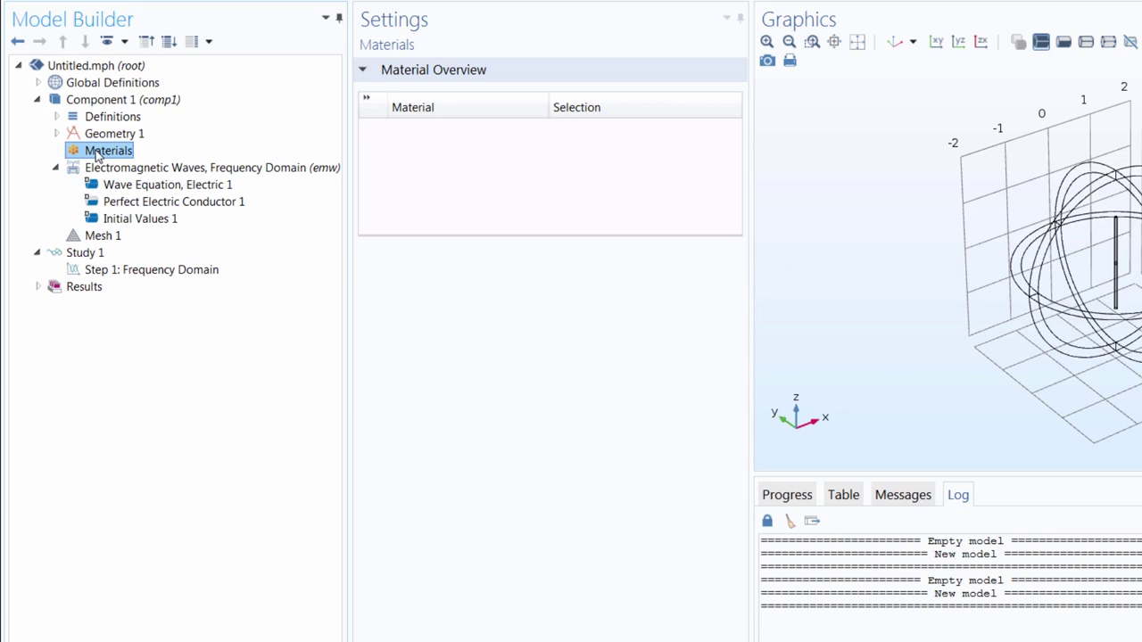
right_click(99, 157)
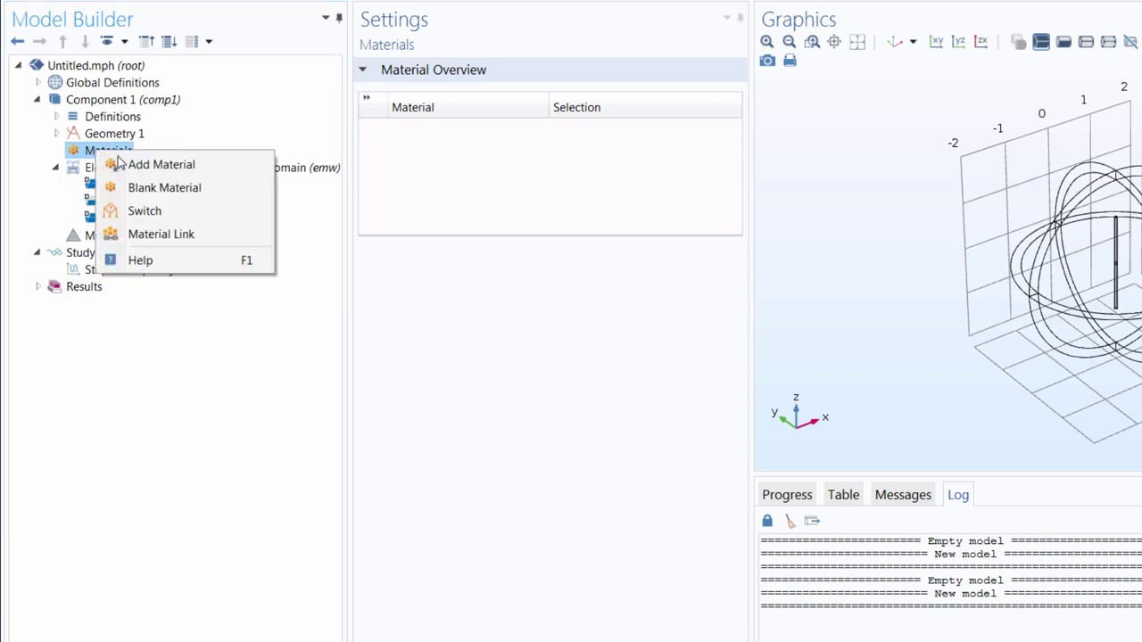
click(128, 166)
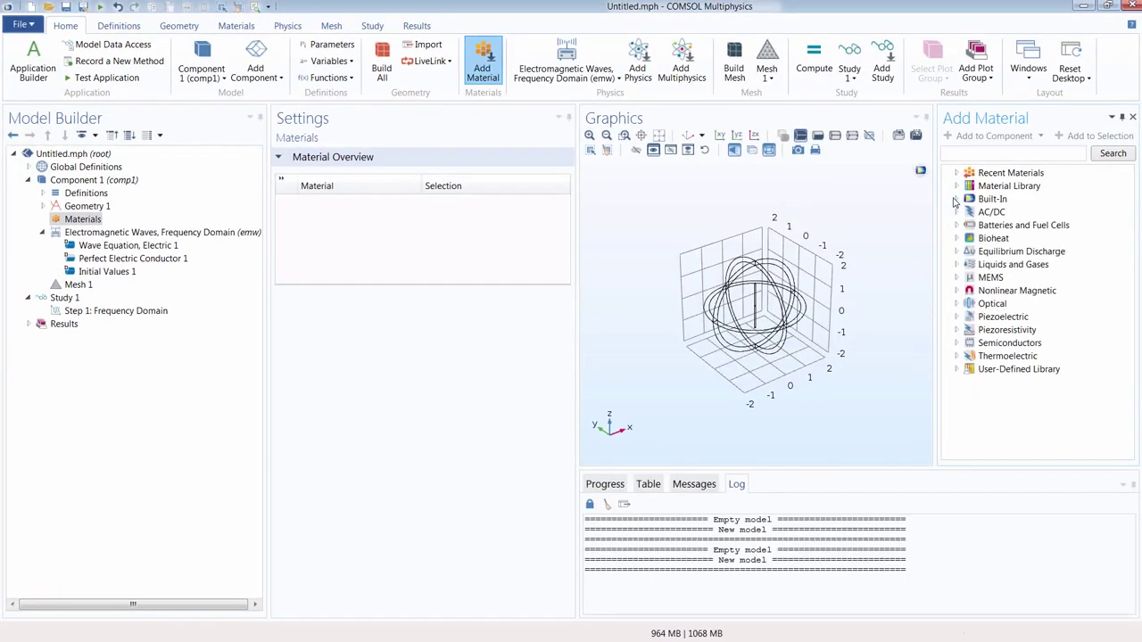
click(958, 200)
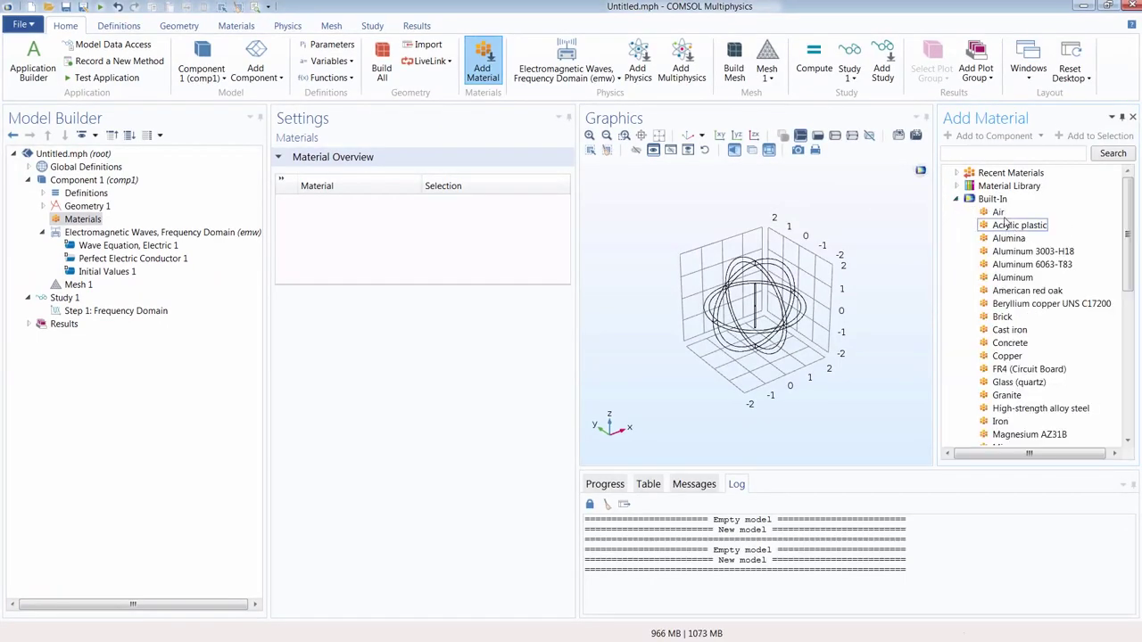
right_click(998, 212)
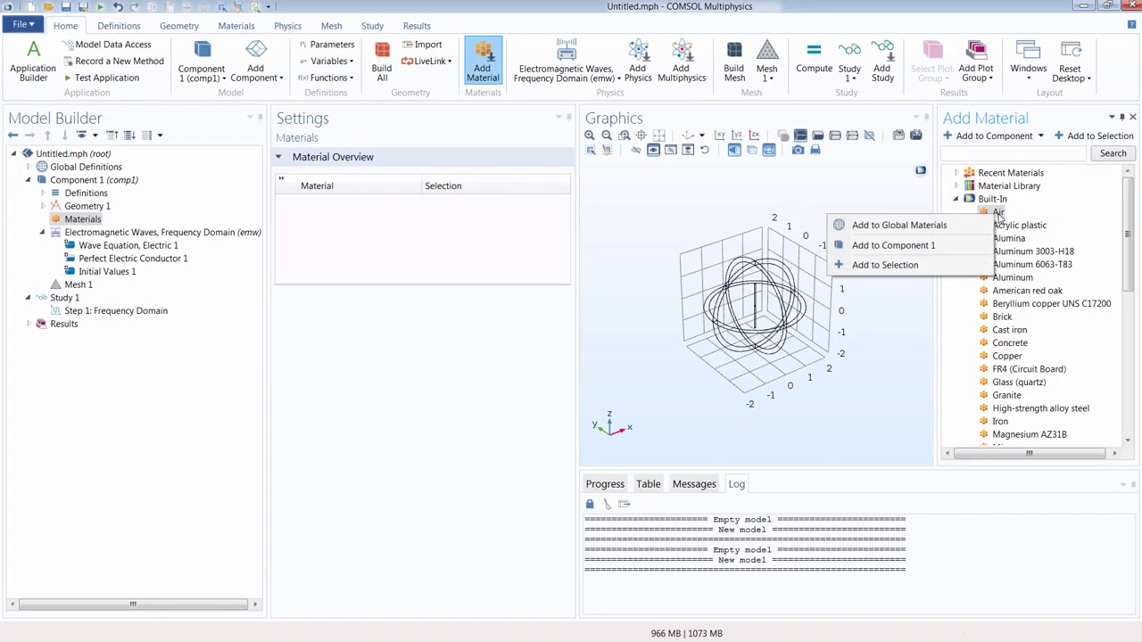
click(955, 251)
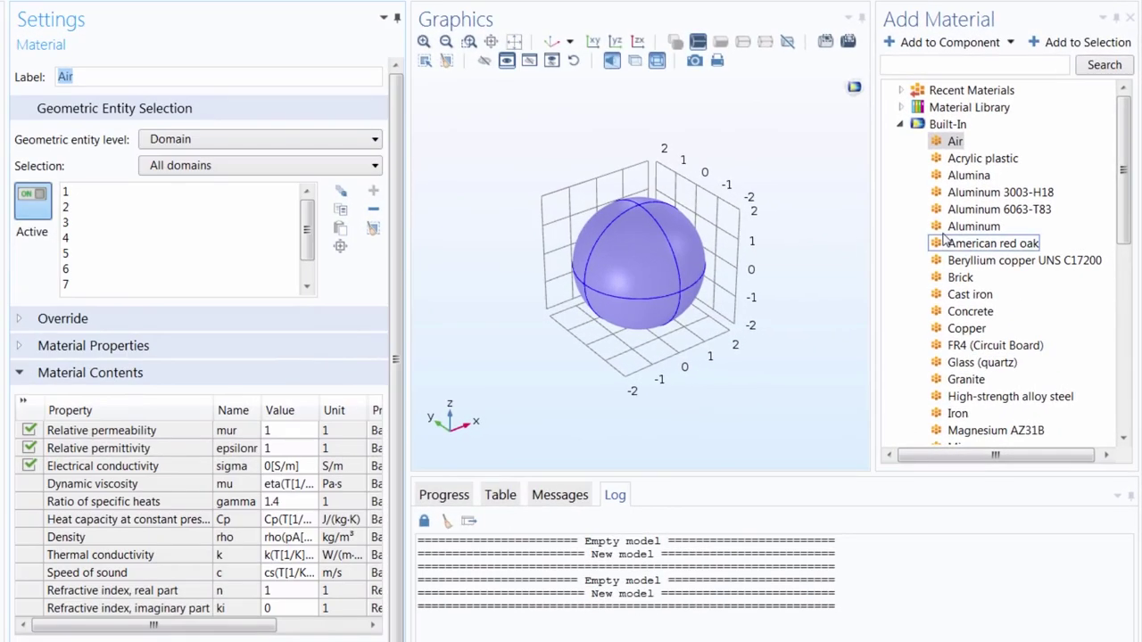
Add the built-in Aluminum material to Component 1 and close the material library
right_click(949, 230)
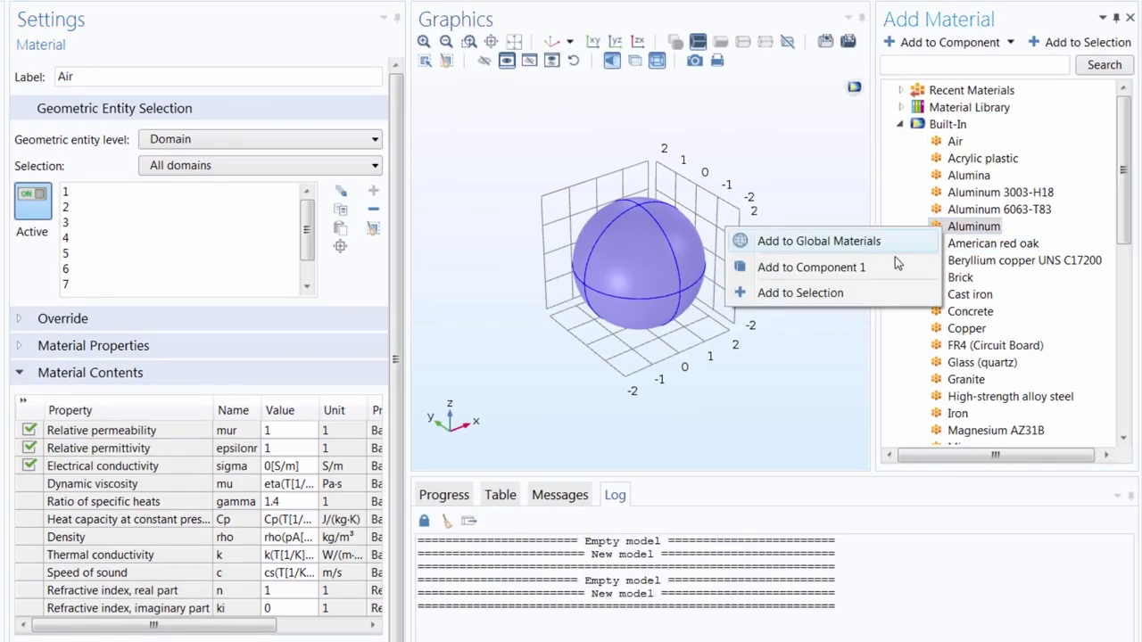
click(882, 272)
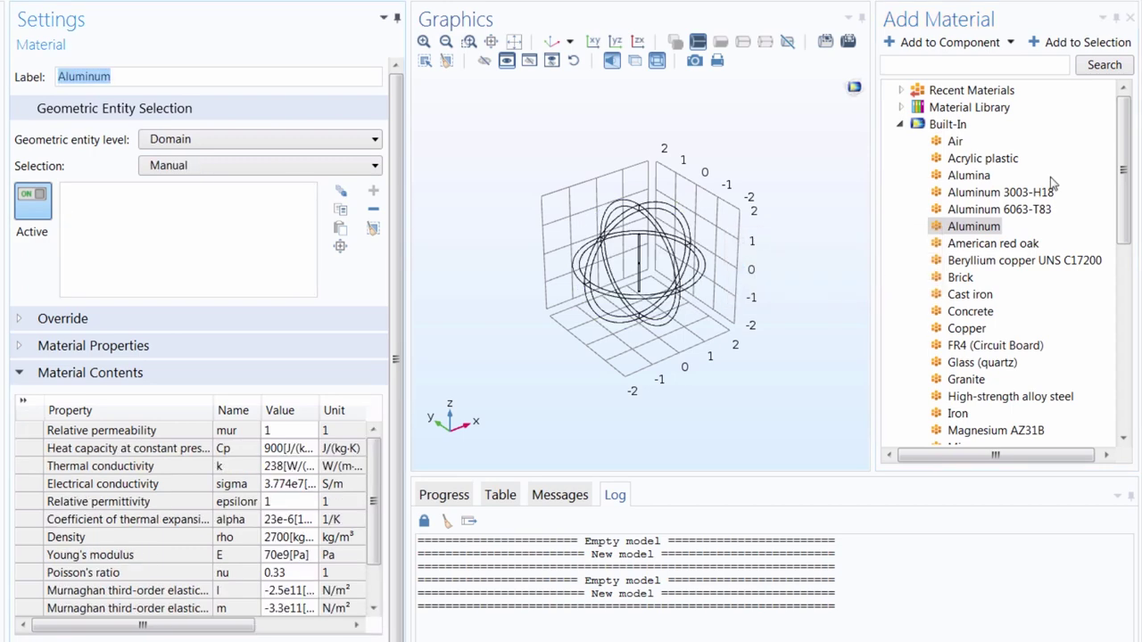
click(1128, 18)
Assign Aluminum at the Boundary entity level to all boundaries of the central antenna rod
drag(887, 265, 851, 243)
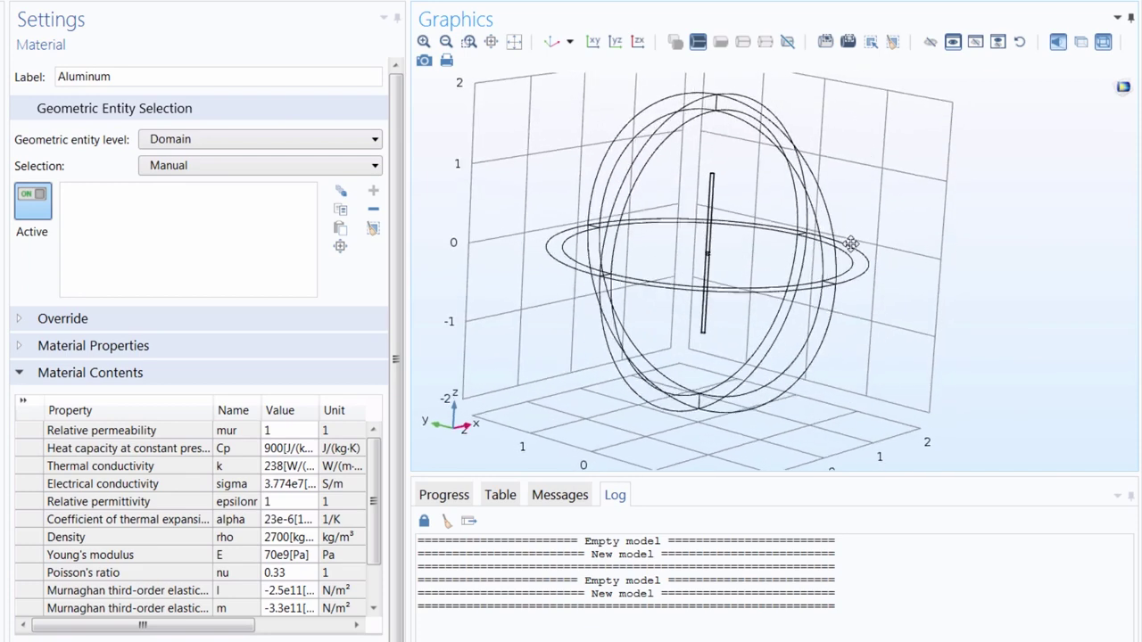
click(147, 136)
click(166, 174)
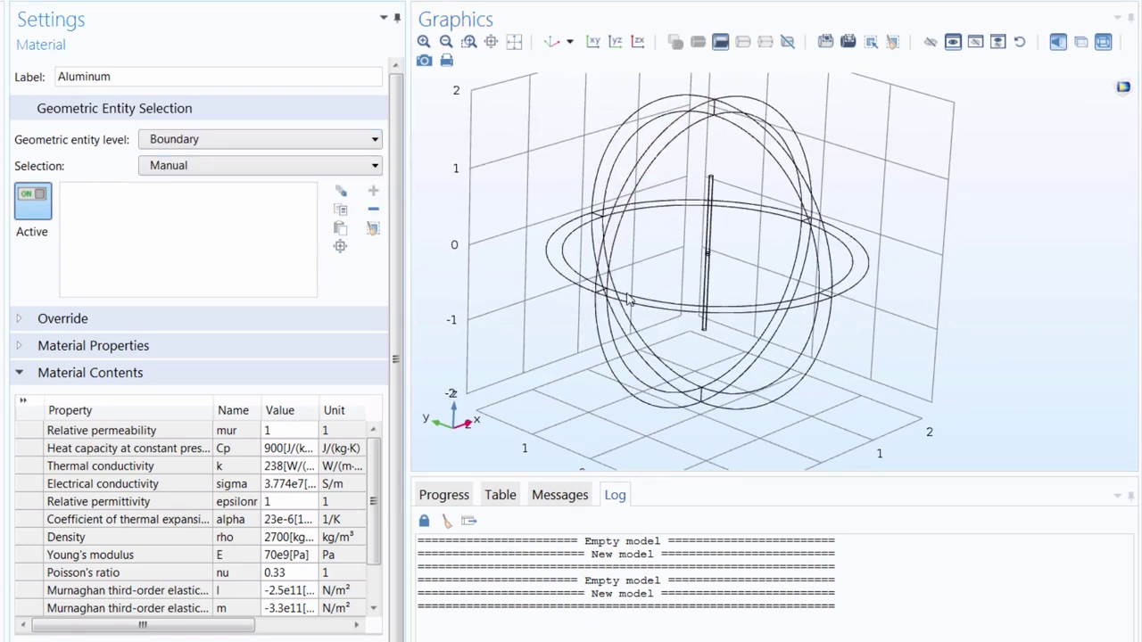
drag(696, 232, 710, 73)
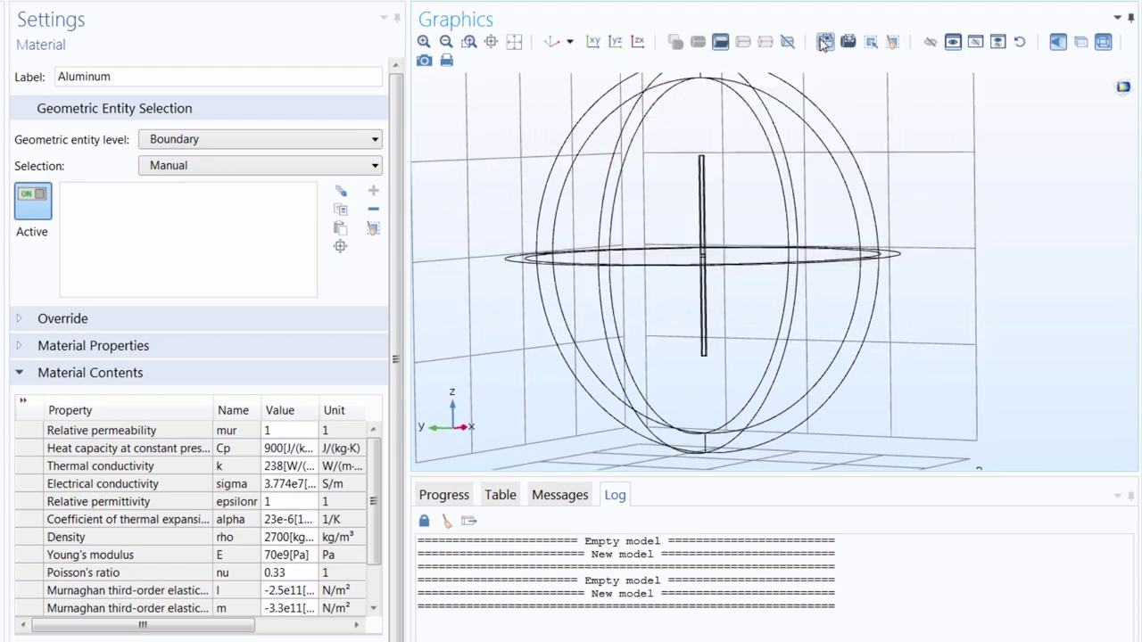
drag(676, 141, 731, 379)
Remove the side boundaries of the small feed gap between the two antenna arms from the Aluminum selection
scroll(721, 364, up, 6)
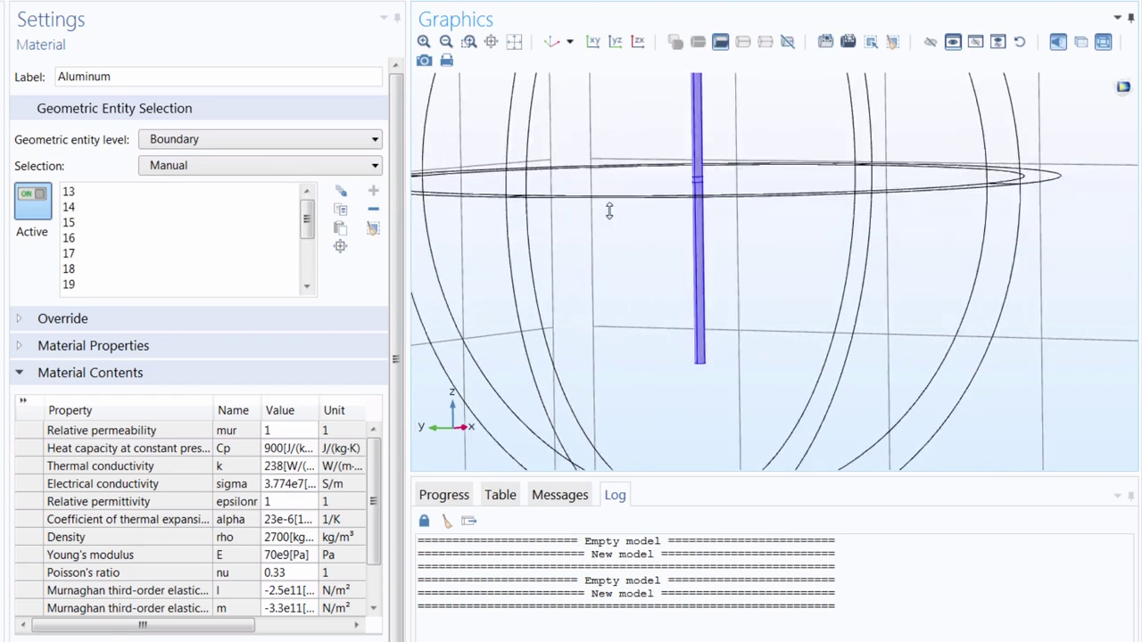
scroll(763, 330, up, 5)
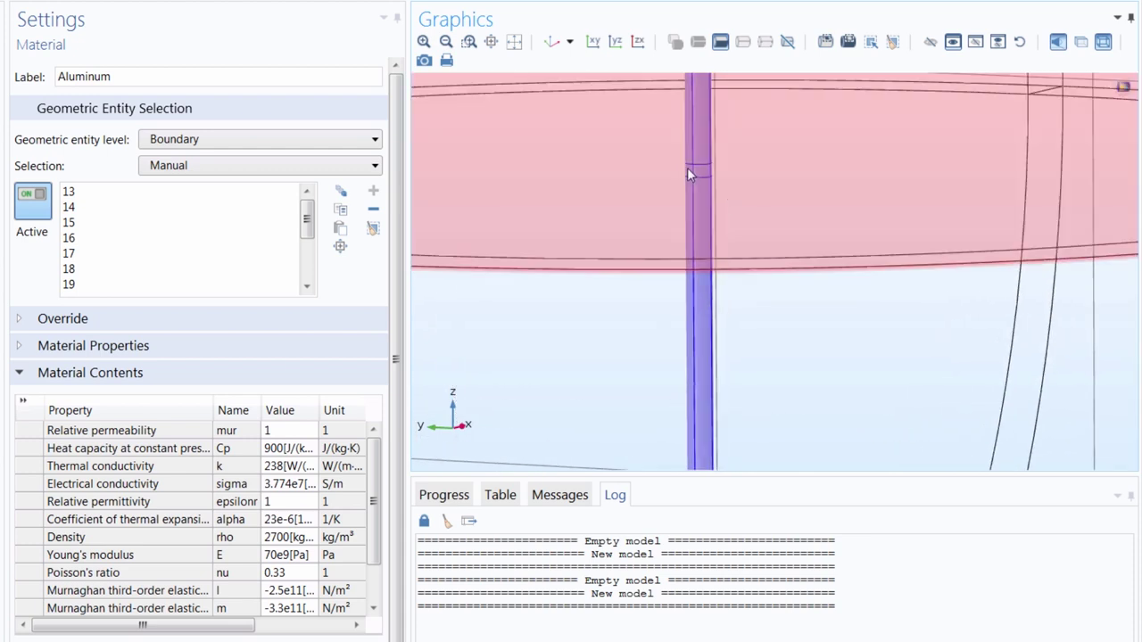
click(847, 42)
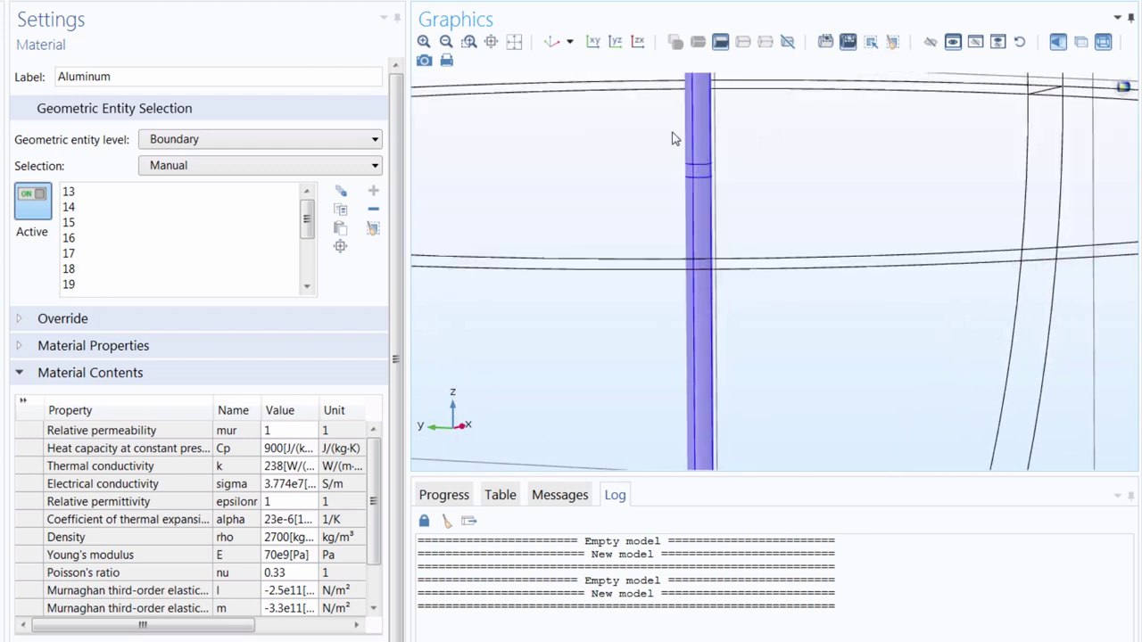
drag(658, 144, 711, 210)
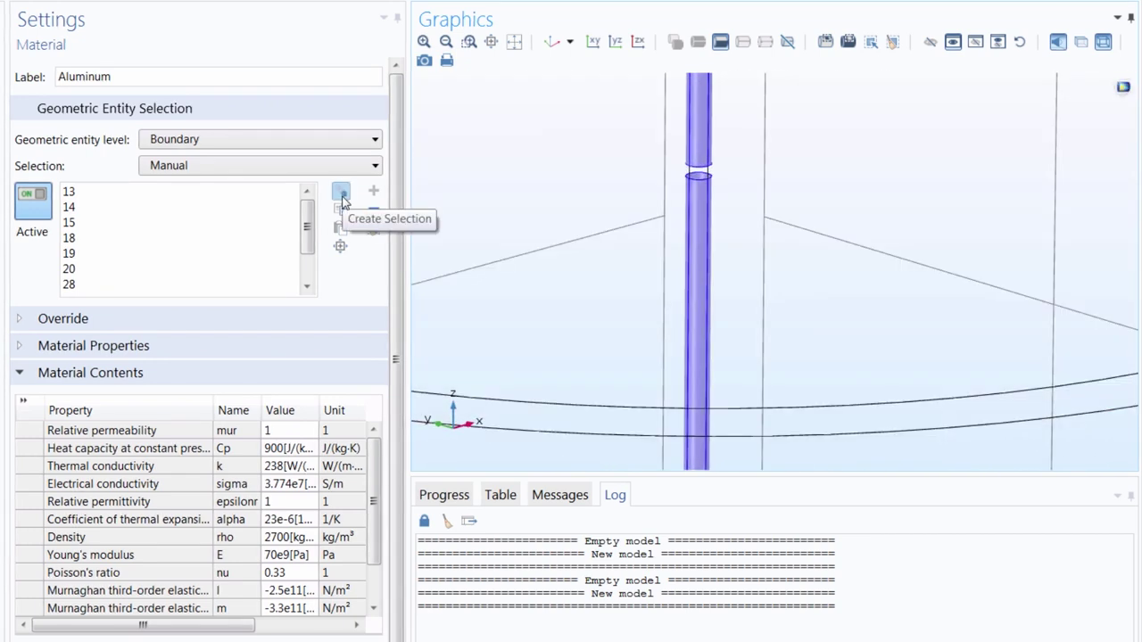
Save the Aluminum boundaries as a selection named Antenna Boundaries and open it under the definitions of Component 1
click(342, 196)
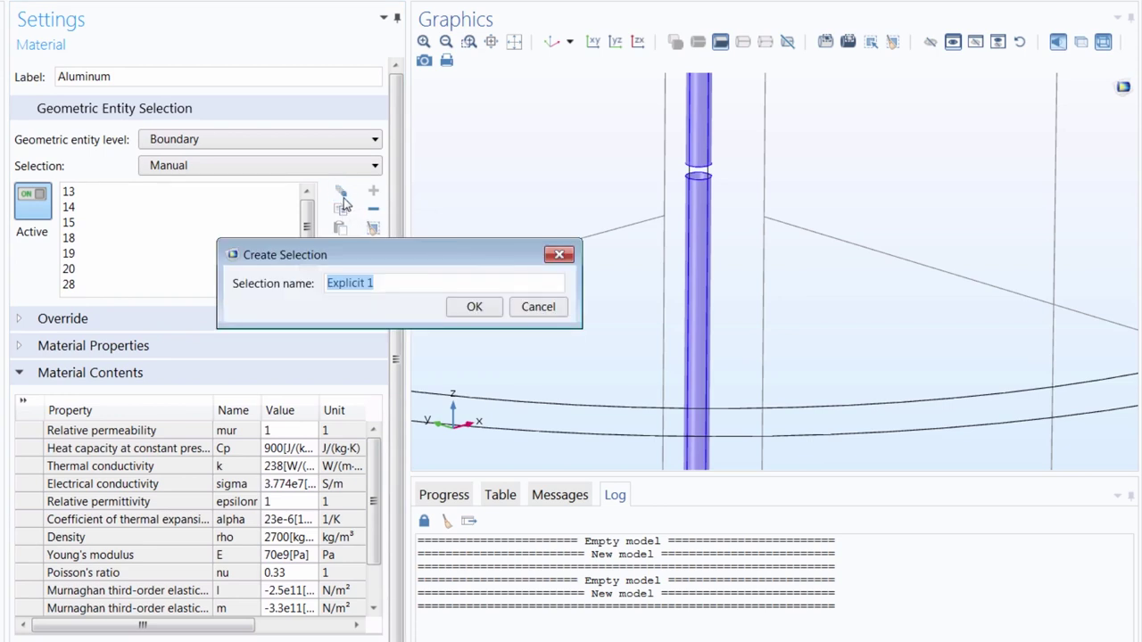
text(An)
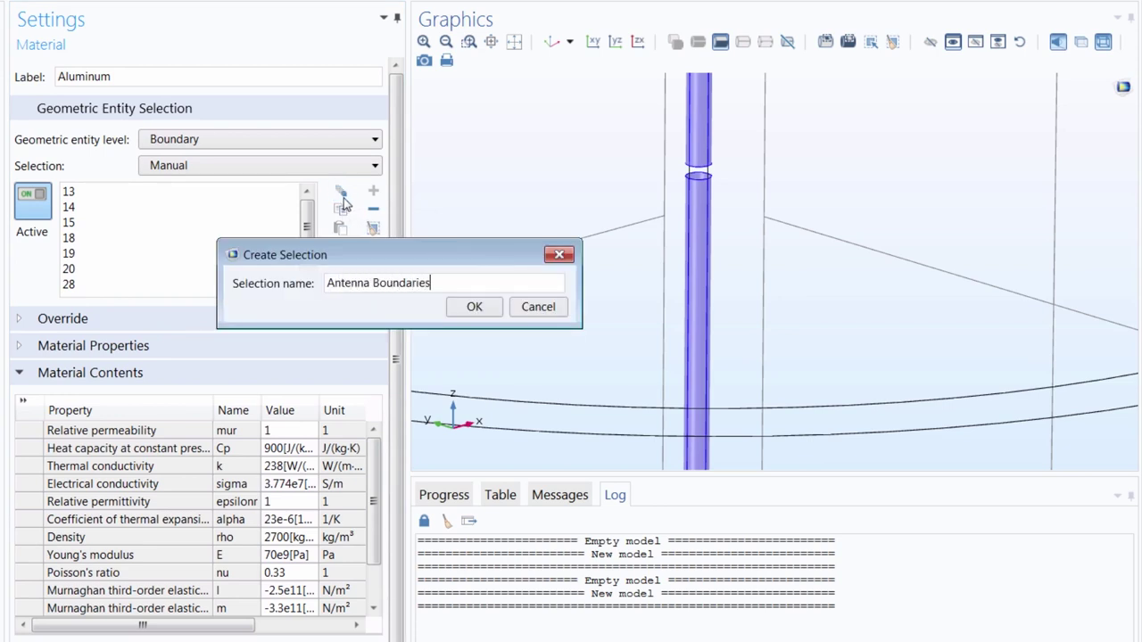
text(tenna Boundaries)
key(Return)
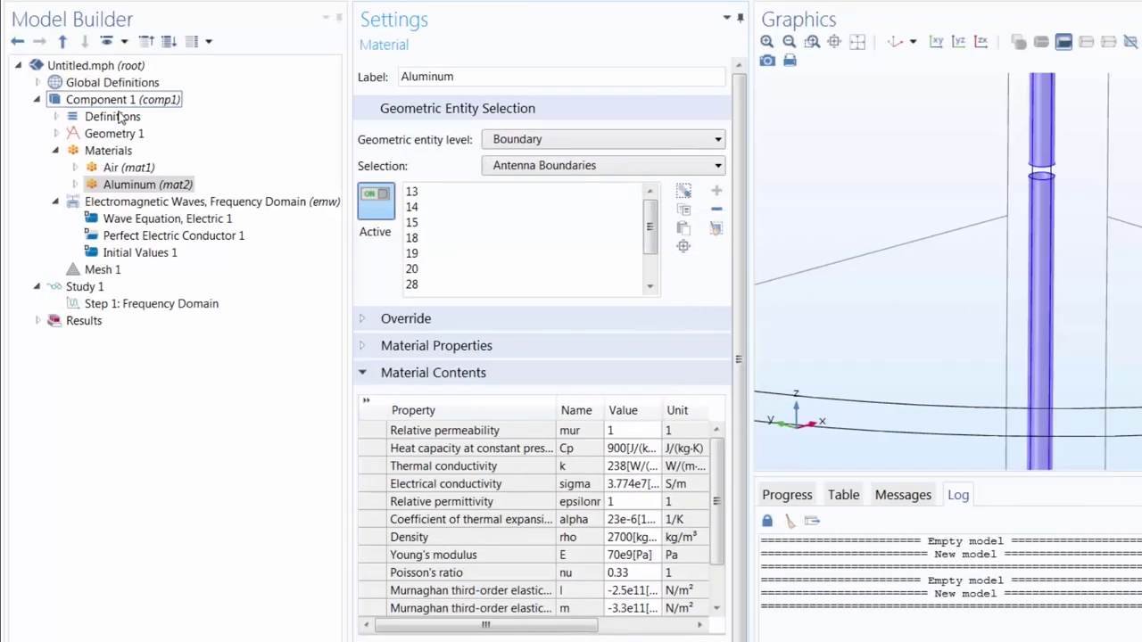
click(55, 117)
click(130, 134)
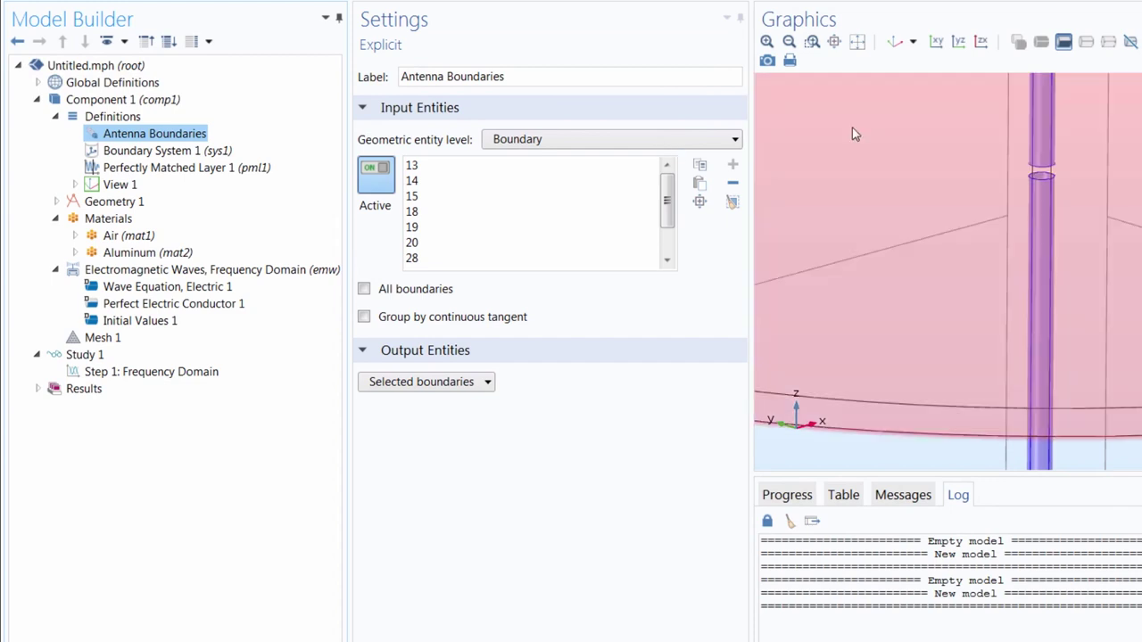
Add an Explicit selection at the Boundary level containing the side boundaries of the gap between the antenna arms
right_click(126, 119)
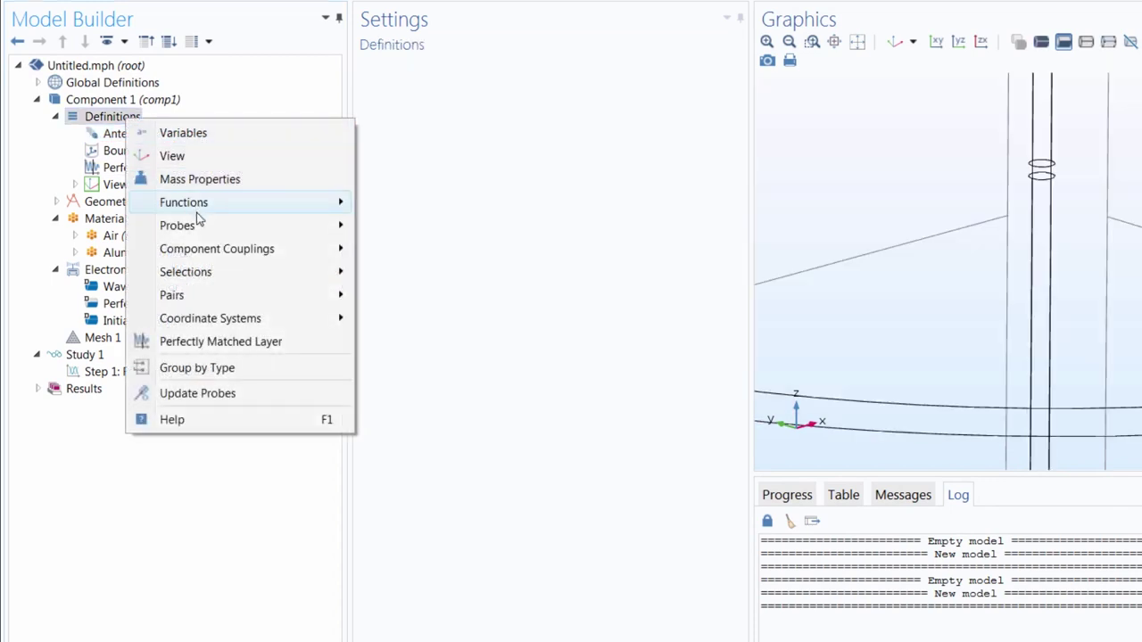
mouse_move(271, 279)
click(404, 284)
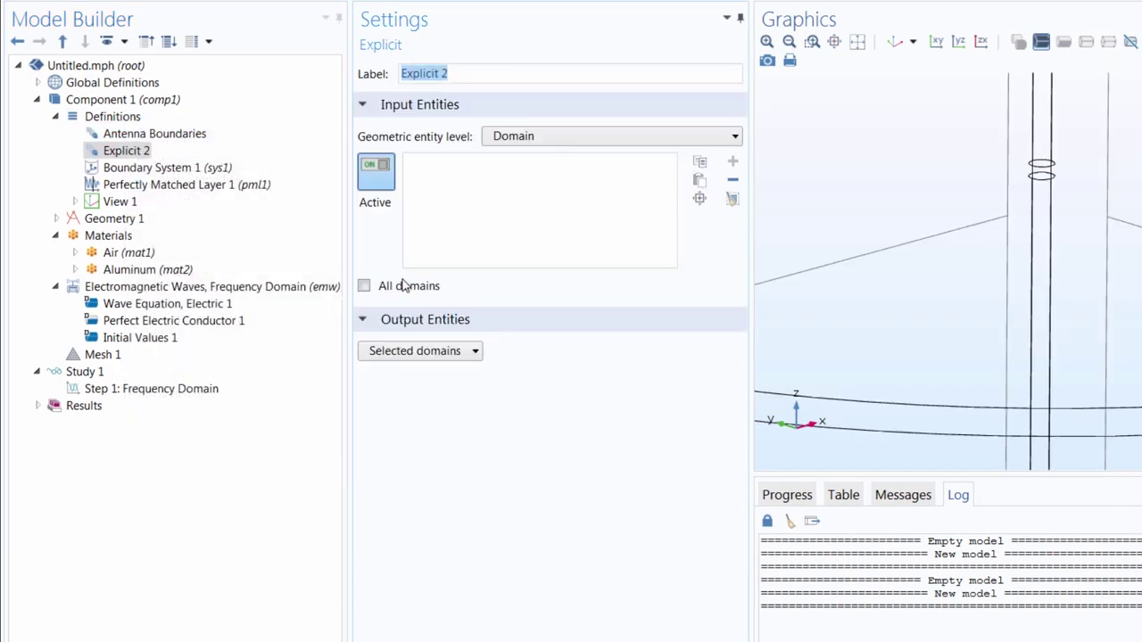
click(513, 135)
click(166, 171)
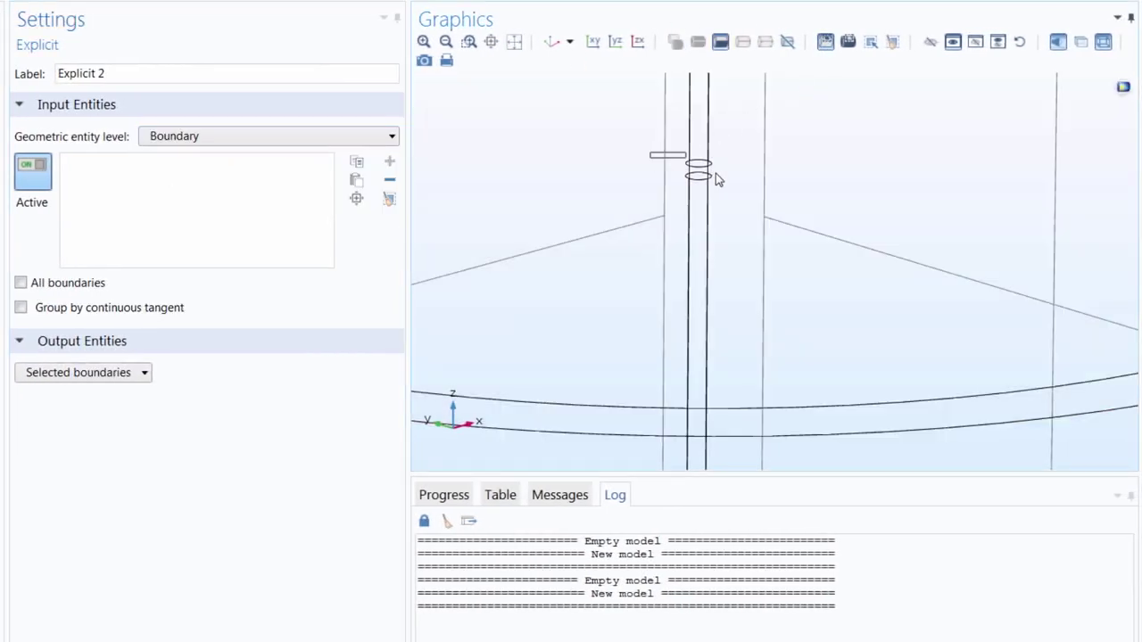
drag(650, 148, 739, 205)
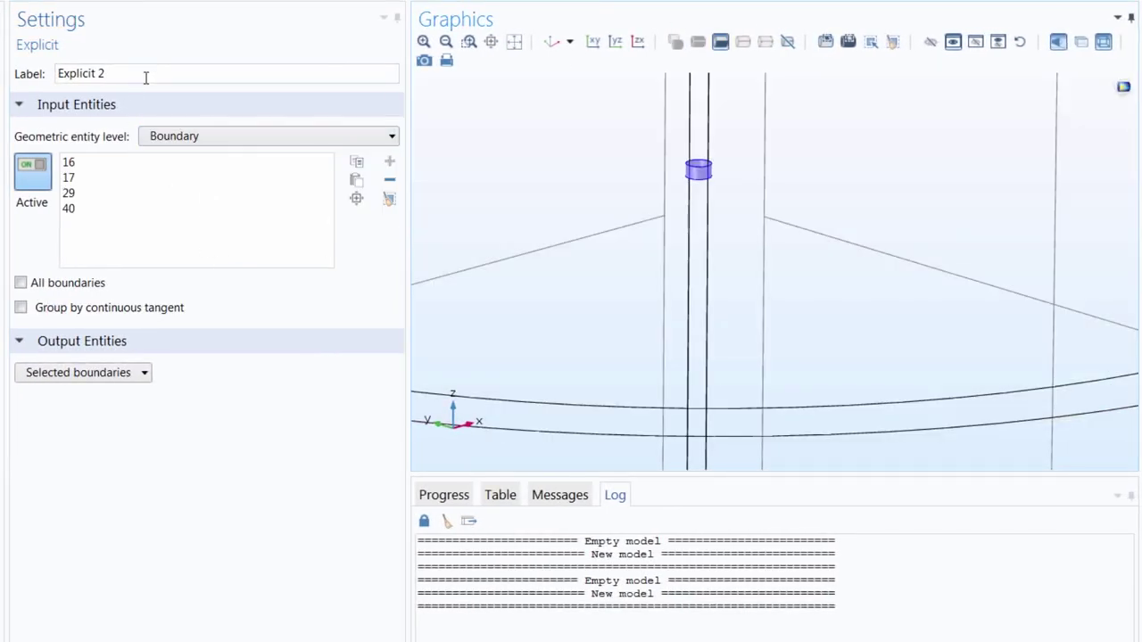
Rename the gap's explicit selection as Feed Point and collapse the definitions
drag(145, 77, 37, 82)
text(Feed)
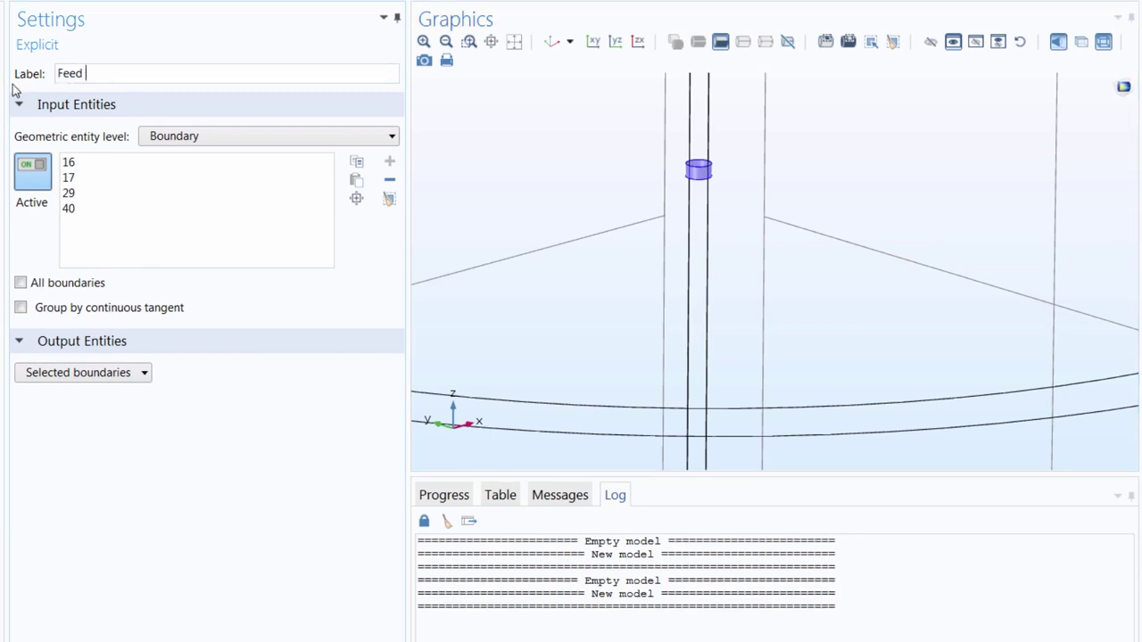
text( Point)
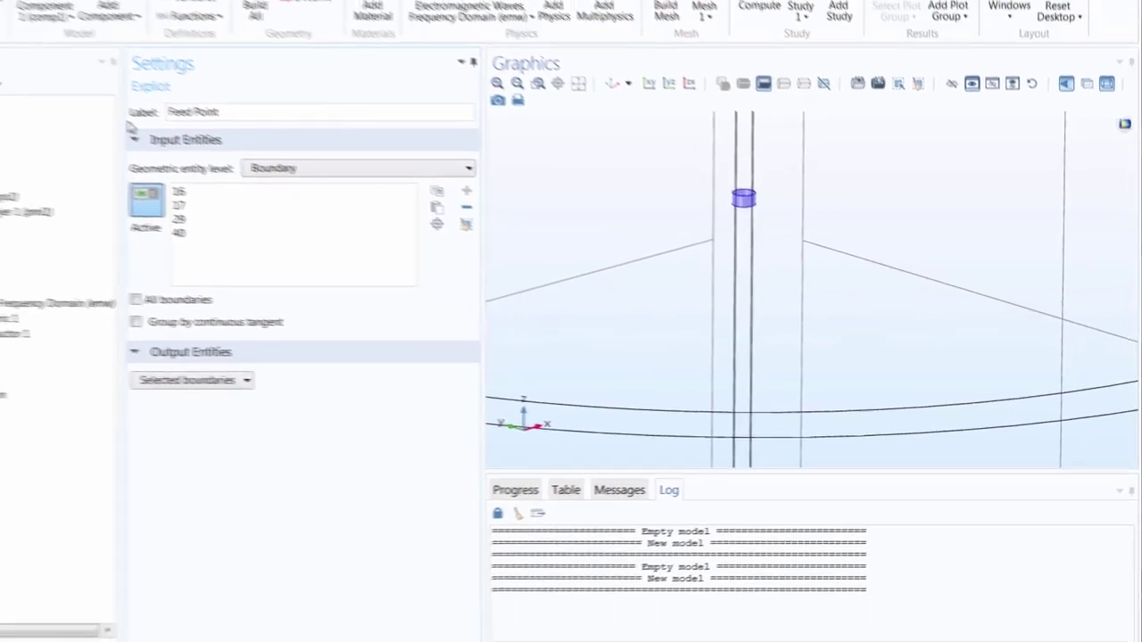
click(40, 192)
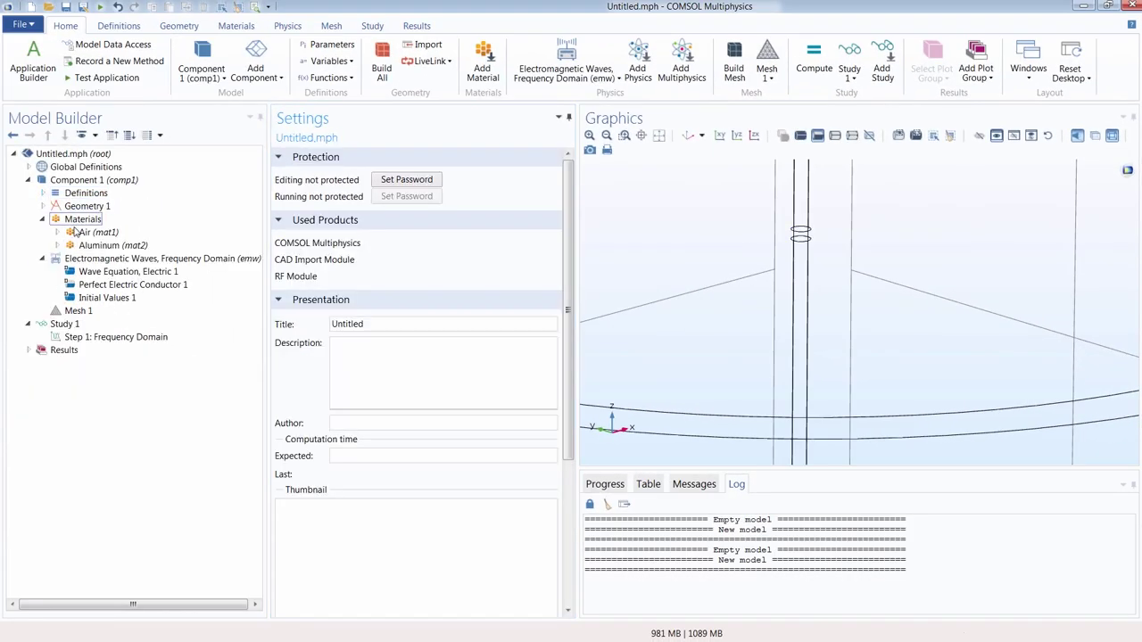
Review which domains are assigned to Air and which boundaries to Aluminum, with the whole geometry in view
click(93, 232)
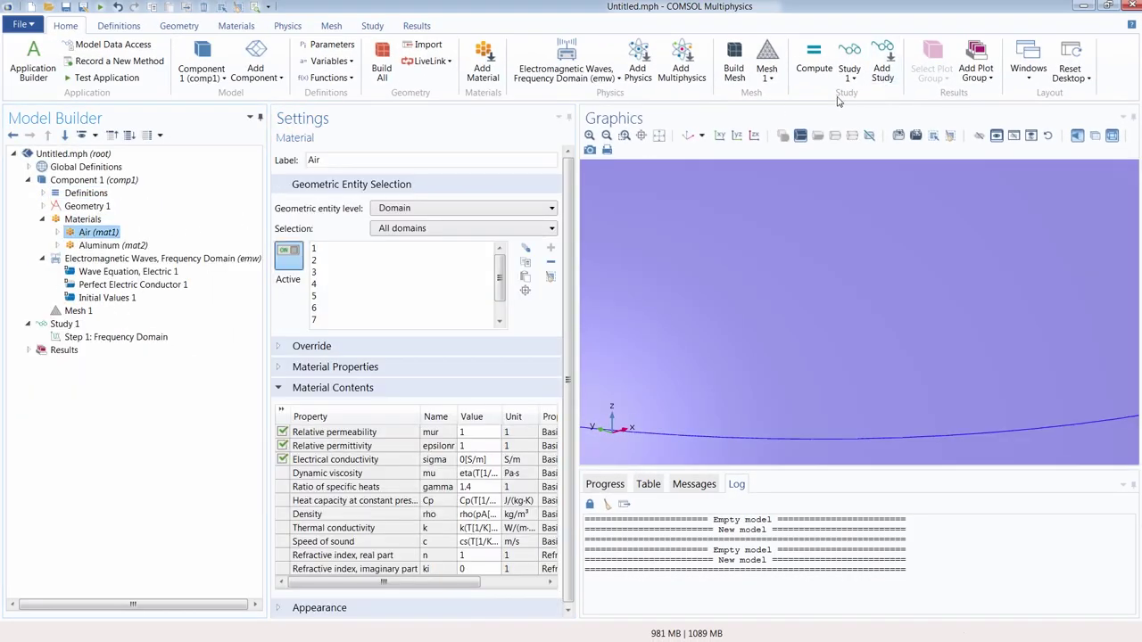
click(659, 135)
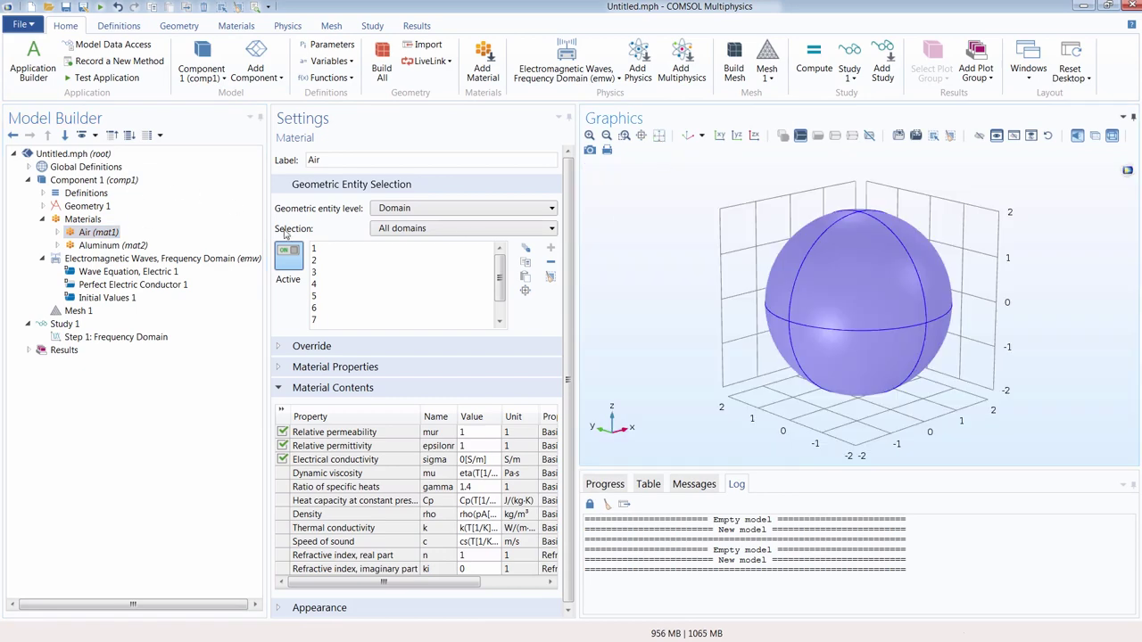
click(109, 245)
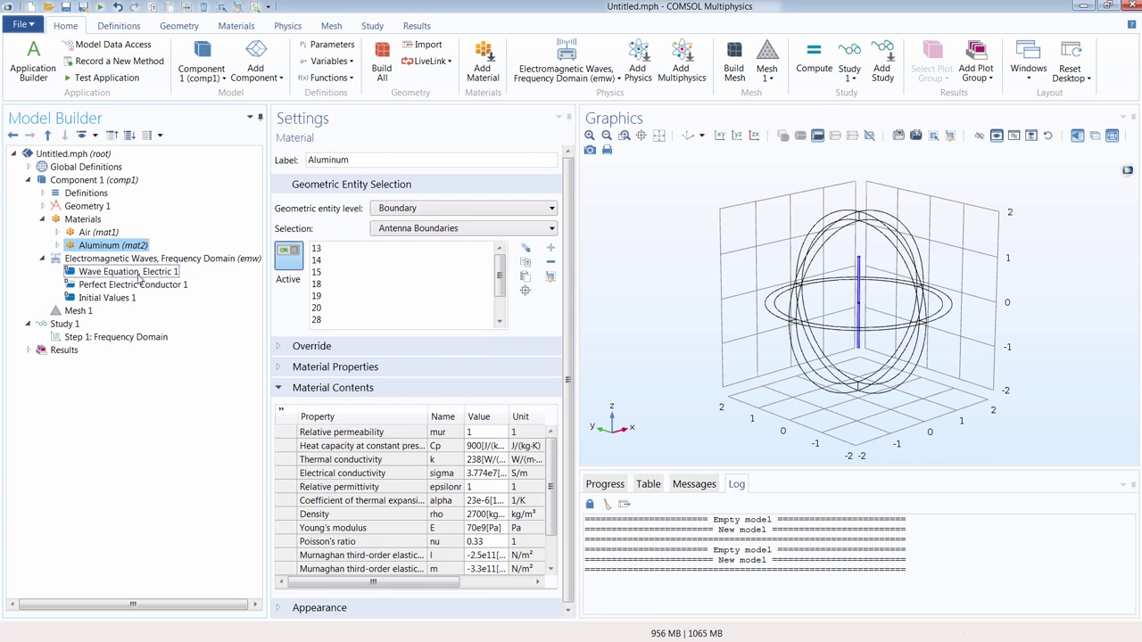
click(41, 219)
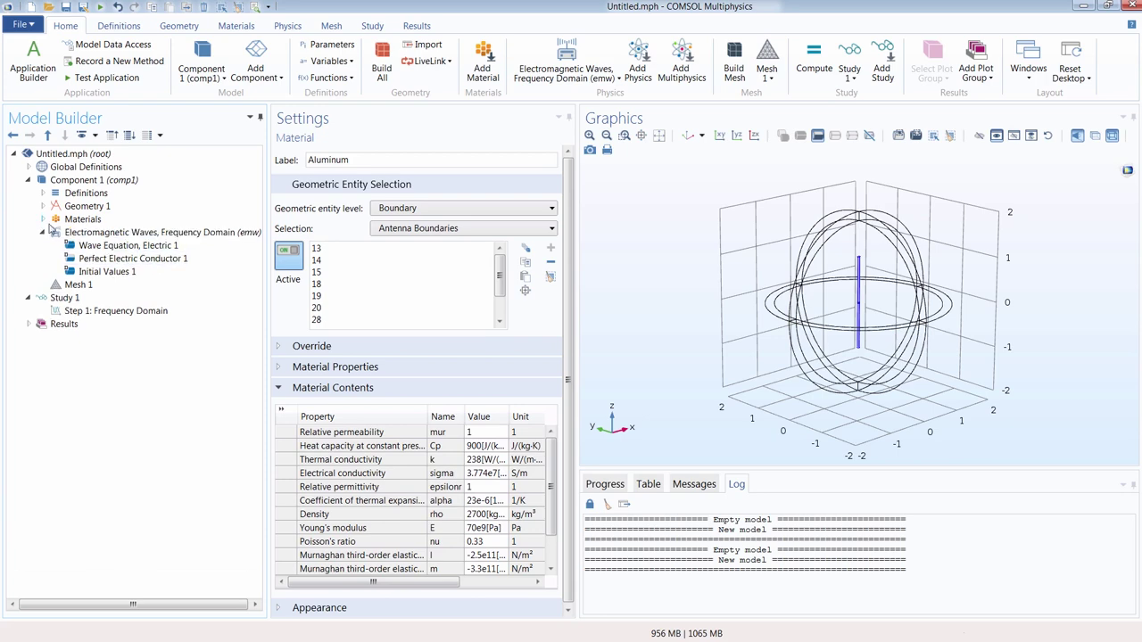
Examine the domain selection and governing equation of the Electromagnetic Waves, Frequency Domain interface
click(114, 233)
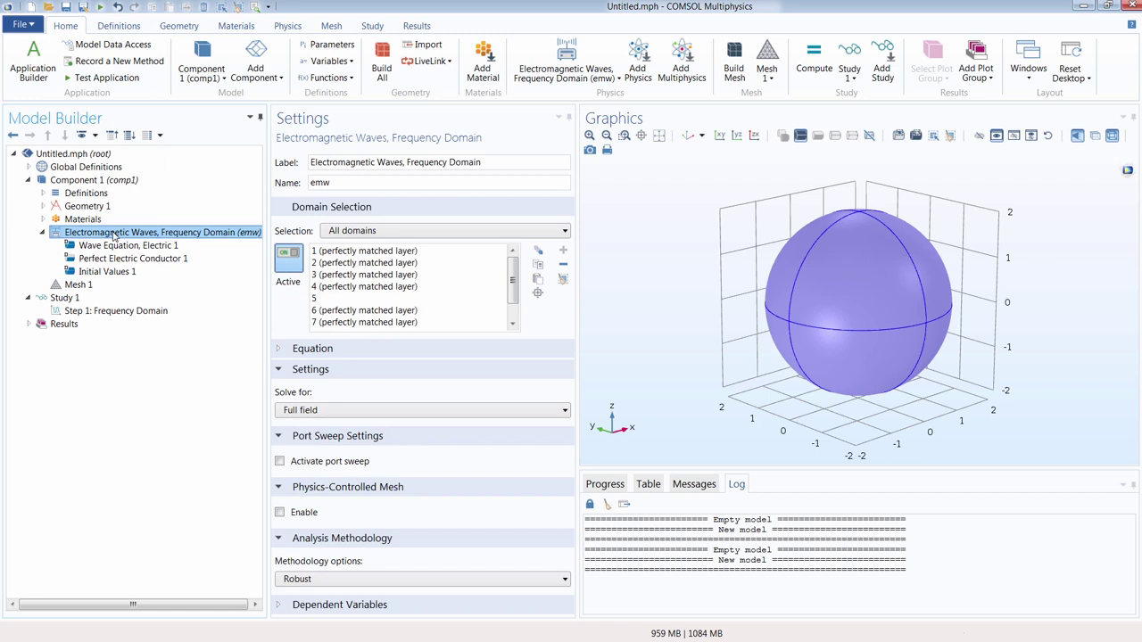
click(296, 348)
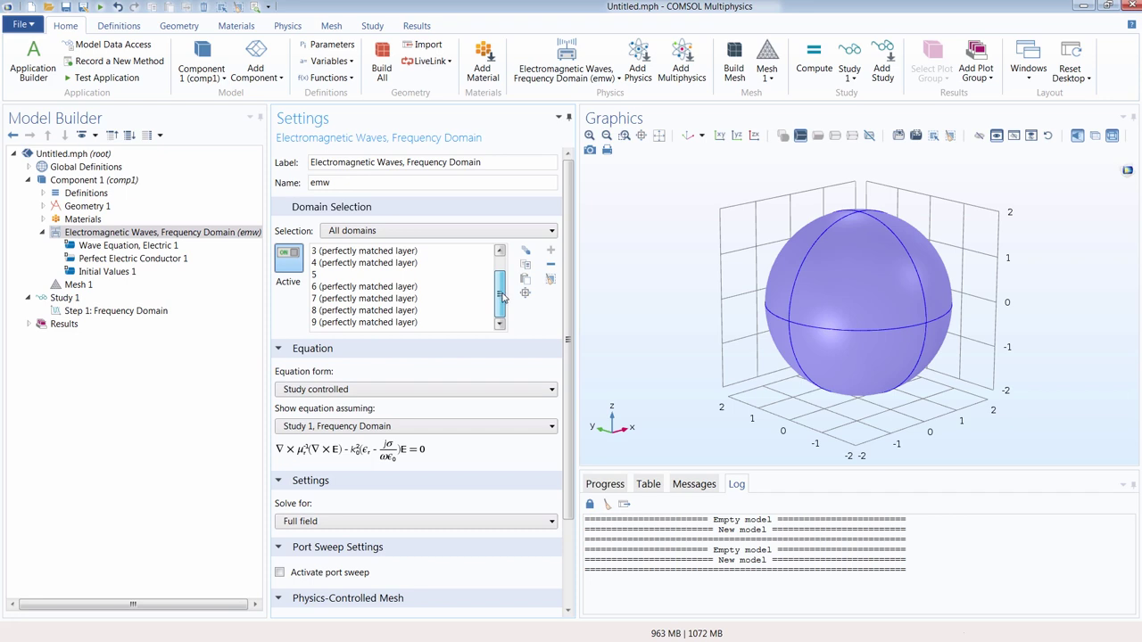
drag(502, 298, 501, 272)
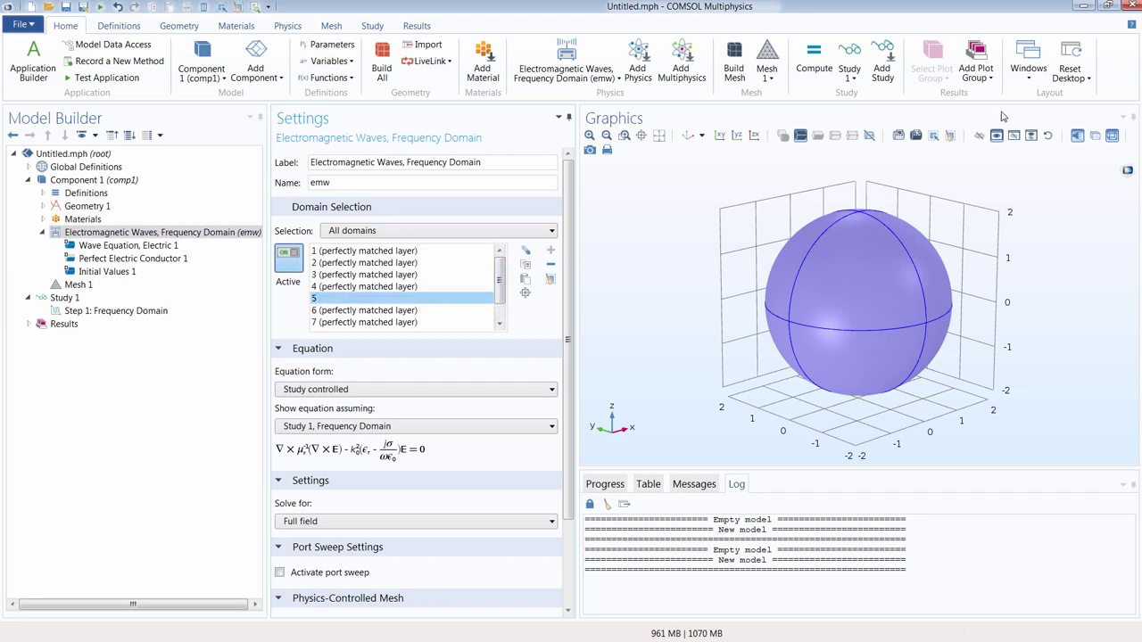
scroll(978, 236, up, 2)
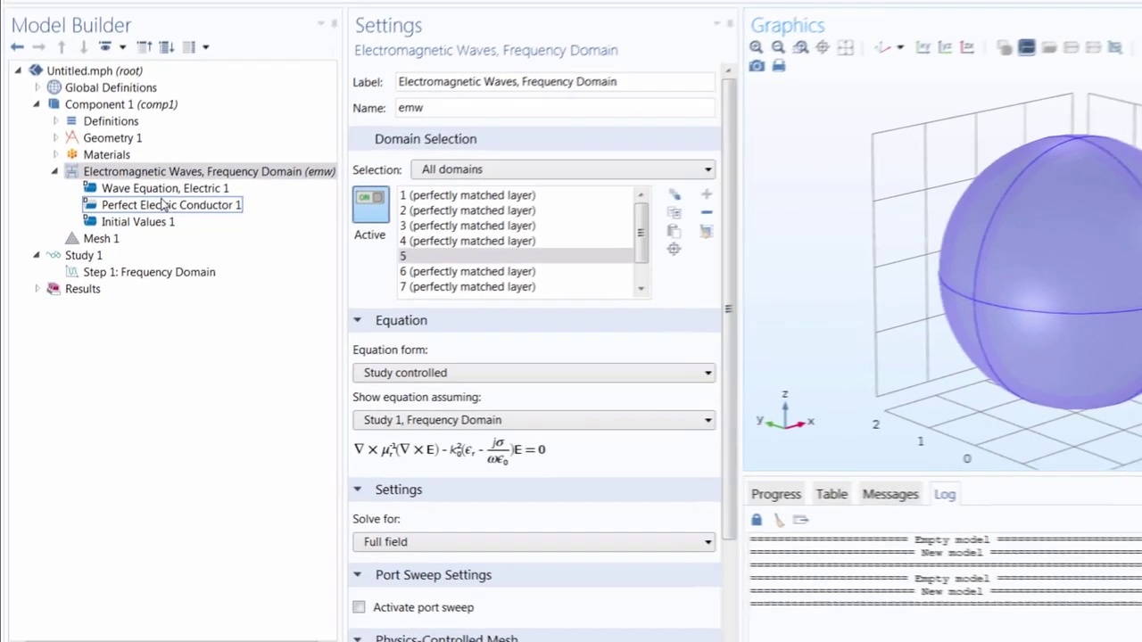
Examine the electric displacement, magnetic field and conduction current settings of Wave Equation, Electric 1
click(153, 186)
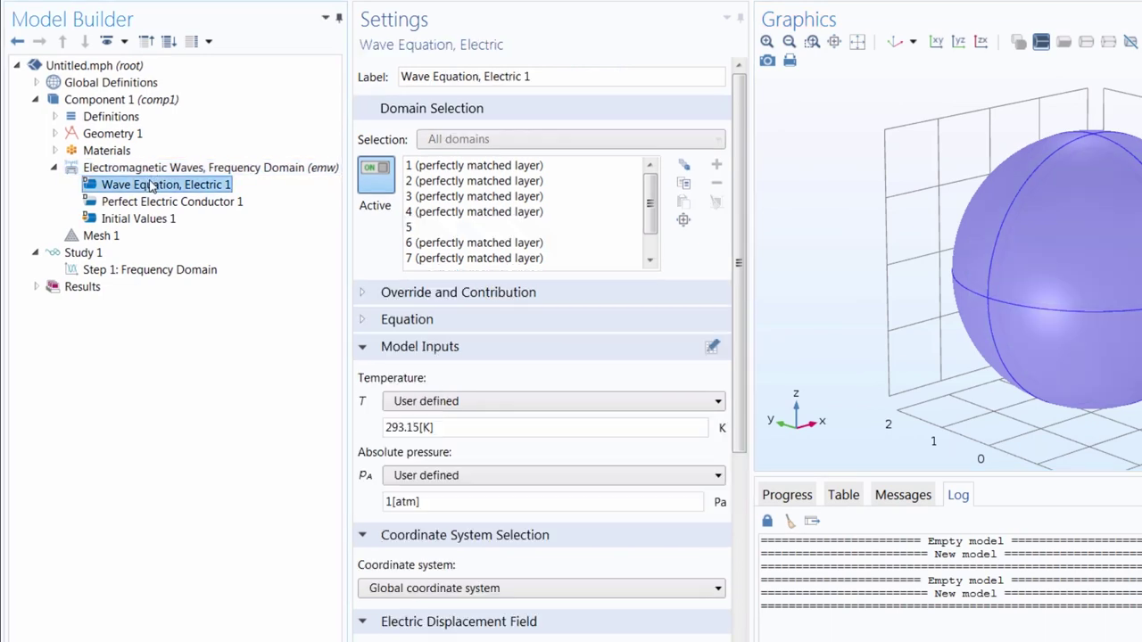
click(152, 202)
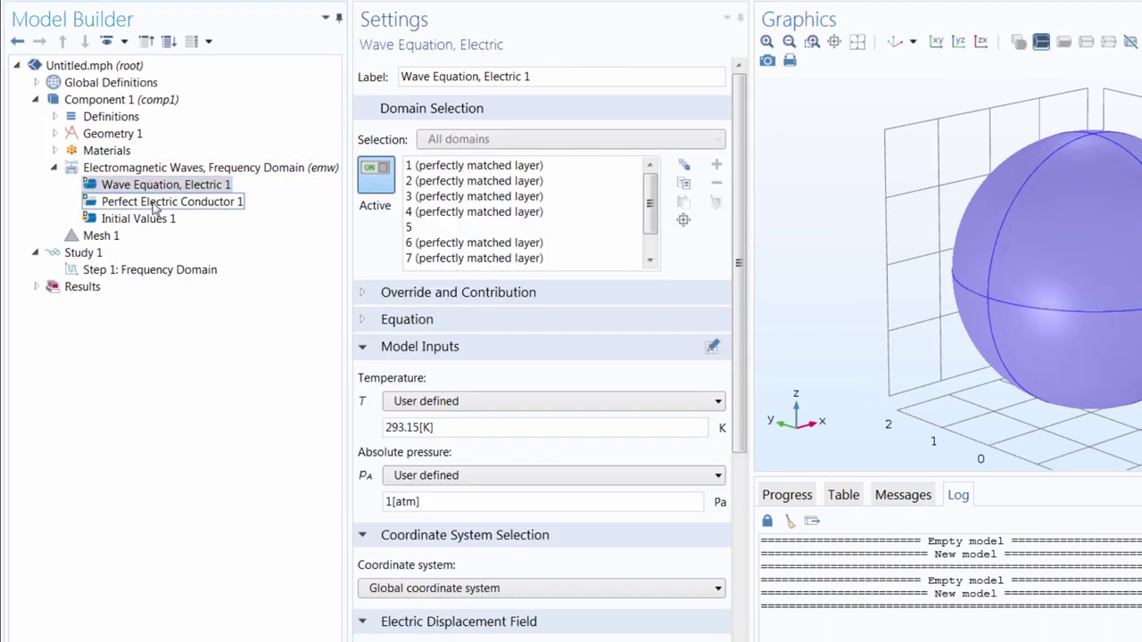
click(145, 188)
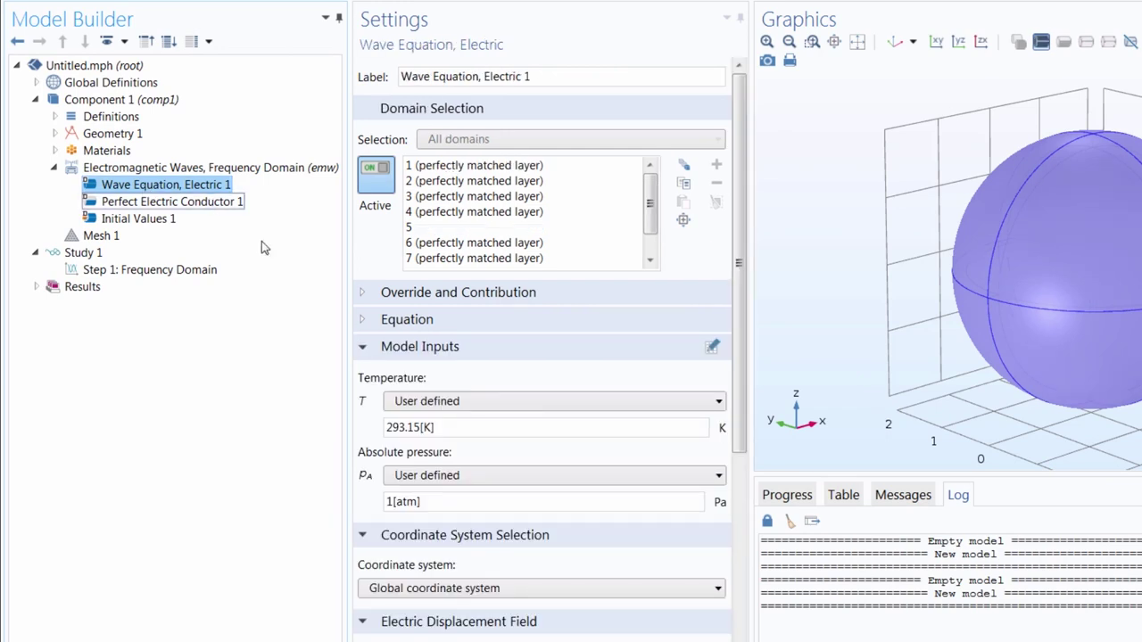
click(363, 347)
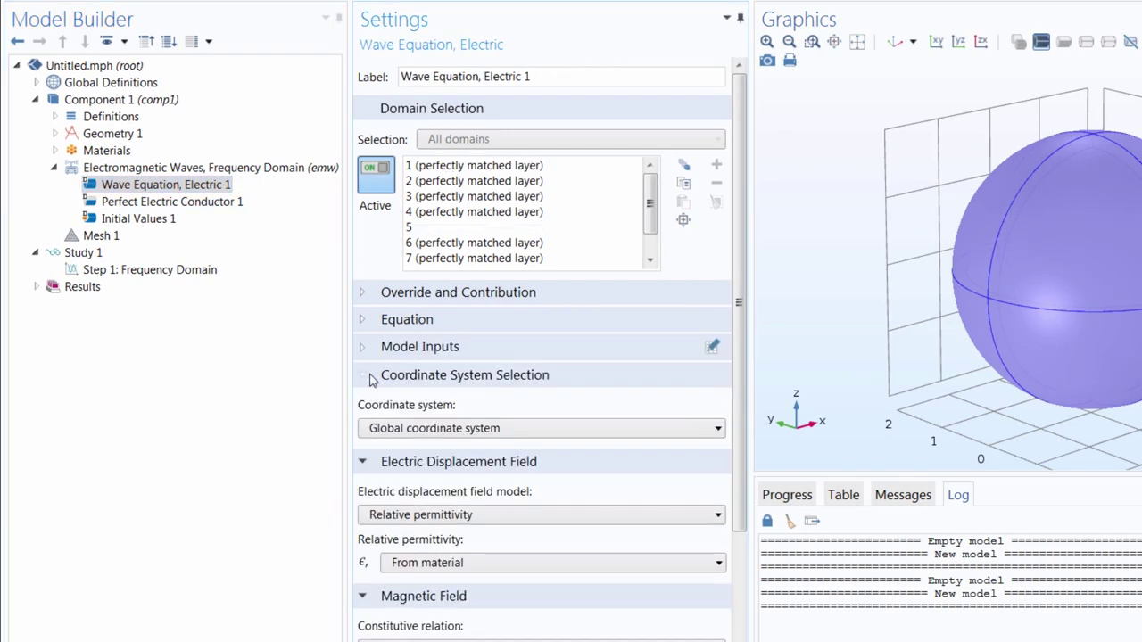
click(363, 376)
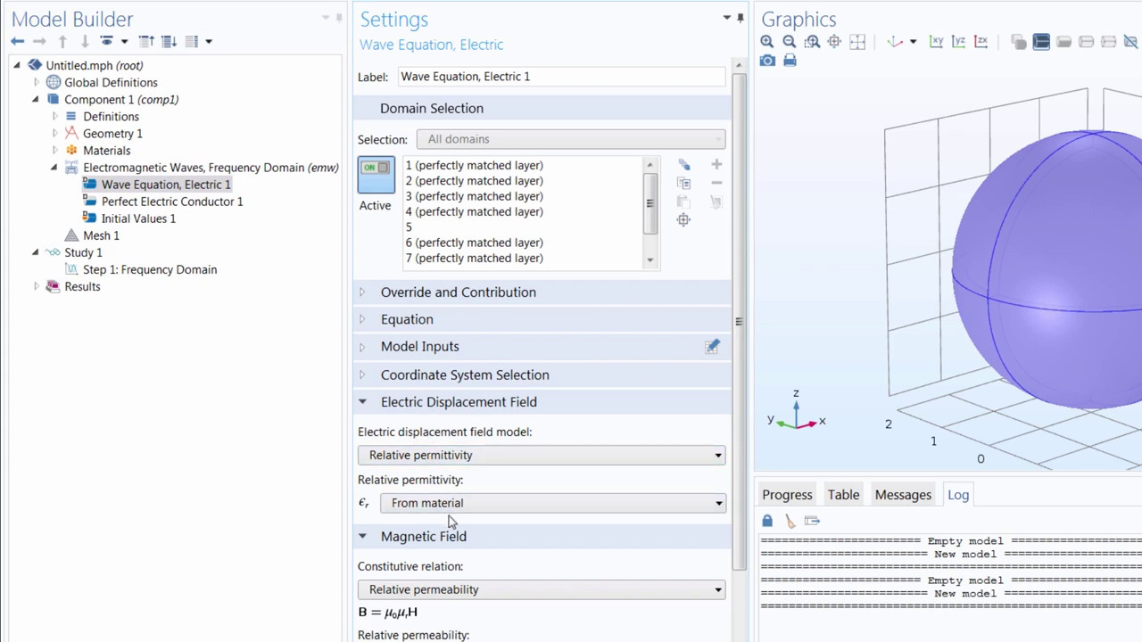
scroll(449, 516, down, 2)
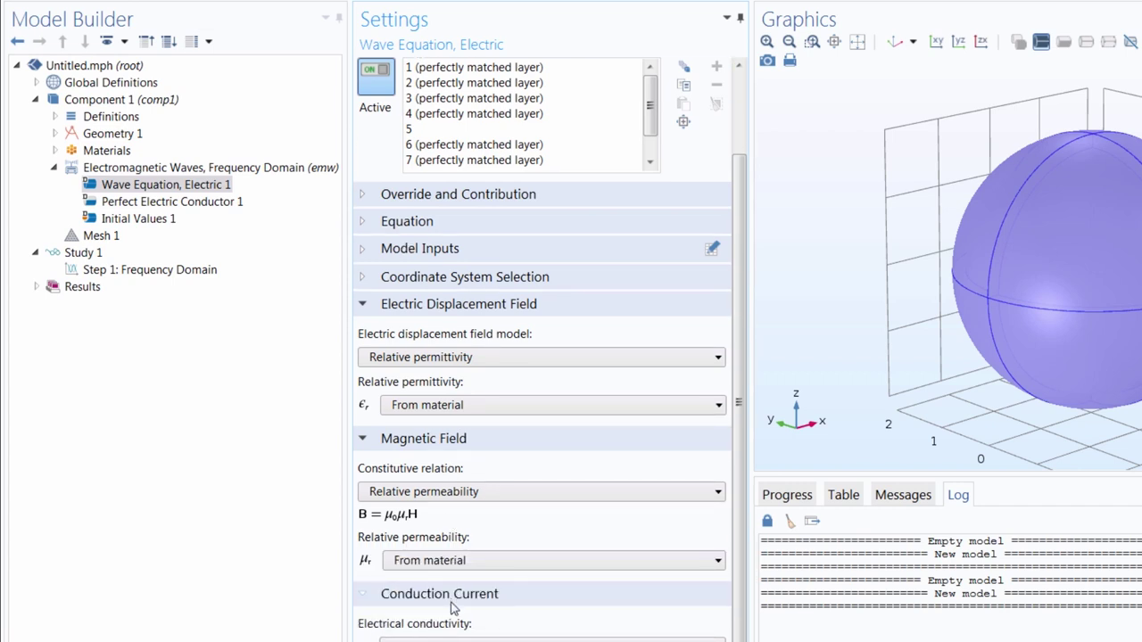
click(142, 184)
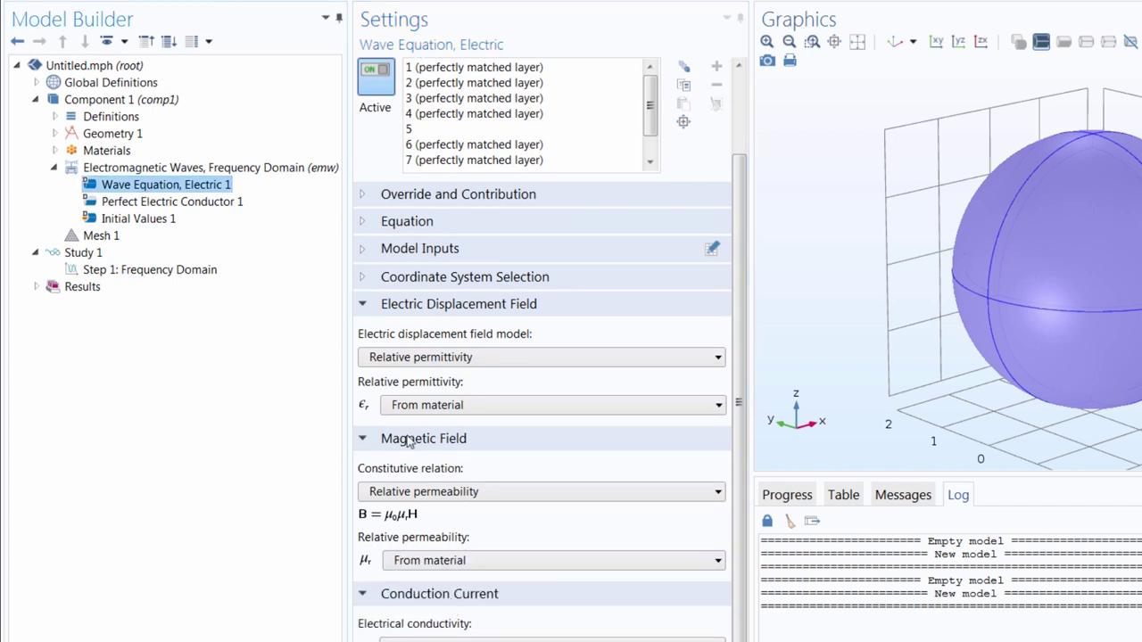
Examine the material properties of Air and the boundary selection of Perfect Electric Conductor 1
click(54, 150)
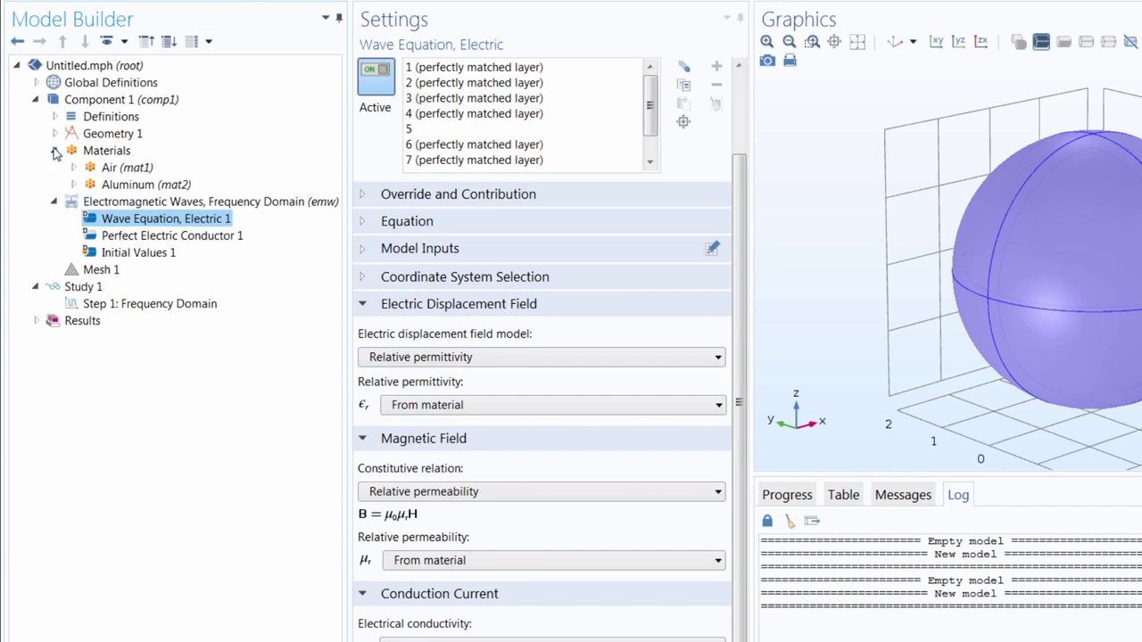
click(114, 169)
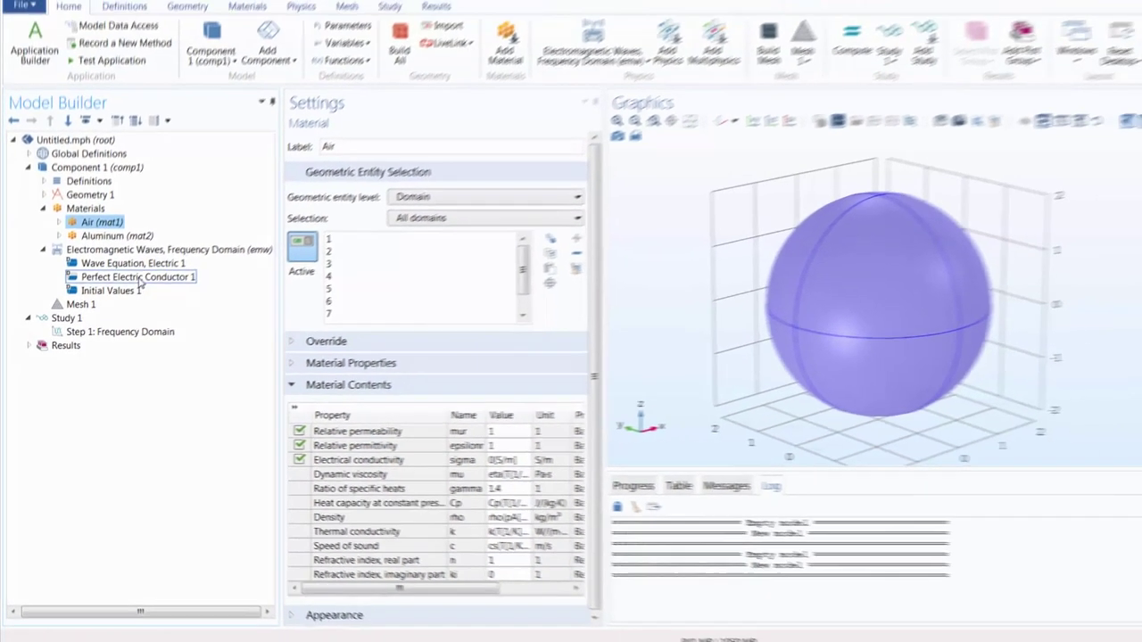
click(138, 279)
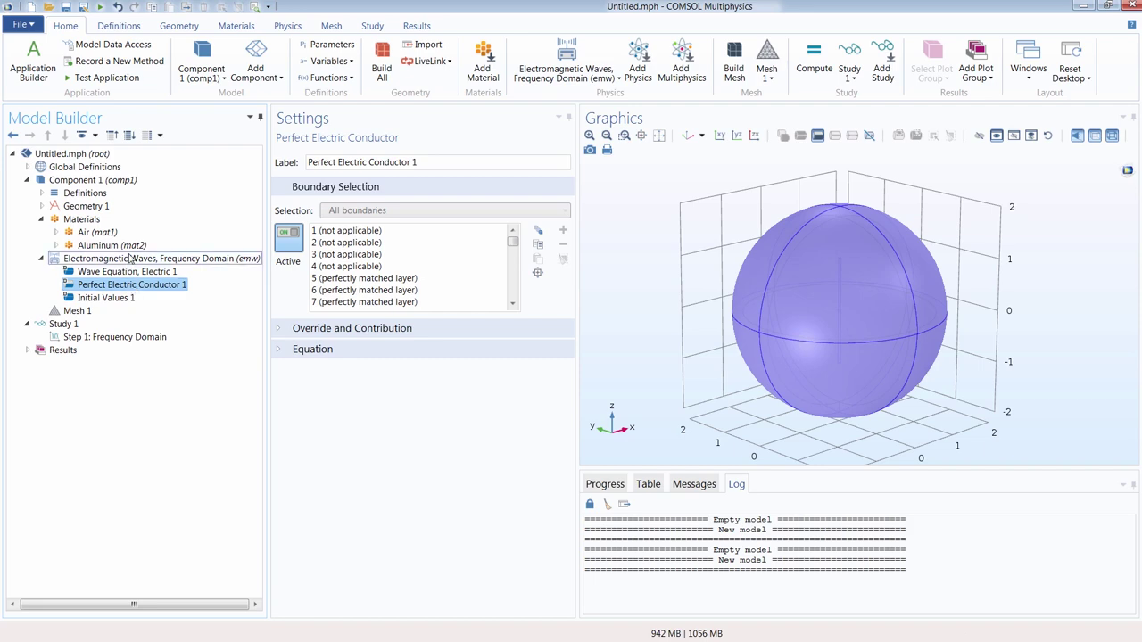
Add an Impedance Boundary Condition to the electromagnetic waves physics and assign it to the Antenna Boundaries selection
right_click(130, 258)
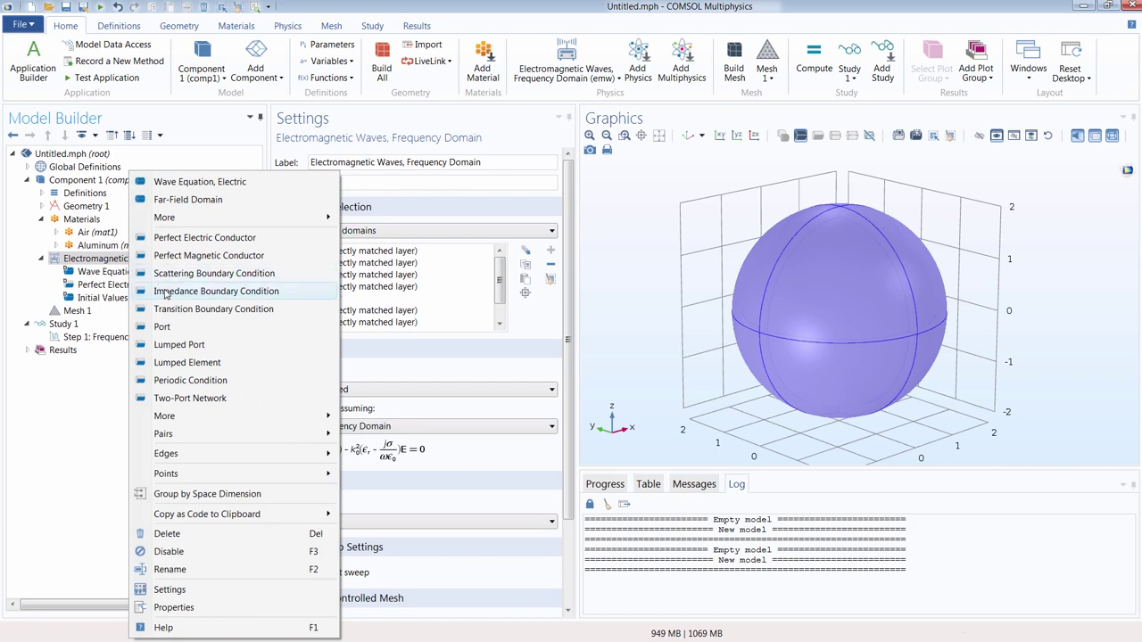
click(164, 292)
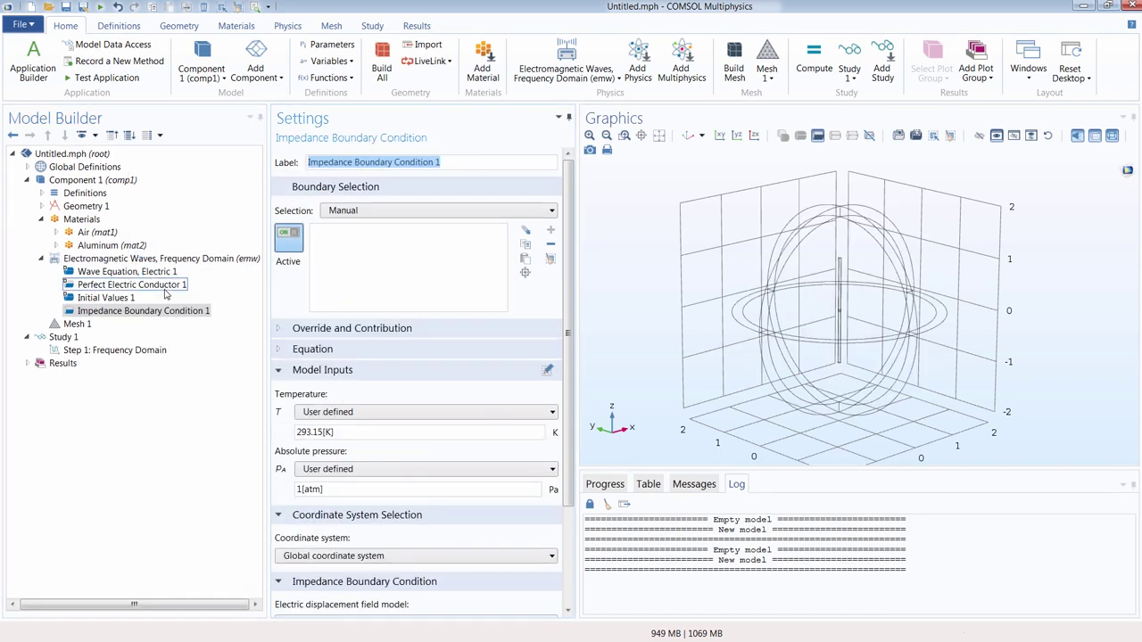
click(350, 214)
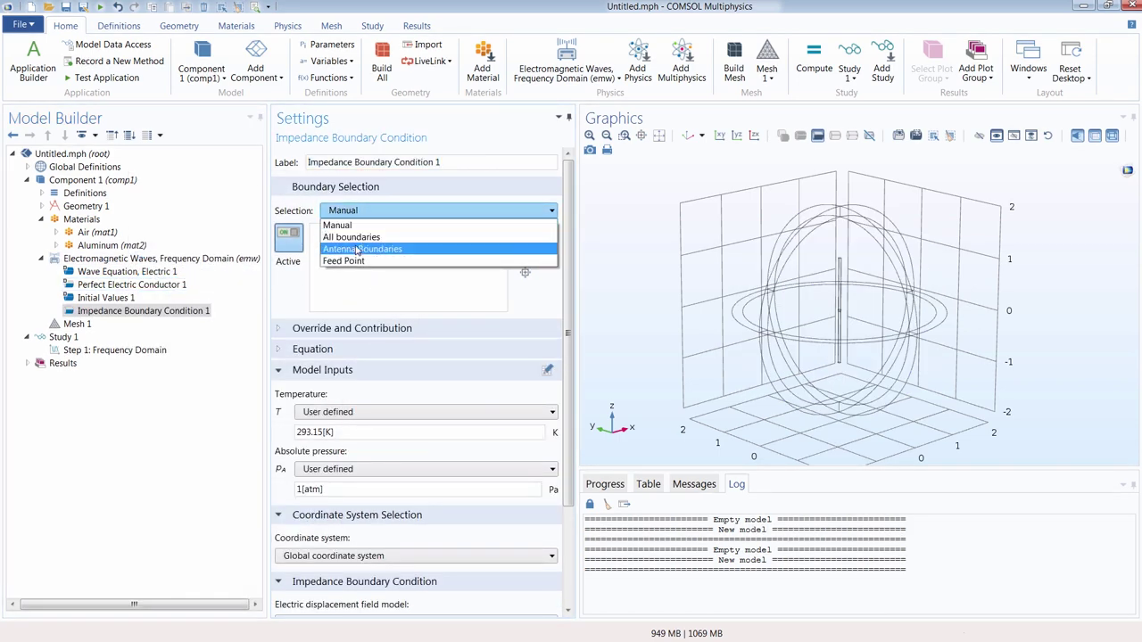
click(357, 250)
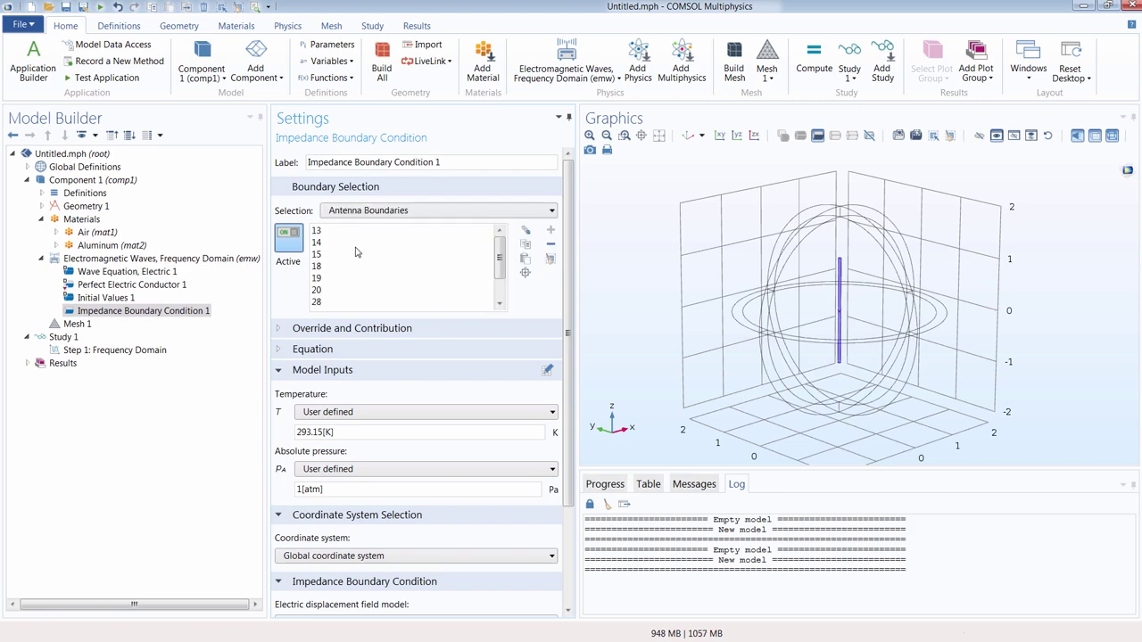
scroll(834, 284, up, 2)
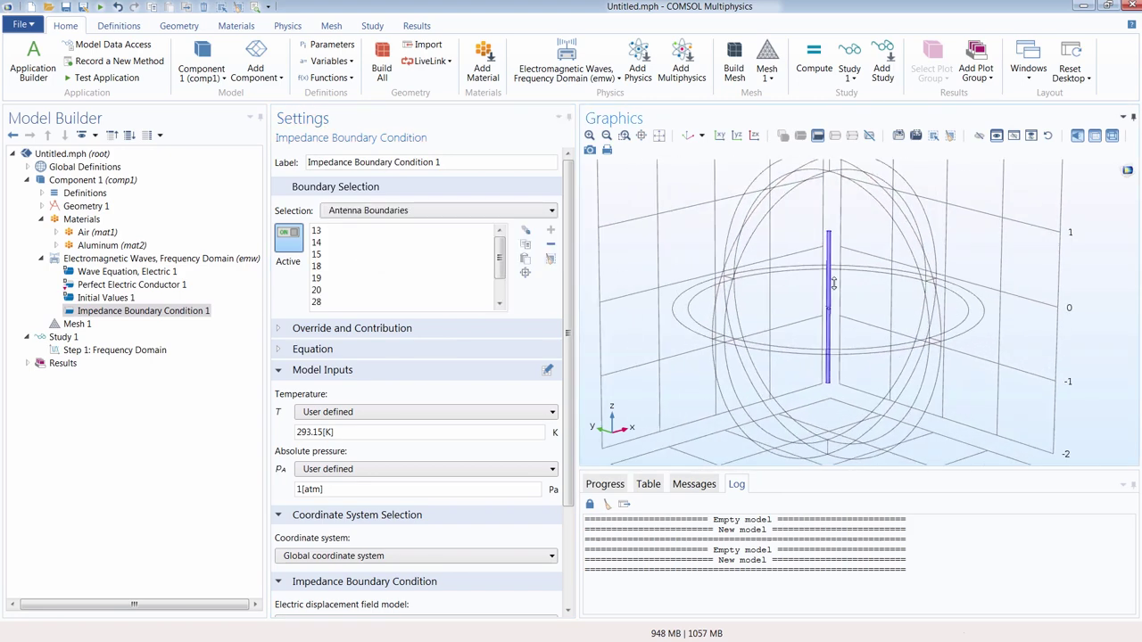
scroll(833, 283, up, 3)
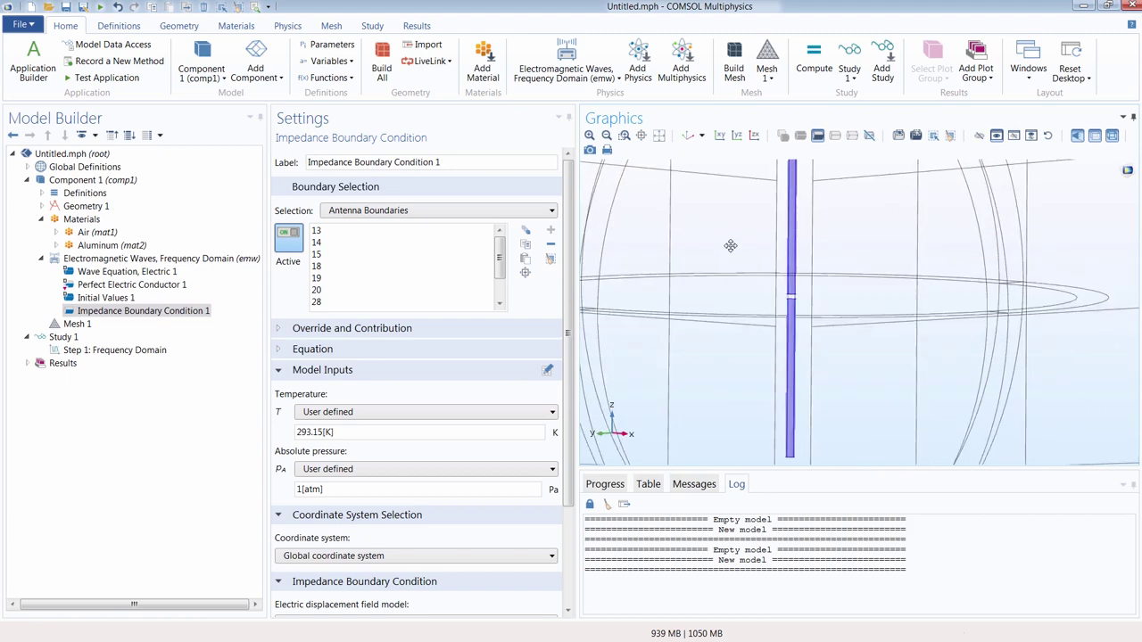
drag(730, 245, 727, 273)
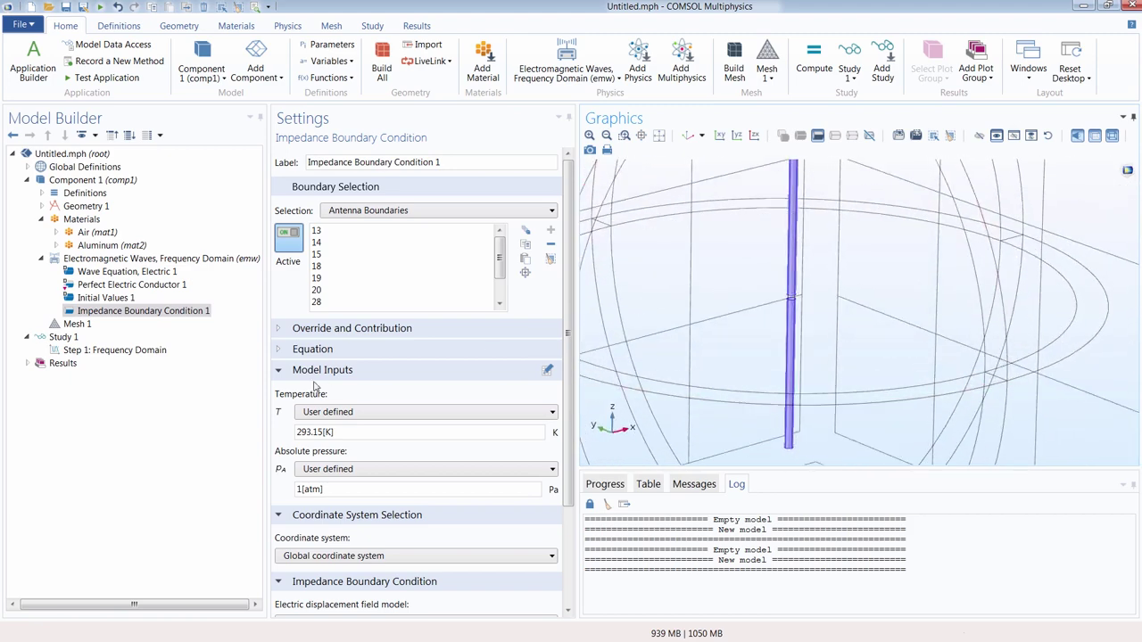
Examine the permittivity, permeability and conductivity settings of the impedance condition and the matching material properties of Aluminum
click(281, 371)
click(284, 392)
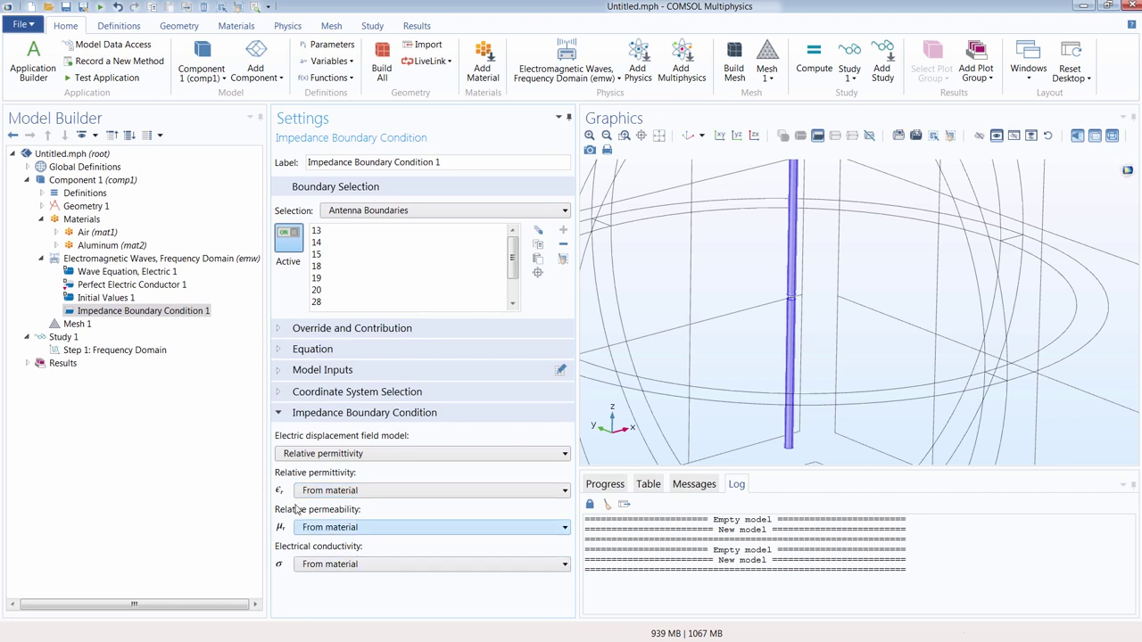
click(113, 245)
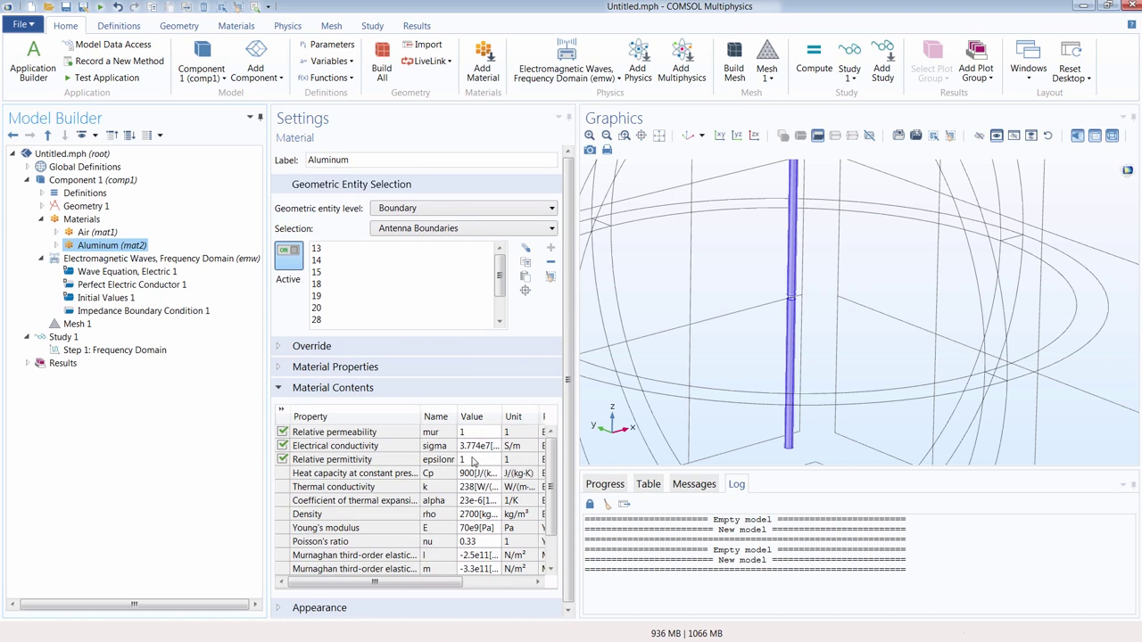
Examine which boundaries Perfect Electric Conductor 1 covers, with the whole outer sphere in view
click(133, 284)
scroll(779, 345, down, 3)
drag(779, 345, 888, 397)
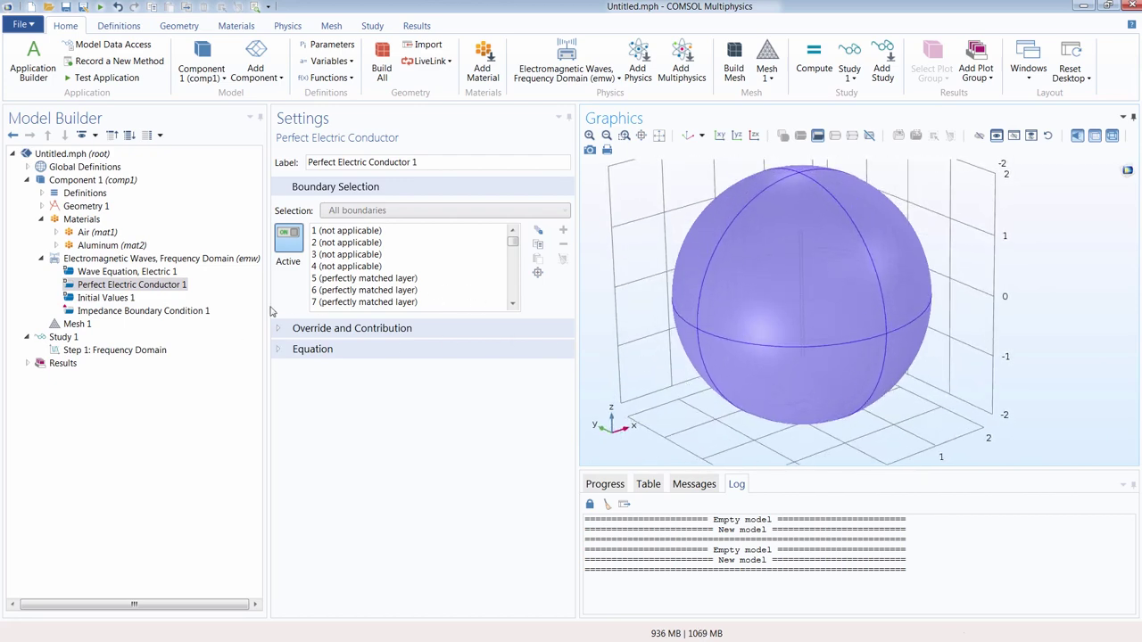
click(152, 285)
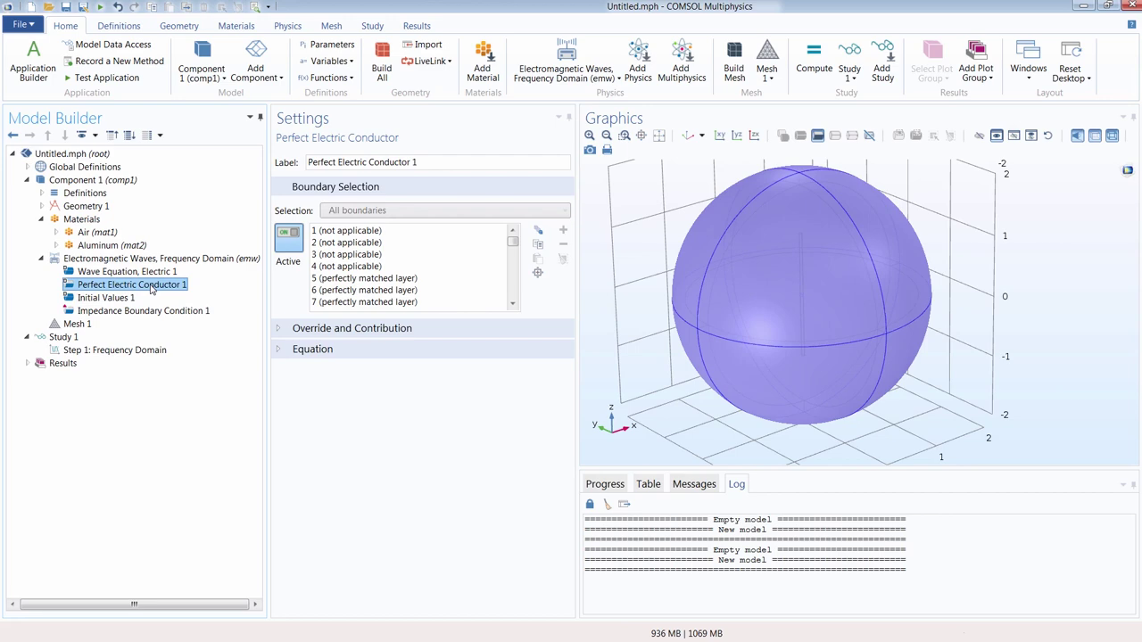
Add a Scattering Boundary Condition and assign it to the four outer faces of the sphere's upper half
right_click(138, 259)
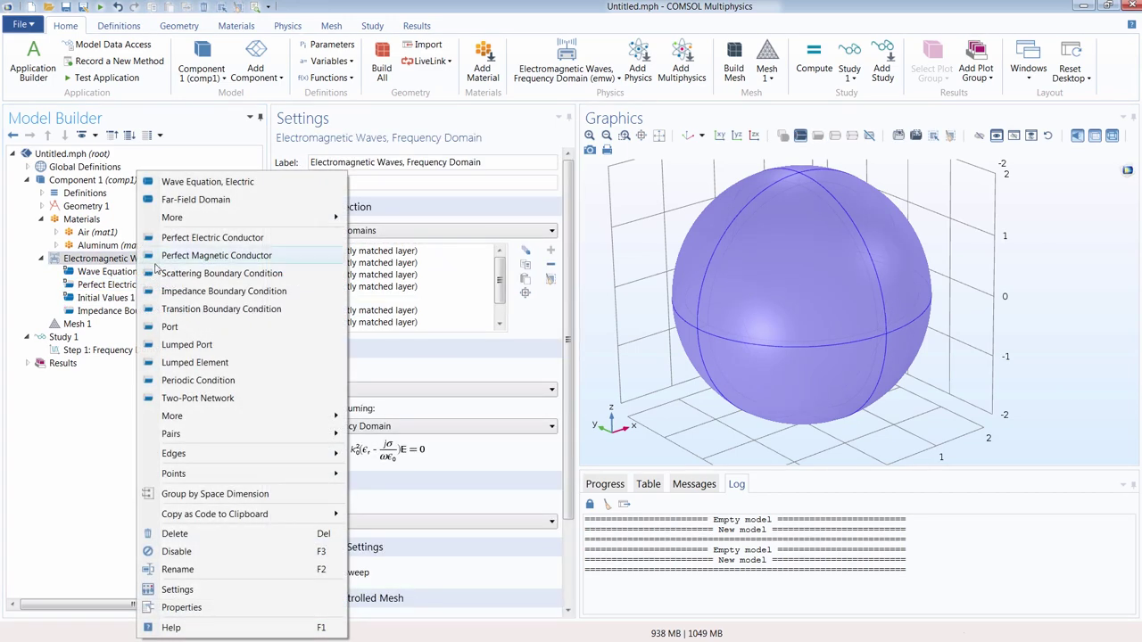
click(179, 277)
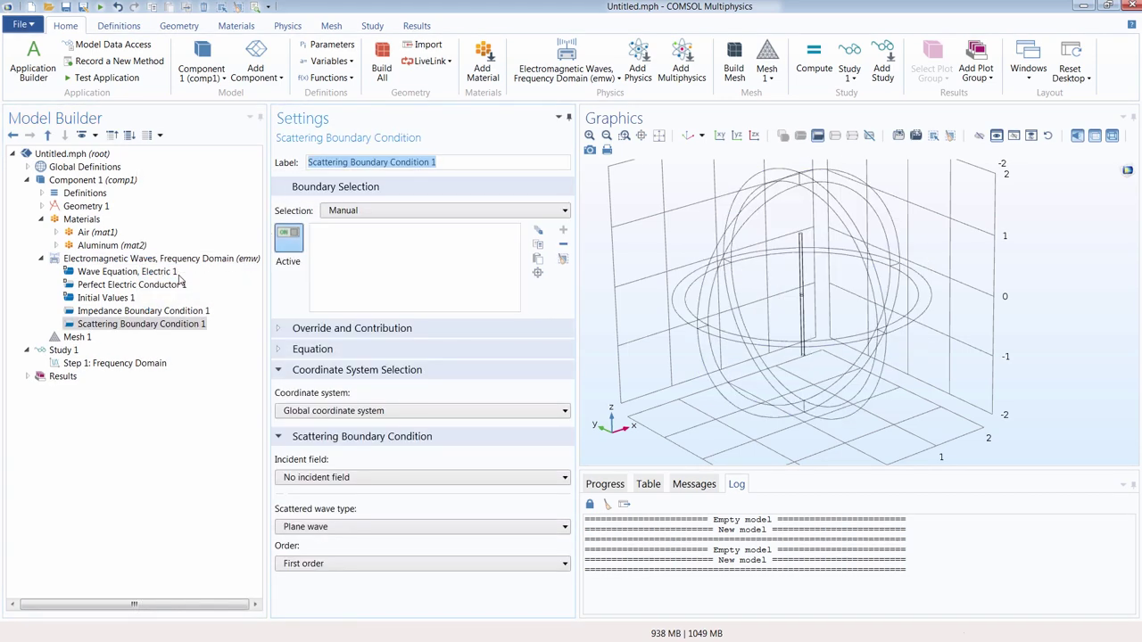
click(752, 185)
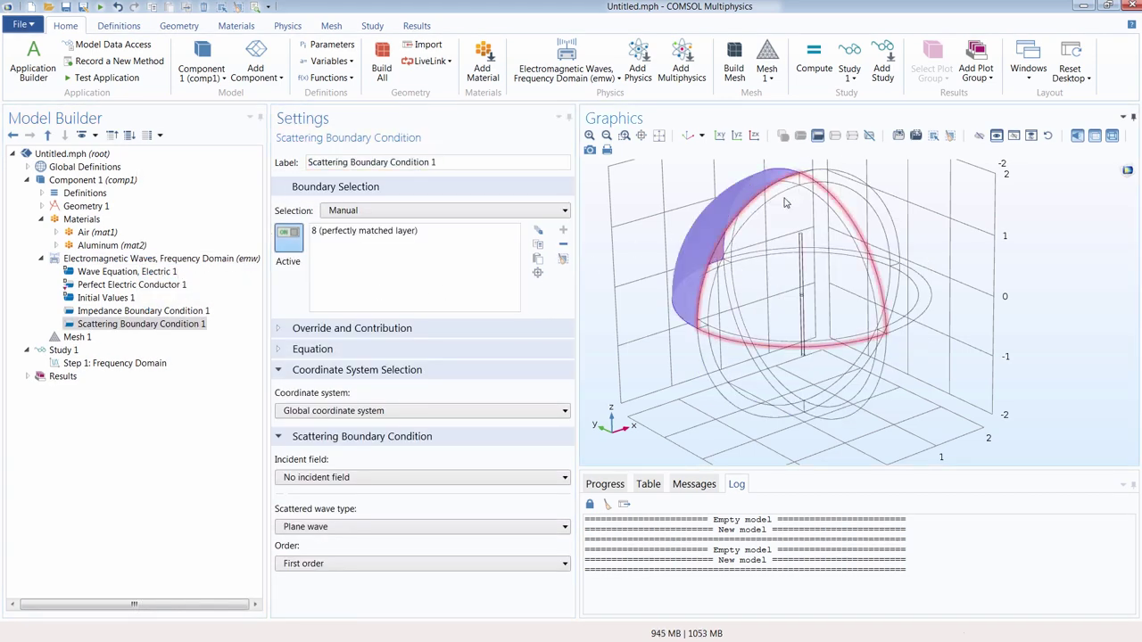
click(808, 169)
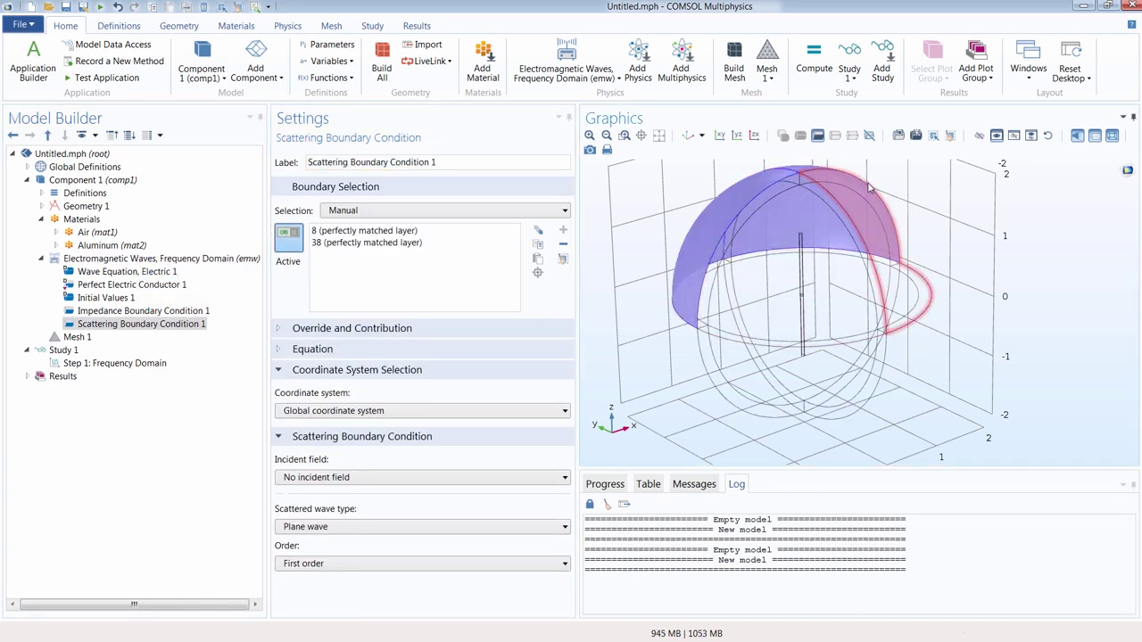
click(847, 214)
click(813, 233)
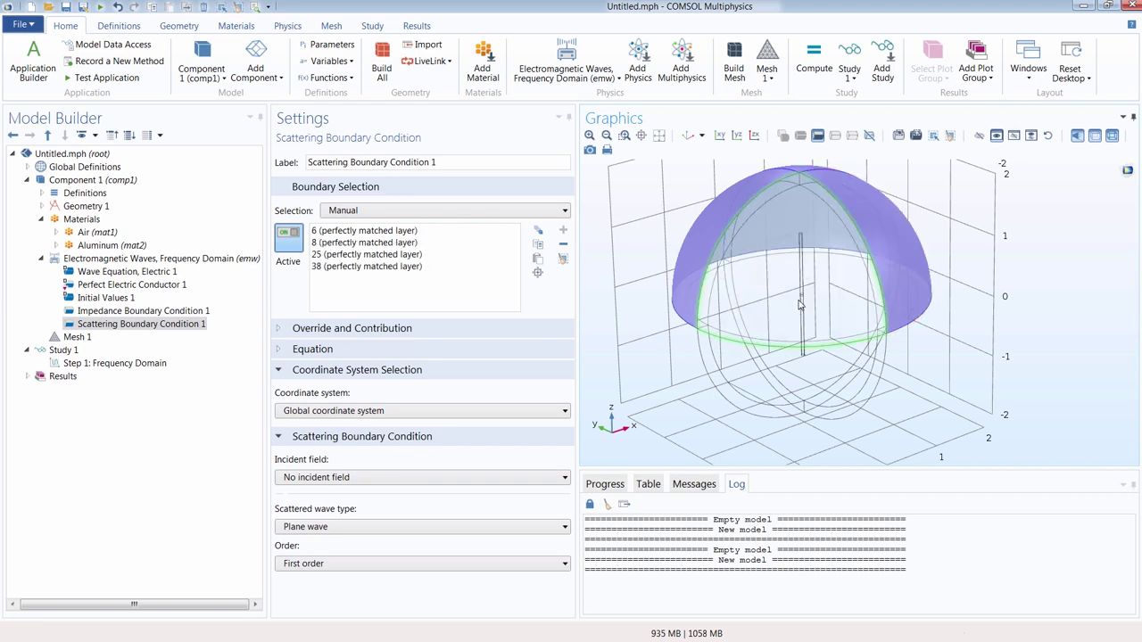
Add the four outer faces of the sphere's lower half to the scattering boundary condition's selection
drag(803, 304, 801, 360)
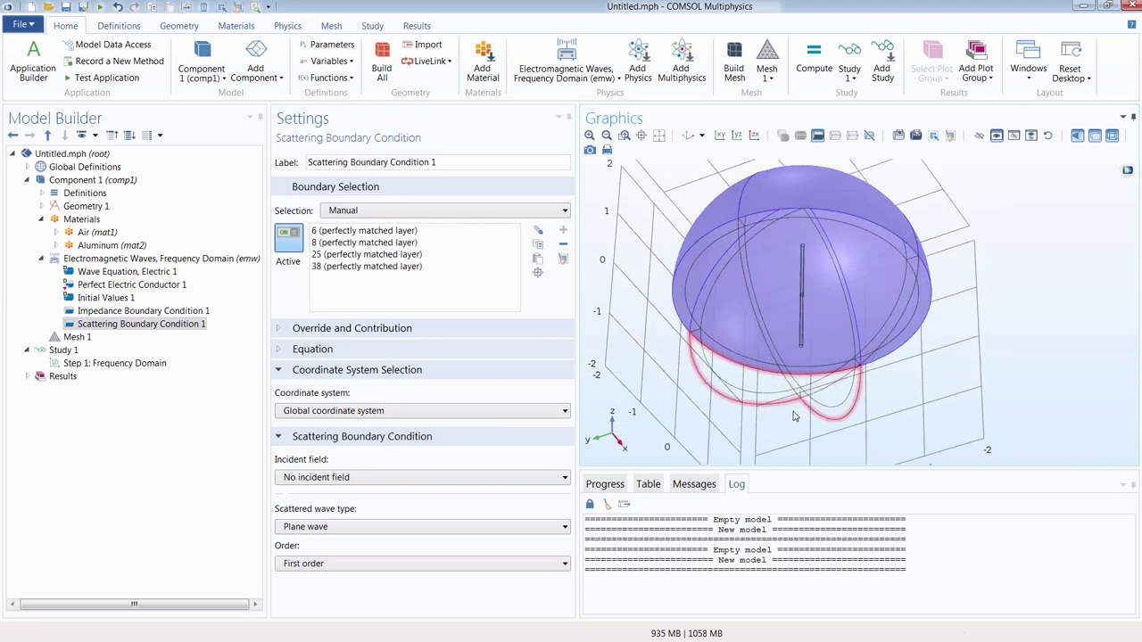
click(801, 362)
click(742, 372)
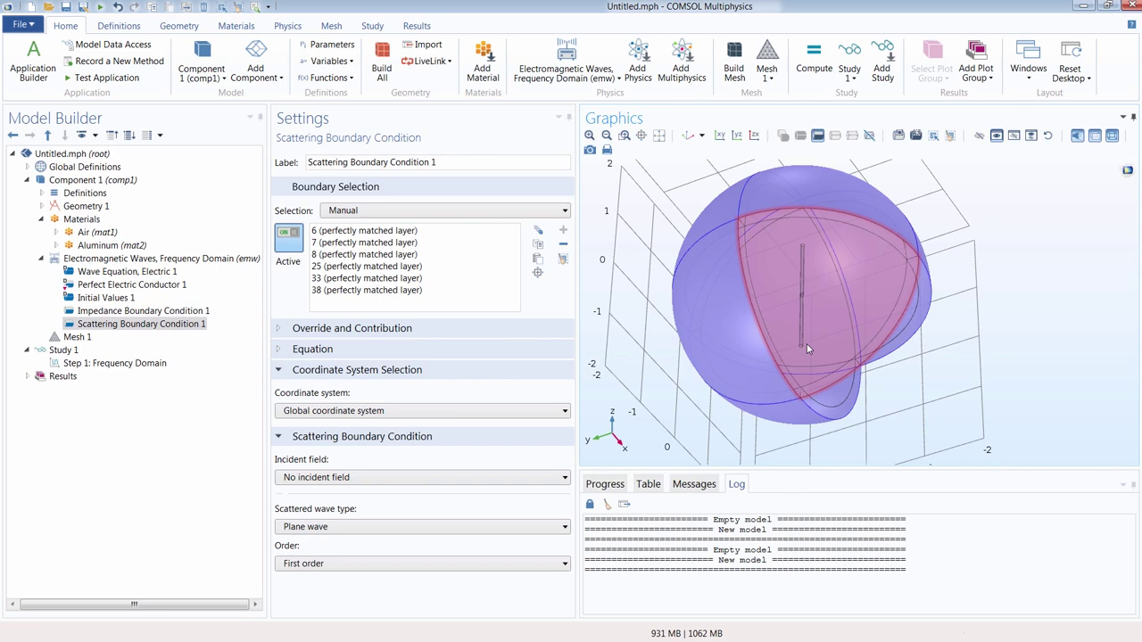
click(807, 348)
click(843, 399)
drag(842, 322, 824, 398)
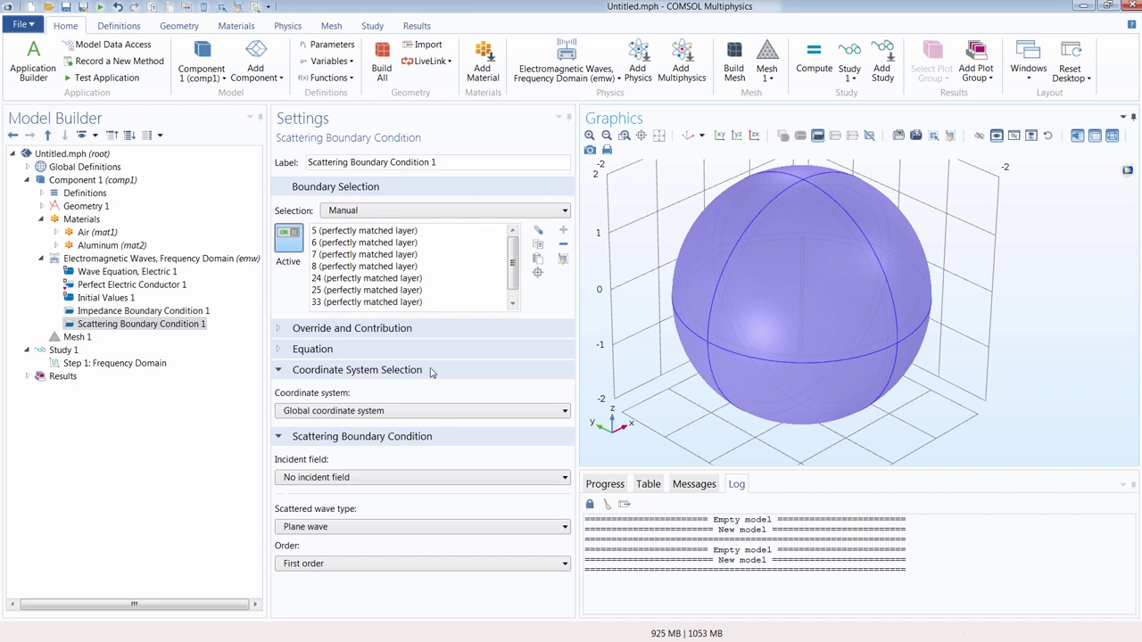
Review the boundaries of the scattering and impedance conditions and those still assigned to Perfect Electric Conductor 1 at the antenna gap
click(127, 326)
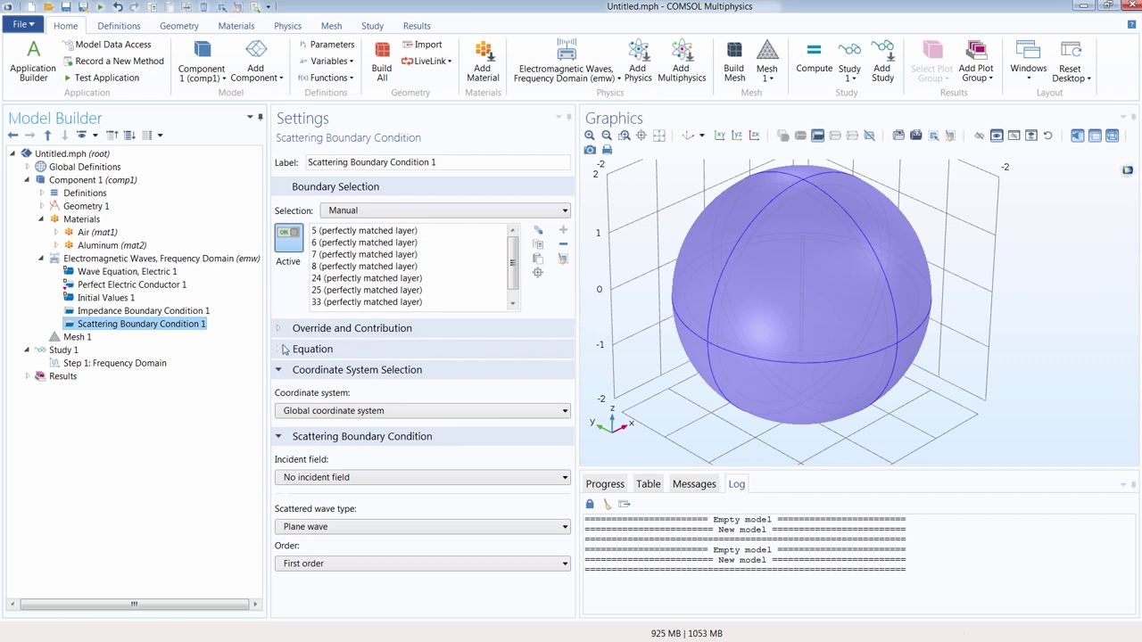
click(121, 317)
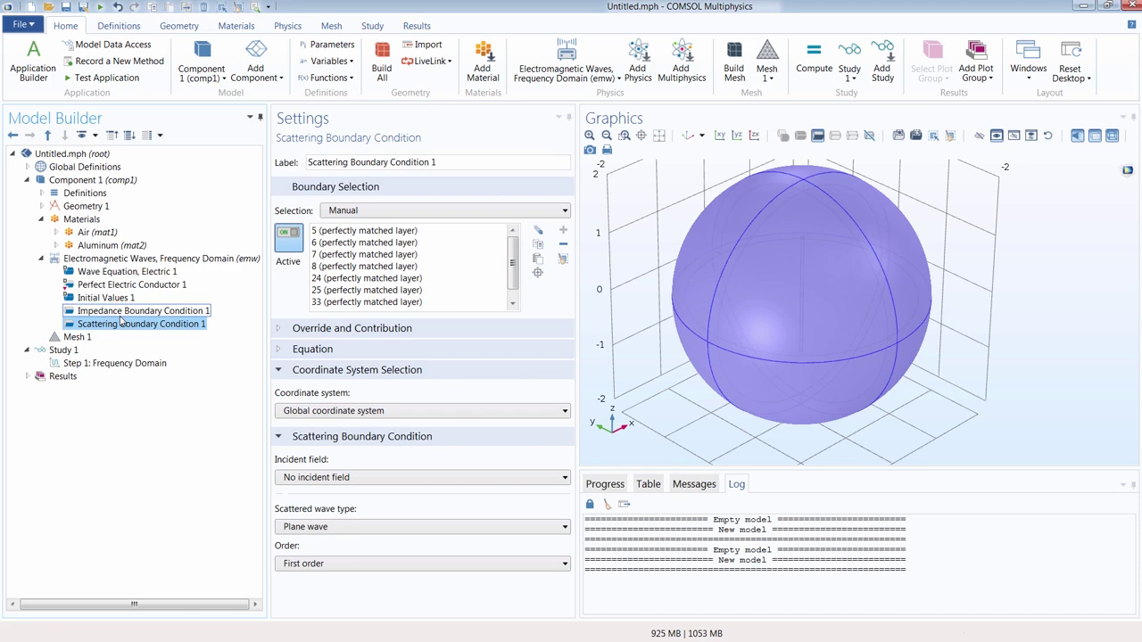
click(121, 314)
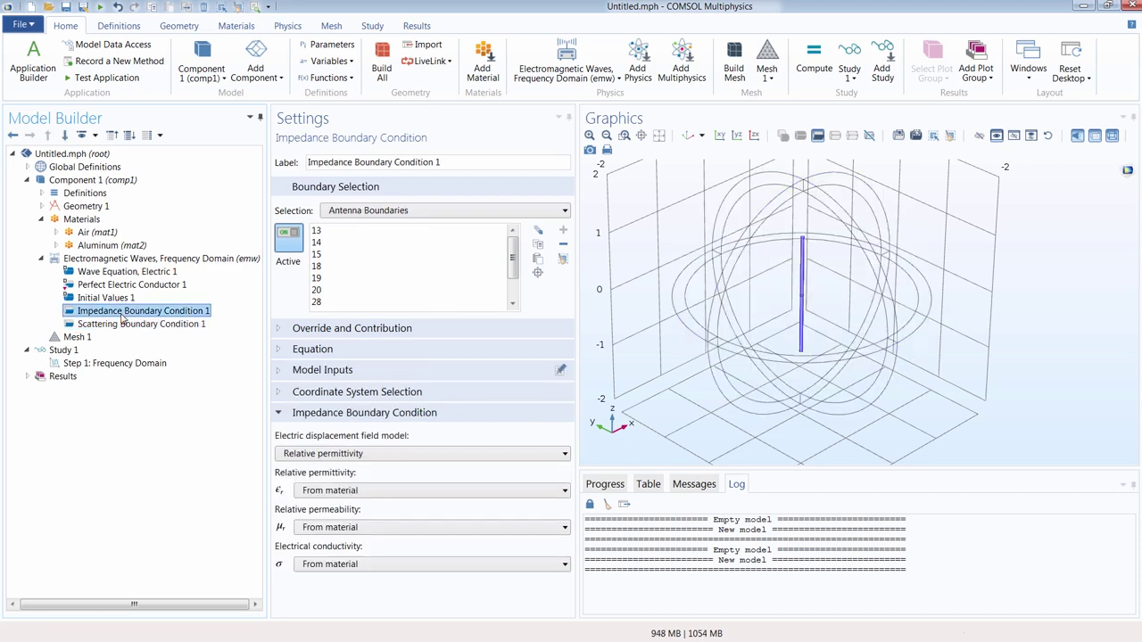
click(124, 326)
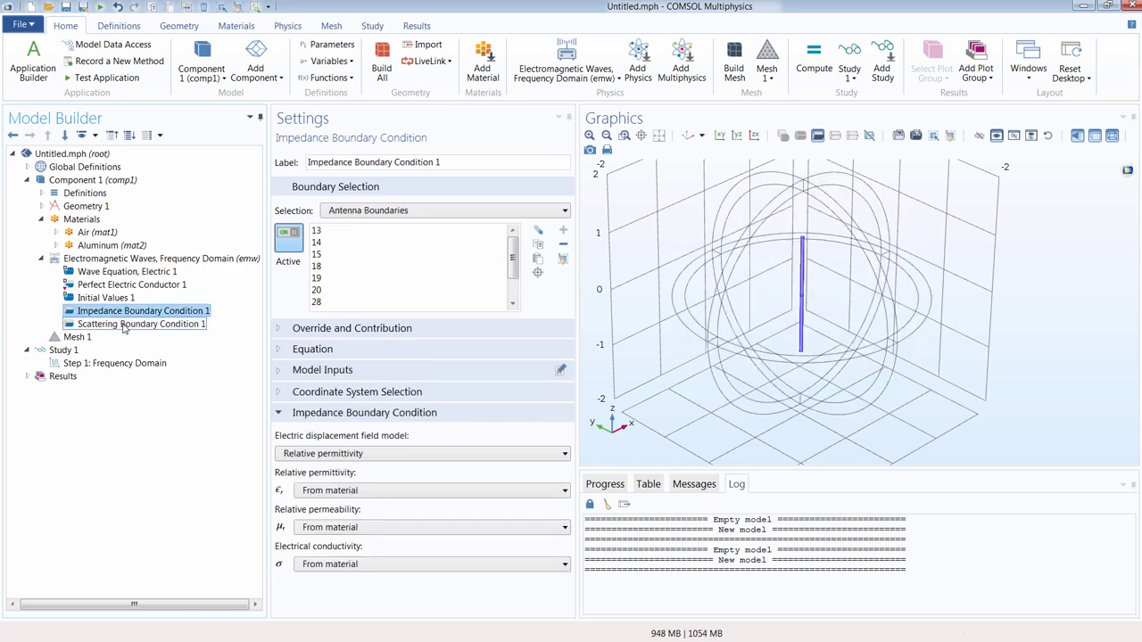
click(109, 285)
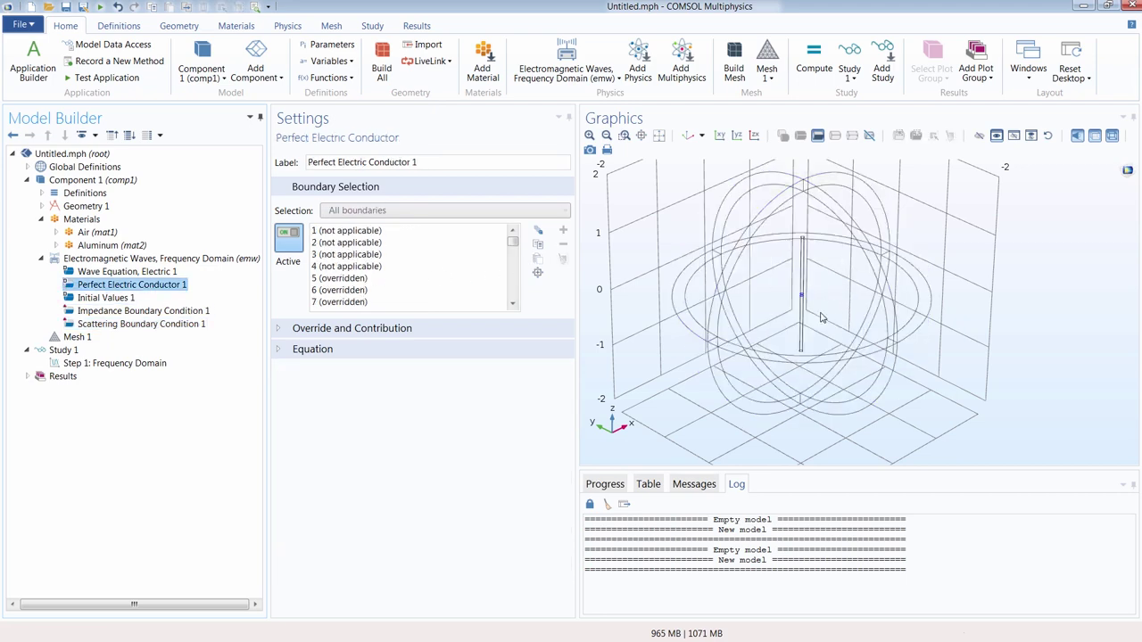
scroll(822, 318, up, 5)
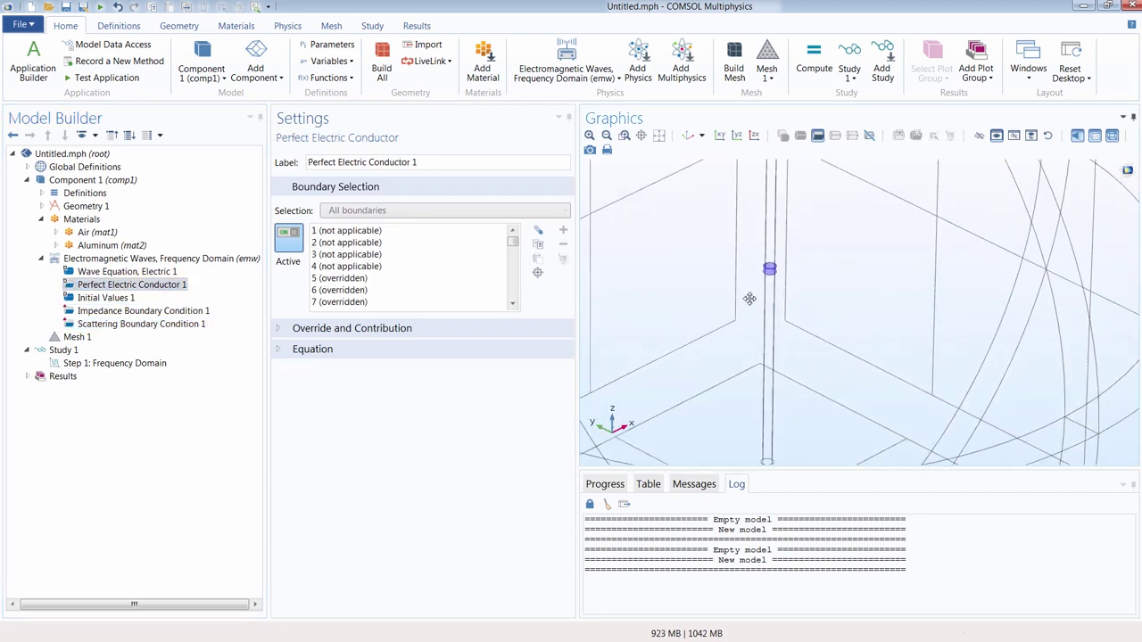
scroll(750, 299, up, 5)
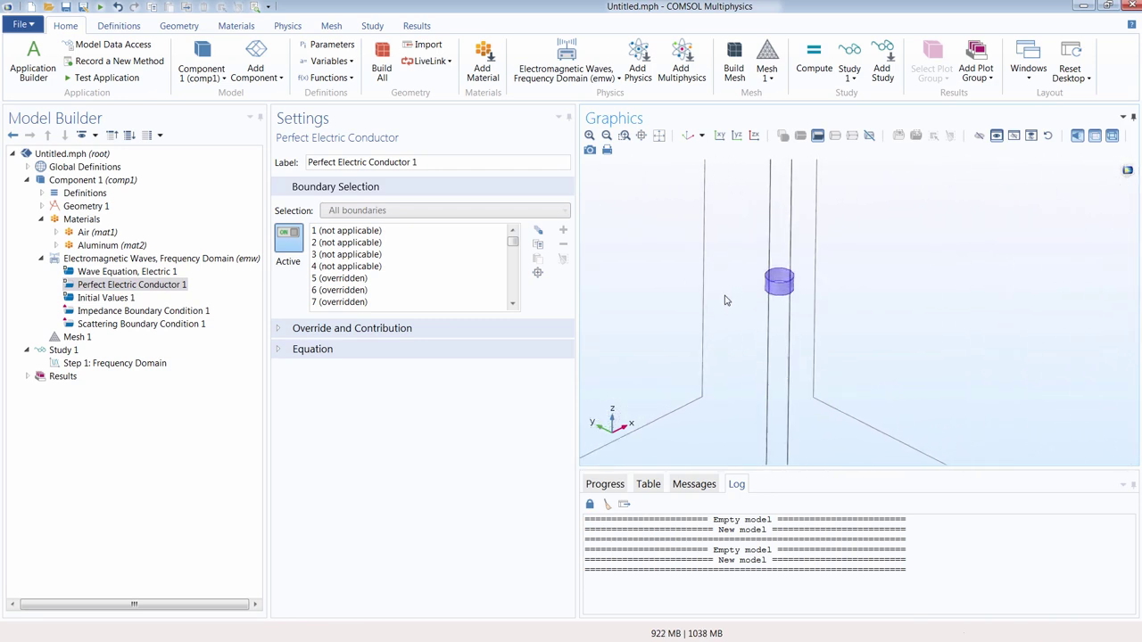
click(658, 135)
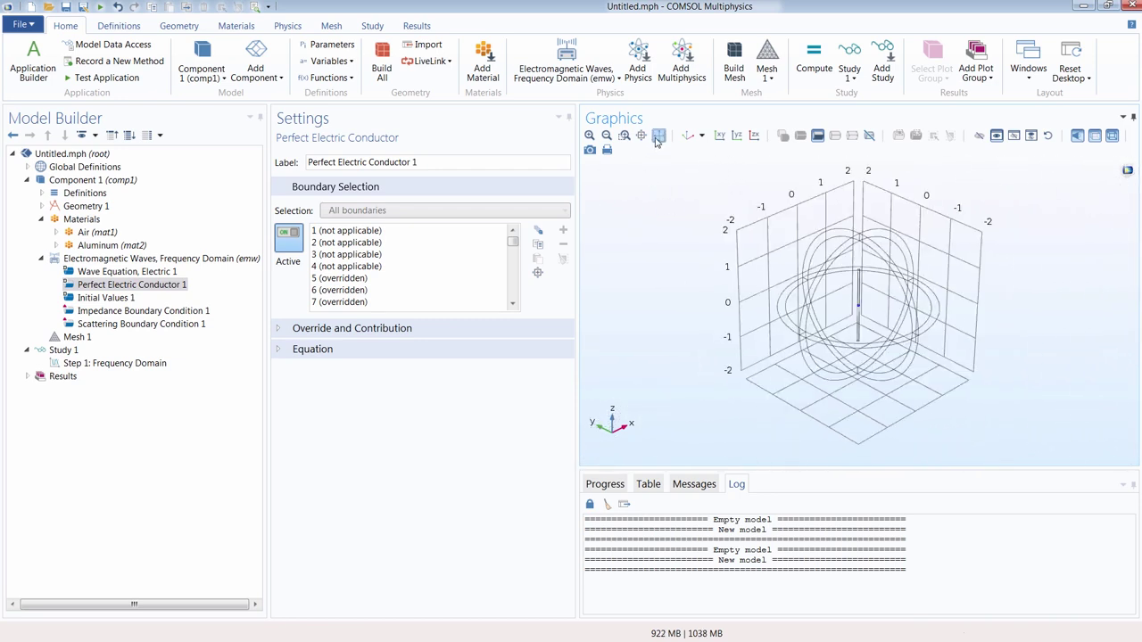
Add a Lumped Port to the electromagnetic waves physics and assign it to the Feed Point selection
right_click(129, 261)
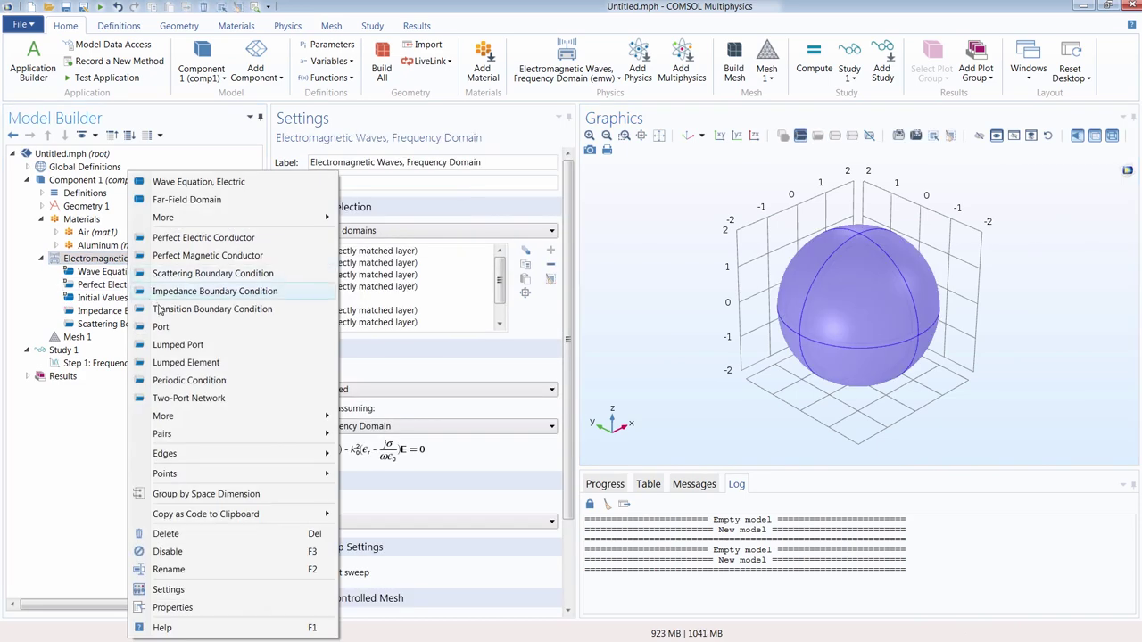
click(176, 346)
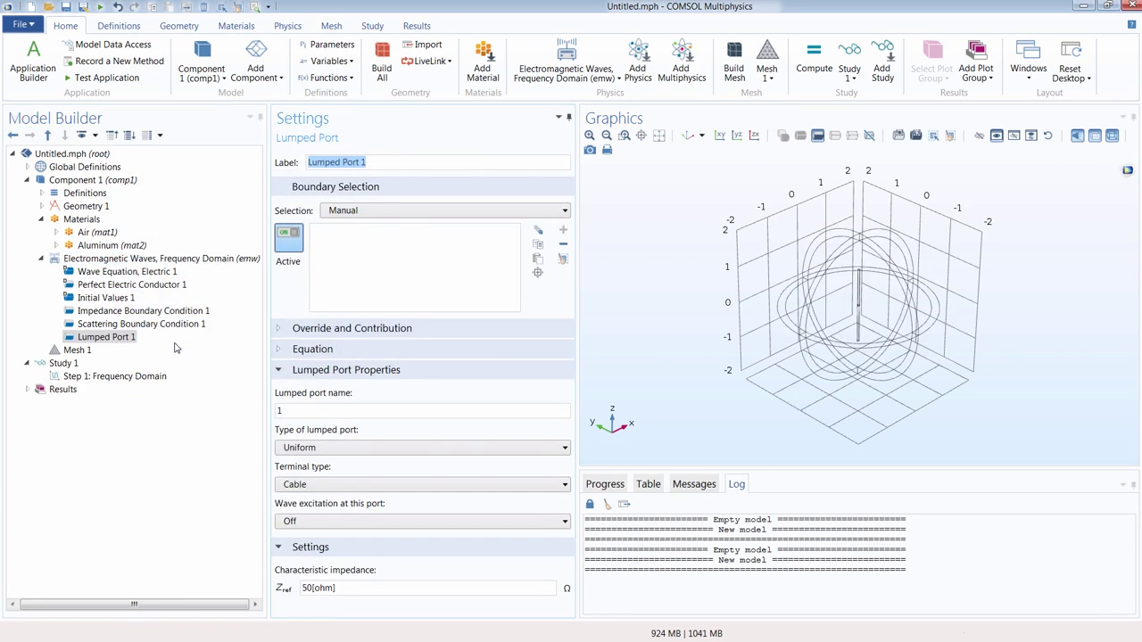
click(364, 211)
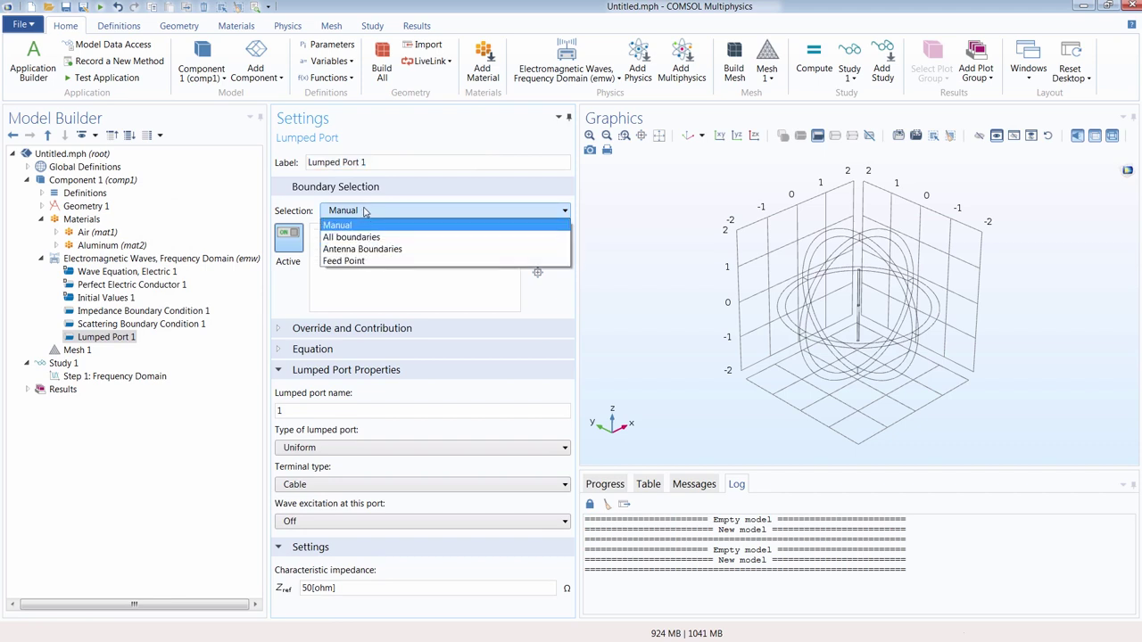
click(344, 260)
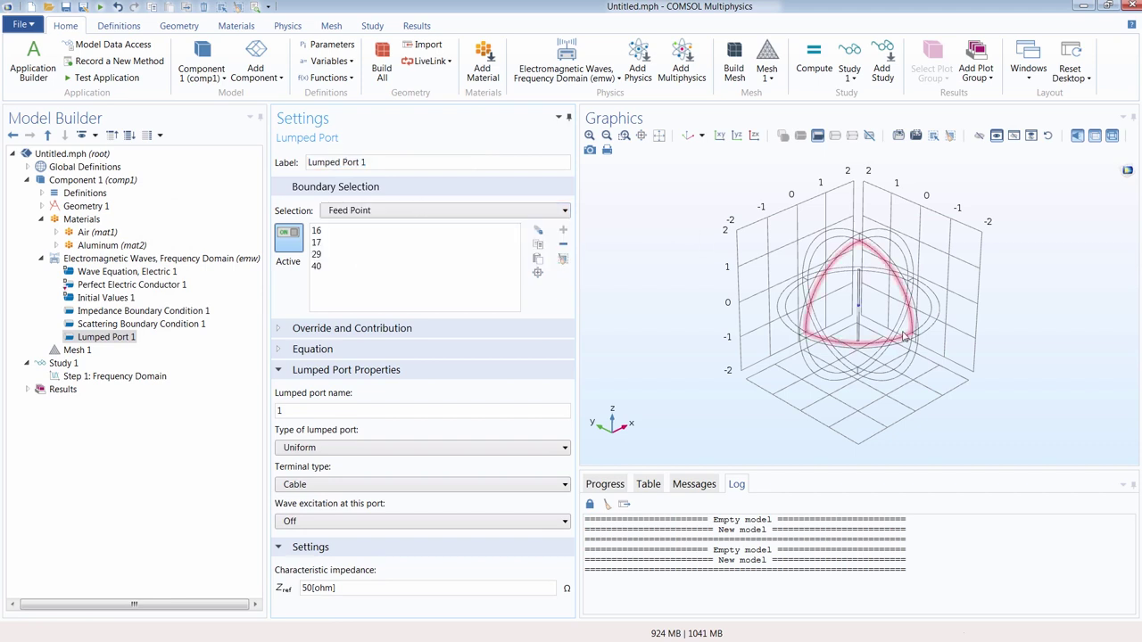
click(640, 135)
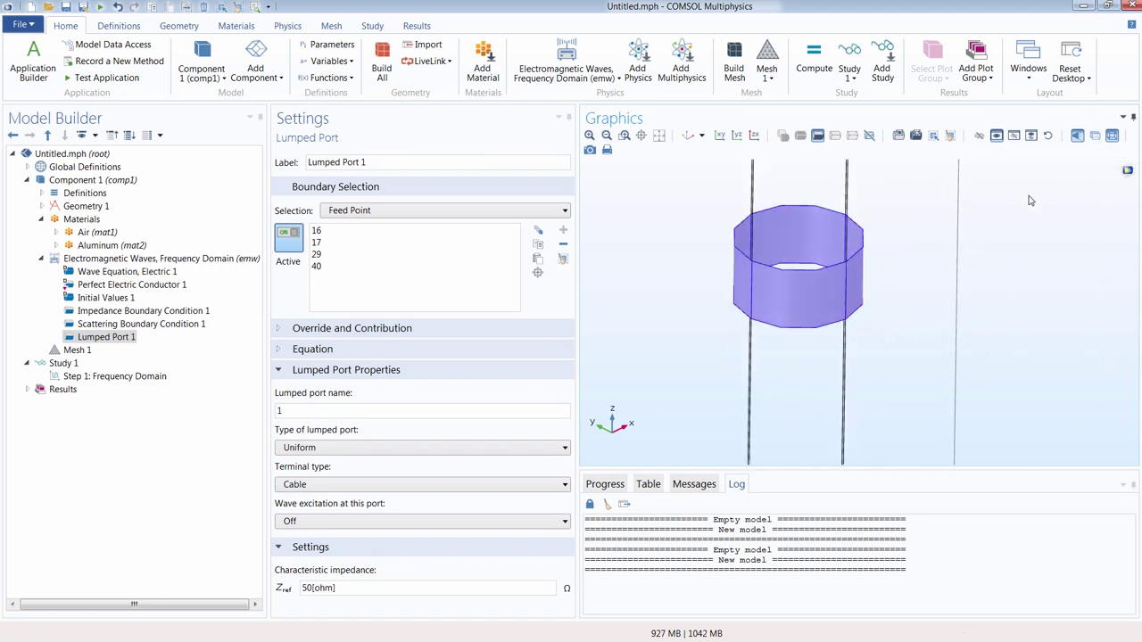
Set the type of Lumped Port 1 to User defined
scroll(762, 290, down, 2)
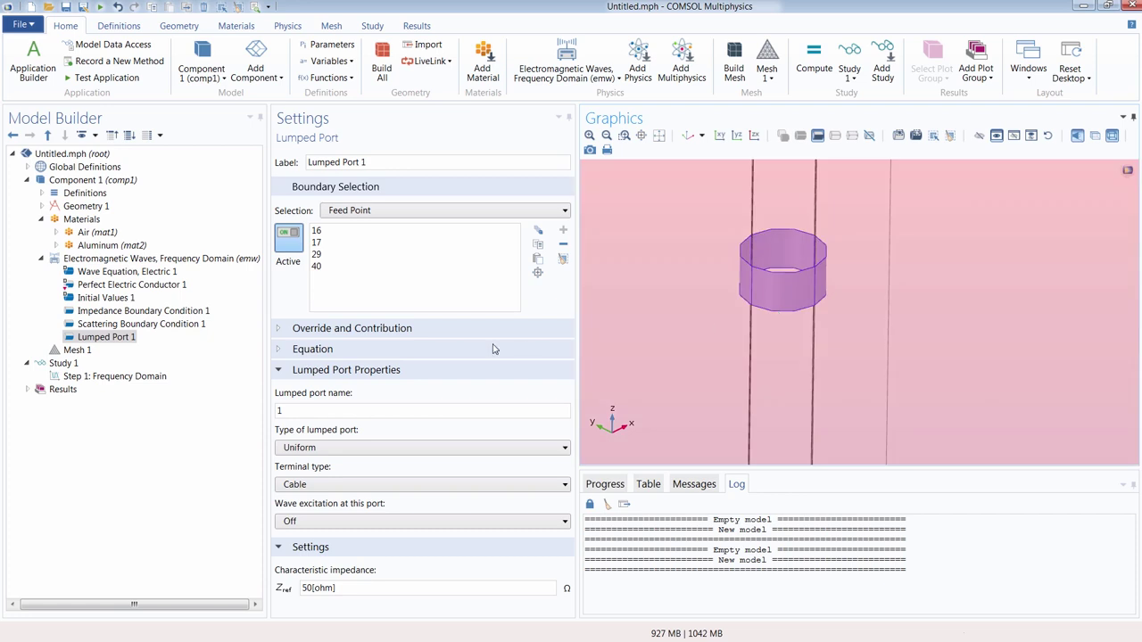
click(105, 338)
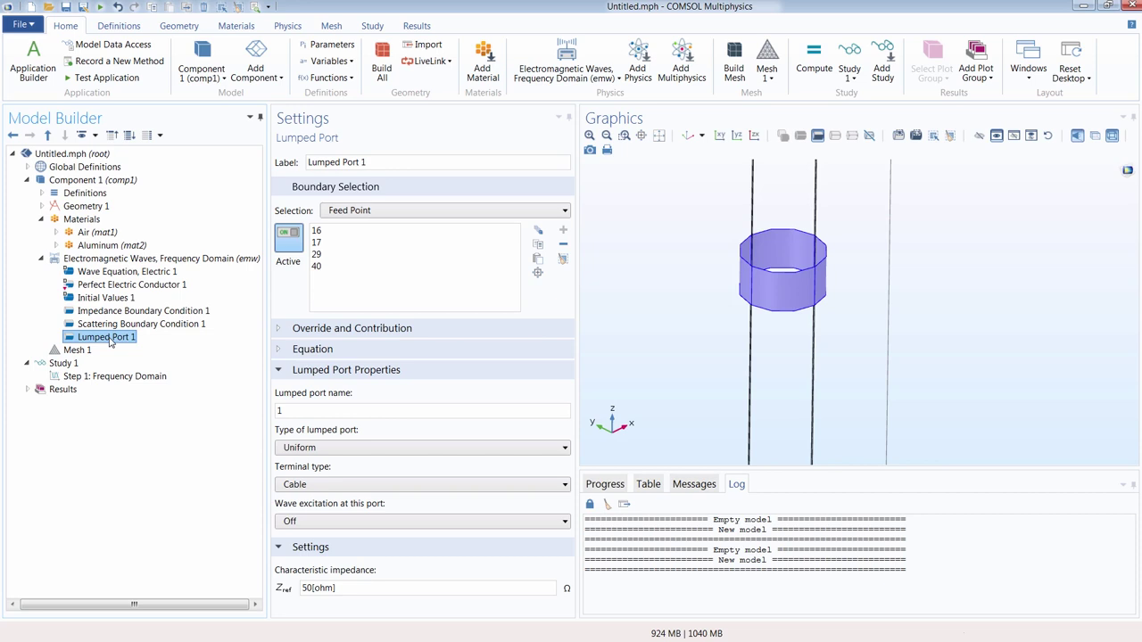
click(365, 455)
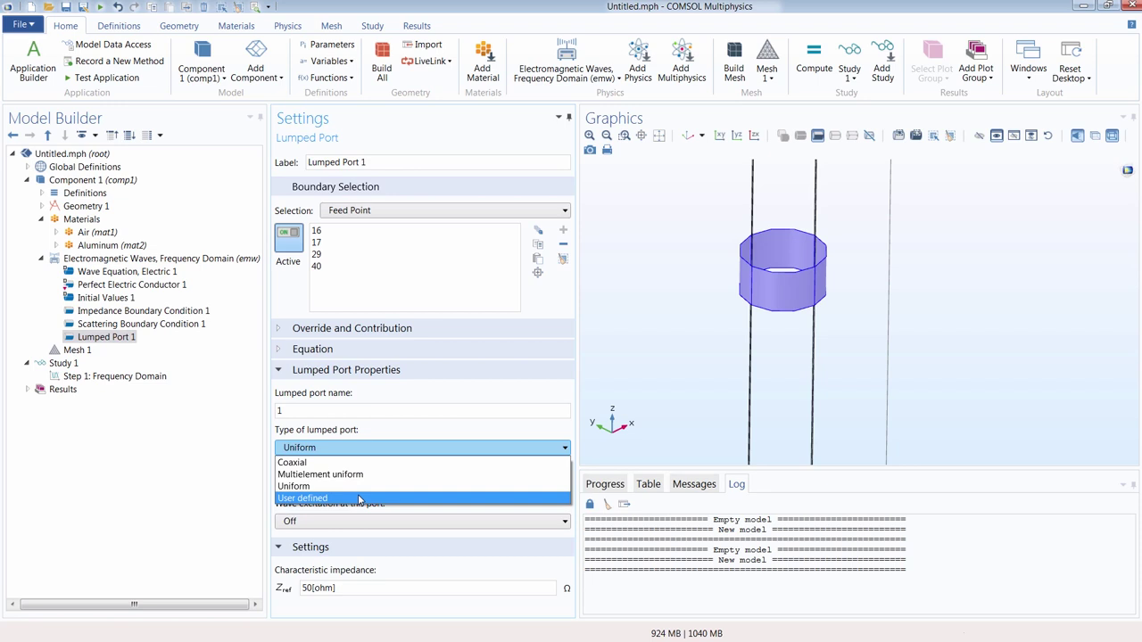
click(360, 498)
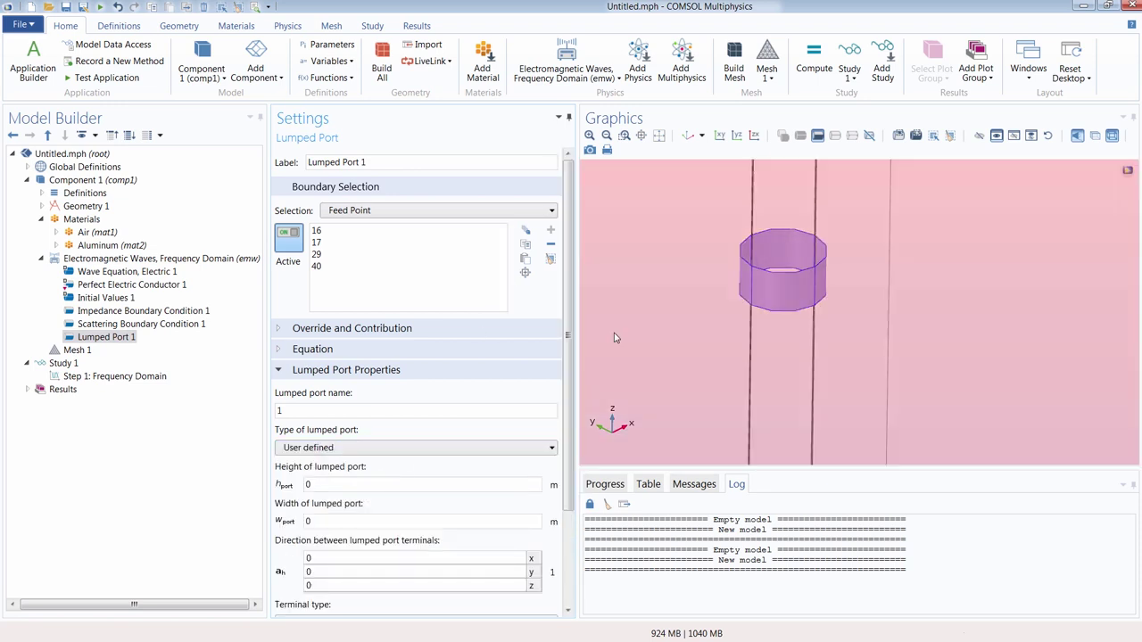
Set the lumped port's height to Radius, its width to 2*pi*Radius and the z component of the direction between its terminals to 1
drag(686, 339, 639, 309)
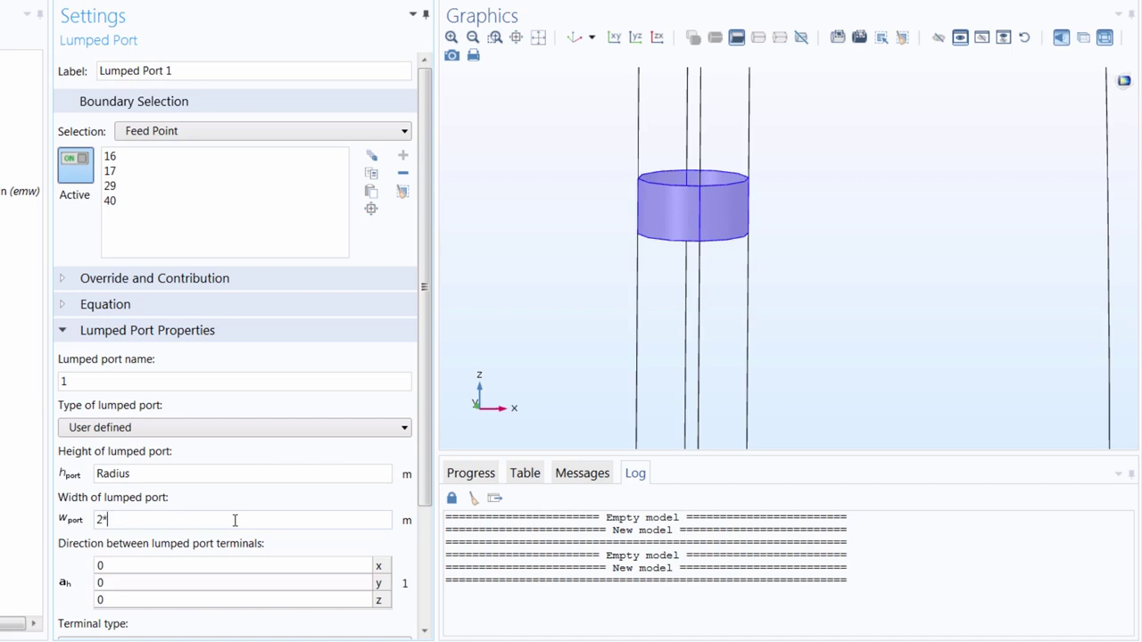
text(pi*R)
key(Tab)
key(Tab)
key(Tab)
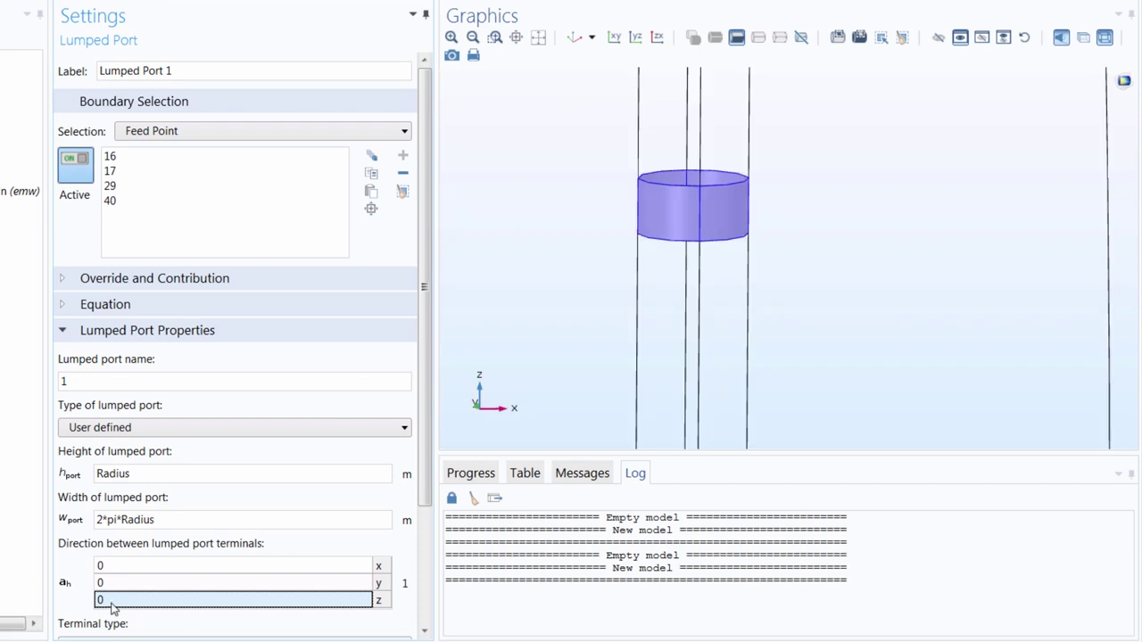
double_click(111, 603)
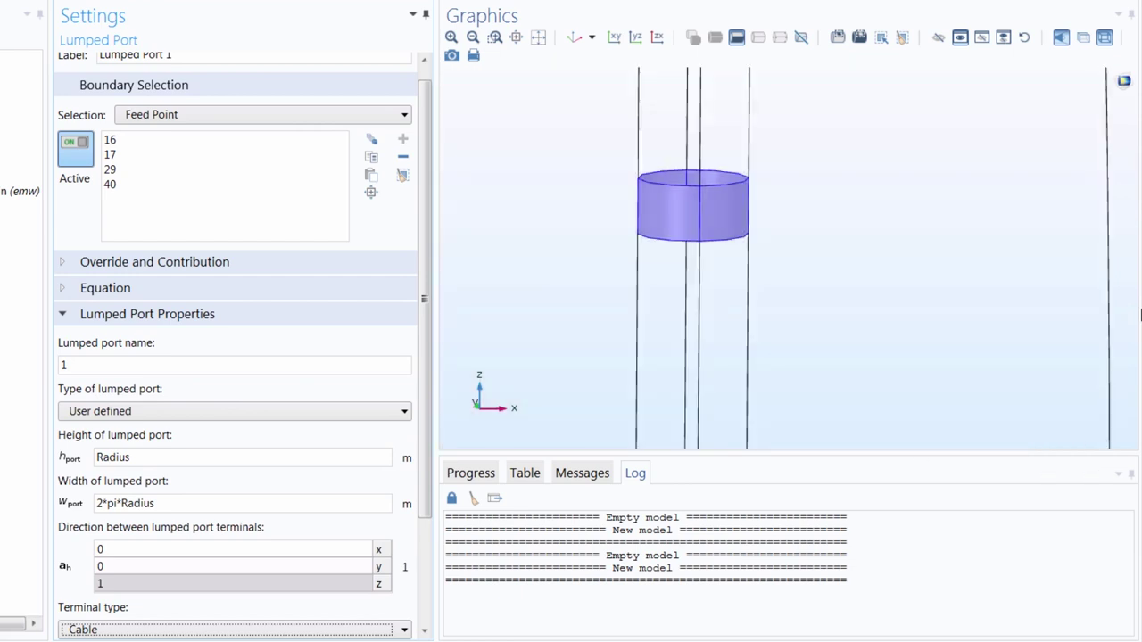
Turn on wave excitation at Lumped Port 1
click(168, 257)
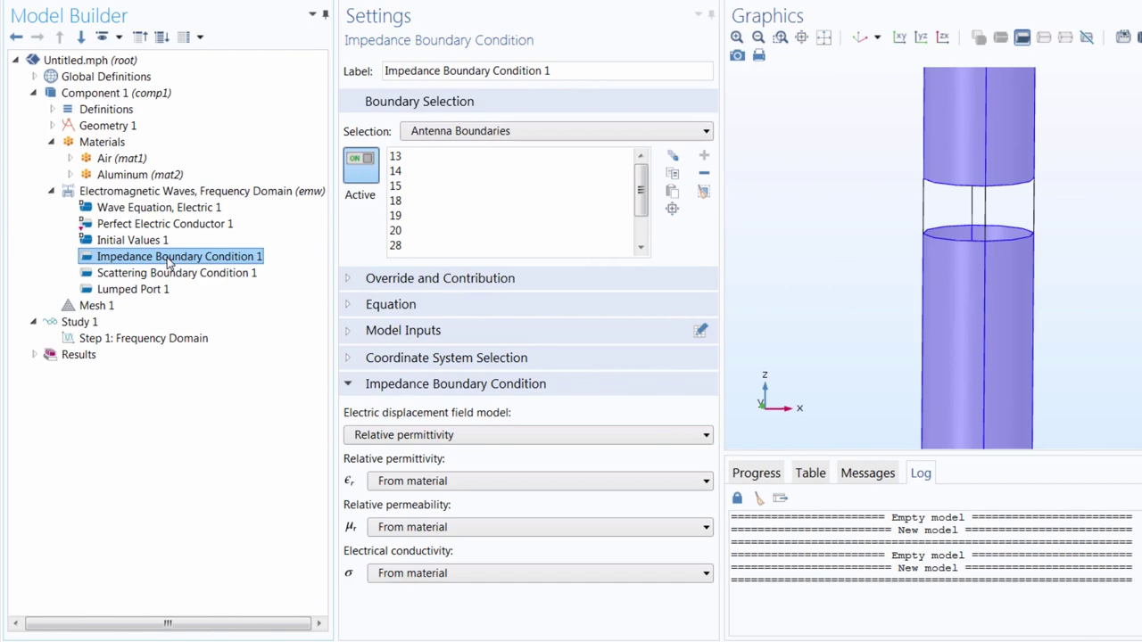
click(134, 289)
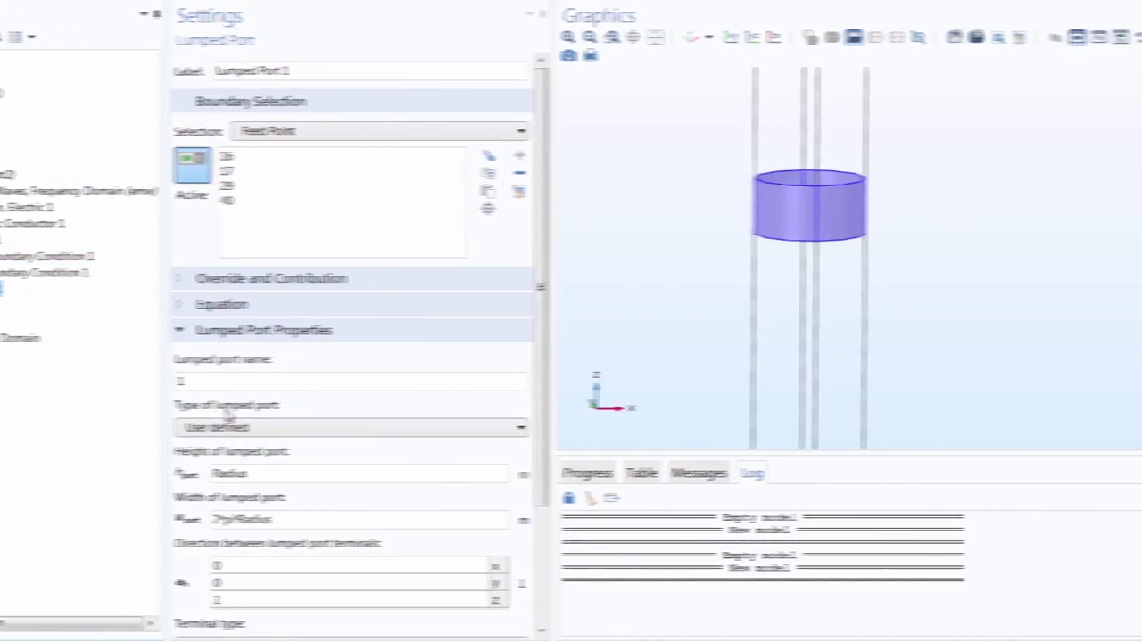
scroll(282, 438, down, 4)
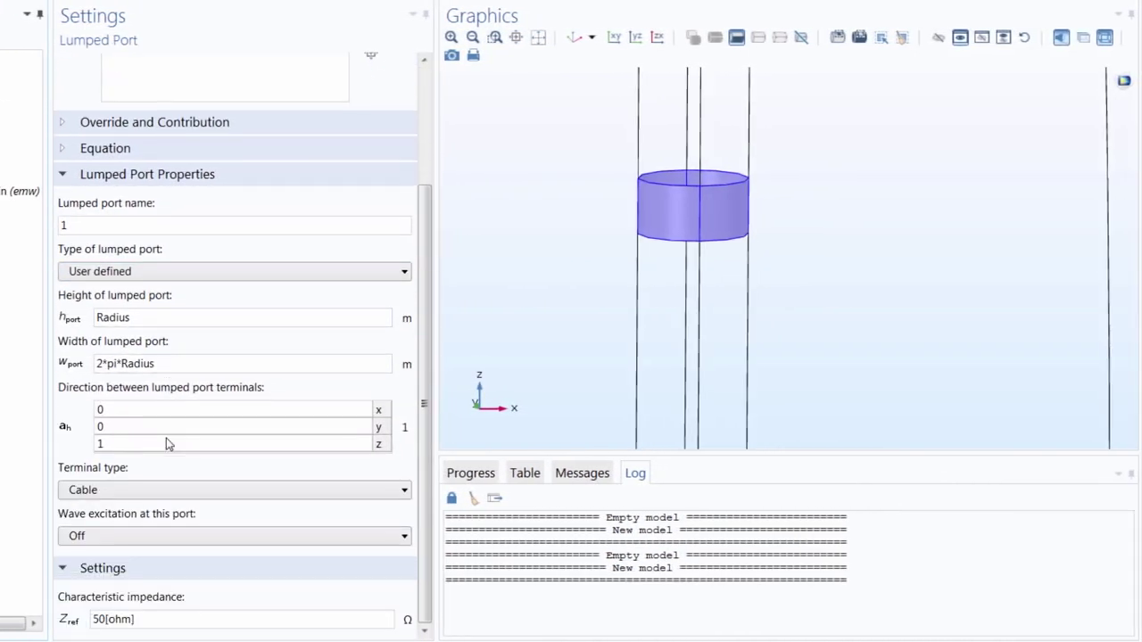
click(100, 540)
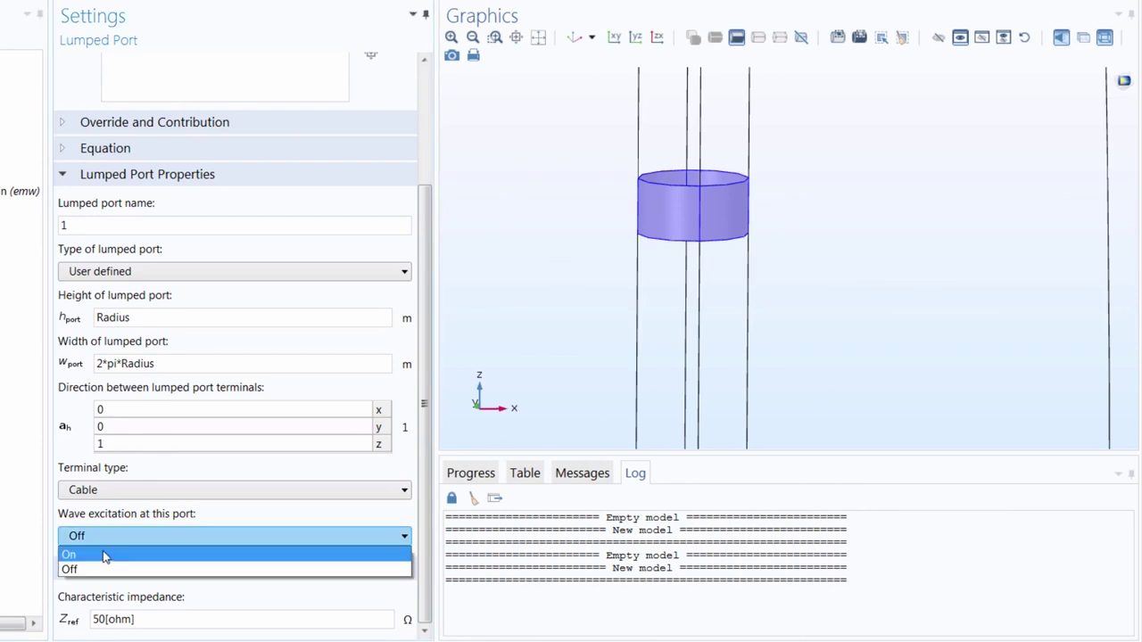
click(106, 555)
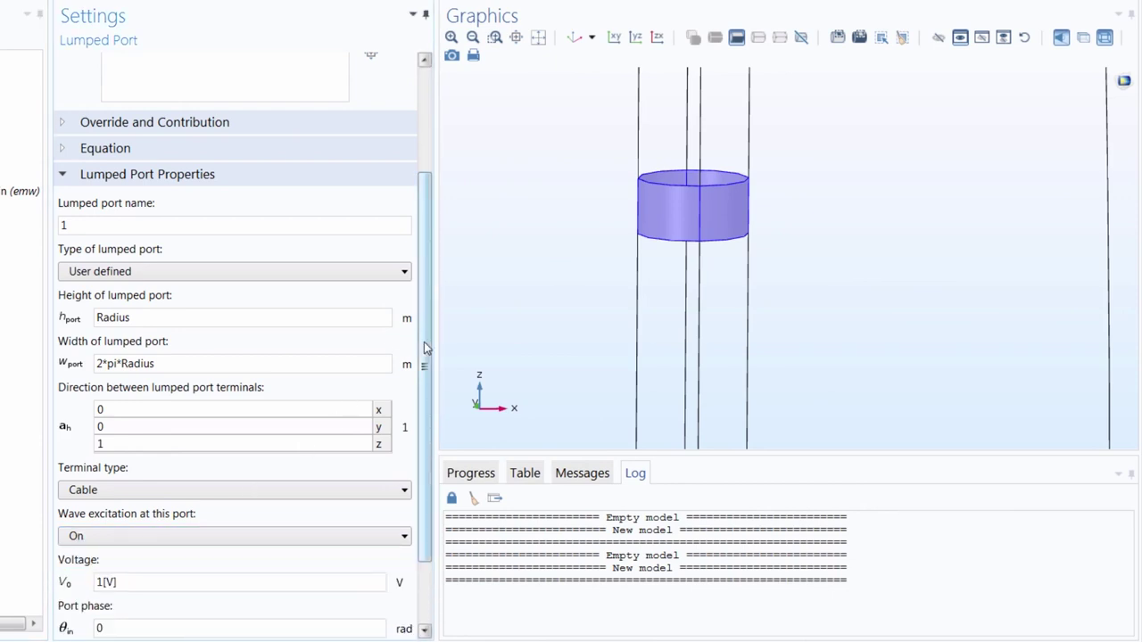
drag(424, 342, 428, 426)
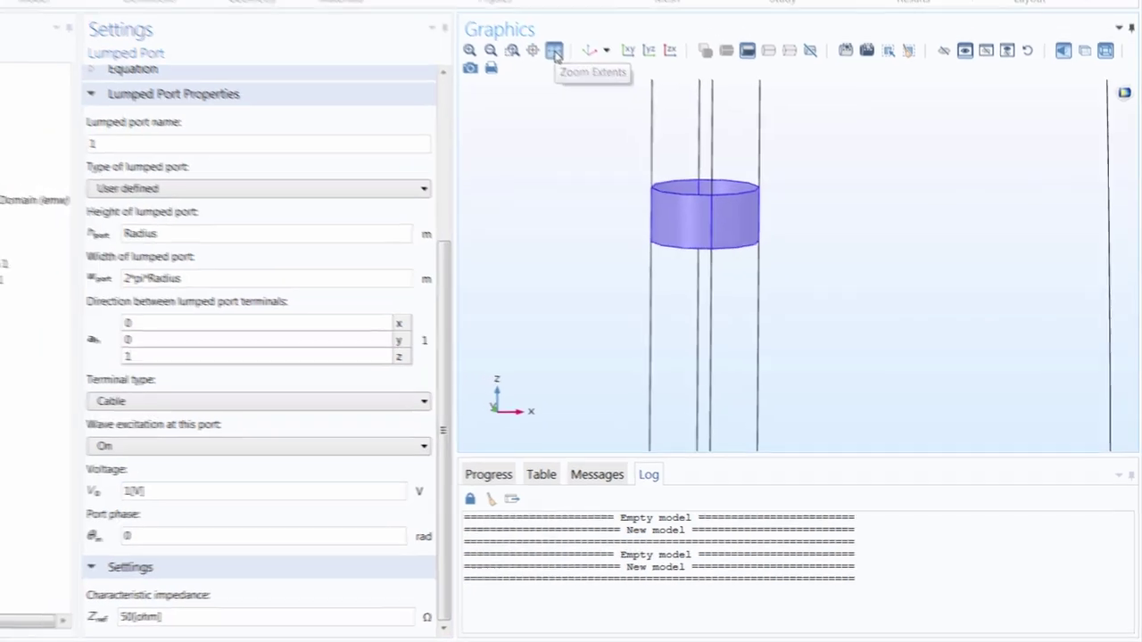
Add a Far-Field Domain to the electromagnetic waves physics and expand it to reveal its far-field calculation
click(554, 51)
drag(573, 254, 599, 243)
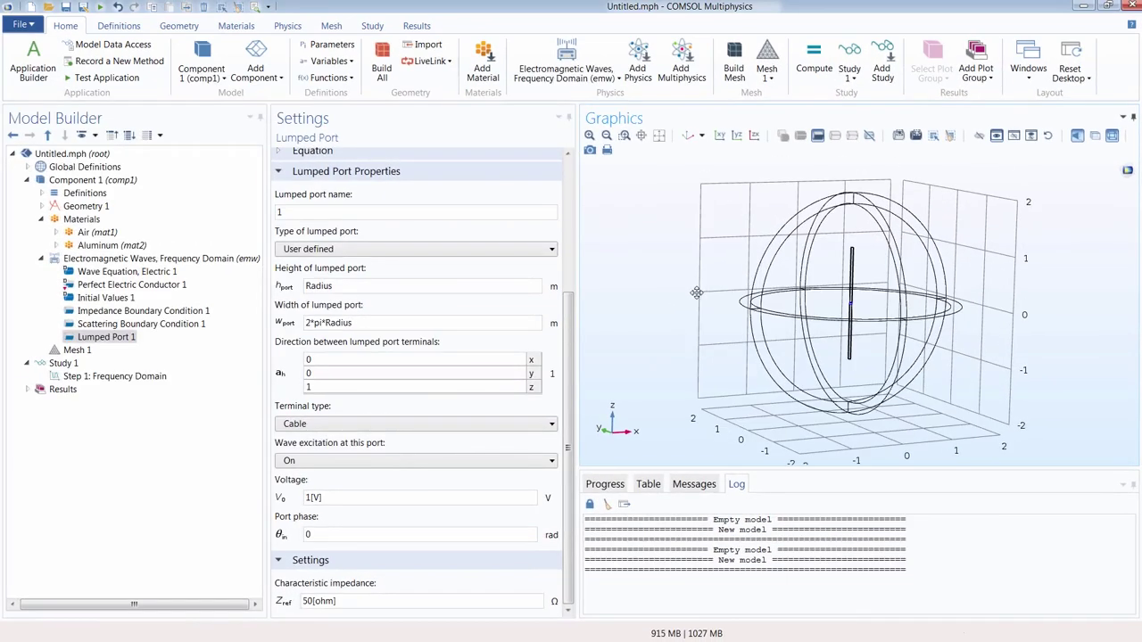
drag(696, 292, 703, 308)
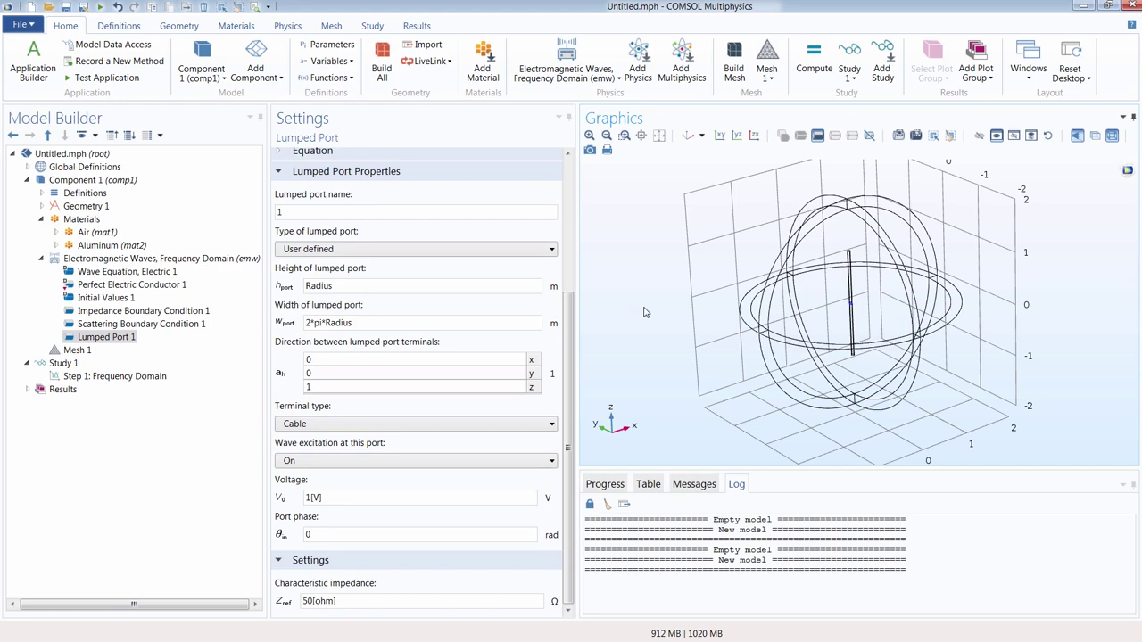
click(204, 260)
right_click(207, 262)
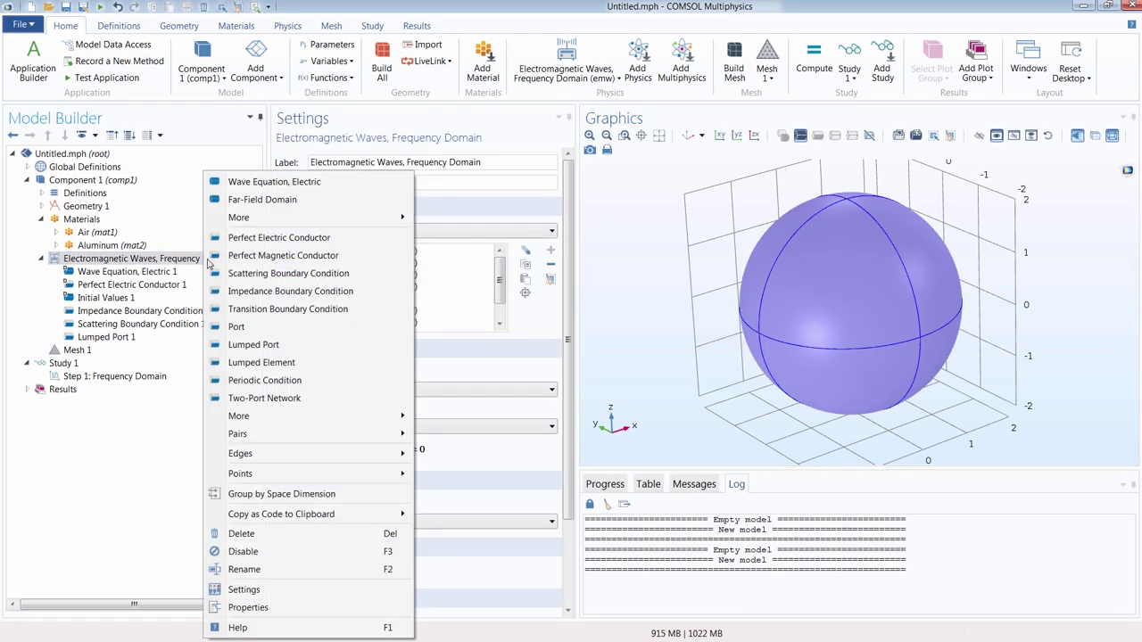
click(249, 200)
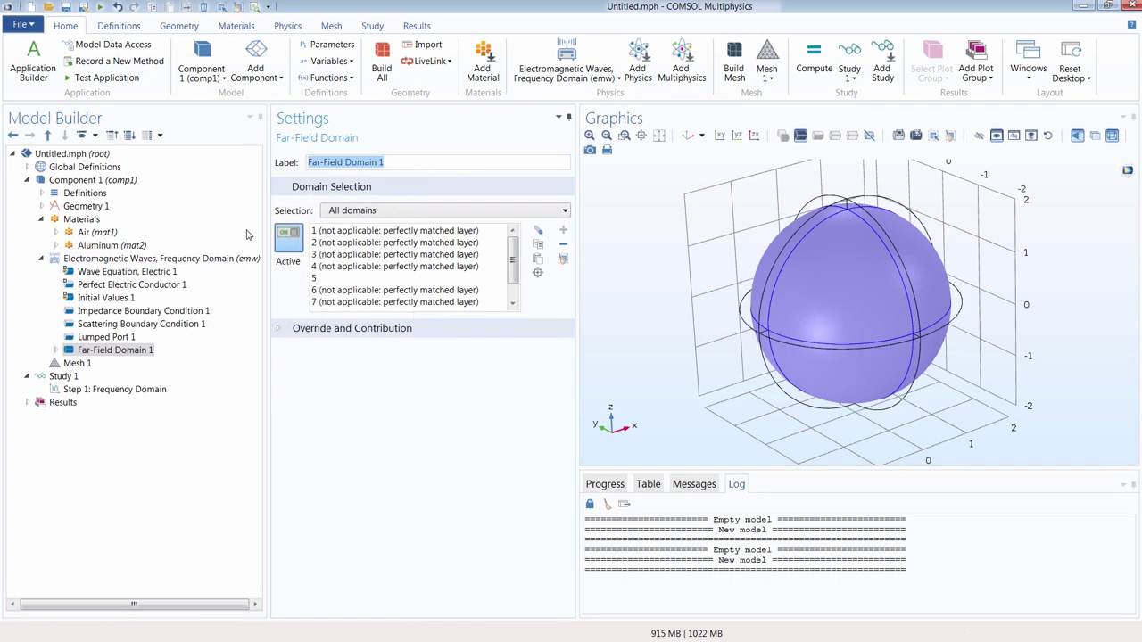
click(79, 353)
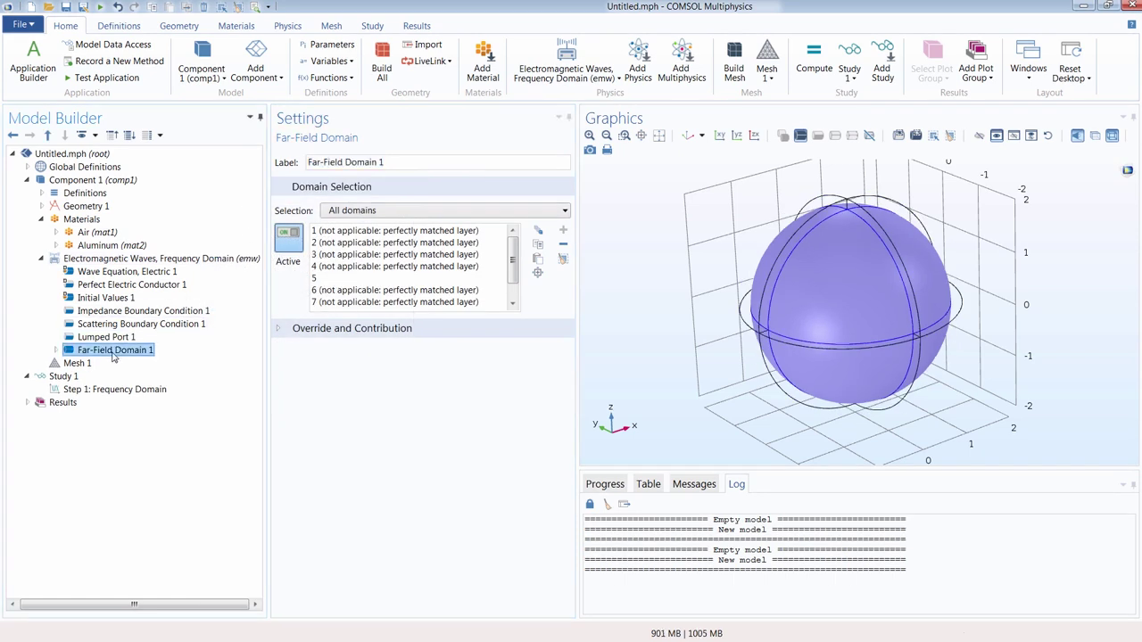
click(55, 350)
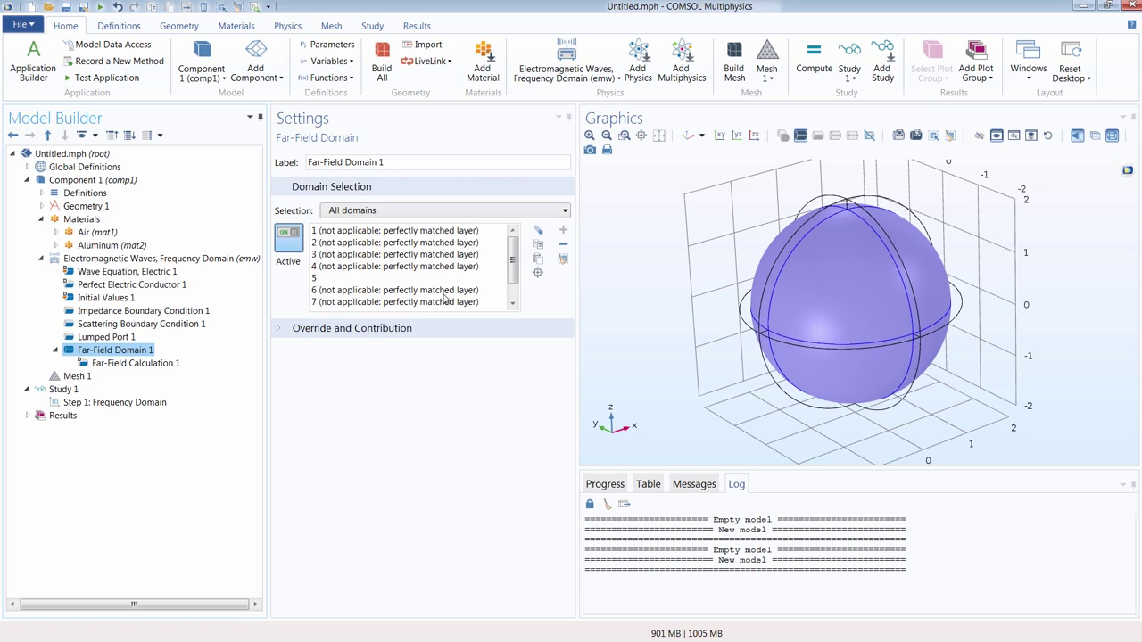
Clear the far-field domain's default selection and assign only domain 5, the air sphere inside the perfectly matched layer
scroll(513, 272, down, 1)
scroll(516, 272, up, 1)
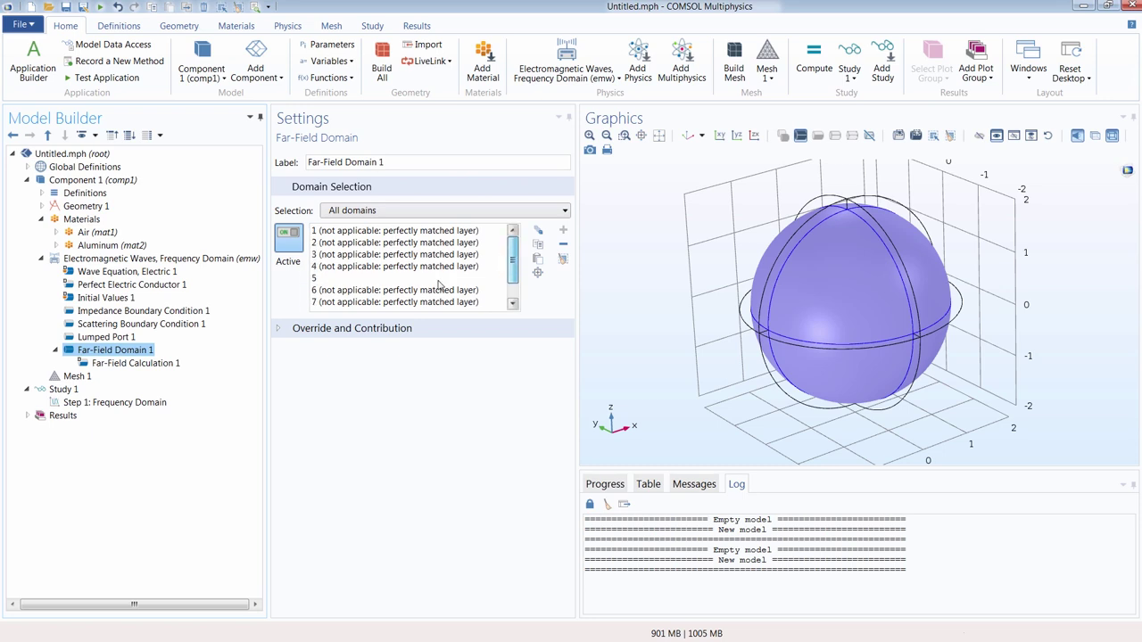
click(348, 279)
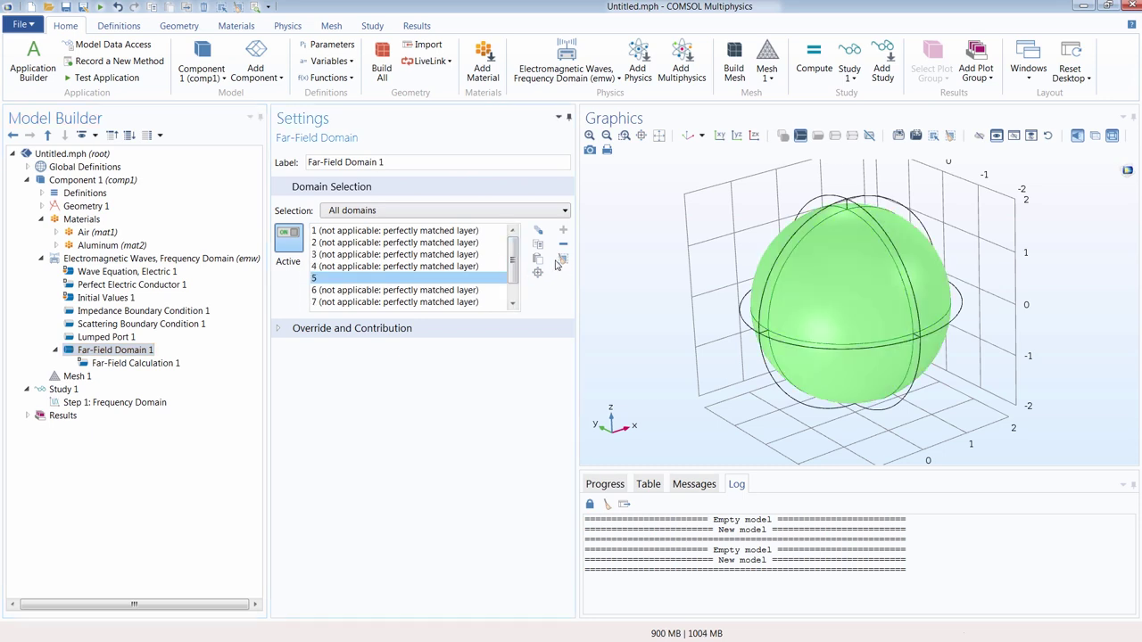
click(563, 258)
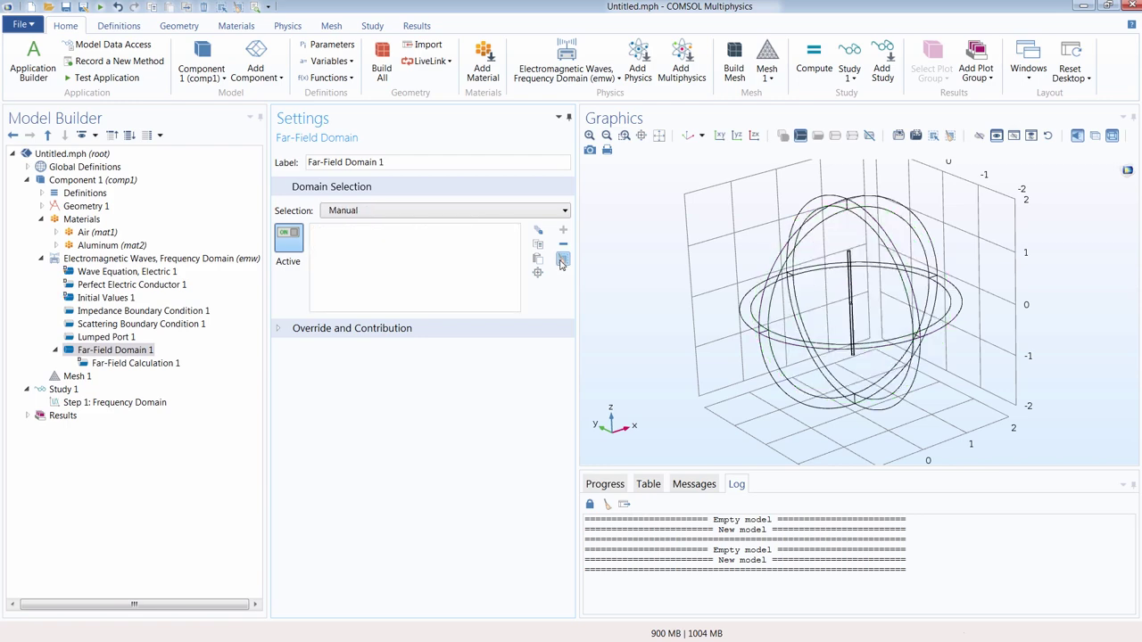
click(794, 287)
drag(792, 286, 803, 331)
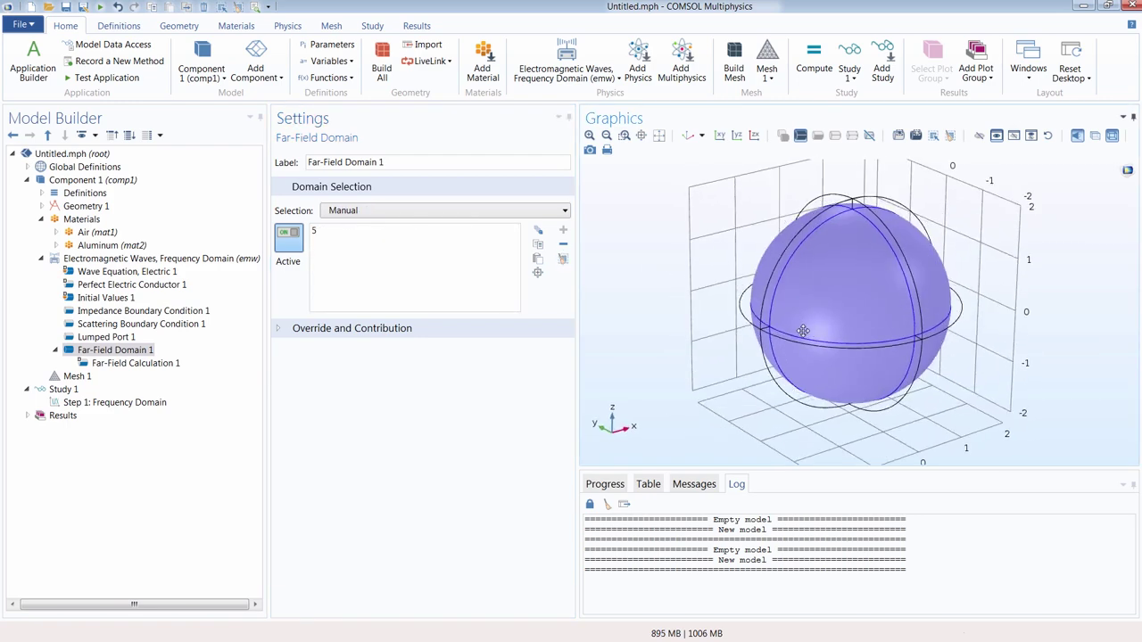
Clear the default boundaries of Far-Field Calculation 1 and select the four faces of the inner air sphere's upper half
click(136, 363)
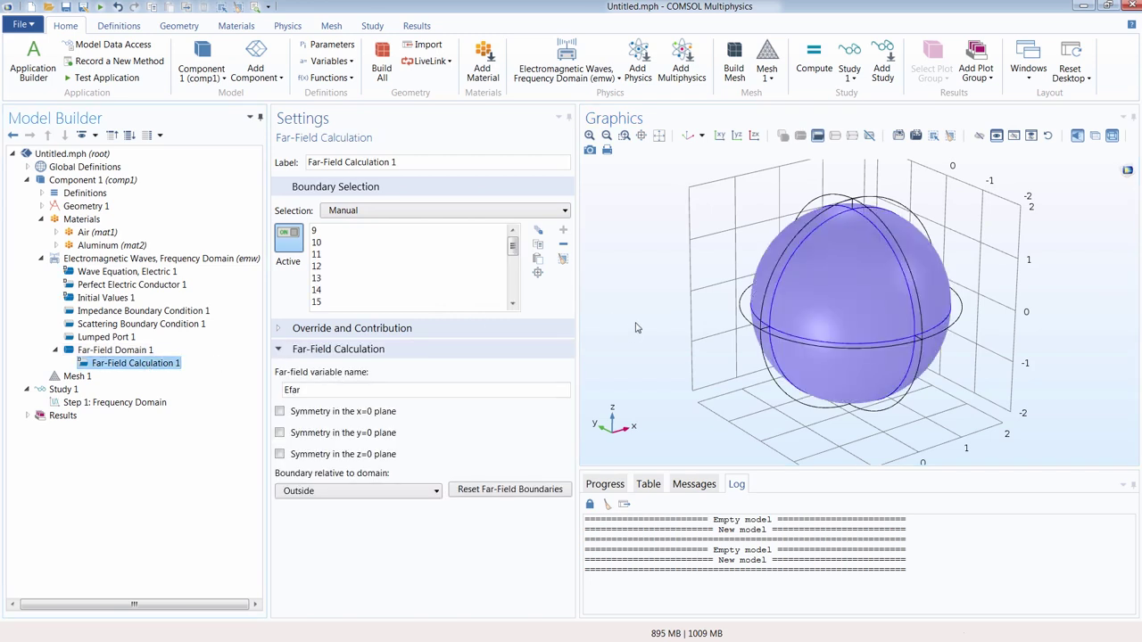
click(563, 259)
click(837, 284)
click(837, 284)
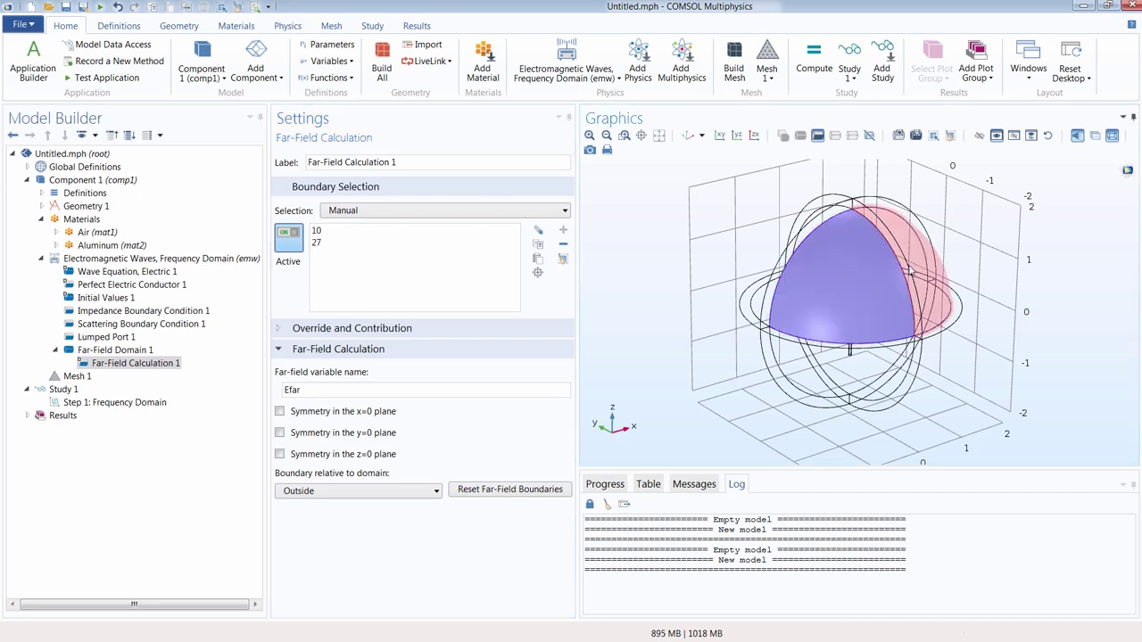
drag(837, 285, 861, 309)
click(808, 272)
click(830, 285)
Add the four faces of the inner air sphere's lower half to the far-field calculation's boundary selection
click(852, 353)
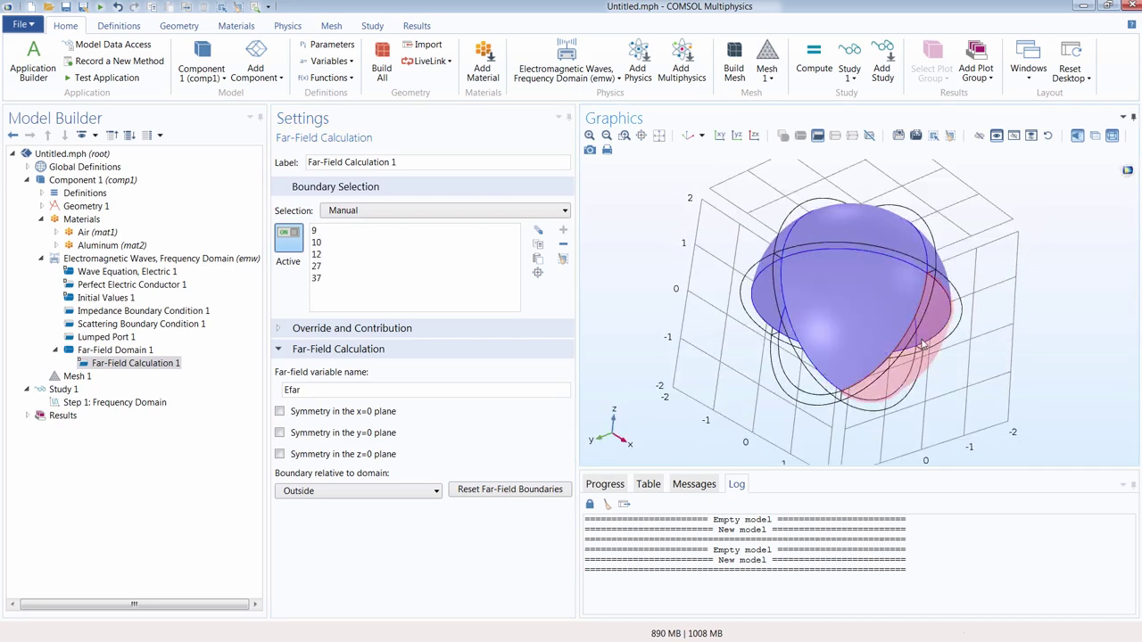
click(813, 355)
click(783, 358)
drag(784, 359, 829, 455)
click(830, 353)
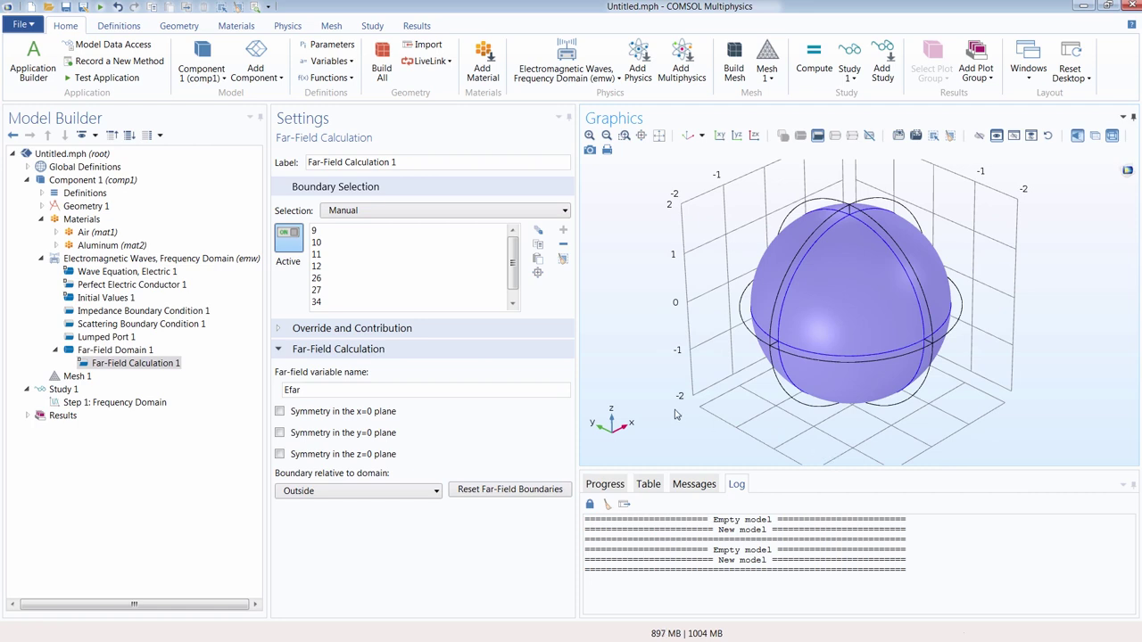
click(57, 351)
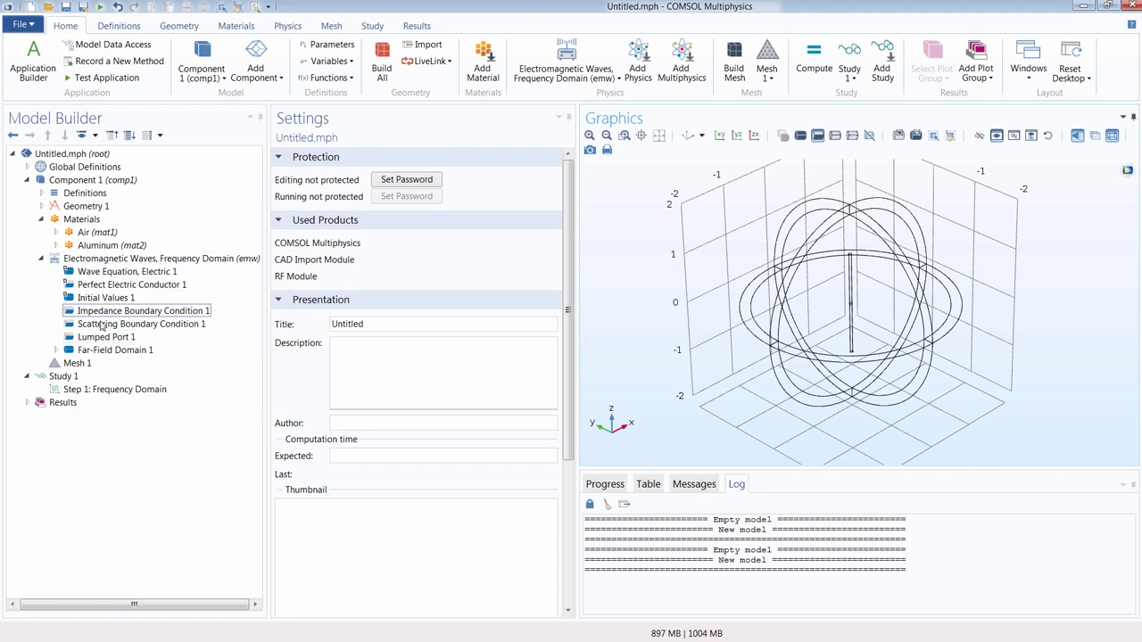
Enable the physics-controlled mesh for the Electromagnetic Waves, Frequency Domain interface, collapsing its other expanded settings sections
click(100, 260)
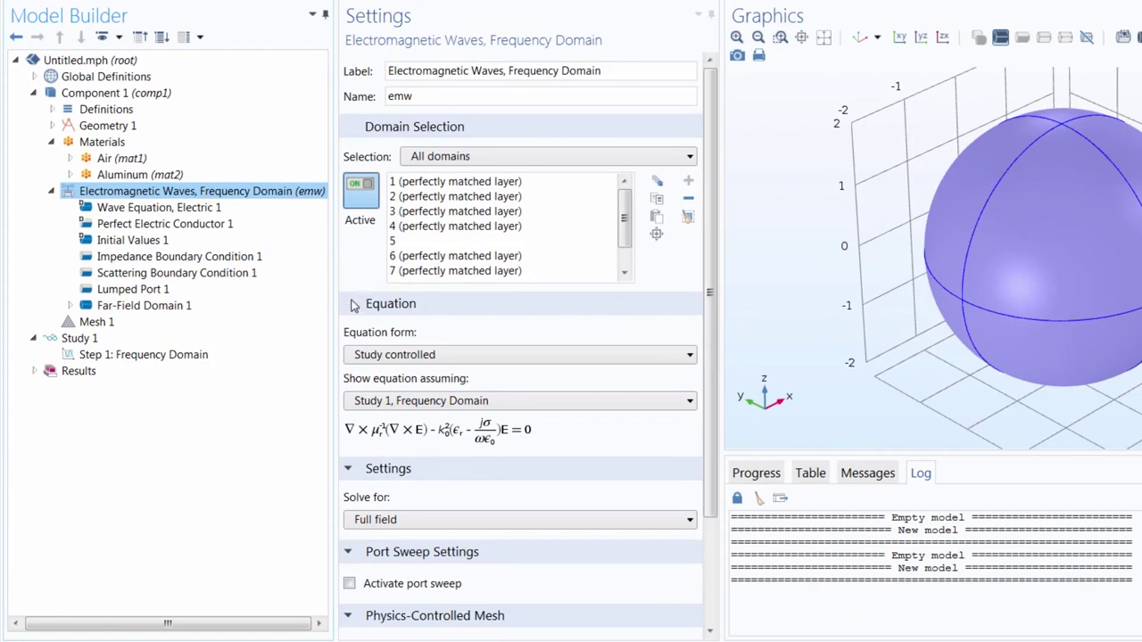
click(355, 305)
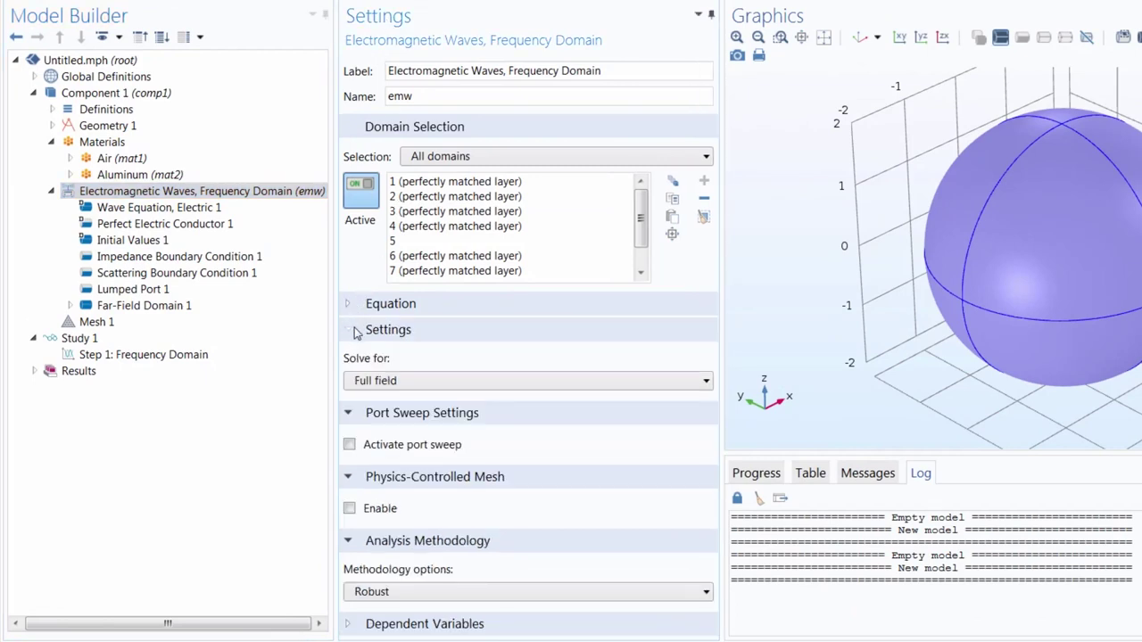
click(356, 331)
click(355, 356)
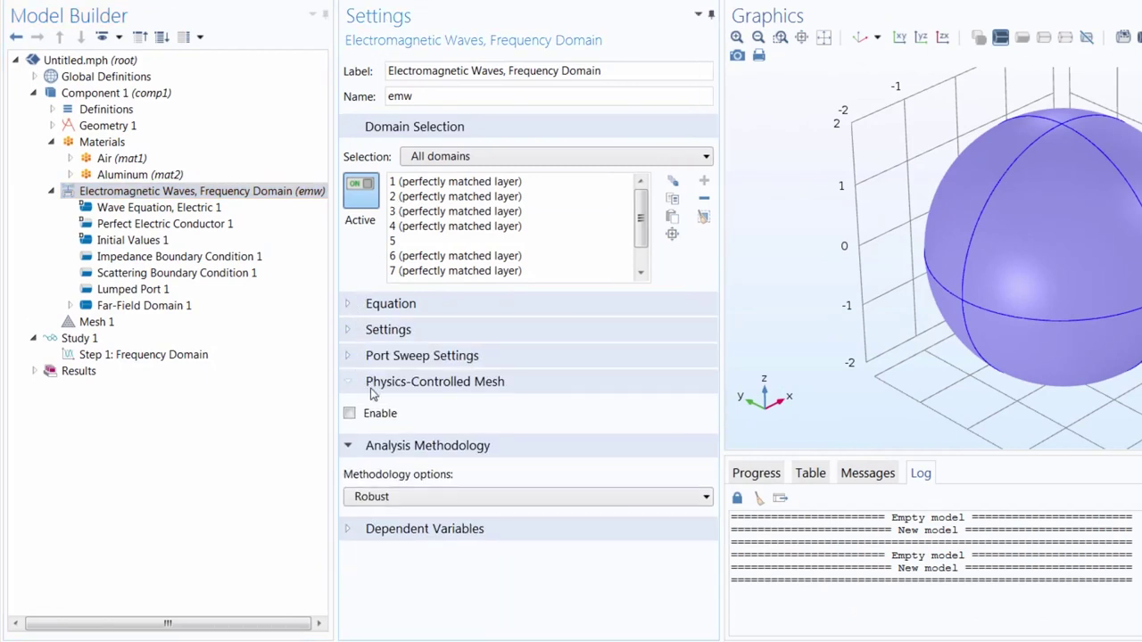
click(349, 446)
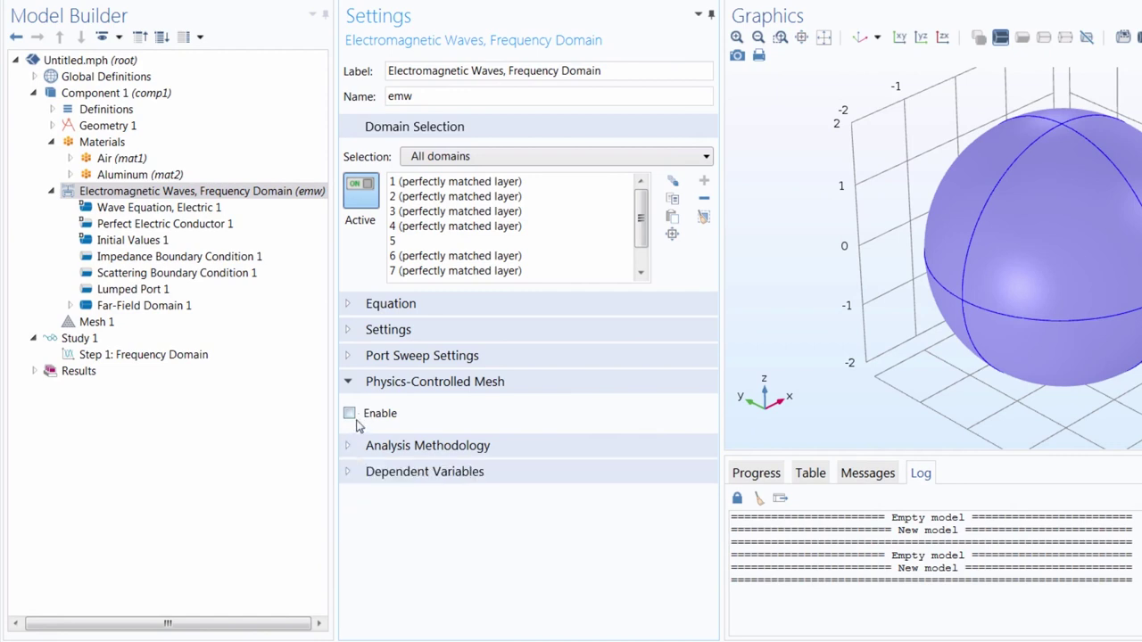
click(349, 414)
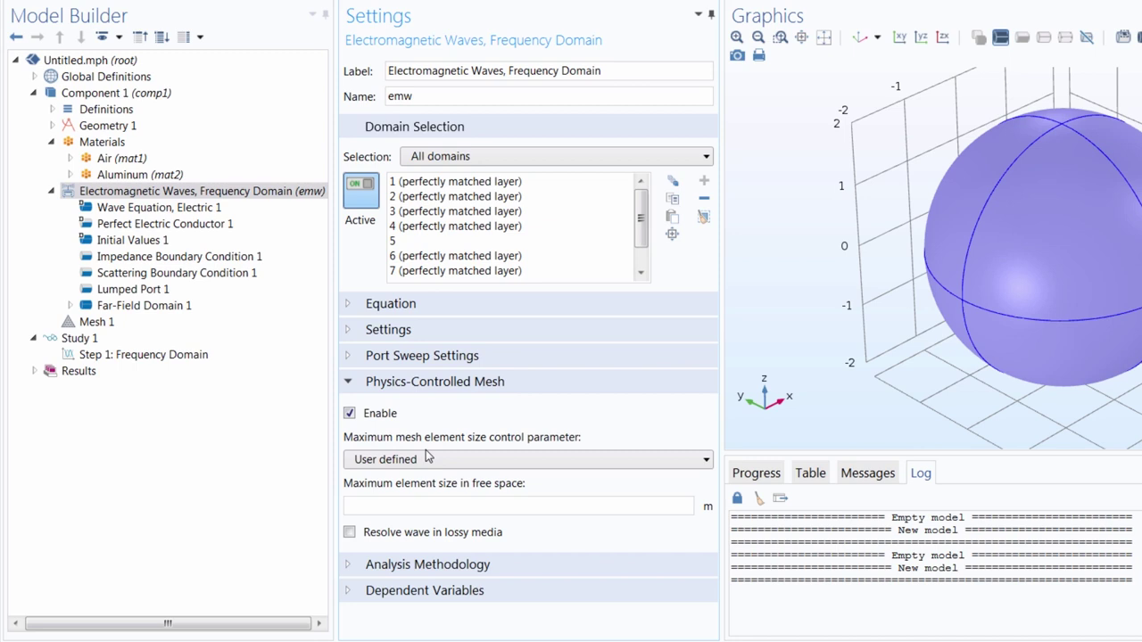
Control the maximum mesh element size by wavelength, with a minimum vacuum wavelength of L0
click(426, 459)
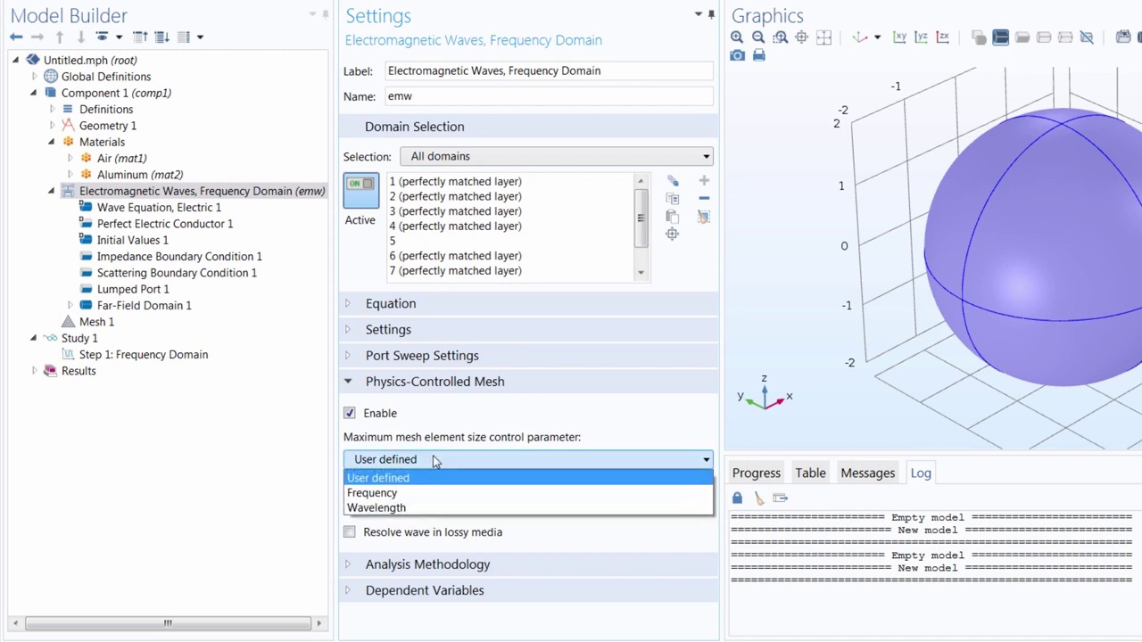
click(447, 508)
click(438, 507)
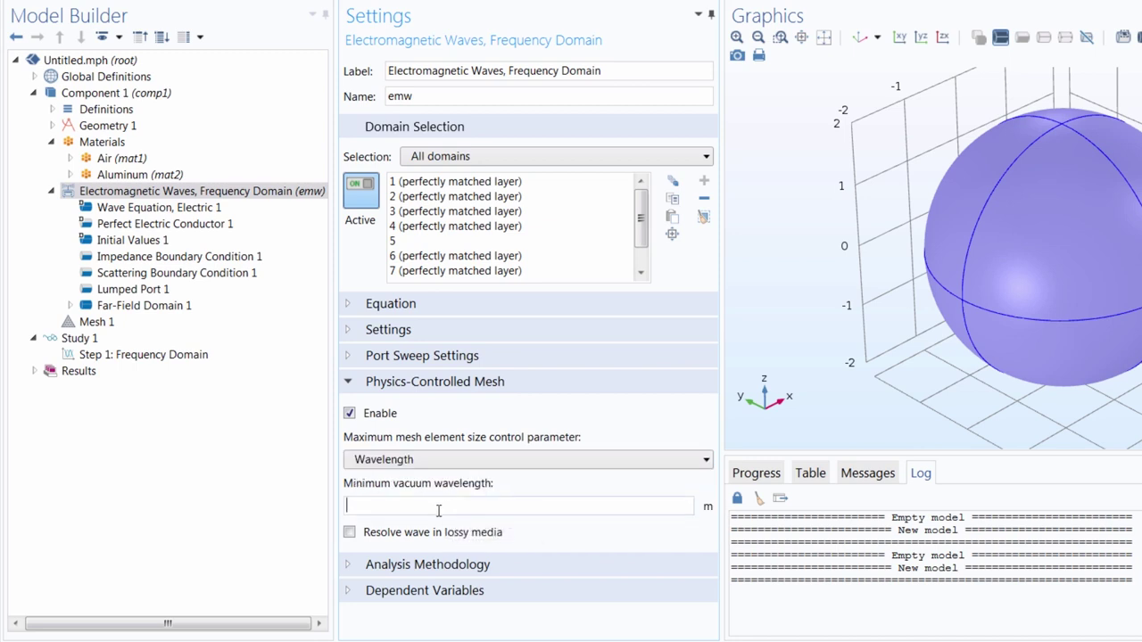
text(L0)
key(Tab)
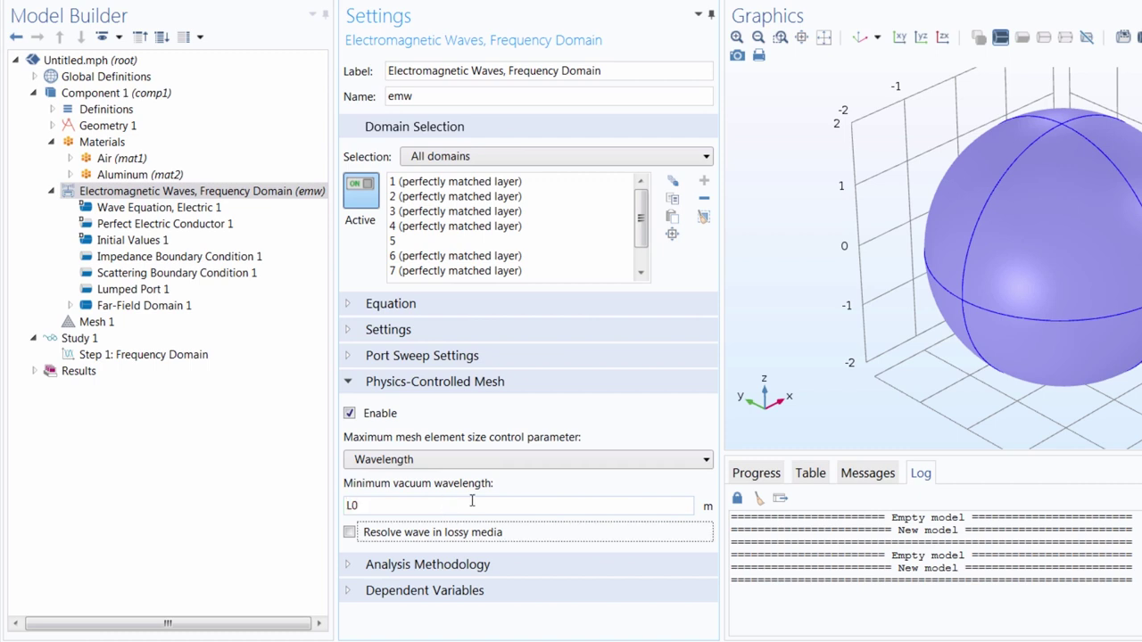
click(472, 501)
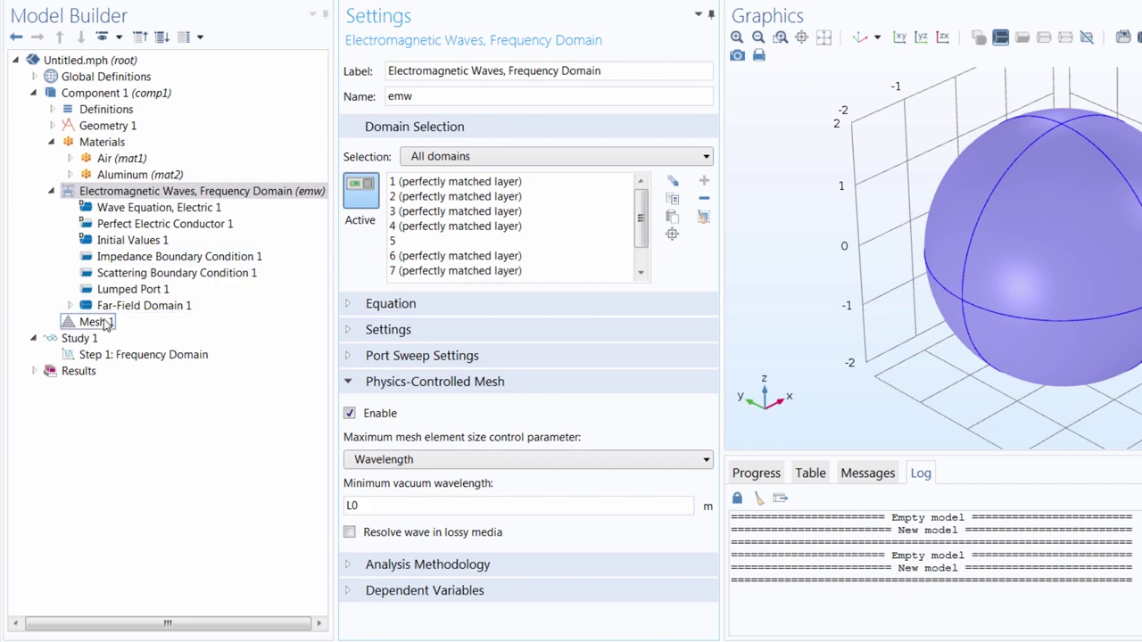
Build the physics-controlled Mesh 1 with Normal element size and display it with transparency
click(101, 322)
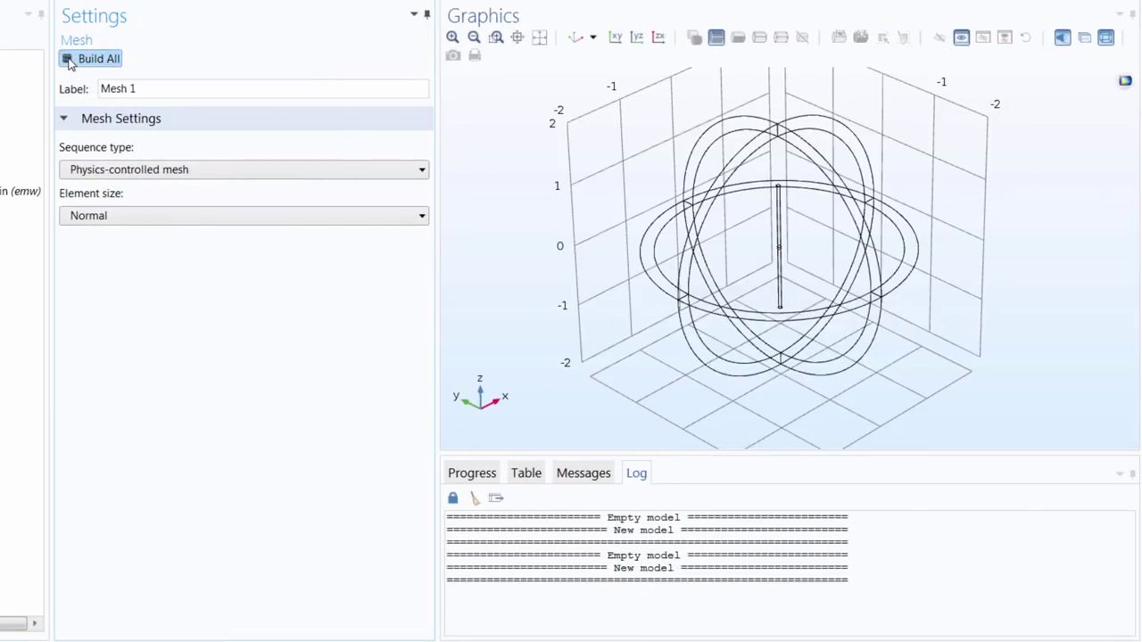
click(350, 58)
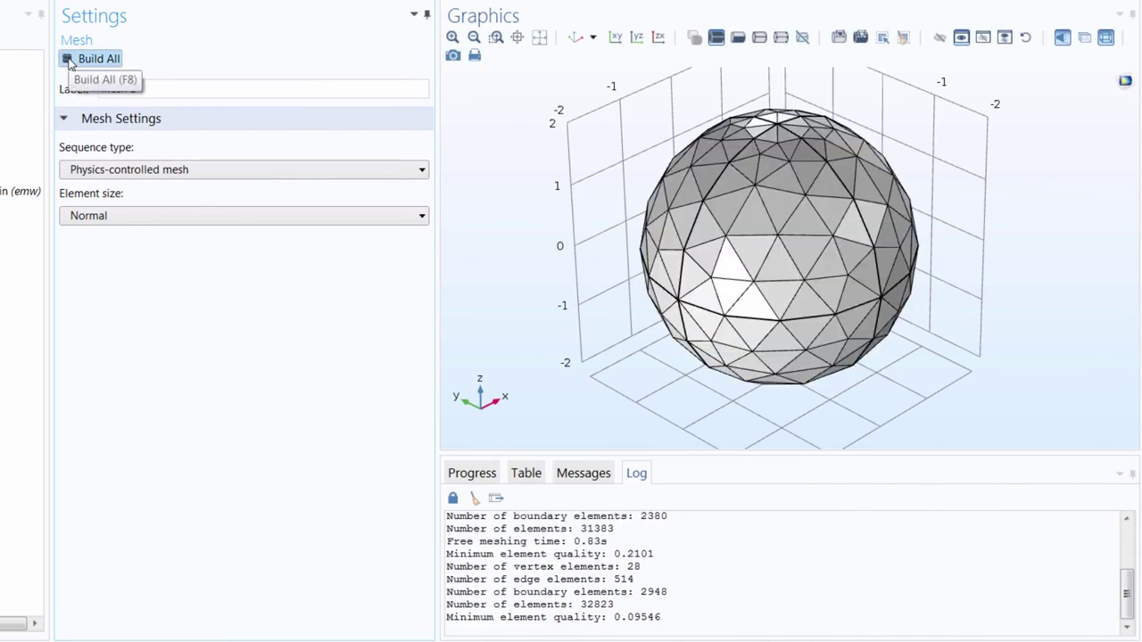
click(1086, 40)
Examine the transparent mesh around the antenna rod and in the outer sphere layers, and restore the default 3D view
scroll(913, 174, up, 3)
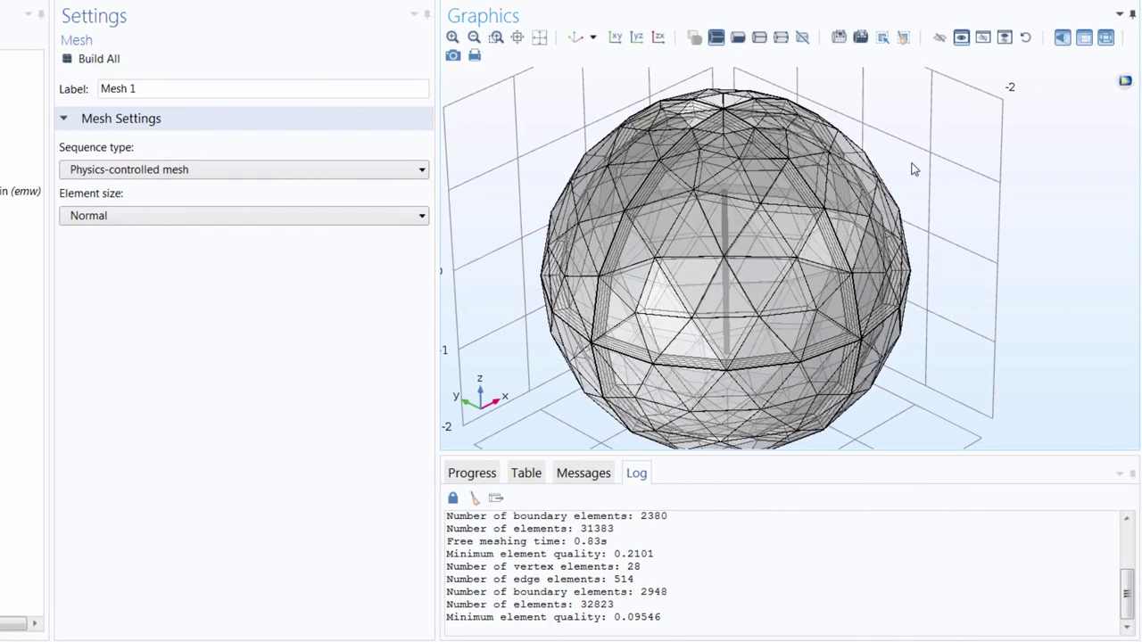
drag(895, 178, 890, 181)
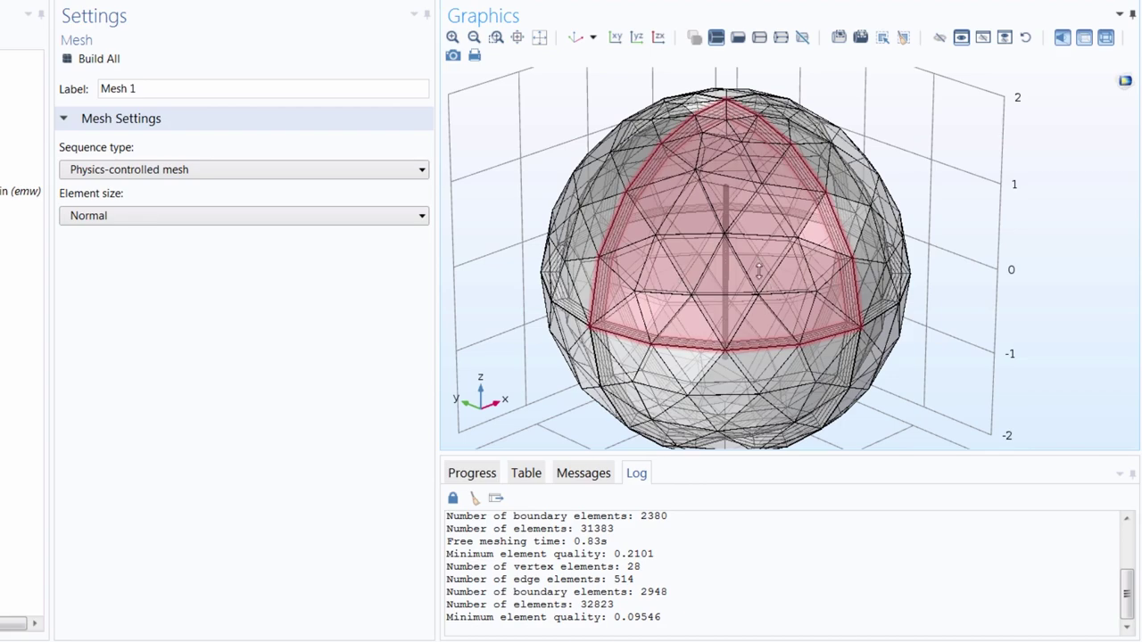
scroll(805, 283, up, 5)
scroll(627, 241, up, 5)
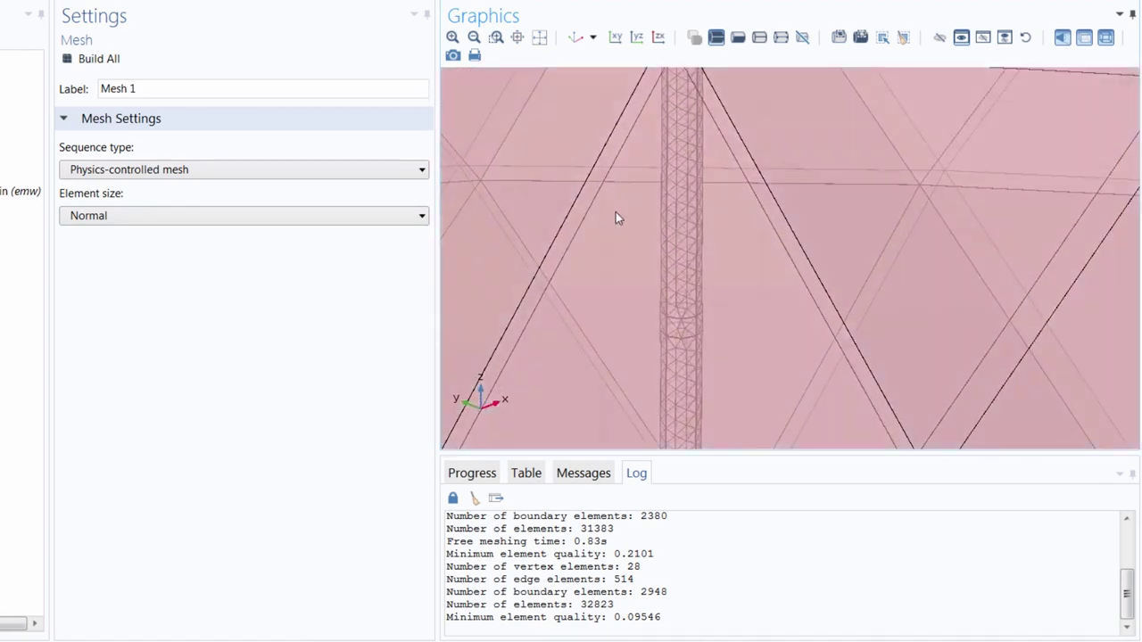
right_drag(616, 218, 639, 237)
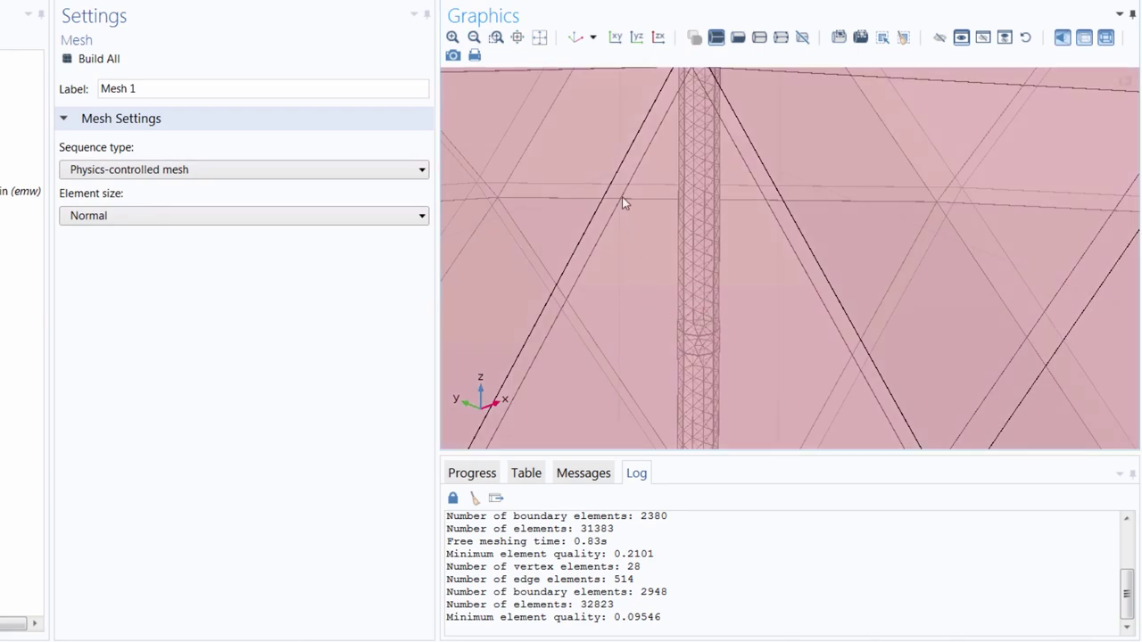
middle_drag(618, 235, 659, 236)
scroll(659, 236, down, 5)
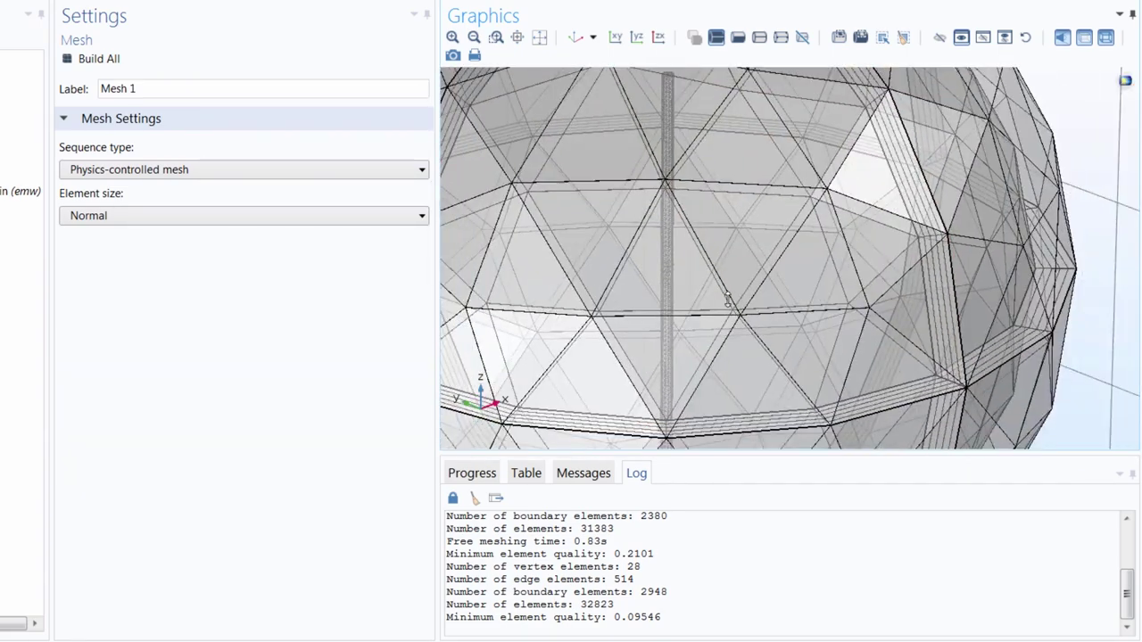
drag(773, 288, 778, 316)
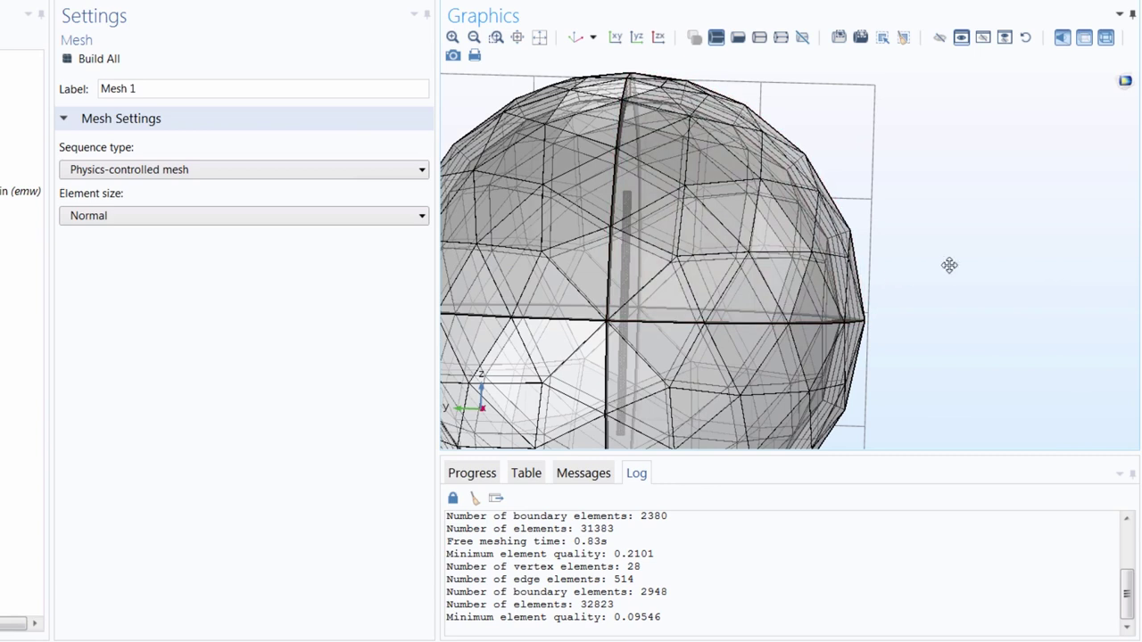
right_drag(948, 264, 961, 273)
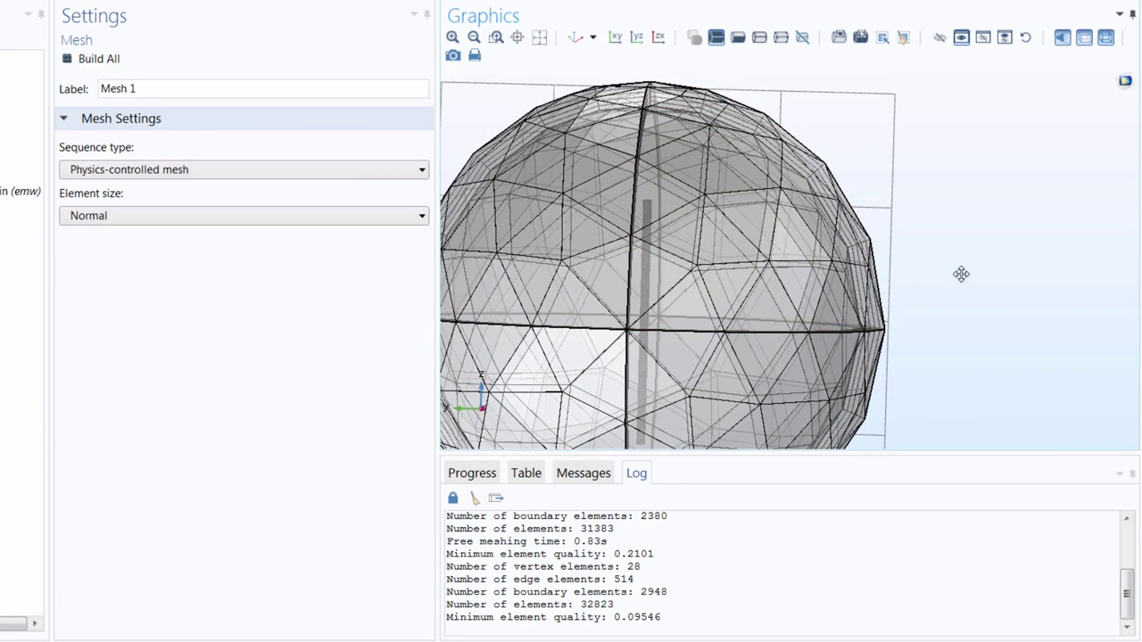
click(880, 299)
scroll(903, 206, down, 3)
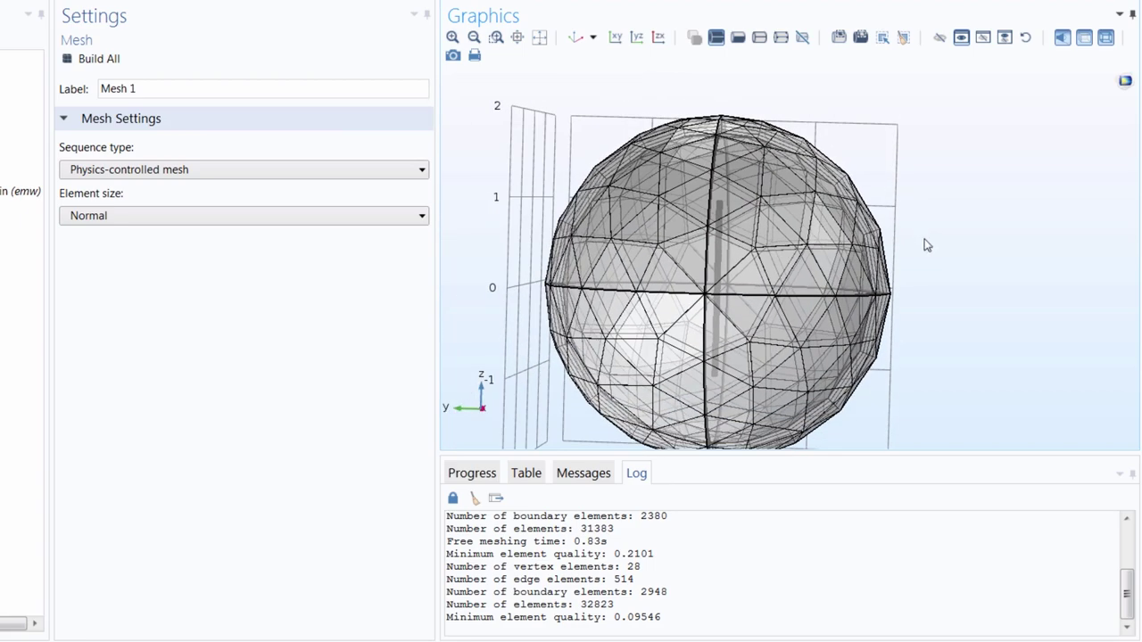
drag(925, 245, 893, 259)
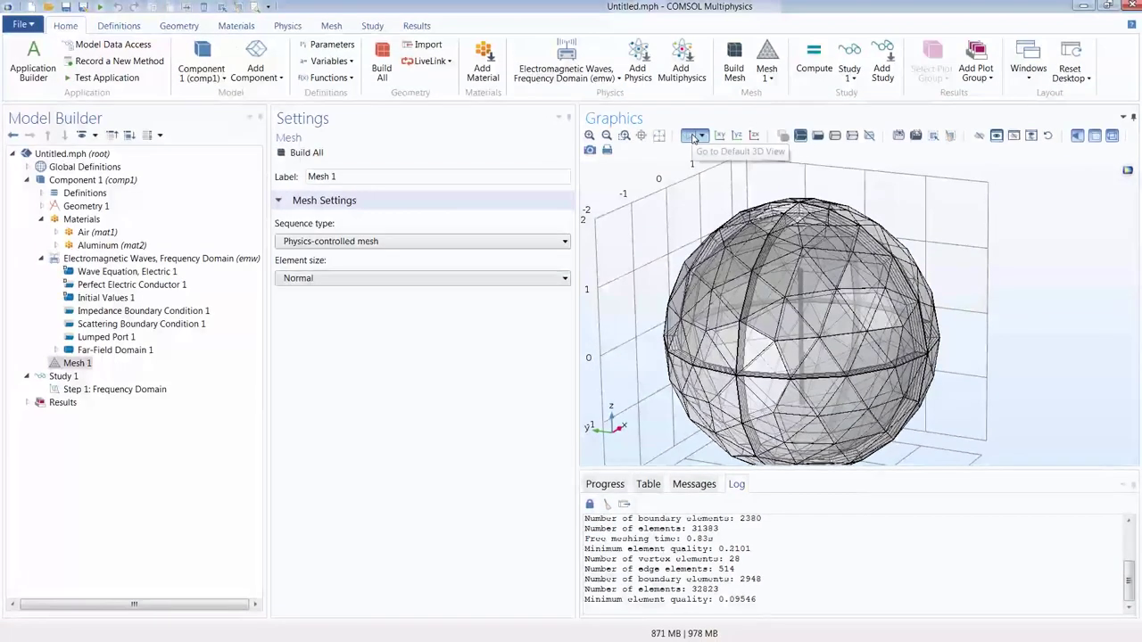
click(576, 37)
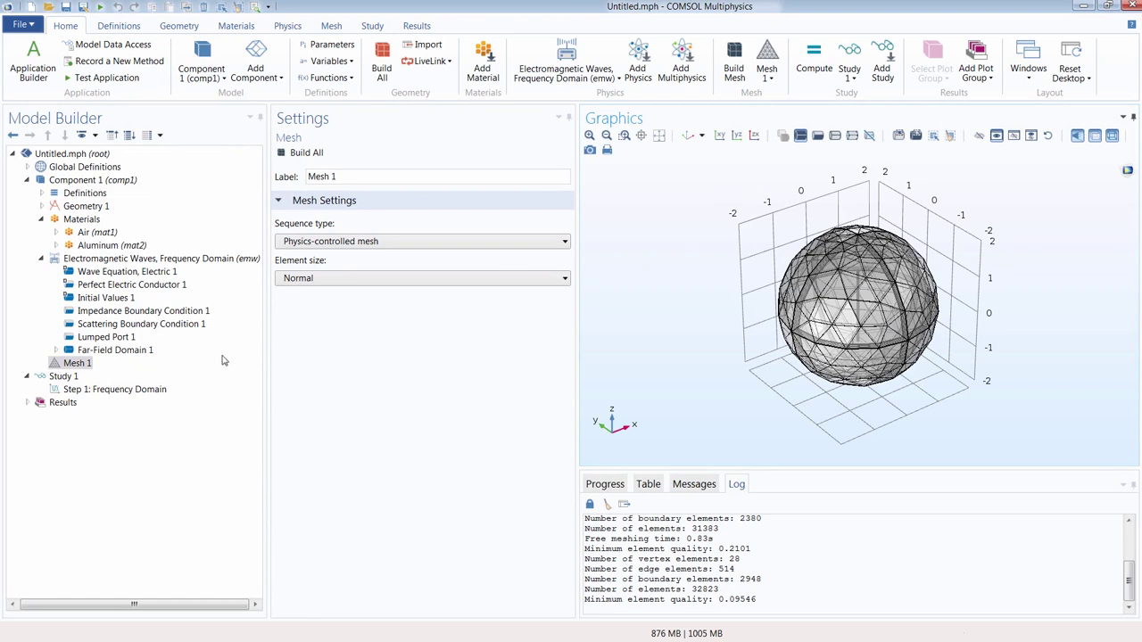
Set the frequency of Study 1's frequency domain step to f0 and compute the study
click(83, 366)
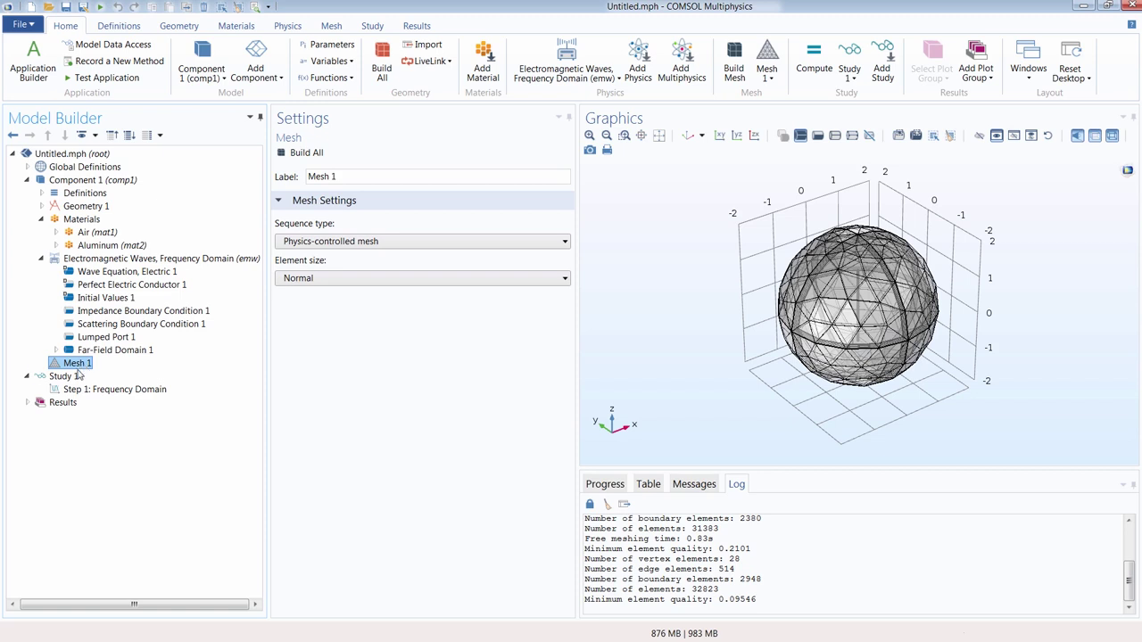
click(71, 377)
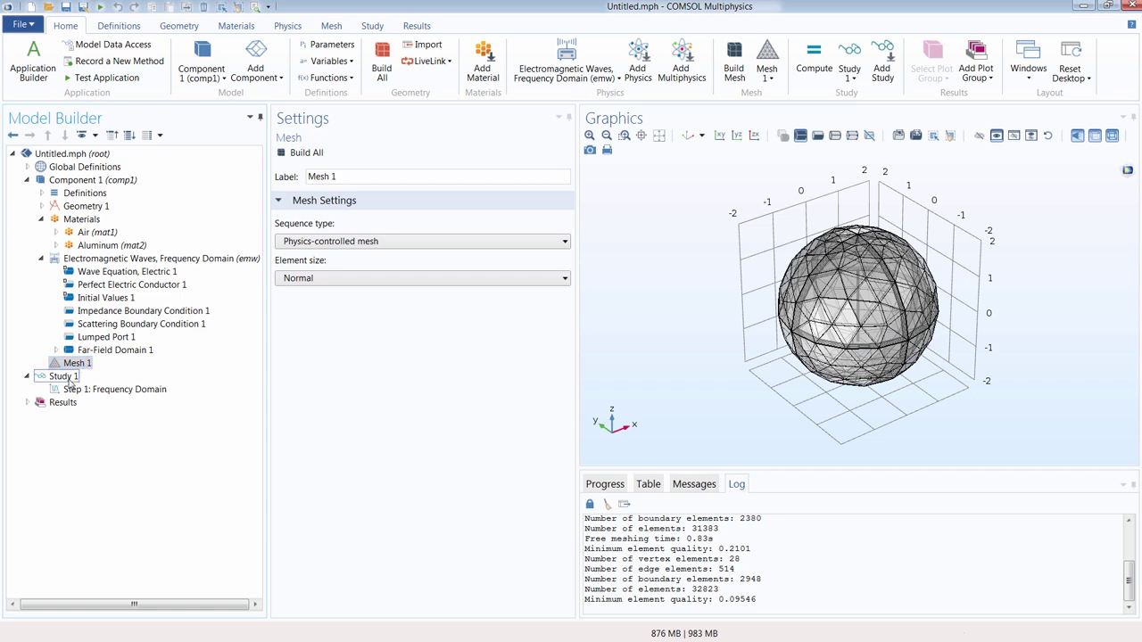
click(124, 391)
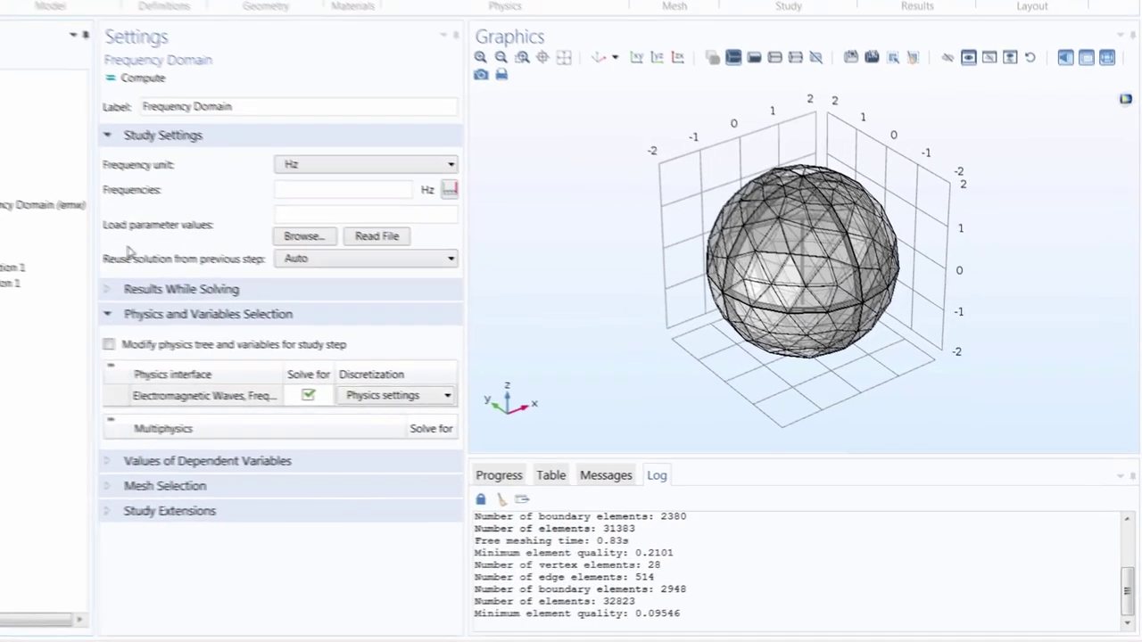
click(267, 178)
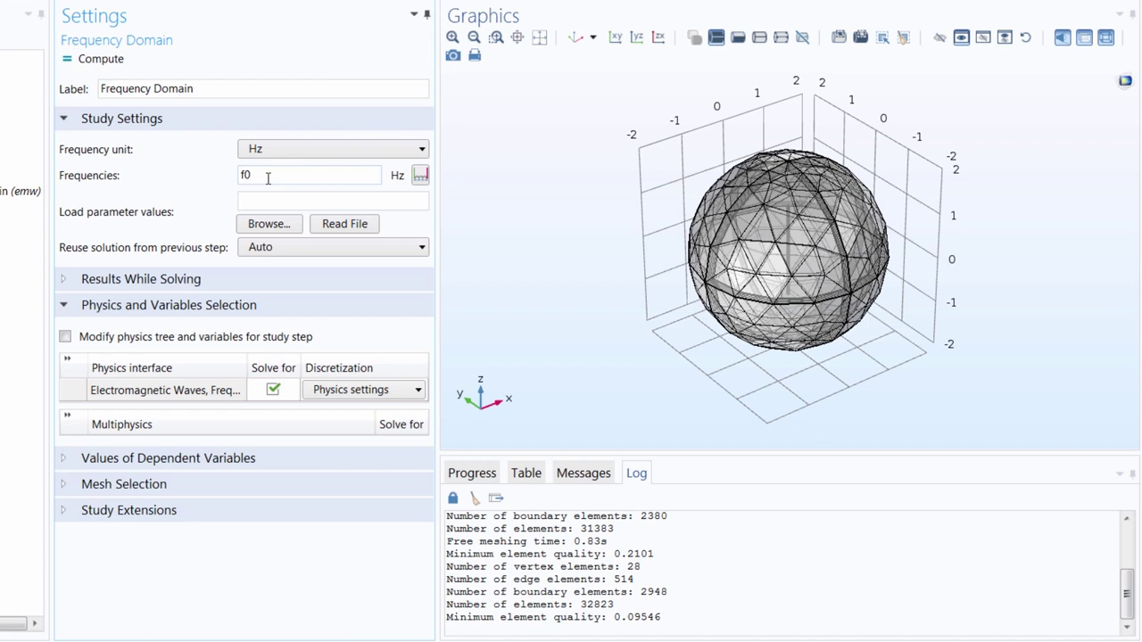
click(92, 59)
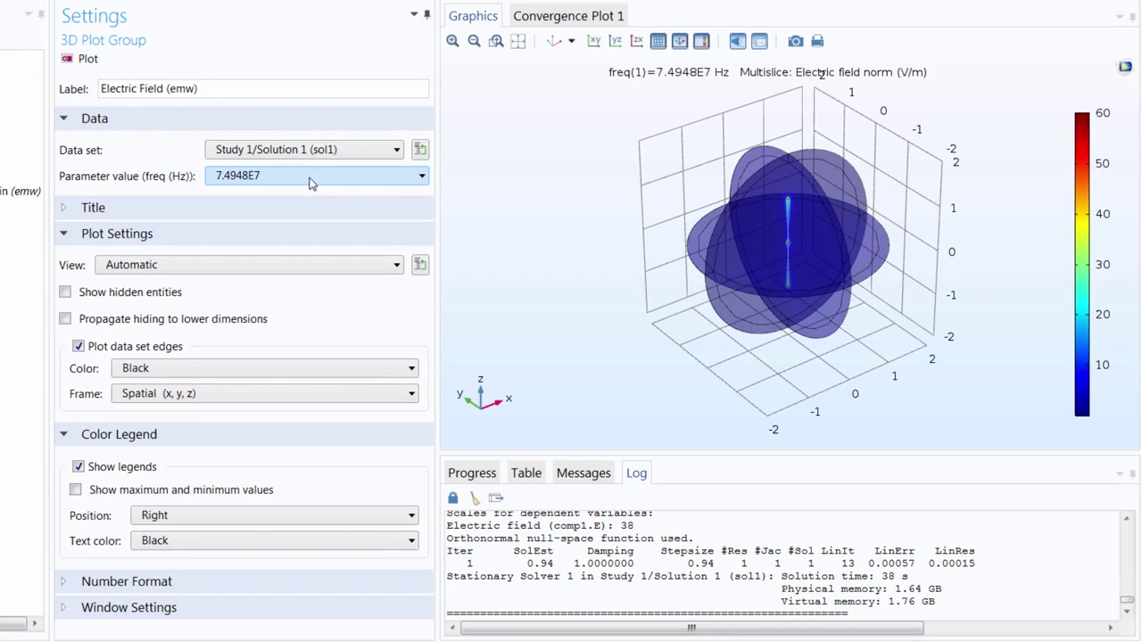
Turn off transparency for the electric field plot and open the settings of its multislice
click(758, 41)
drag(786, 242, 751, 222)
scroll(803, 241, up, 2)
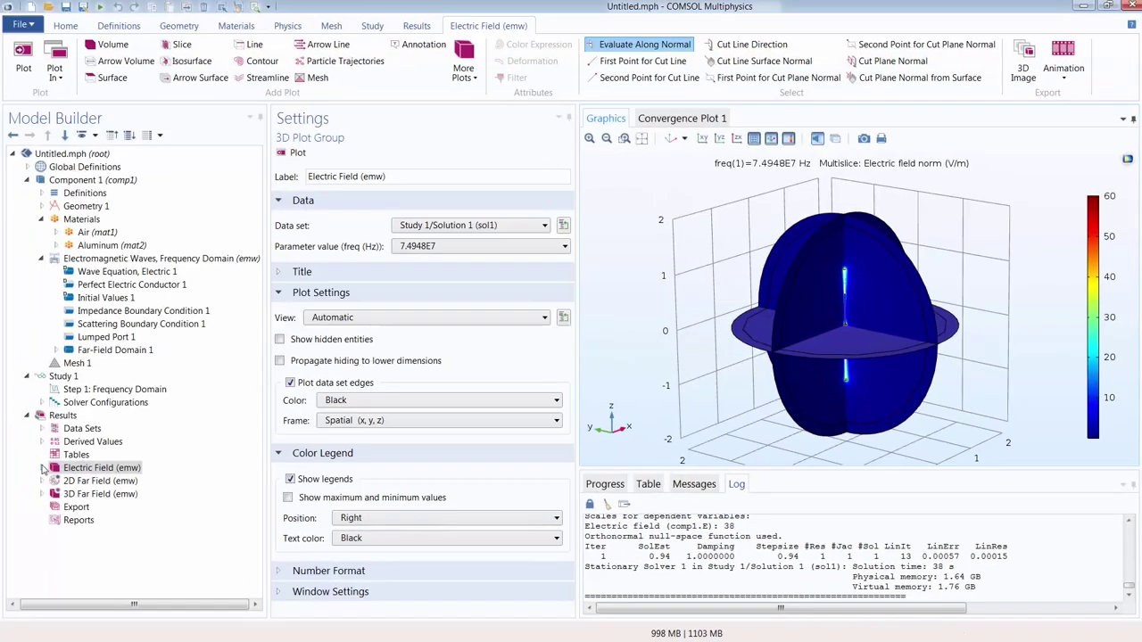
click(40, 468)
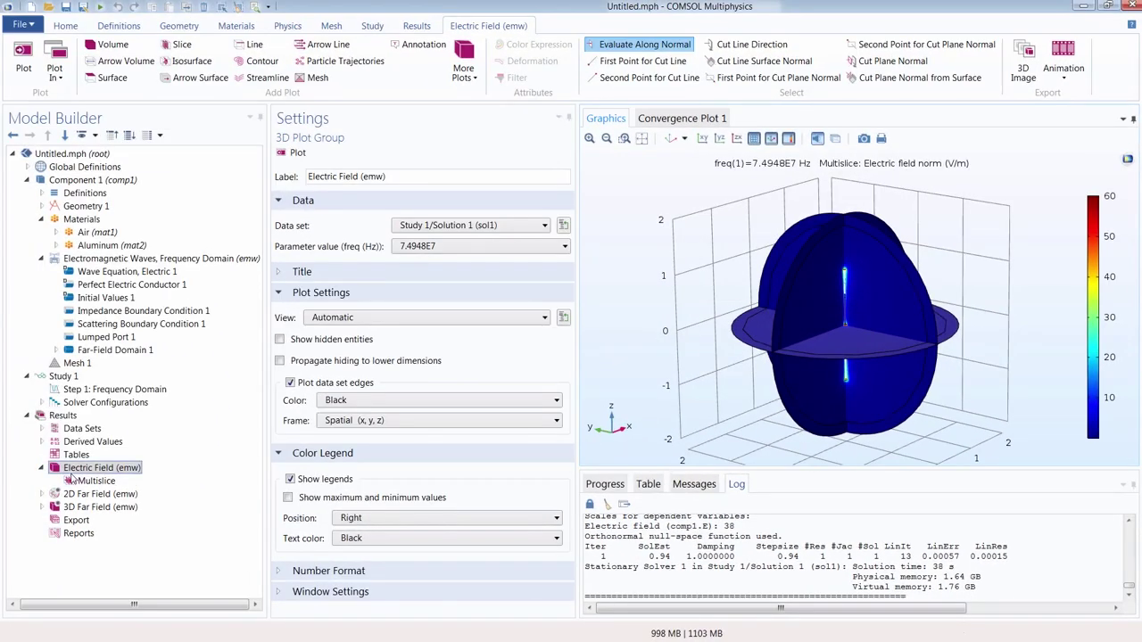
click(78, 481)
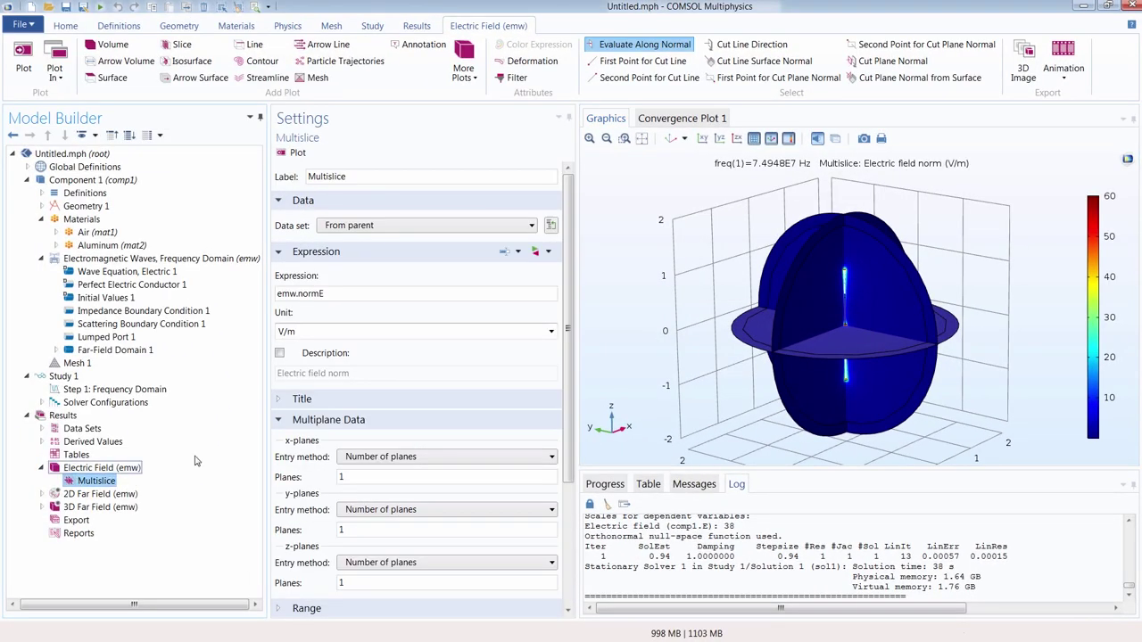
drag(757, 344, 748, 335)
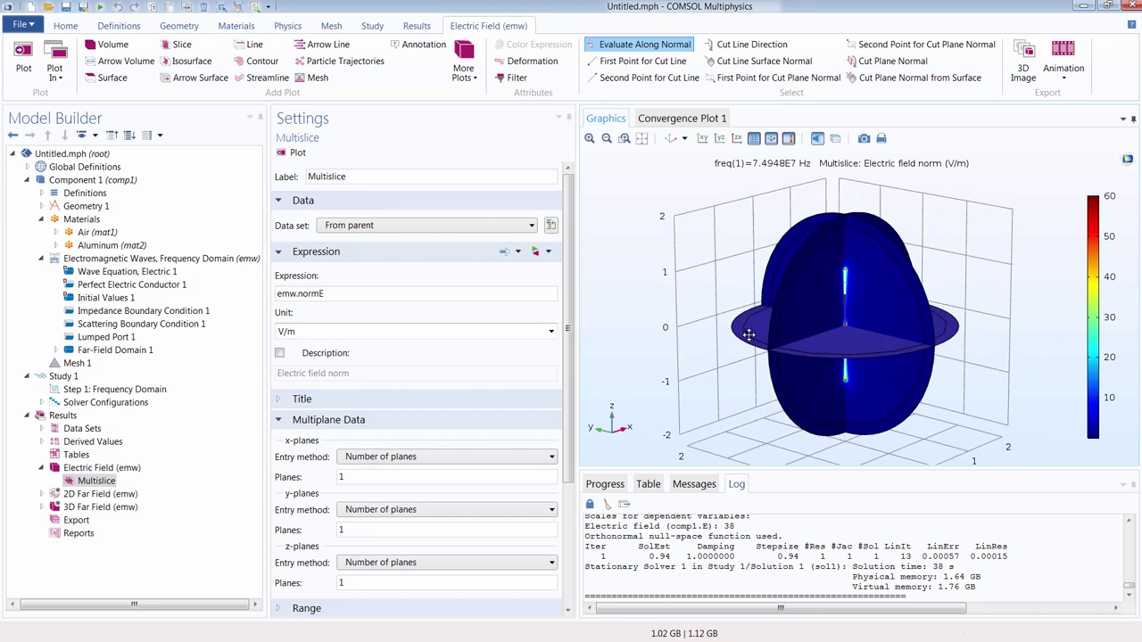
Add a selection to the Study 1/Solution 1 data set and set its geometric entity level to Domain
click(41, 429)
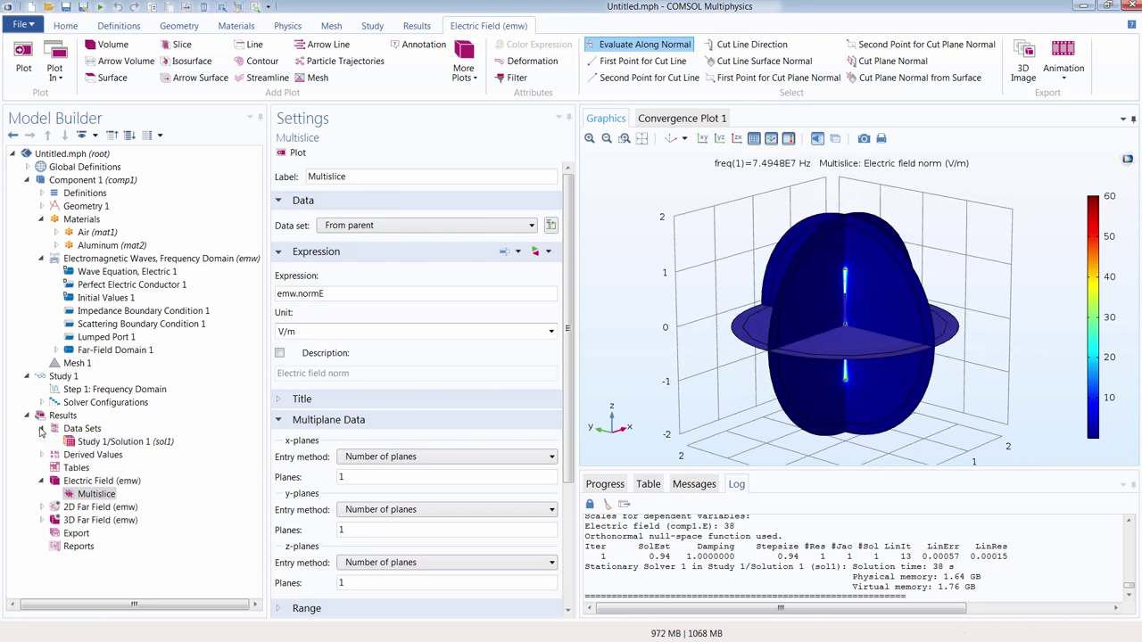
click(105, 444)
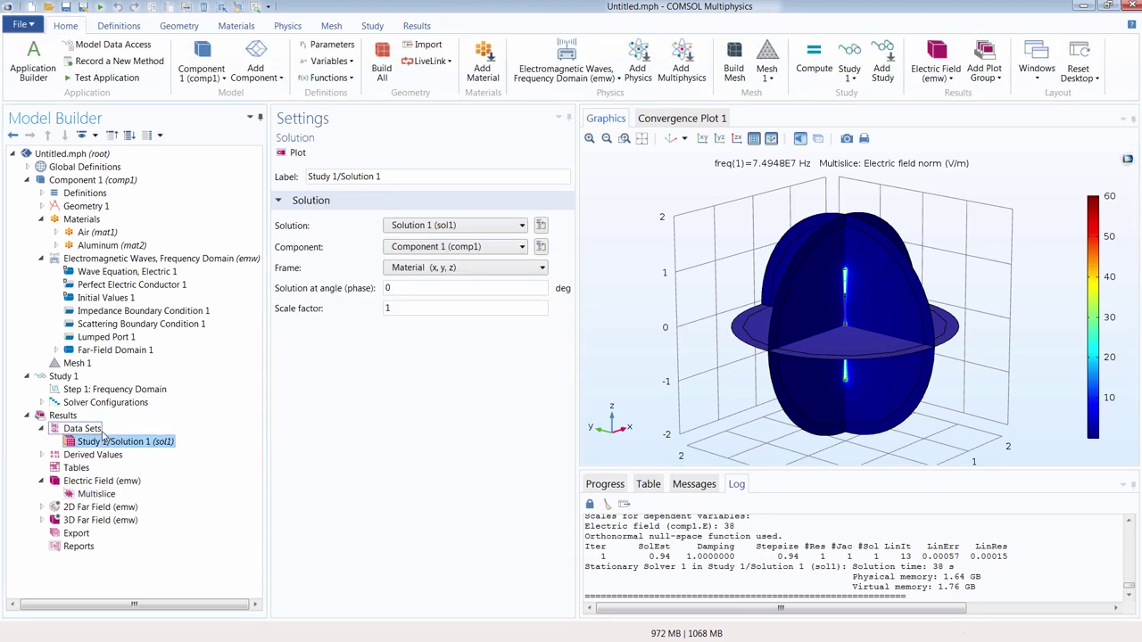
right_click(115, 449)
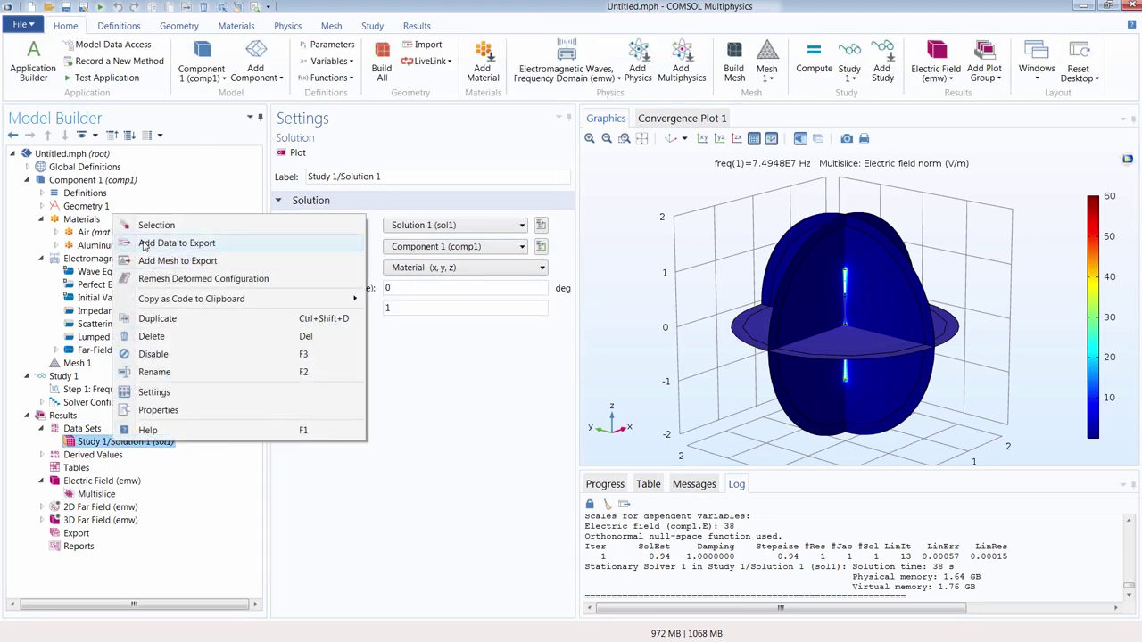
click(154, 226)
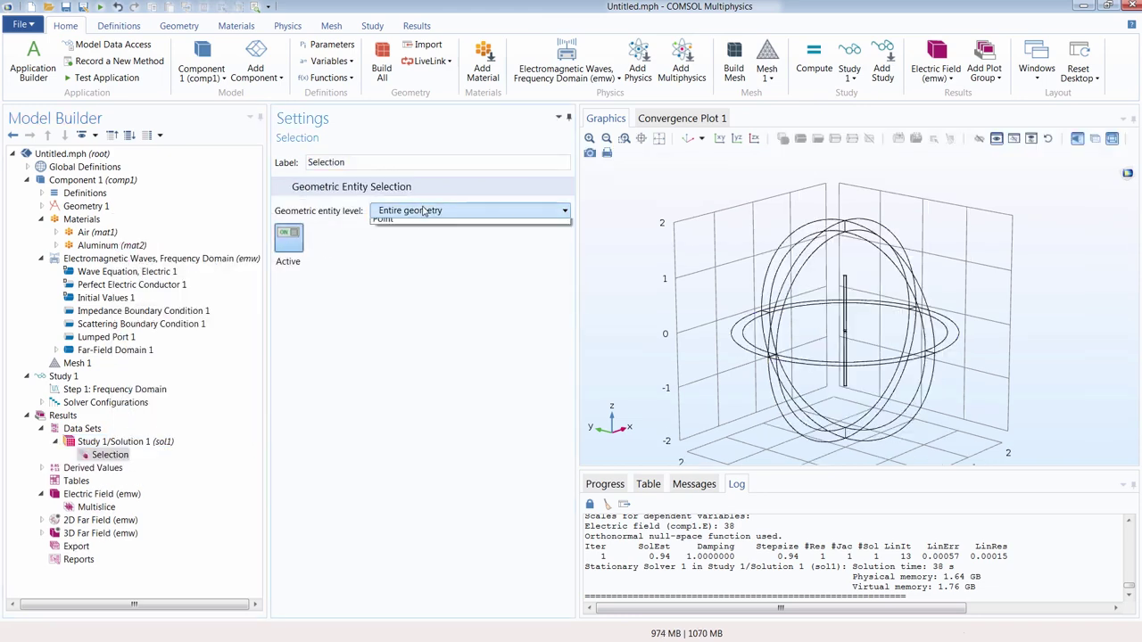
click(418, 210)
click(419, 236)
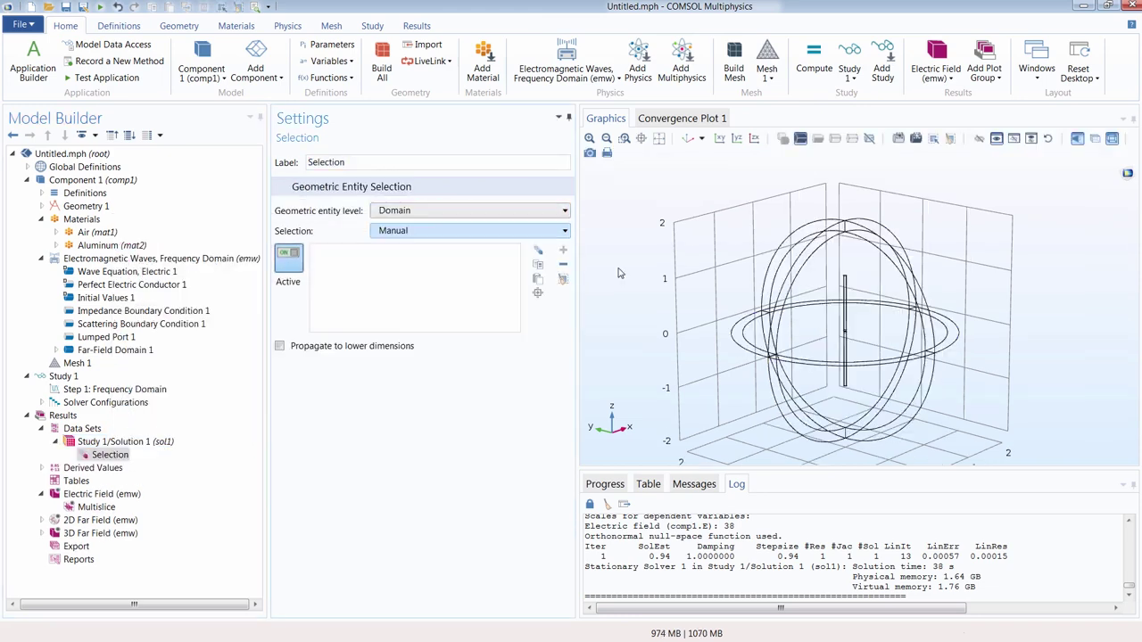
Select domain 5, the inner air sphere, for the data set selection, propagate it to lower dimensions, and show the electric field multislice
click(803, 332)
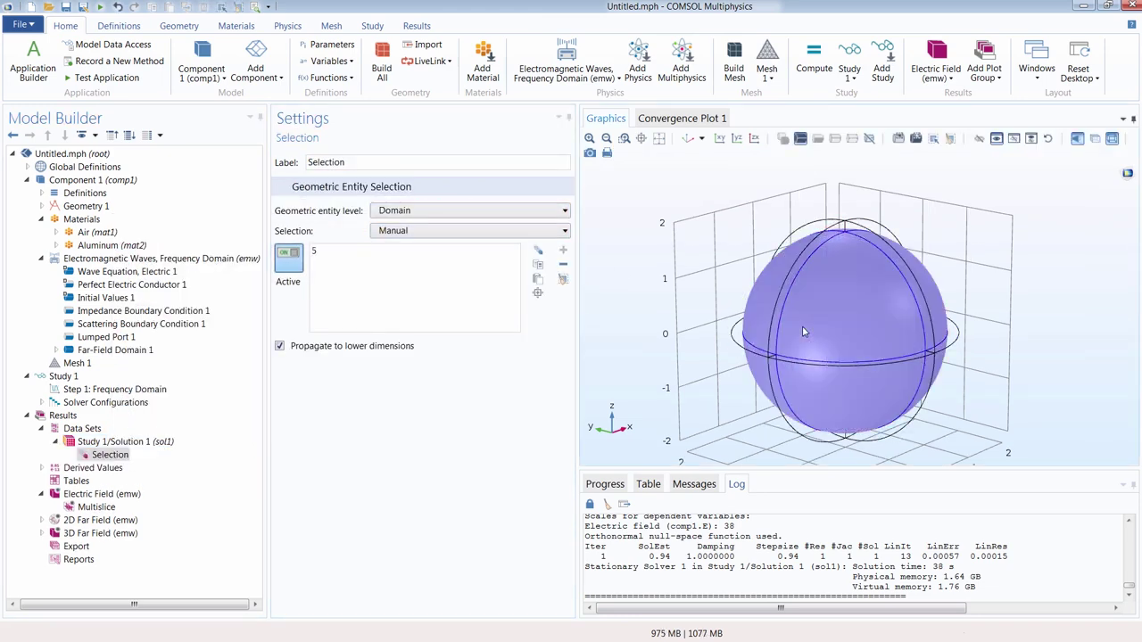
click(85, 507)
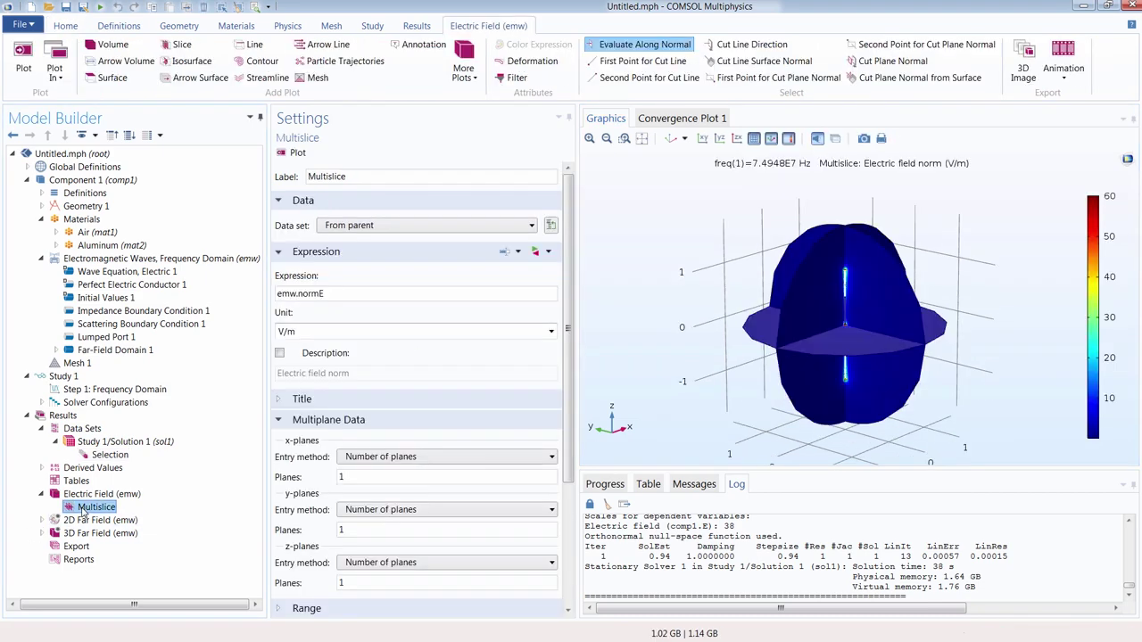
drag(801, 381, 848, 331)
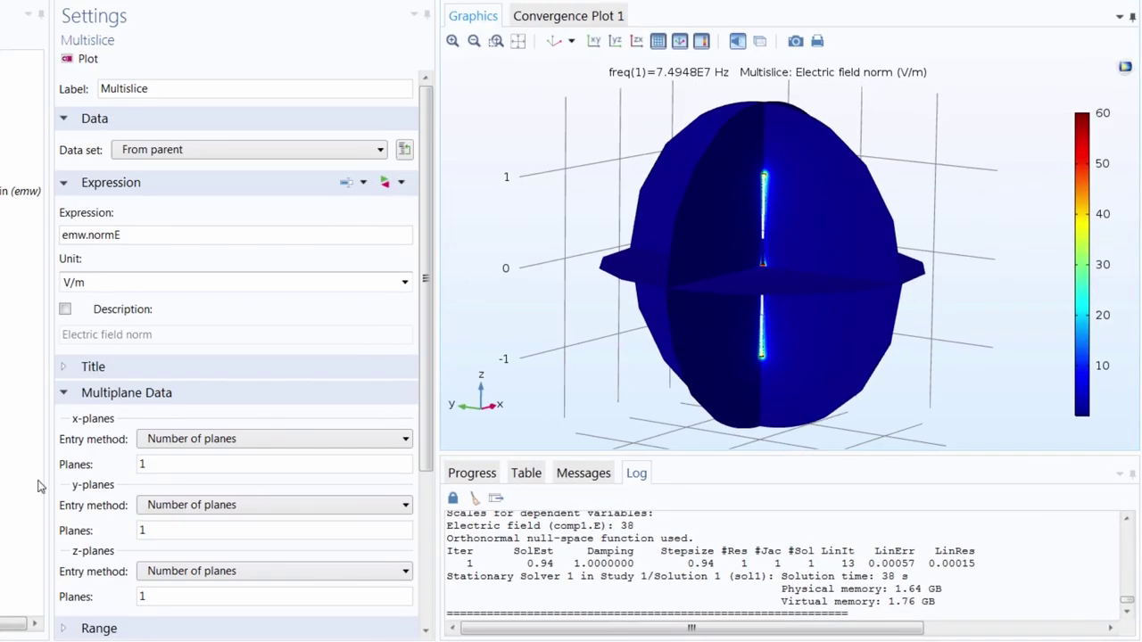
Enable a manual color range for the multislice and set its maximum to 25
scroll(93, 507, down, 5)
click(69, 408)
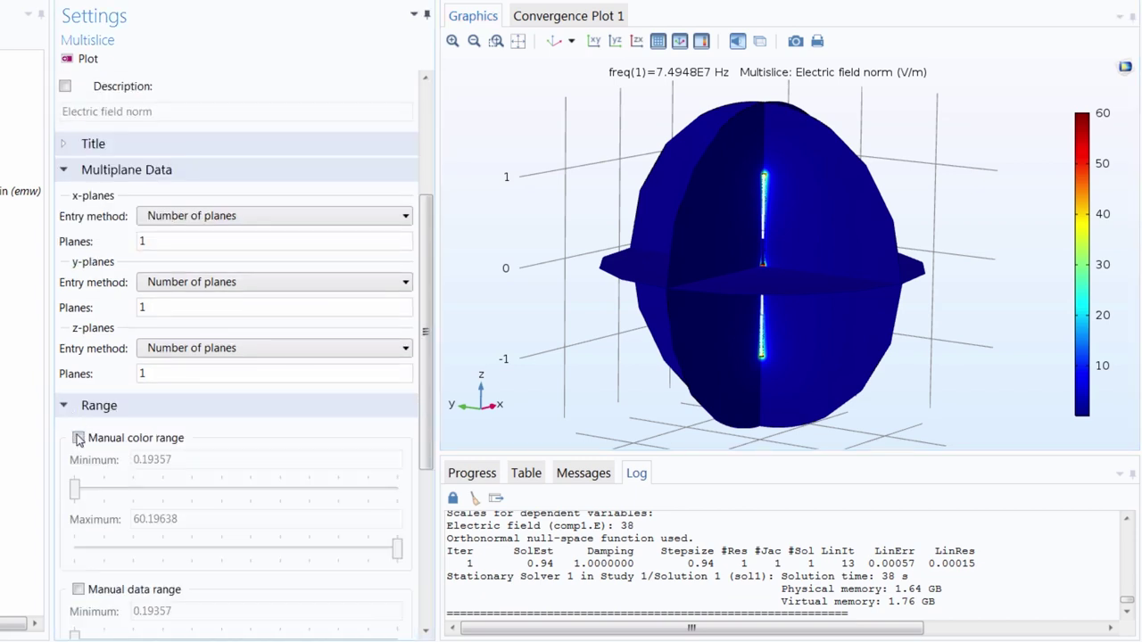
click(78, 438)
drag(397, 549, 194, 566)
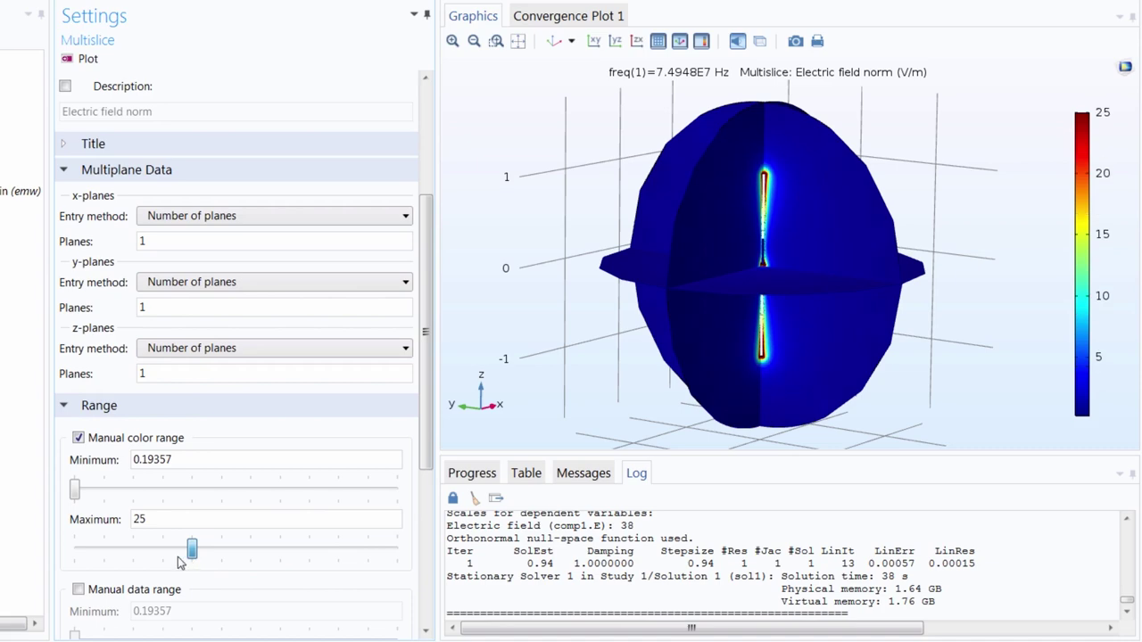
drag(660, 286, 722, 260)
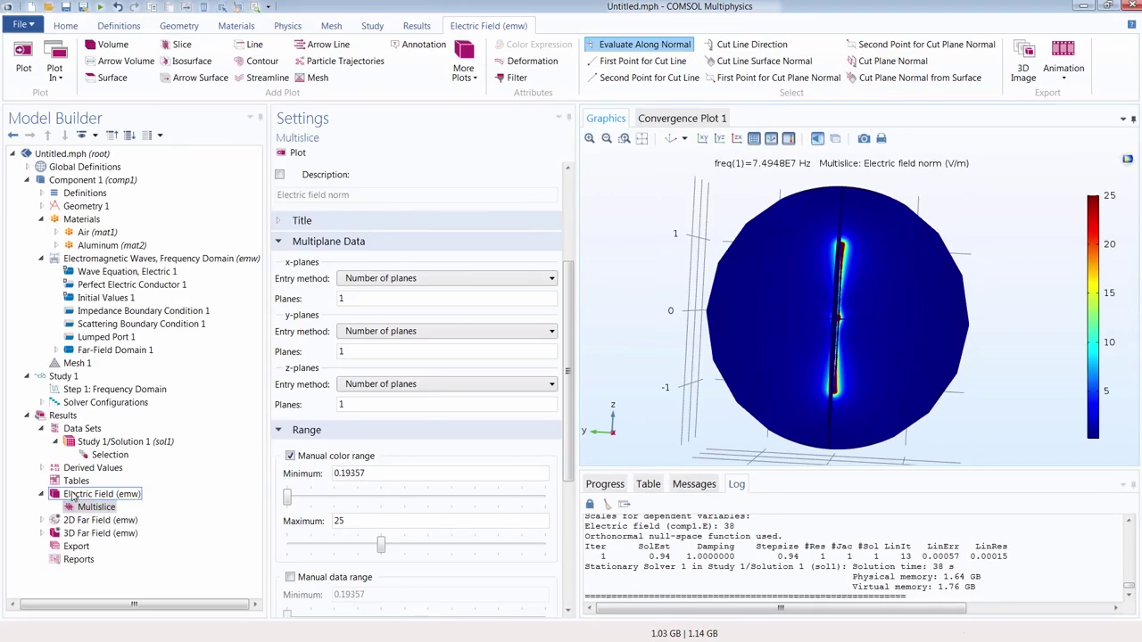
Add an arrow volume plot of the electric field to the Electric Field plot group
right_click(76, 496)
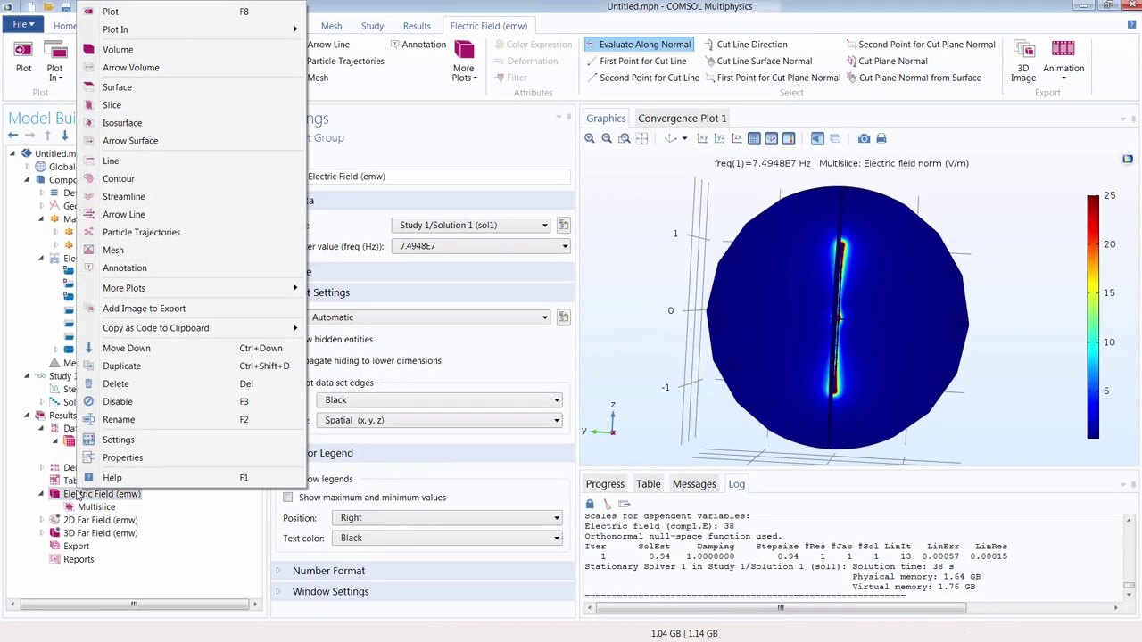
click(131, 68)
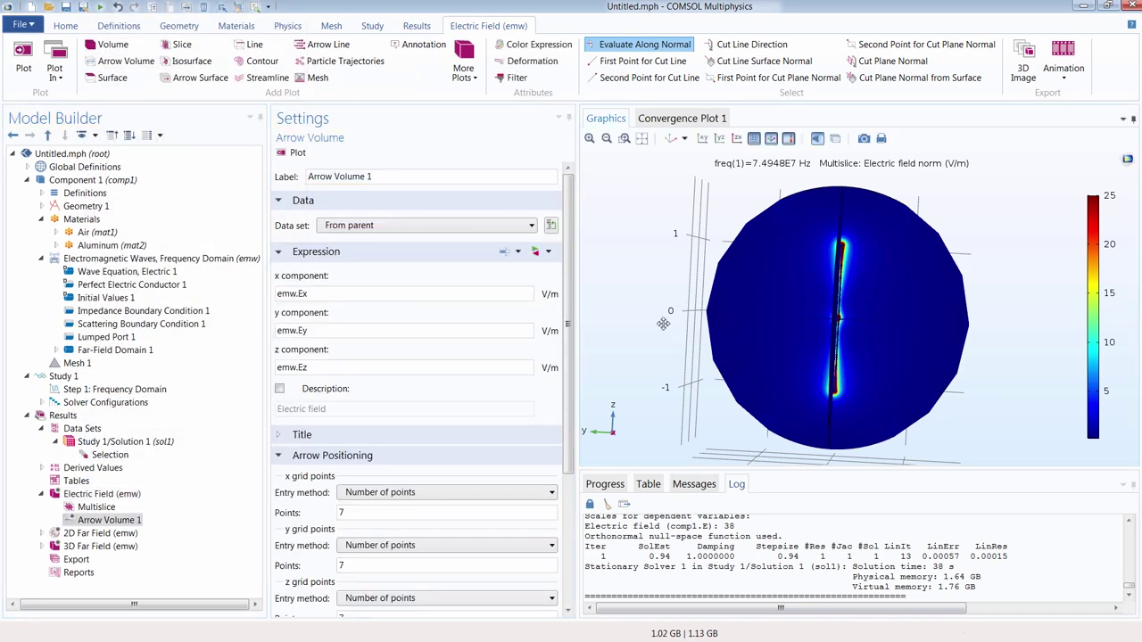
mouse_move(663, 324)
mouse_down()
mouse_move(619, 339)
mouse_move(664, 339)
mouse_up()
Set the electric field arrow volume's grid to 20 x points, 20 y points and 1 z point, and plot it
scroll(333, 549, down, 4)
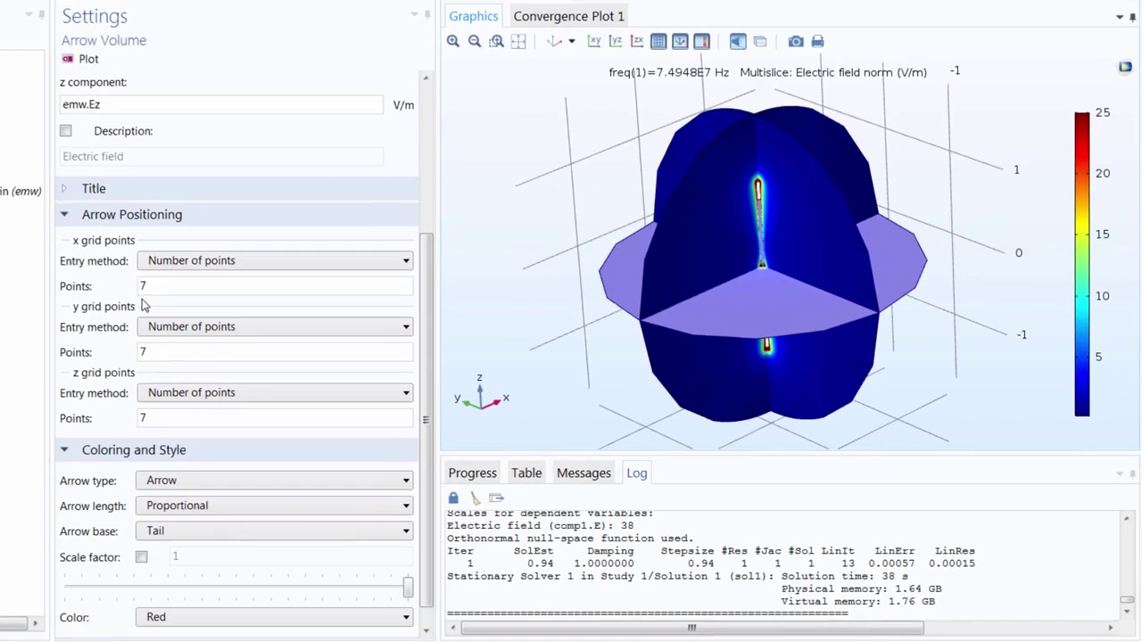
double_click(151, 287)
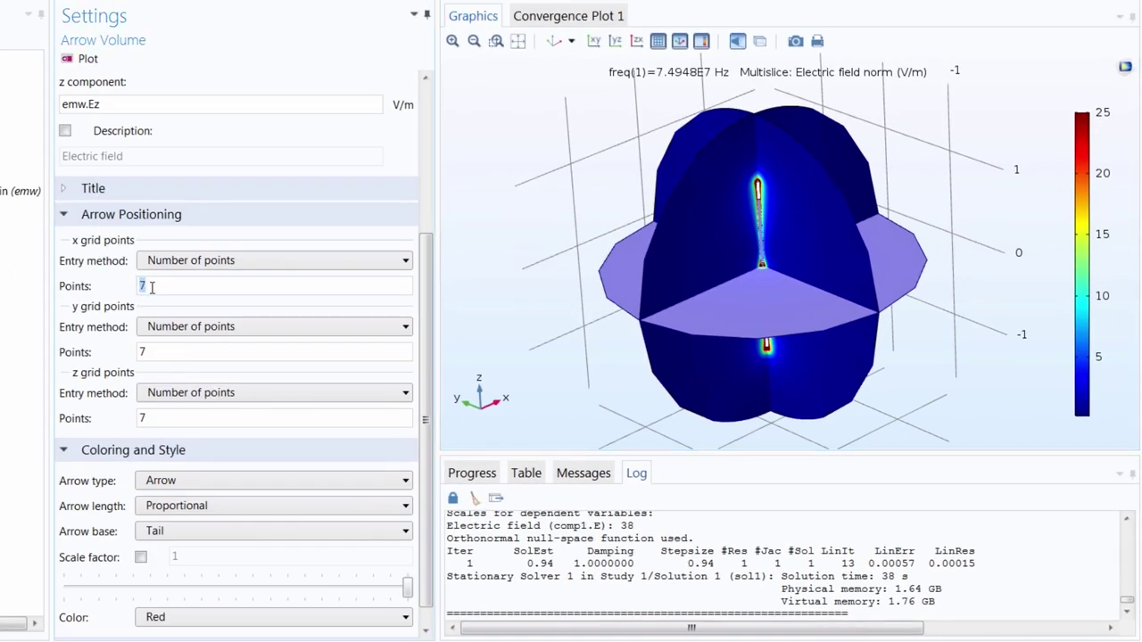
double_click(155, 356)
text(20)
click(149, 417)
text(1)
click(77, 58)
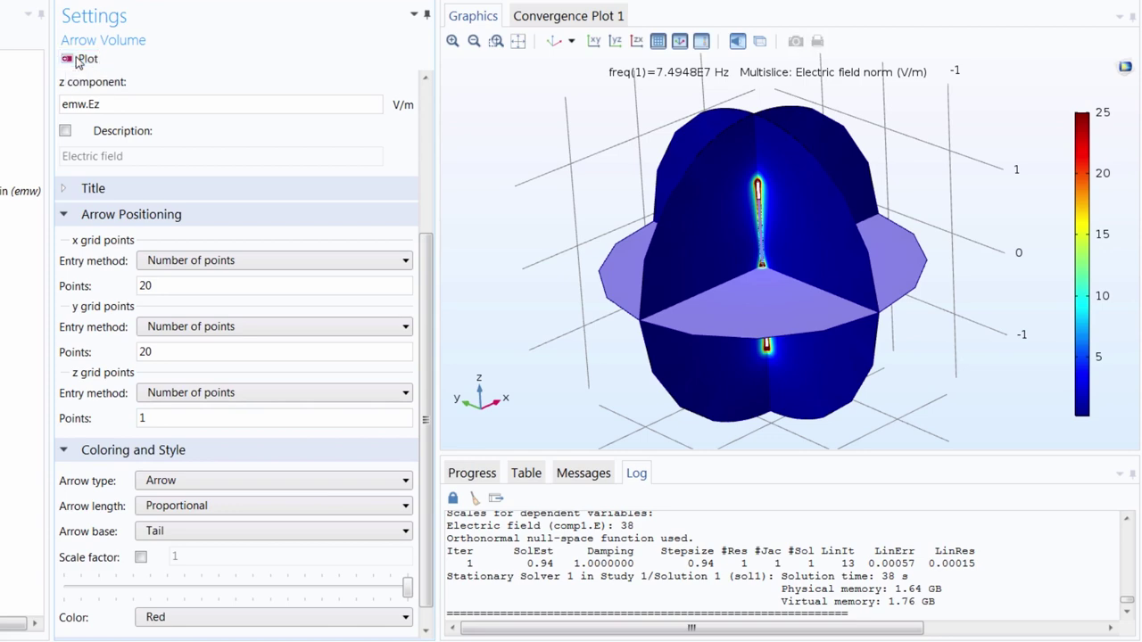
drag(679, 271, 733, 268)
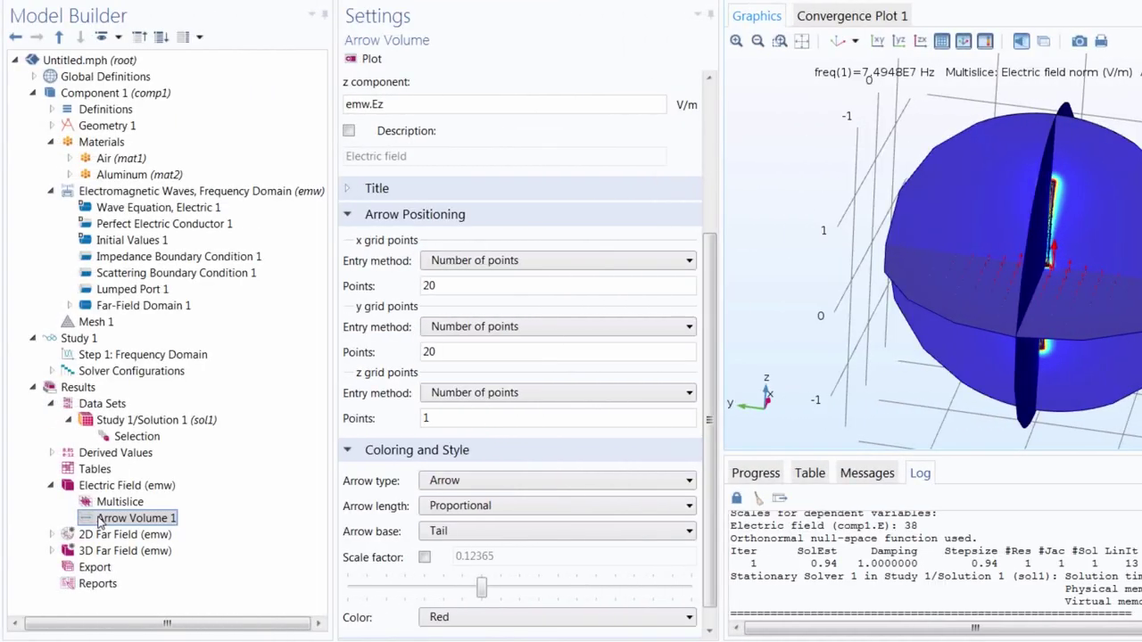
Duplicate Arrow Volume 1, set the copy's expression to the magnetic field (emw.Hx, emw.Hy, emw.Hz), and plot it
right_click(100, 518)
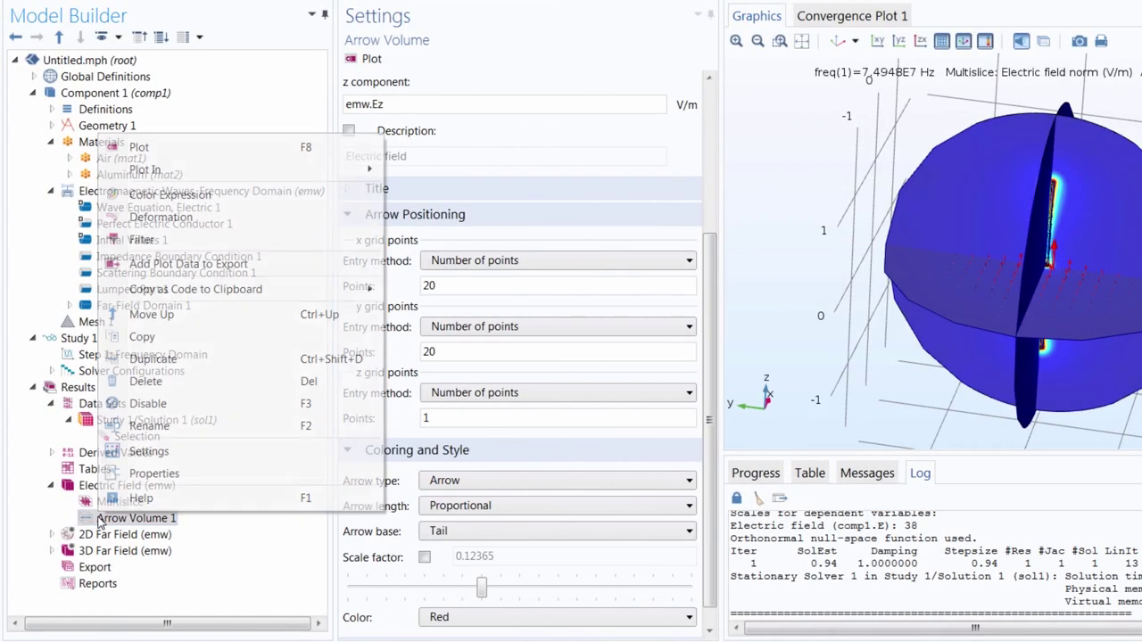
click(173, 359)
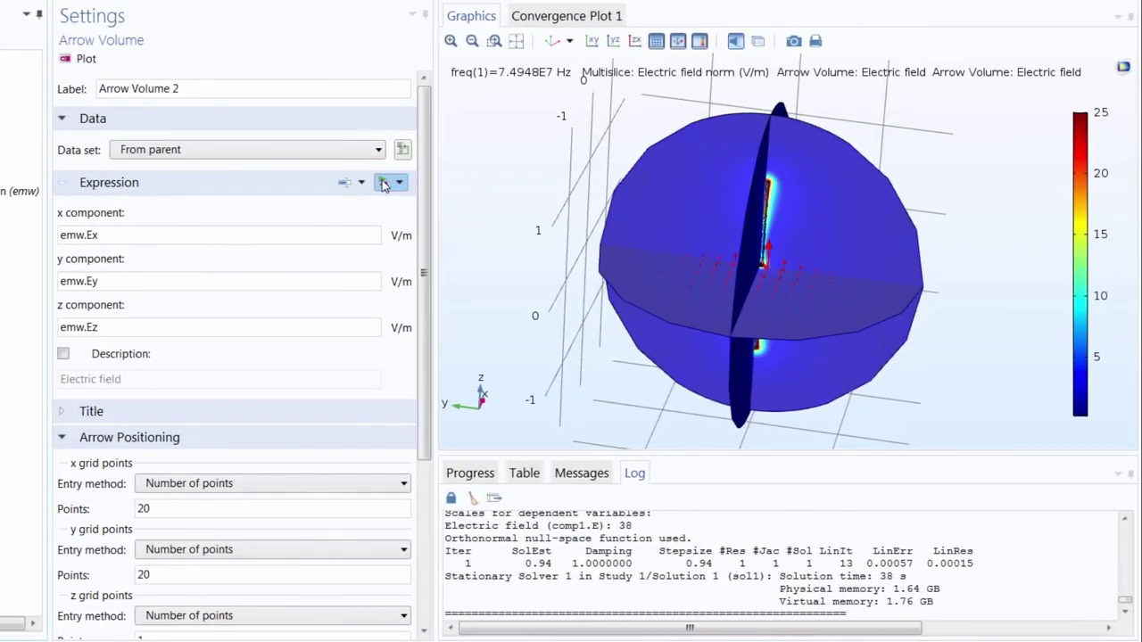
click(384, 182)
text(mag)
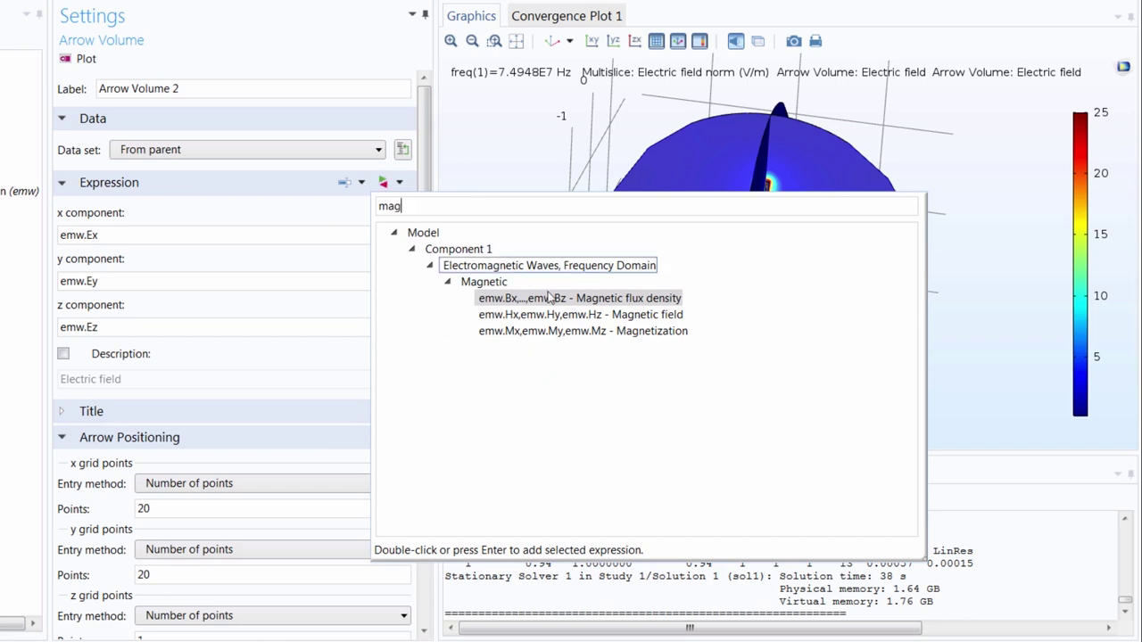
double_click(489, 315)
click(80, 59)
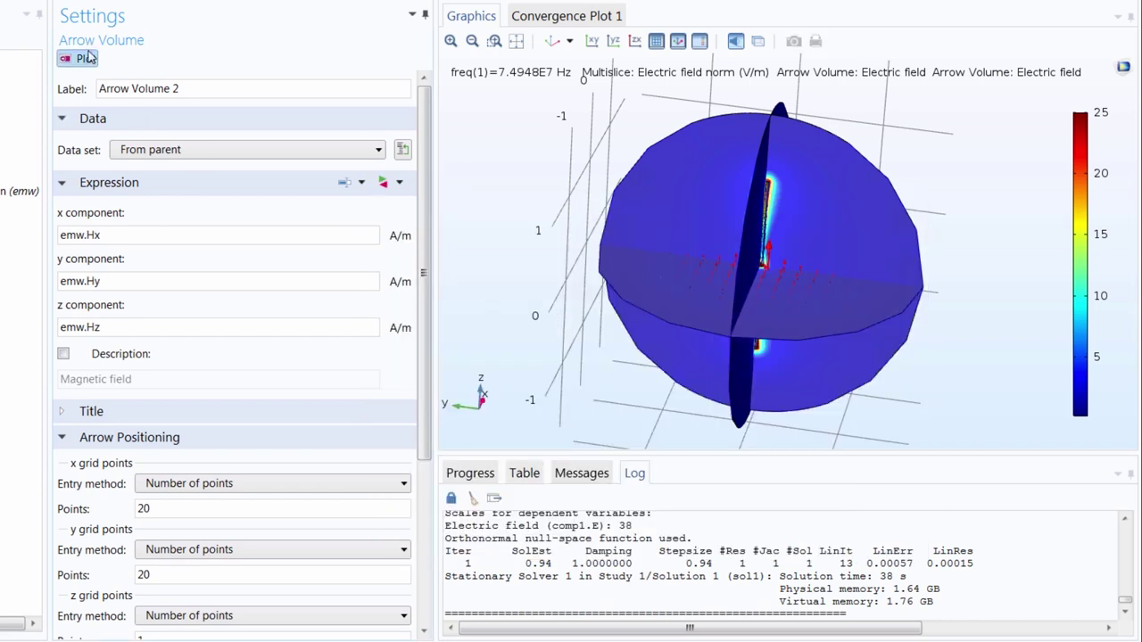
Set the color of the magnetic field arrows to green and view them around the antenna
scroll(325, 469, down, 5)
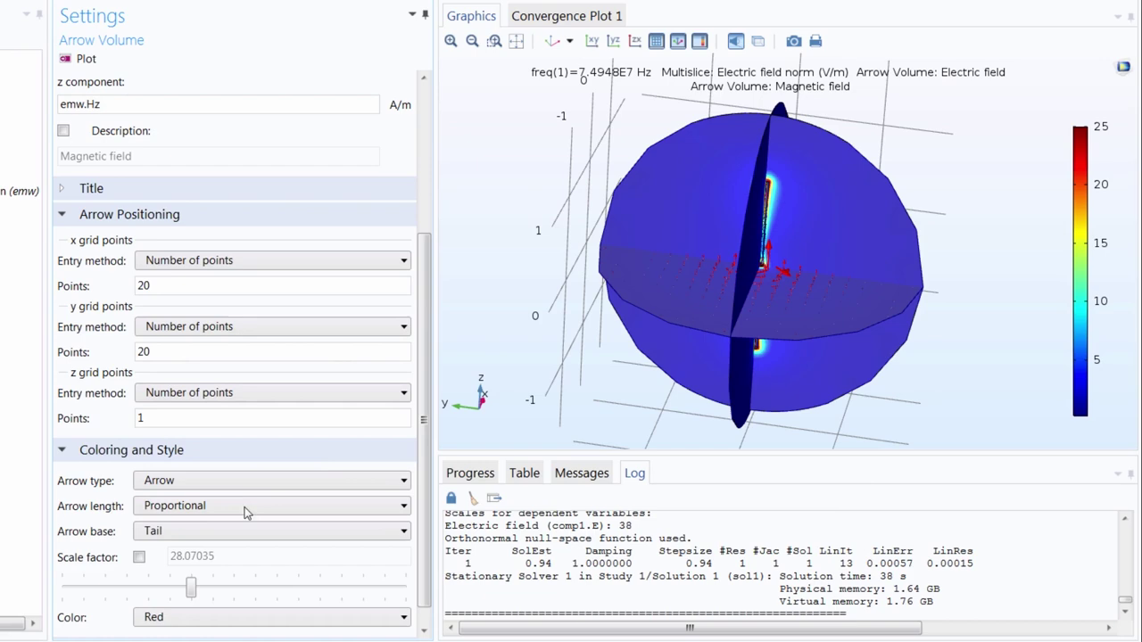
click(200, 616)
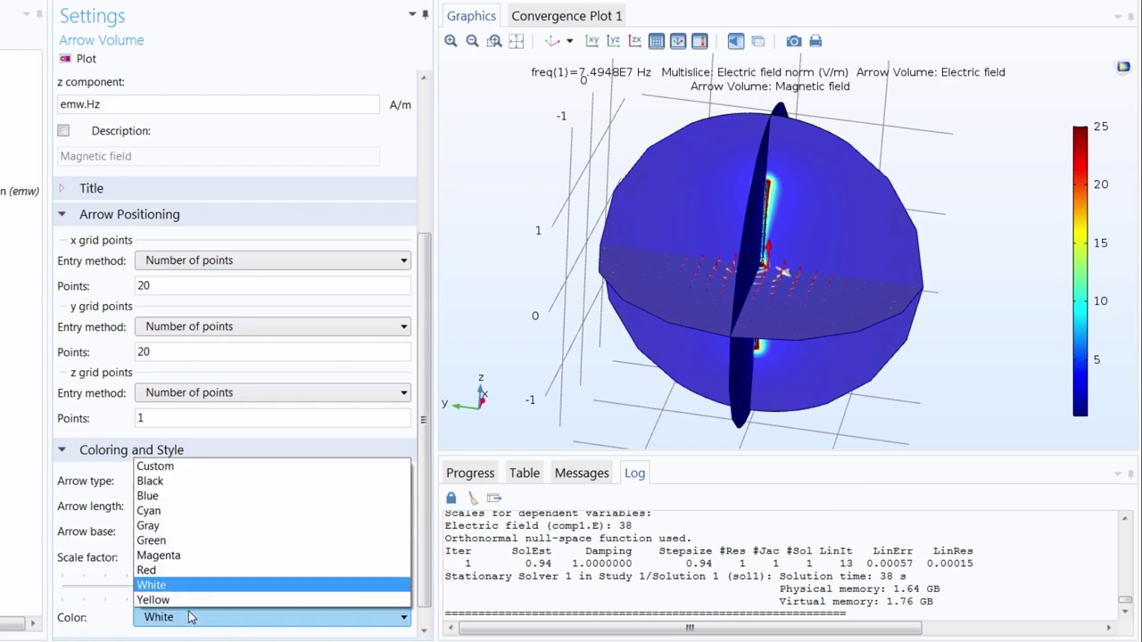
click(169, 539)
drag(695, 367, 773, 375)
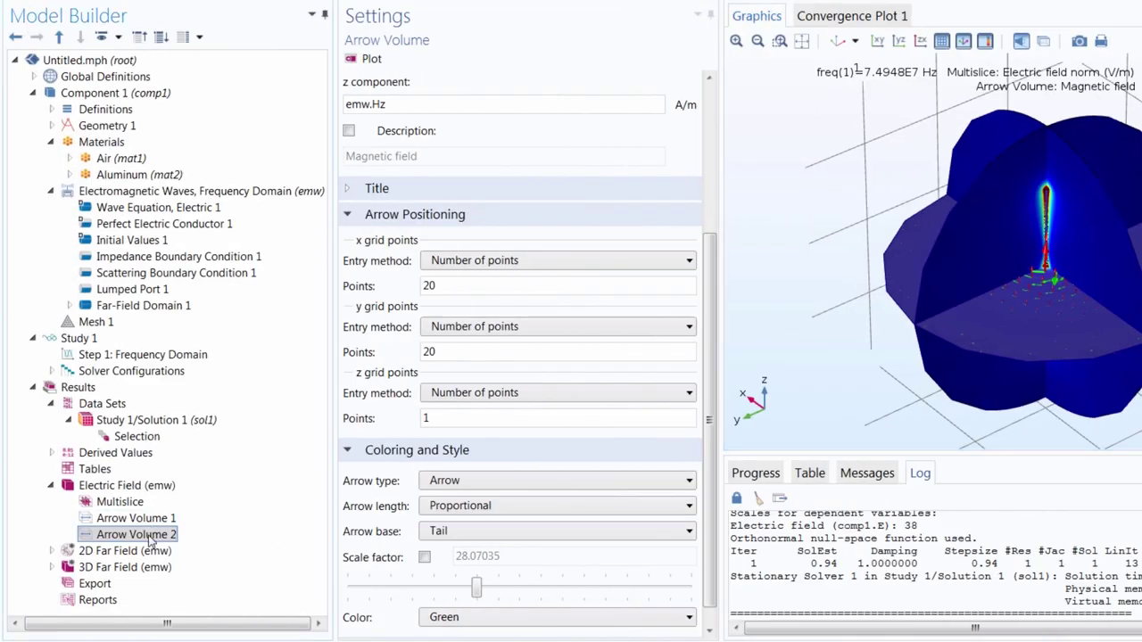
Duplicate Arrow Volume 2 and set the copy's expression to the time-average power flow (emw.Poavx to emw.Poavz)
right_click(150, 538)
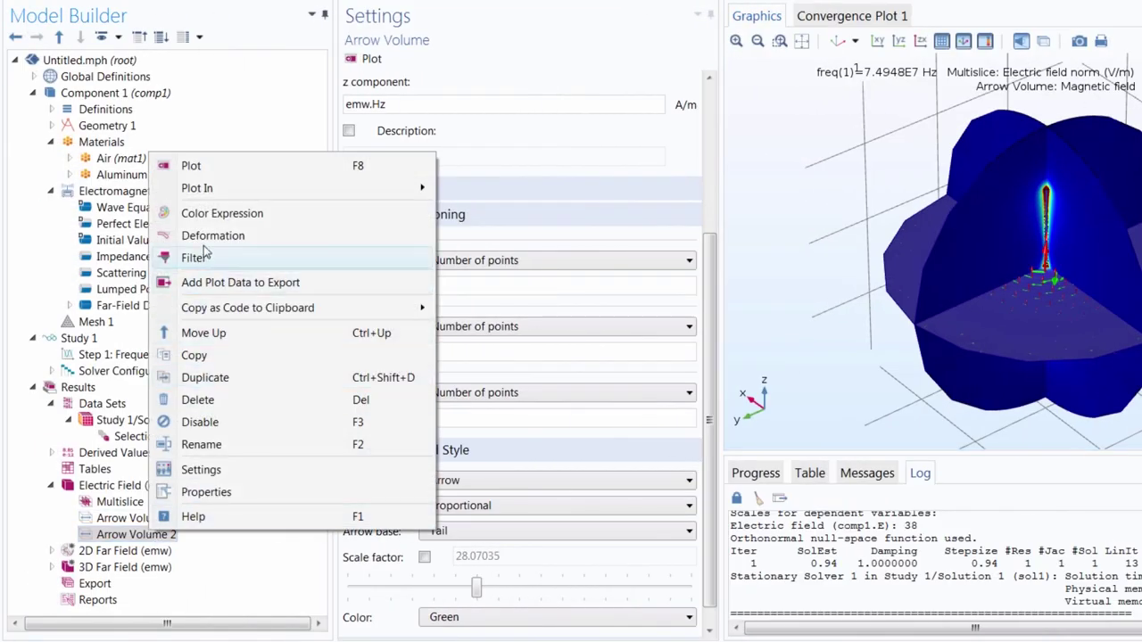
click(205, 379)
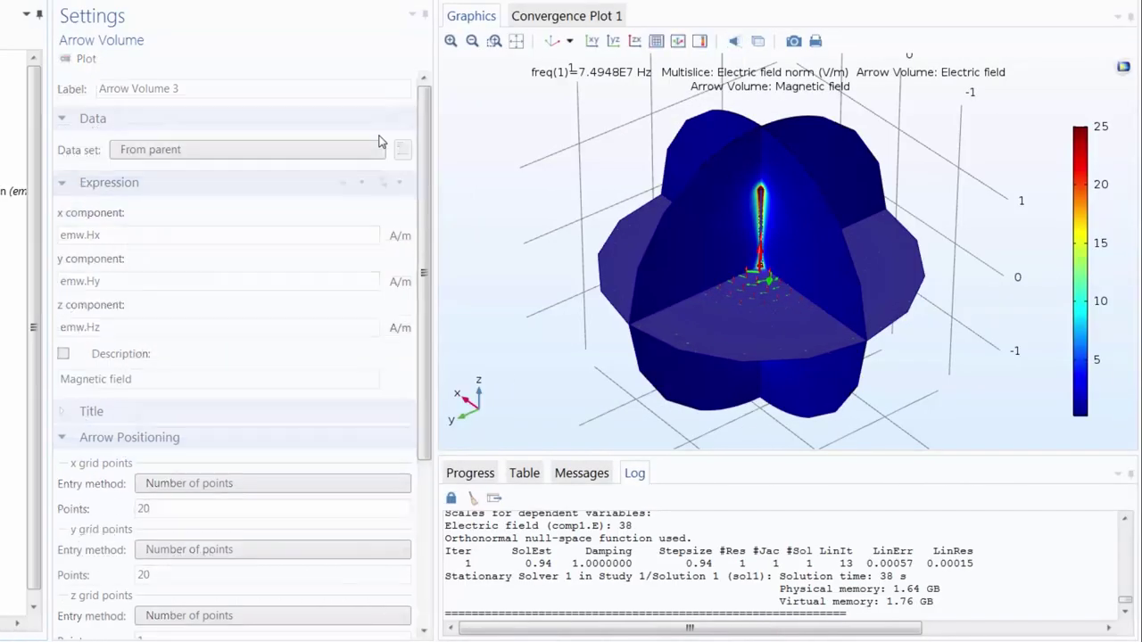
click(384, 183)
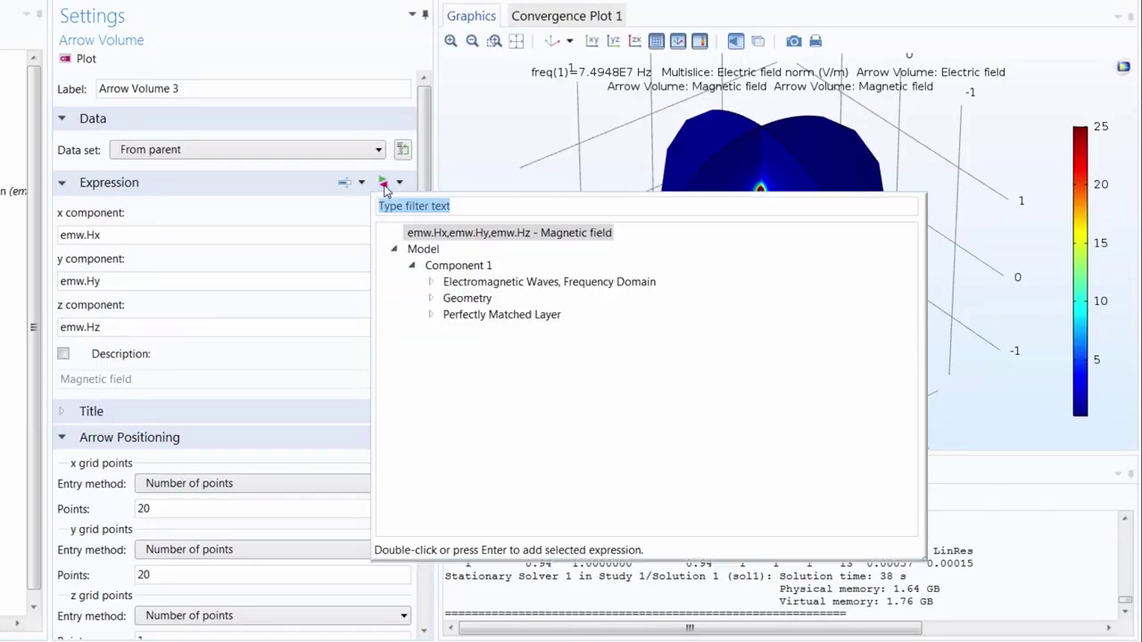
click(431, 282)
click(450, 331)
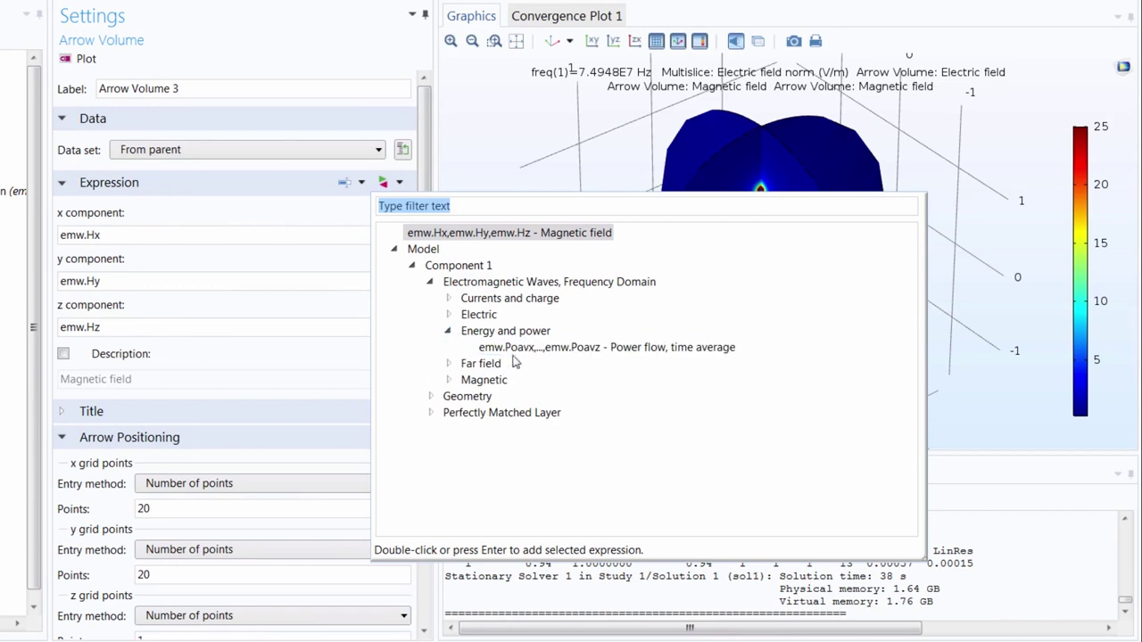
double_click(521, 348)
Color the power flow arrows white and inspect all three arrow plots up close around the antenna
scroll(223, 308, down, 3)
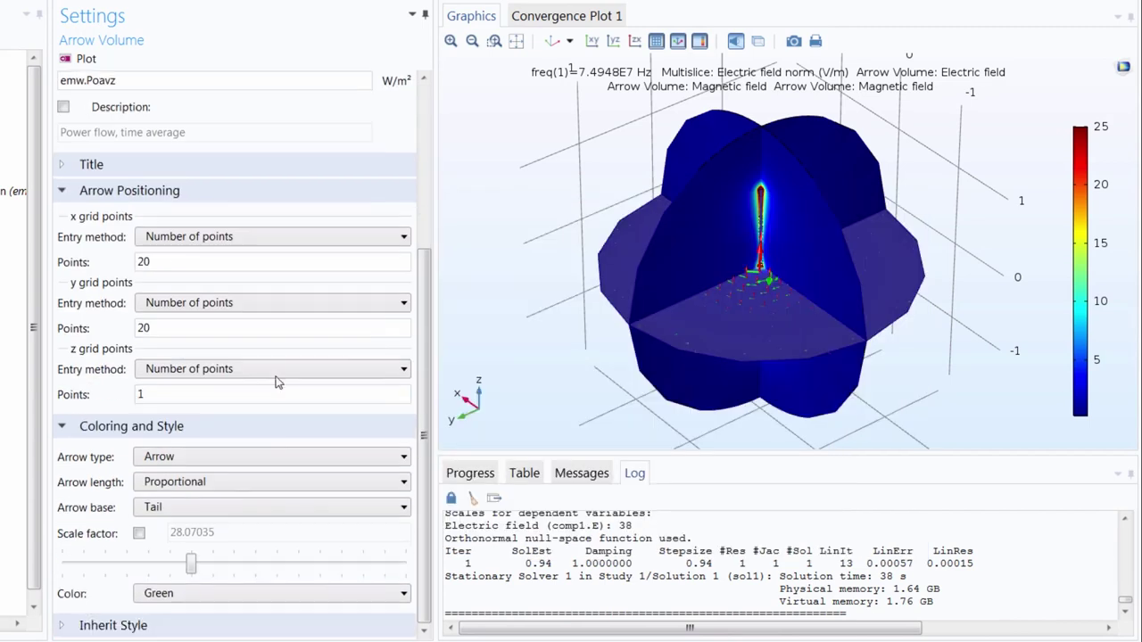
click(187, 593)
click(174, 561)
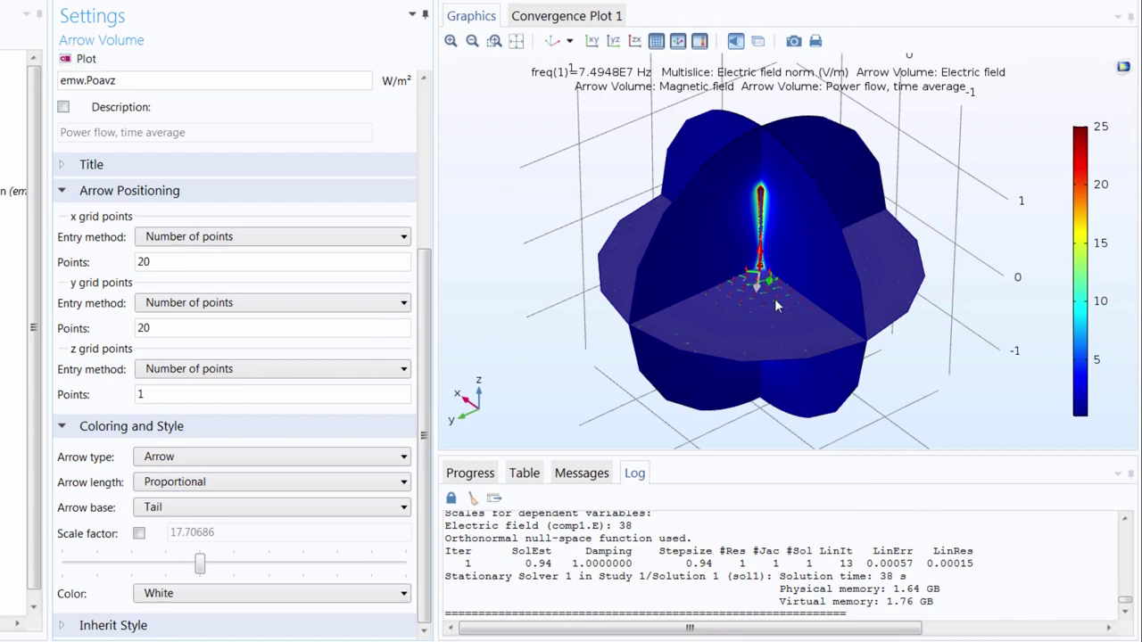
scroll(759, 263, up, 4)
drag(754, 258, 853, 300)
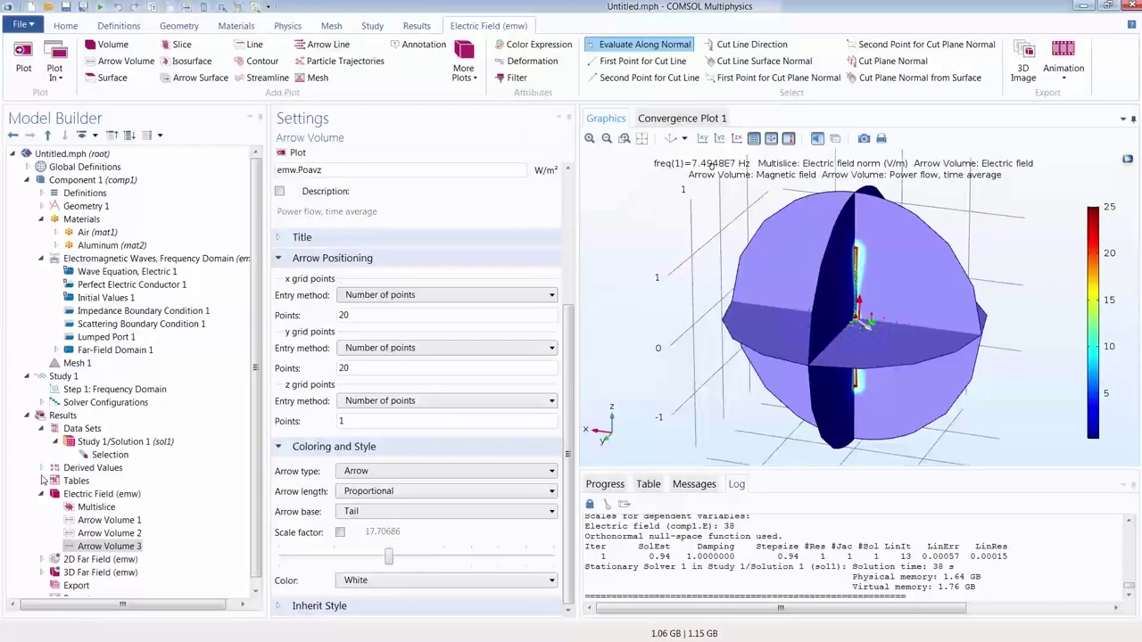
Collapse the Electric Field plot group and examine the shape of the 3D far-field radiation pattern
click(41, 494)
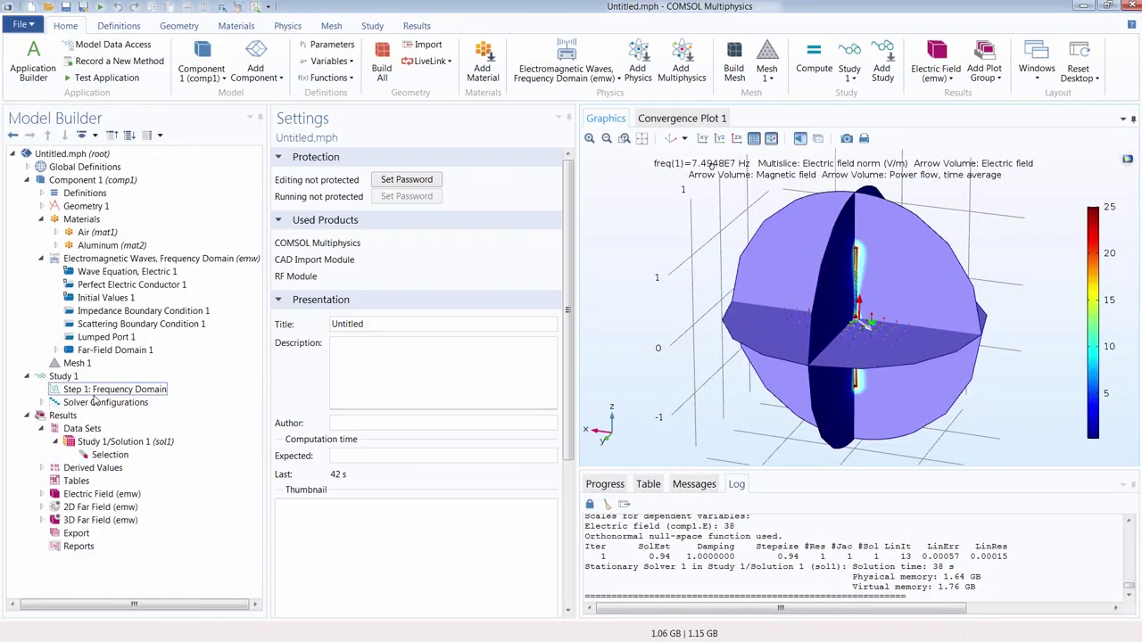
click(101, 520)
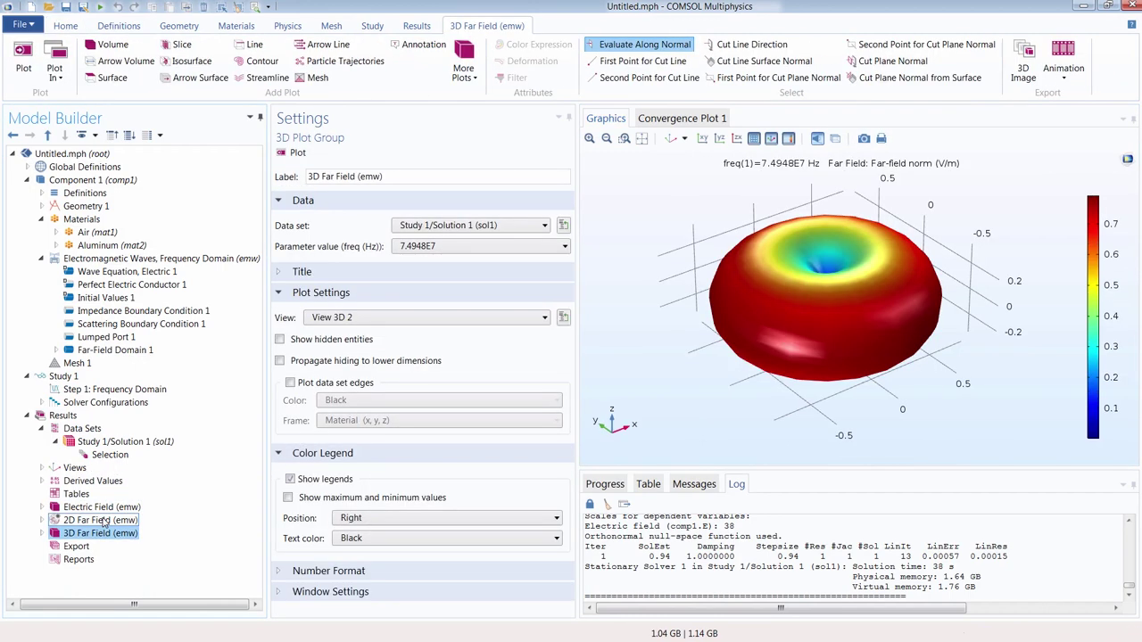
drag(863, 382, 862, 351)
drag(878, 346, 863, 386)
click(91, 534)
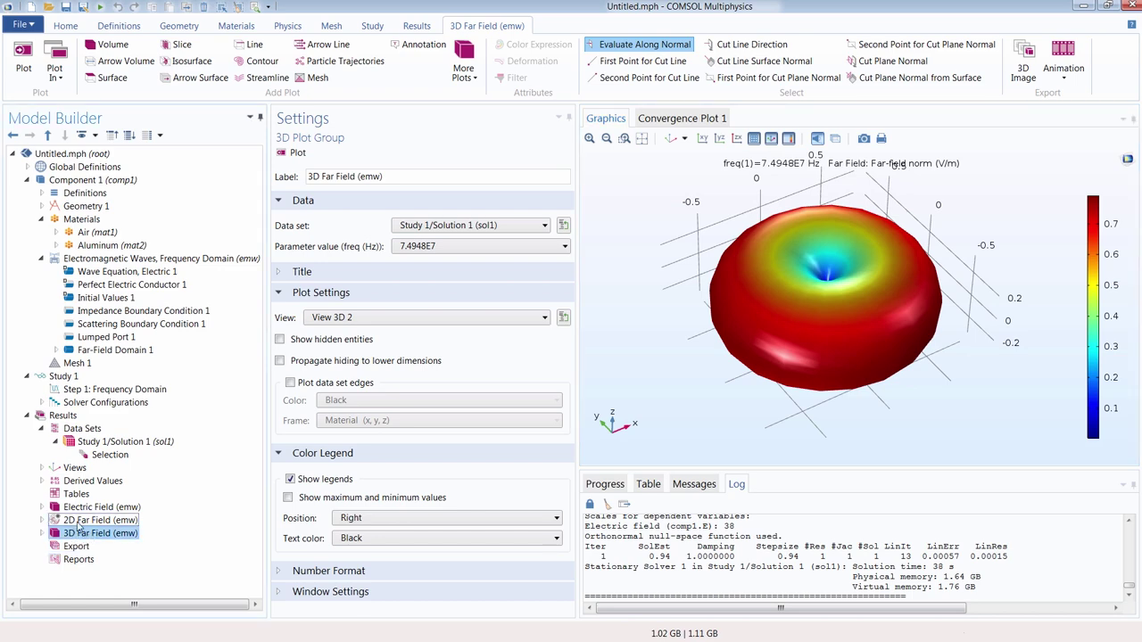
Show the 2D far-field polar plot and review the evaluation reference direction and normal of its Far Field 1 plot
click(77, 523)
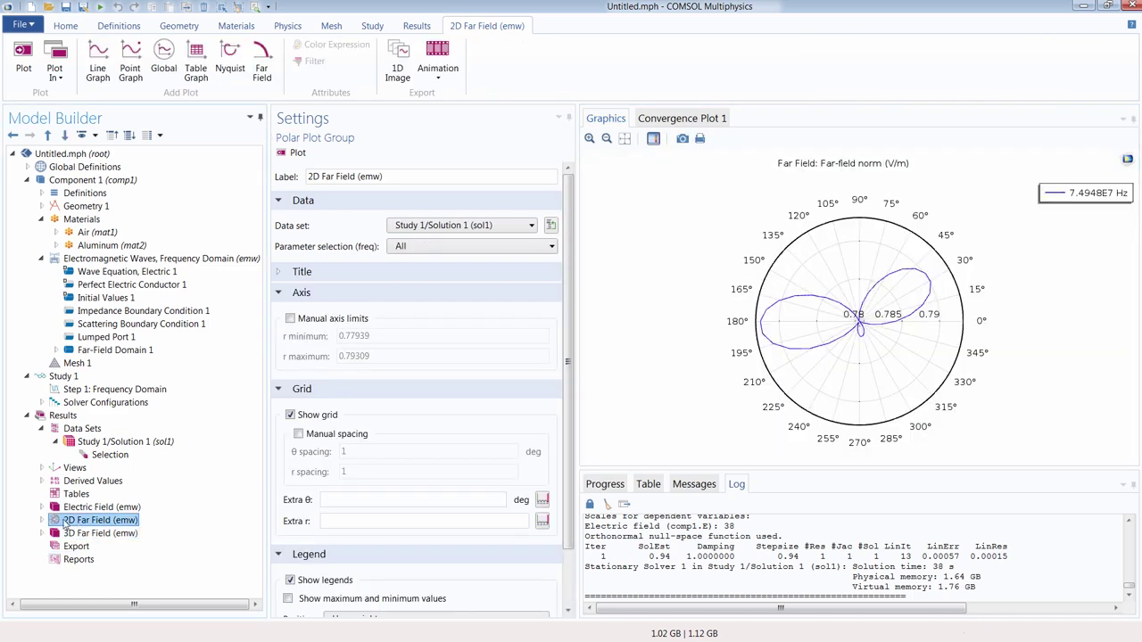
click(42, 520)
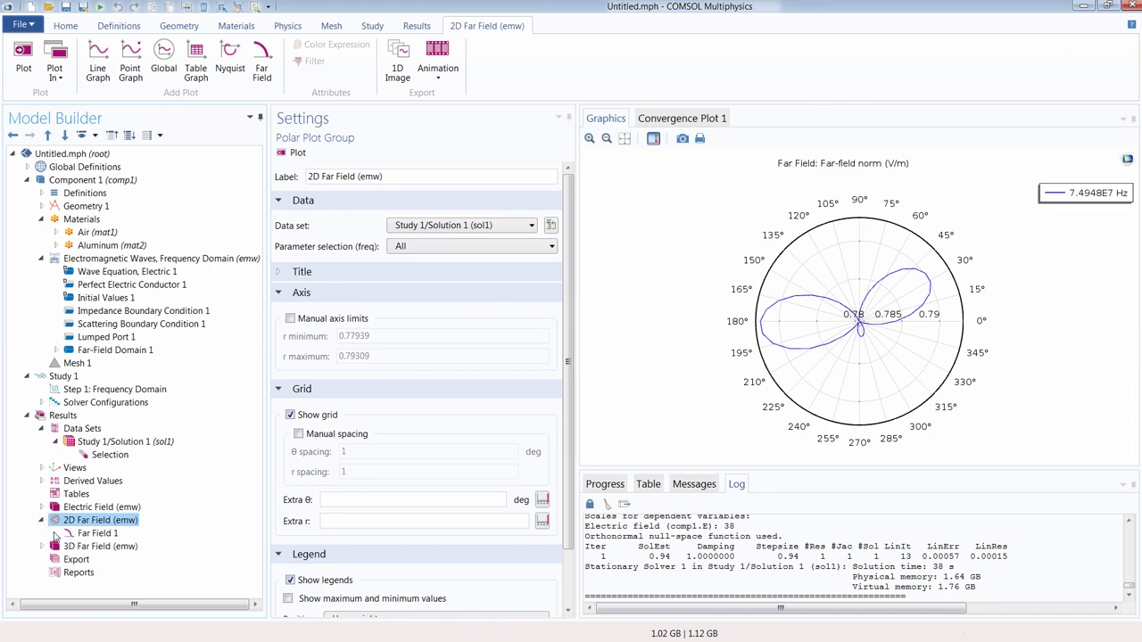
click(95, 534)
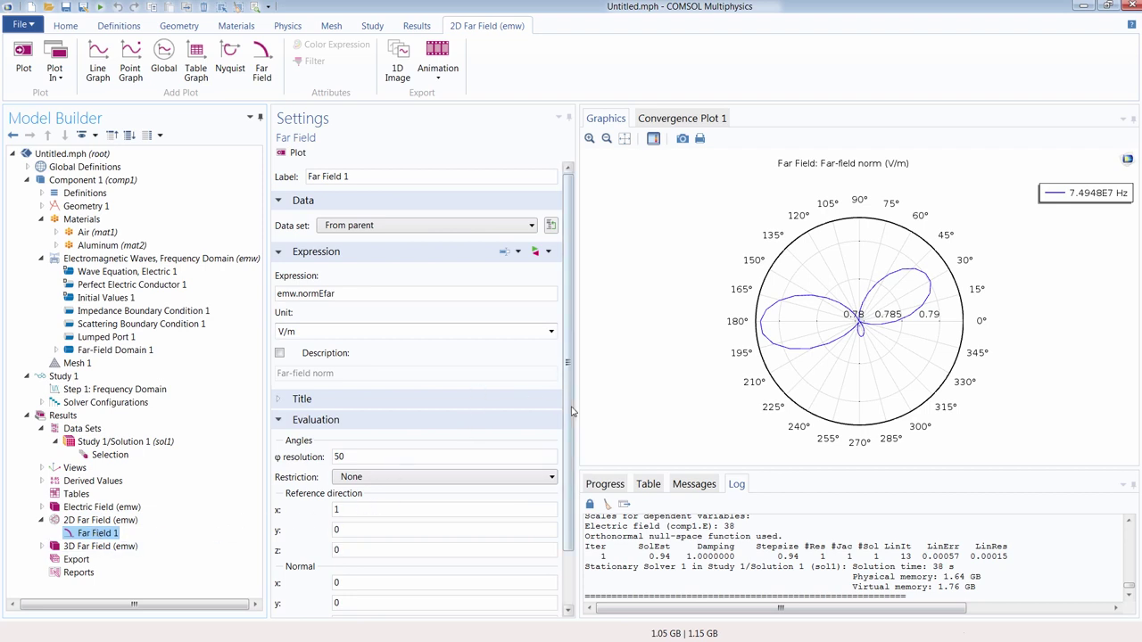
scroll(401, 499, down, 2)
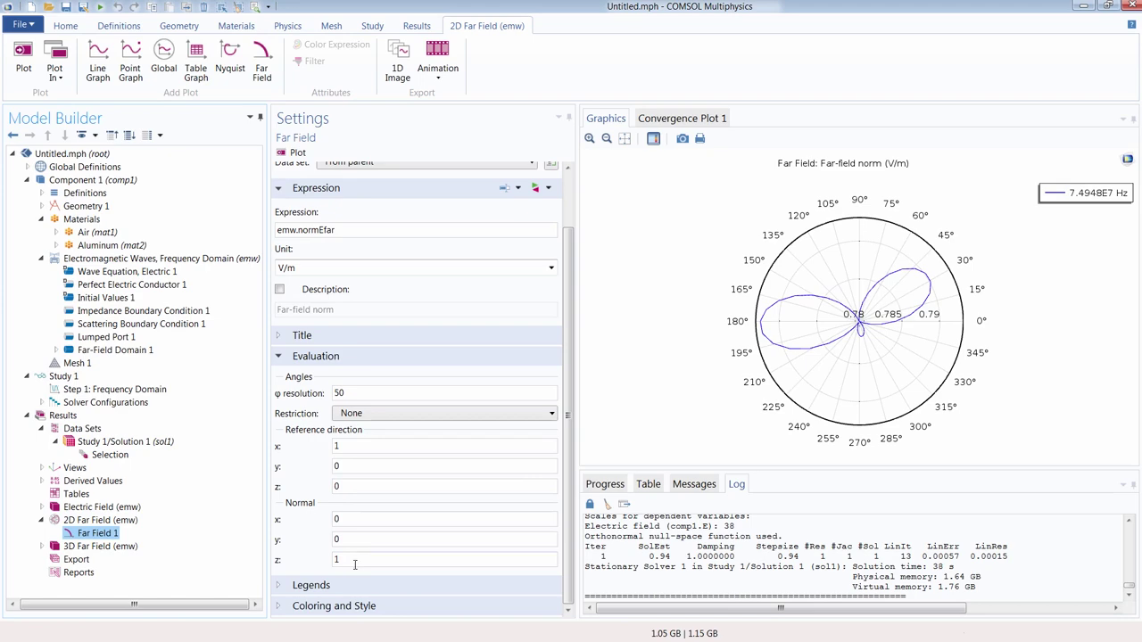
click(355, 564)
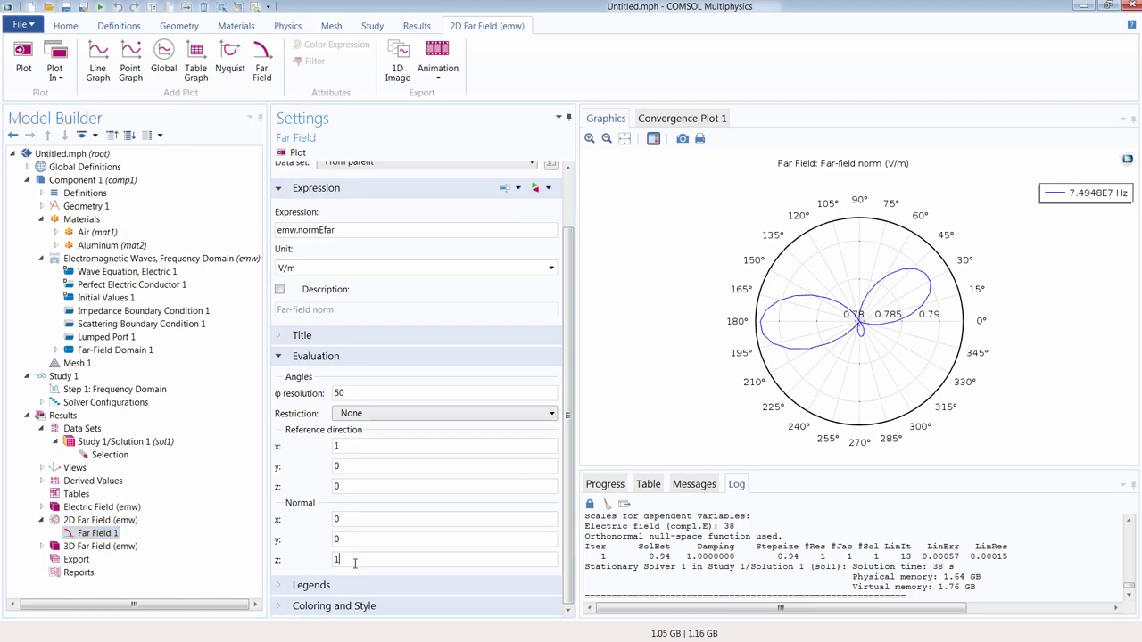
Enable manual axis limits for the 2D Far Field plot group, set r minimum to 0, and replot
click(100, 522)
click(88, 268)
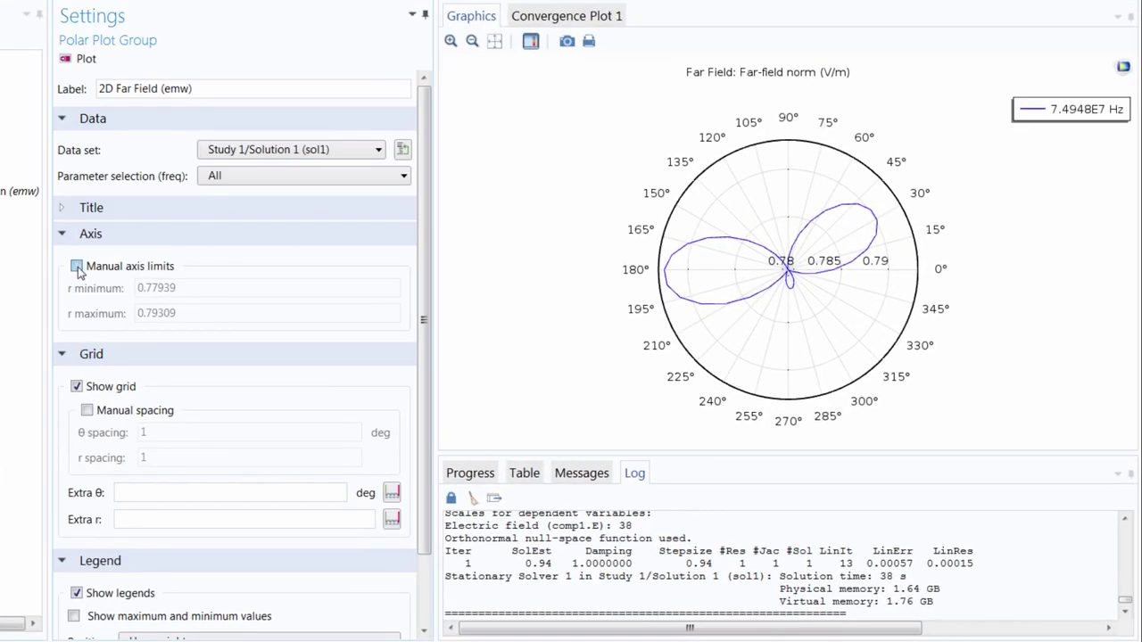
key(ctrl+a)
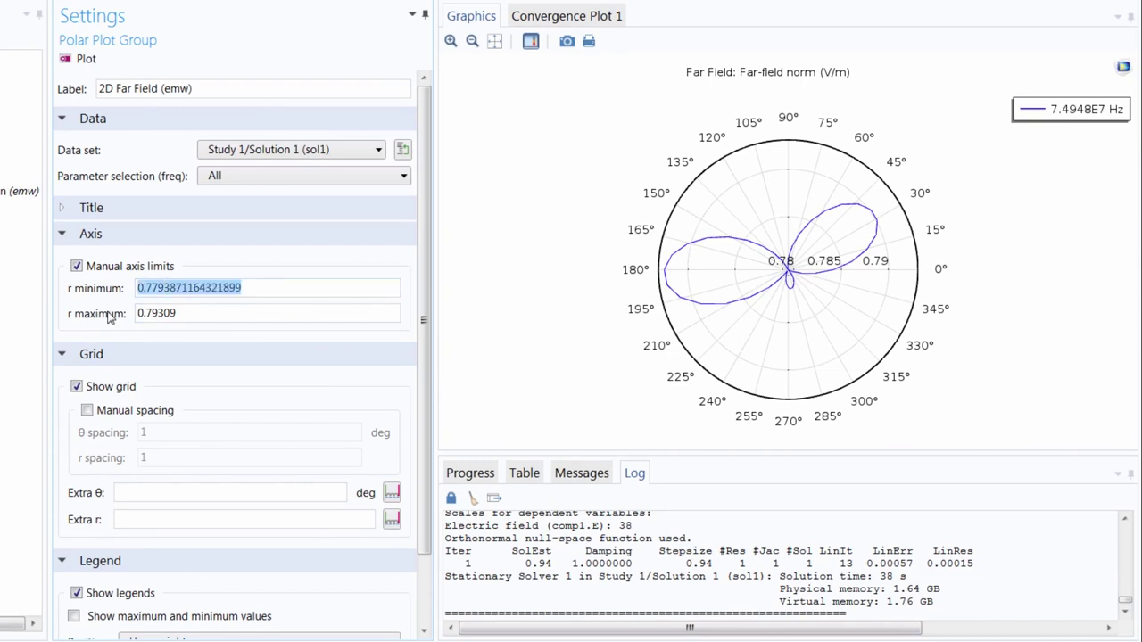
text(0)
click(77, 59)
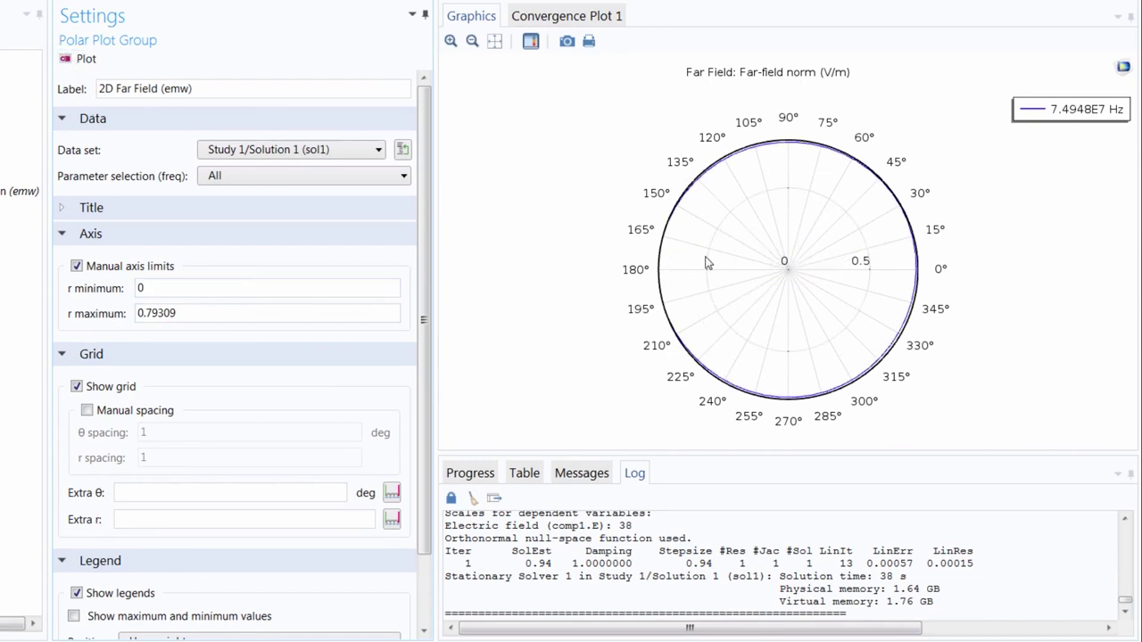
scroll(776, 268, down, 1)
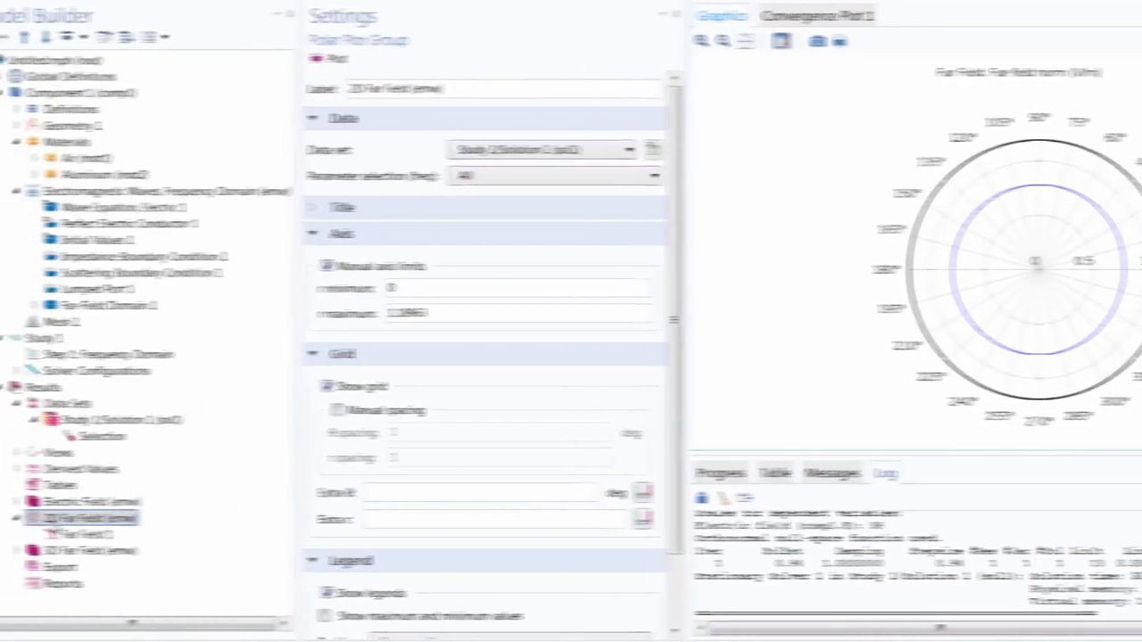
Set the evaluation normal of Far Field 1 in the 2D far-field plot to x 0, y 1, z 0 and replot
click(0, 536)
scroll(574, 504, down, 2)
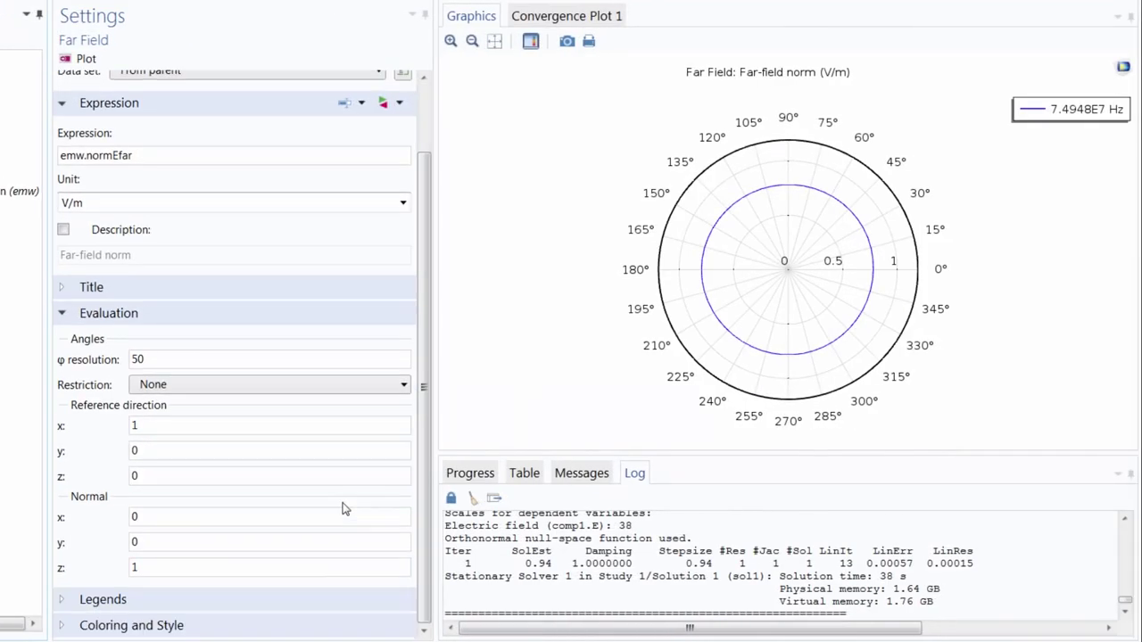
click(178, 515)
text(1)
text(0)
click(78, 59)
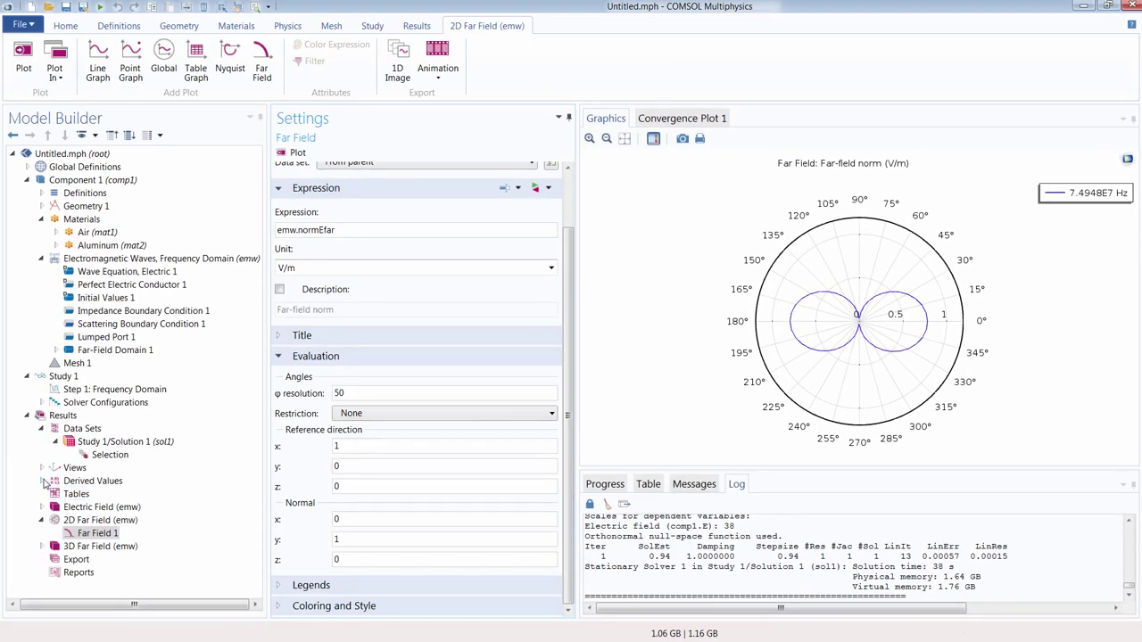
Evaluate the existing S-parameter S11dB derived value
click(42, 480)
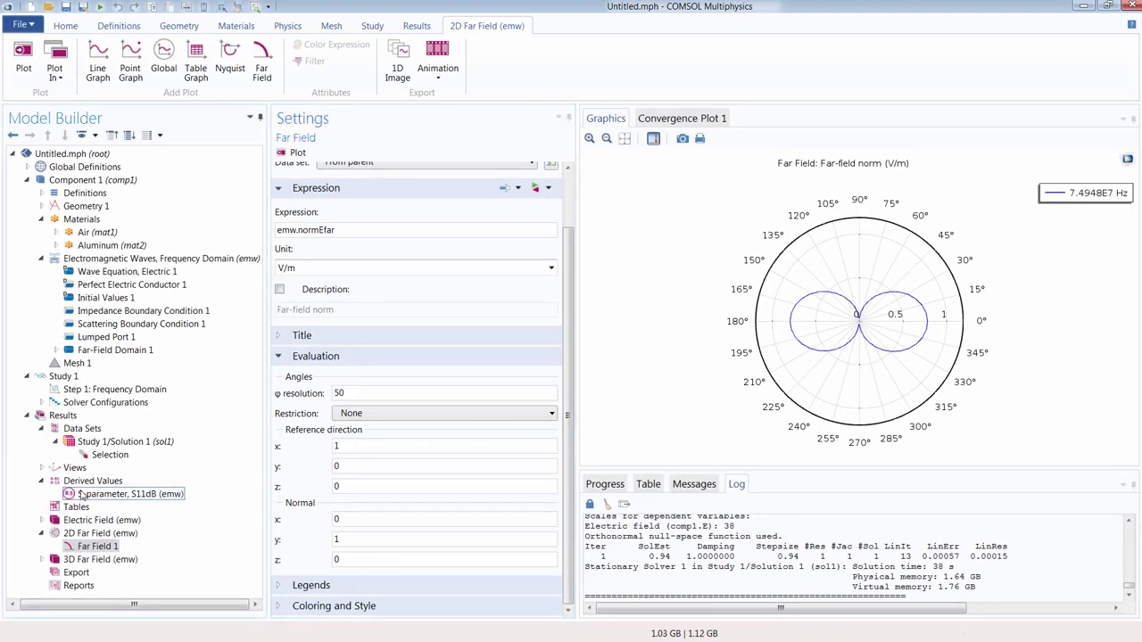
click(81, 495)
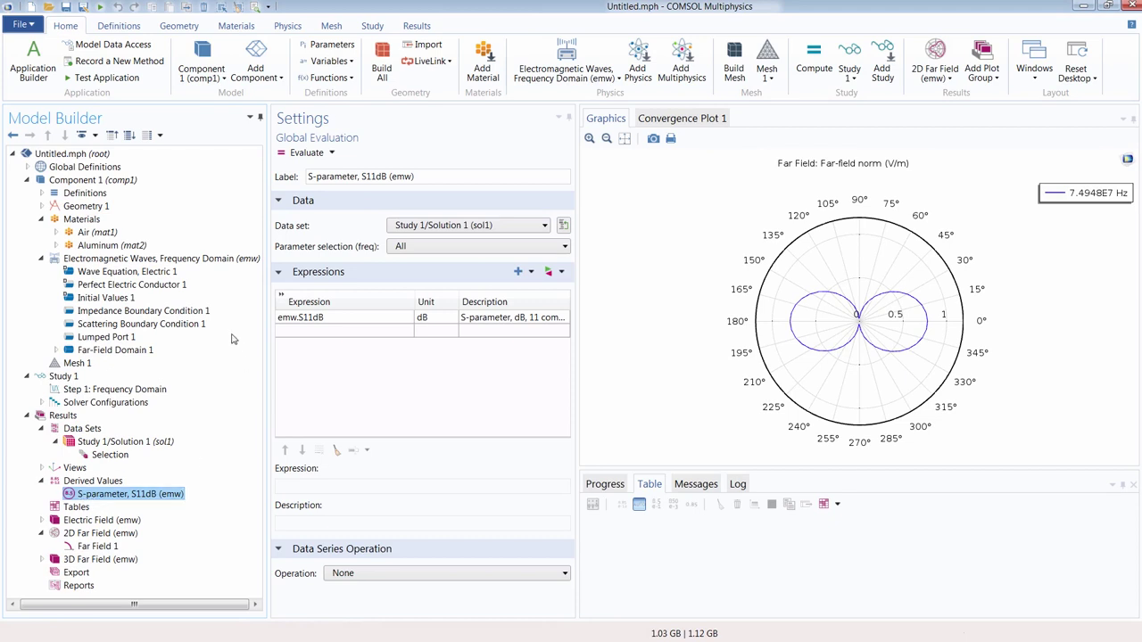
click(303, 152)
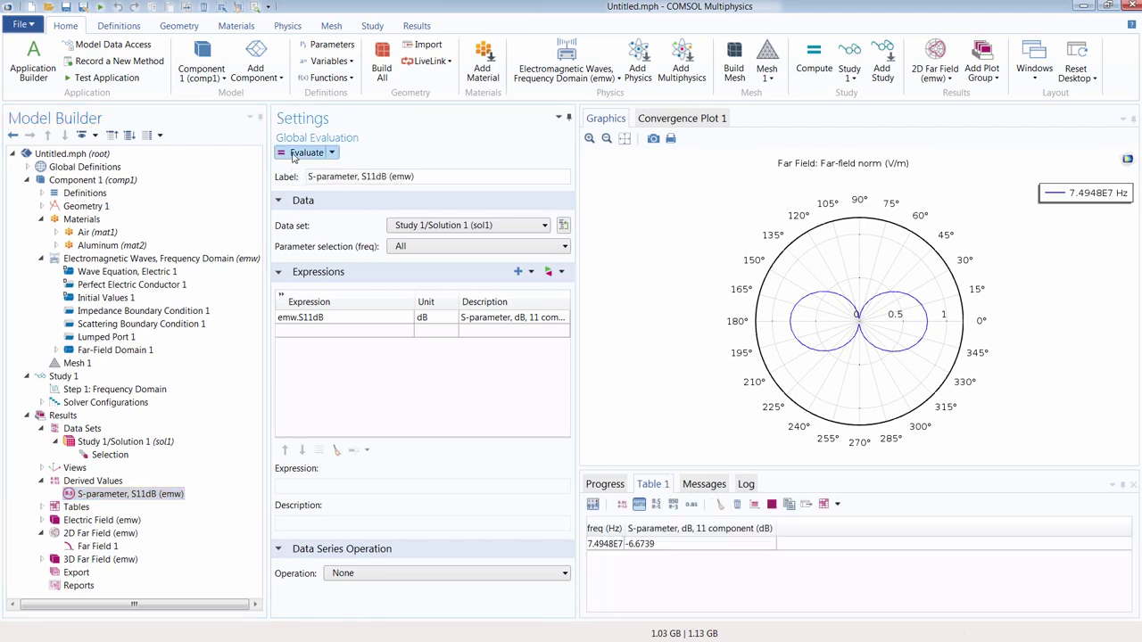
Add a Global Evaluation to the derived values with the lumped port impedance expression emw.Zport_1 and evaluate it
right_click(93, 481)
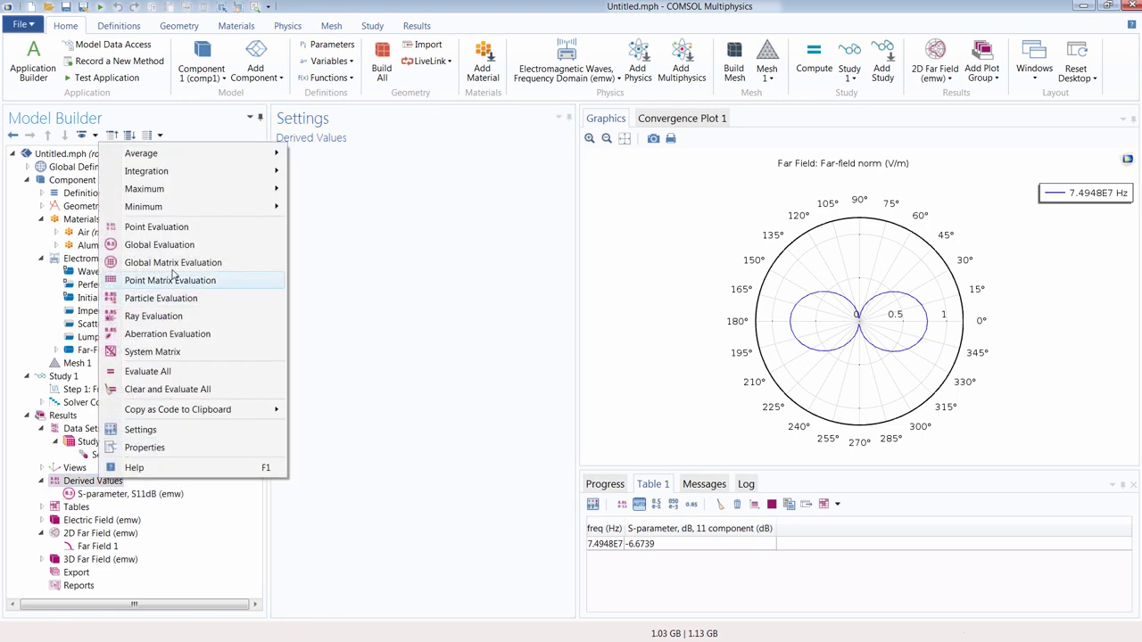
click(177, 246)
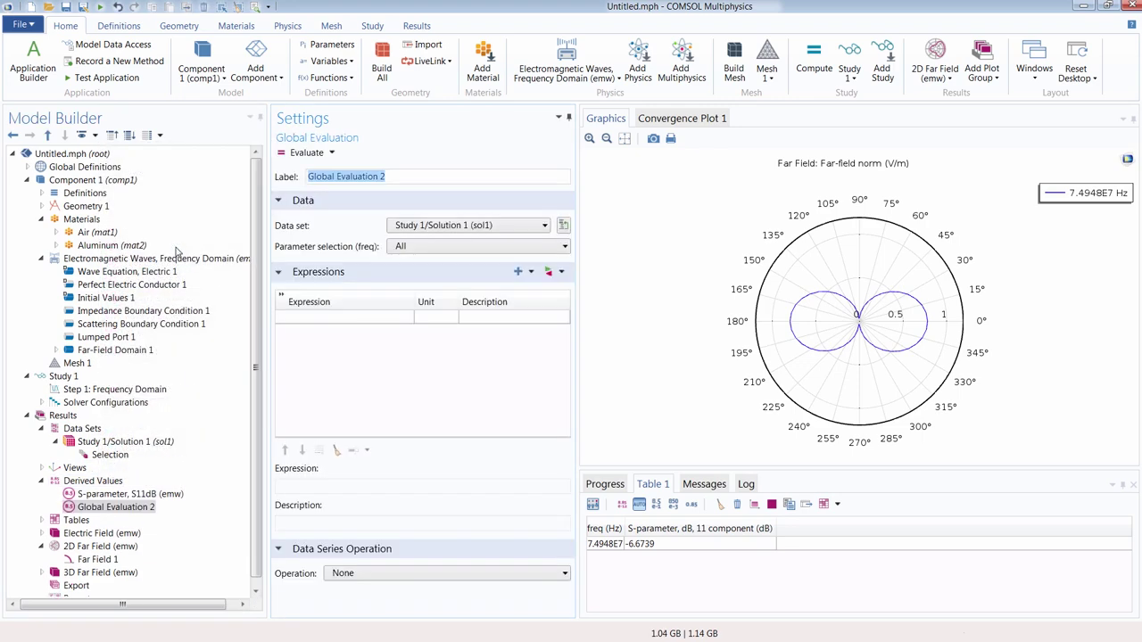
click(548, 271)
click(587, 352)
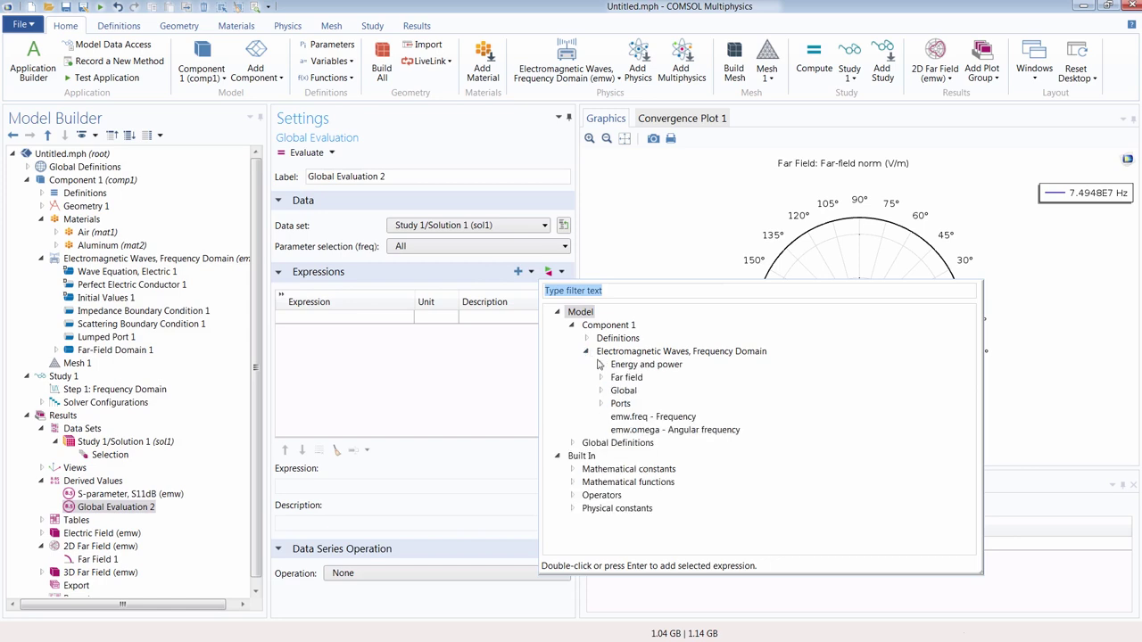
click(600, 404)
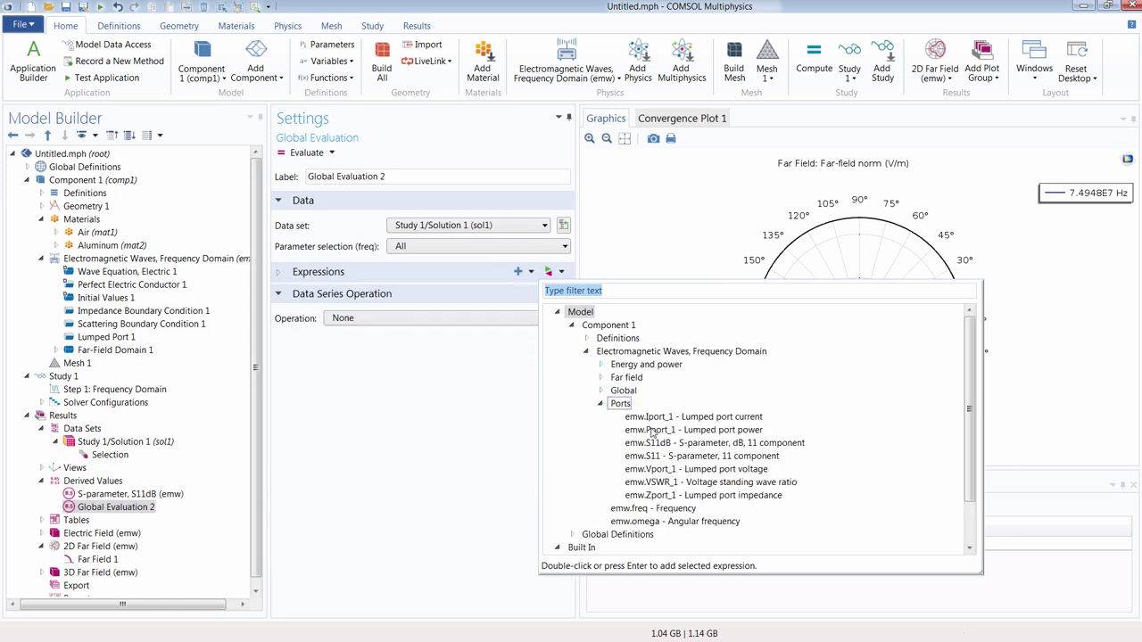
double_click(664, 496)
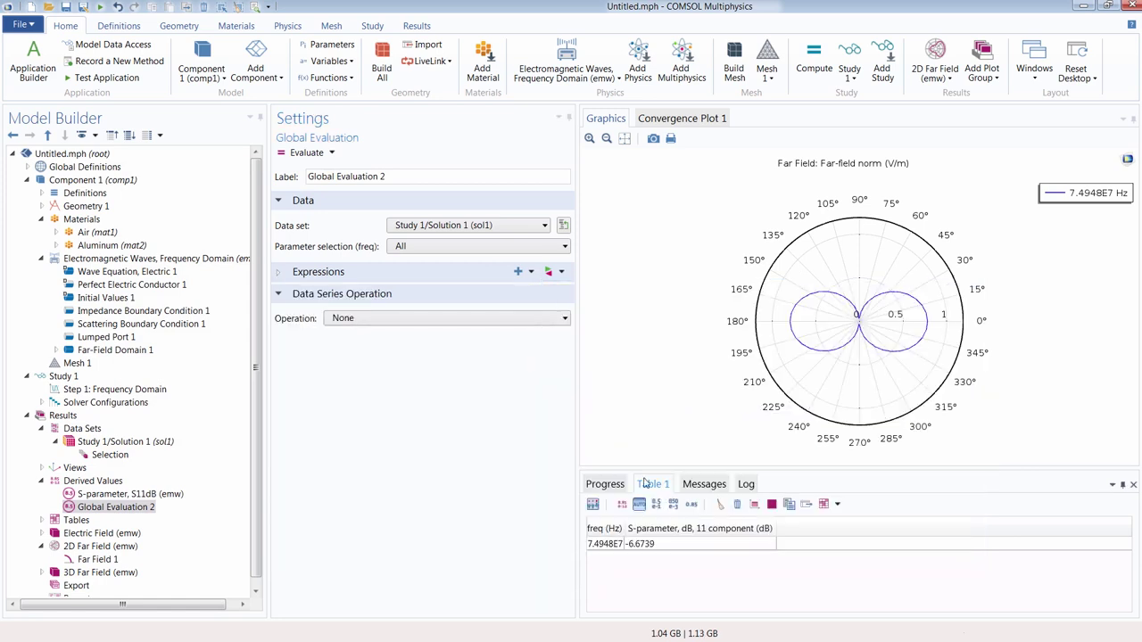
click(301, 276)
click(296, 159)
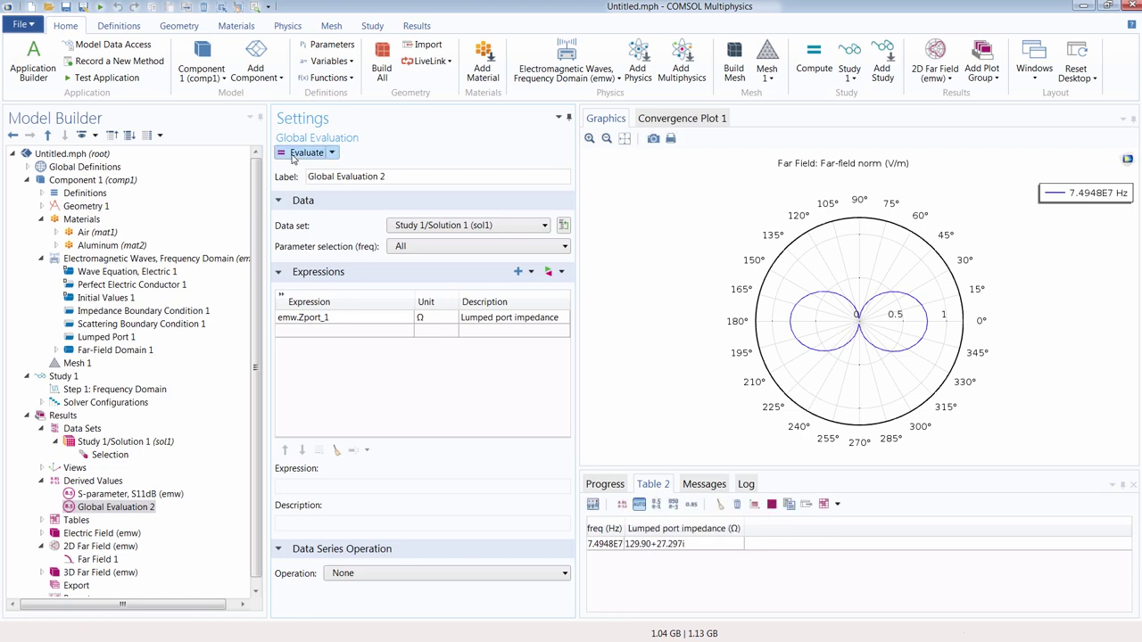
Add a new 3D plot group to the results and give it a Surface plot
scroll(140, 492, down, 1)
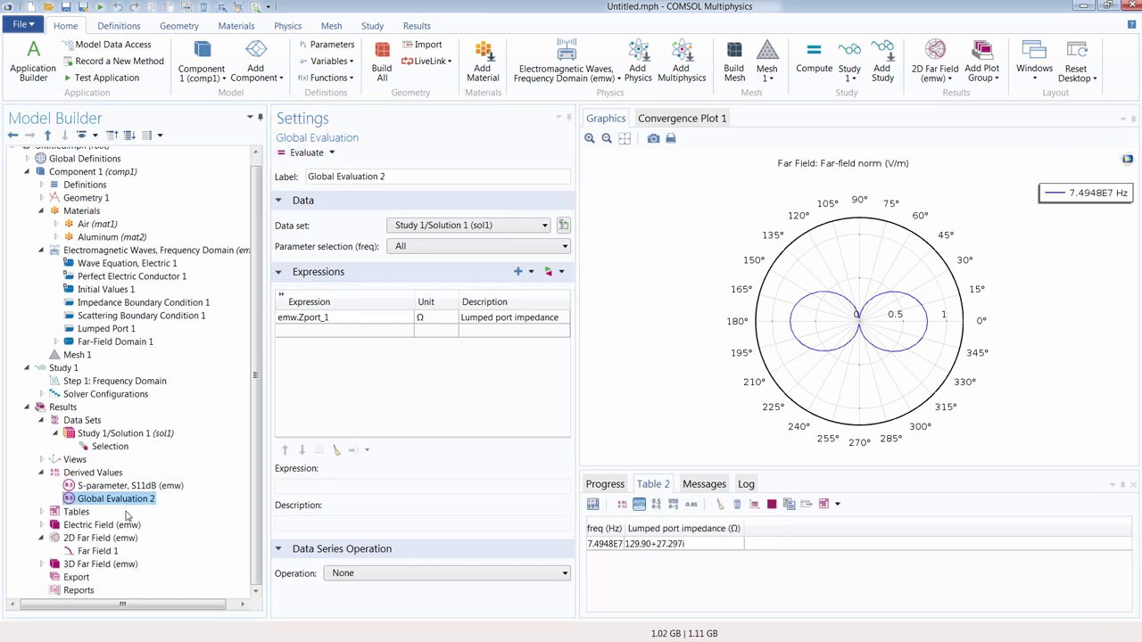
click(67, 411)
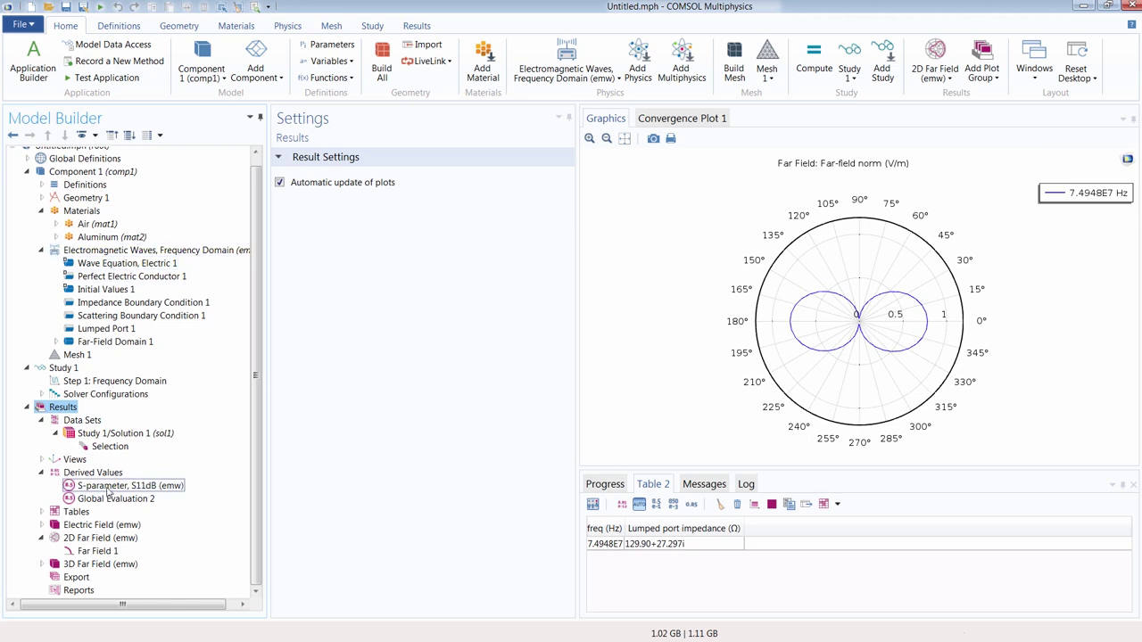
right_click(56, 408)
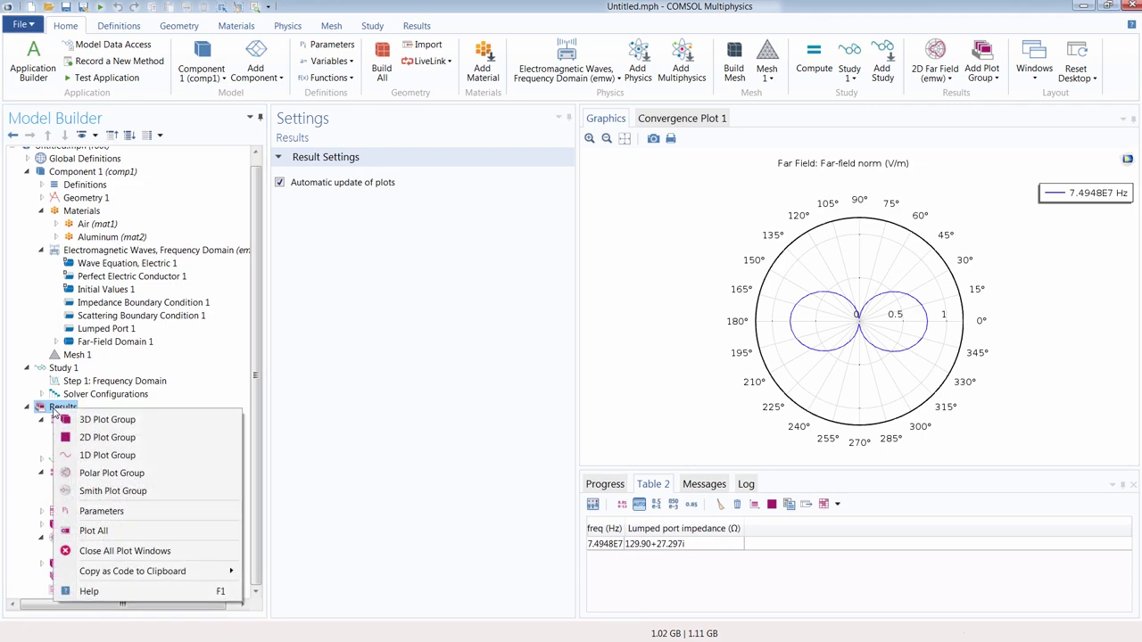
click(68, 421)
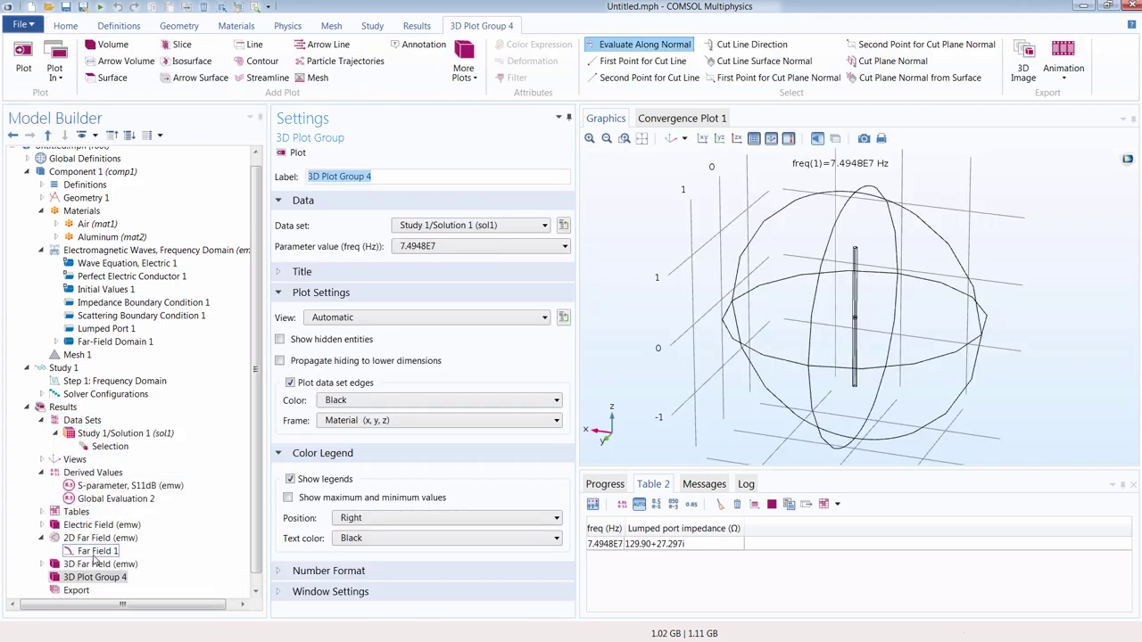
right_click(106, 580)
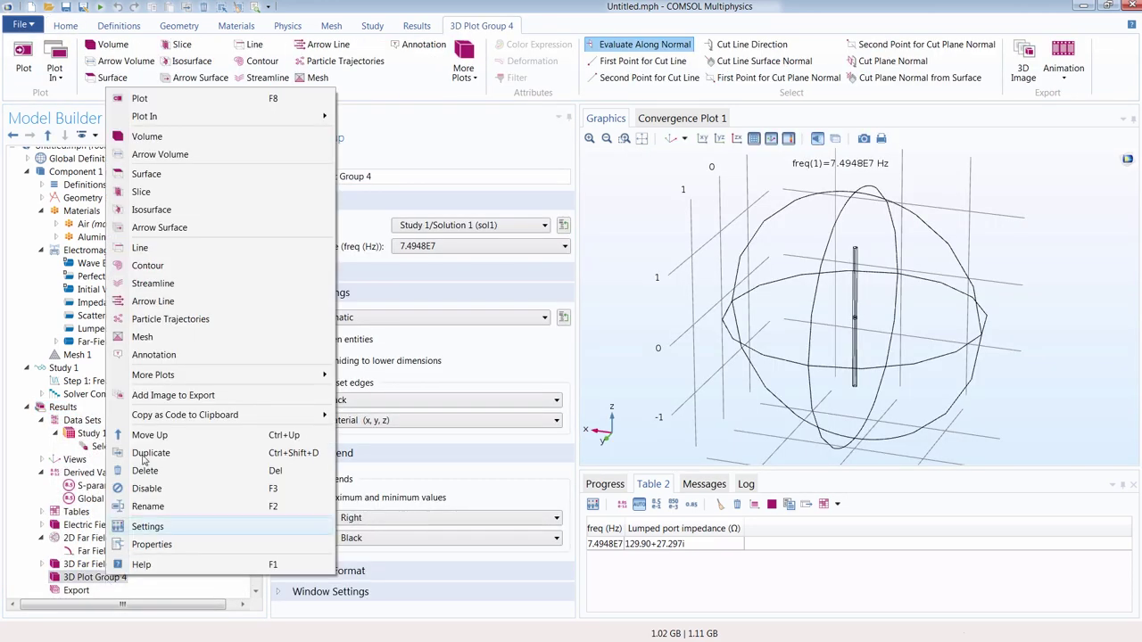
click(145, 176)
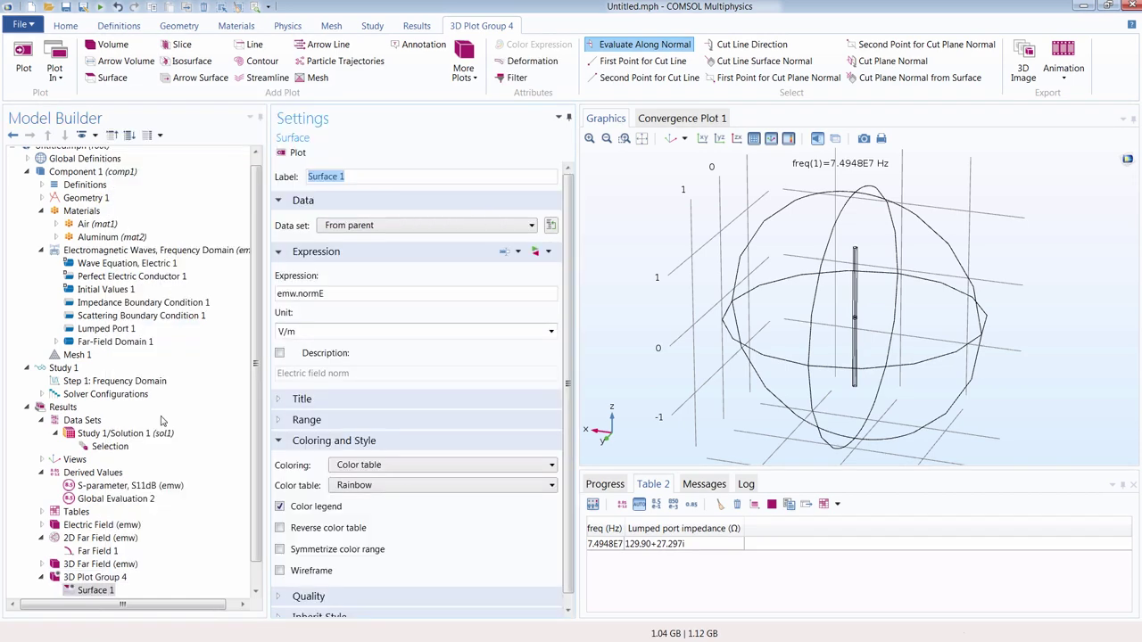
Set the new surface plot's expression to surface resistive losses (emw.Qsrh) and plot it
click(538, 253)
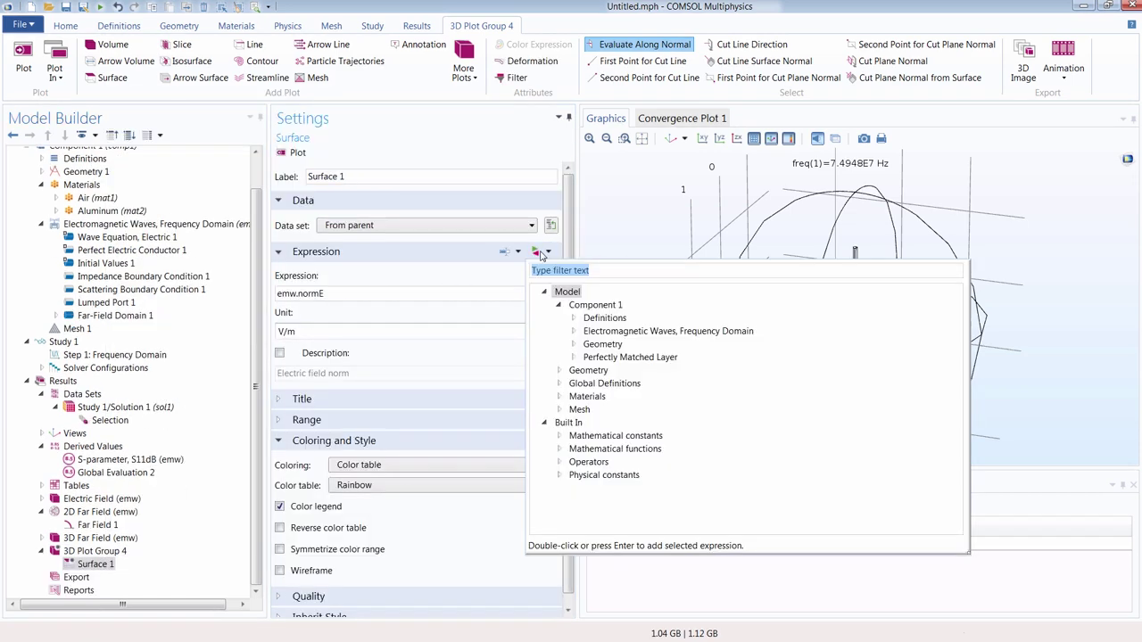
text(loss)
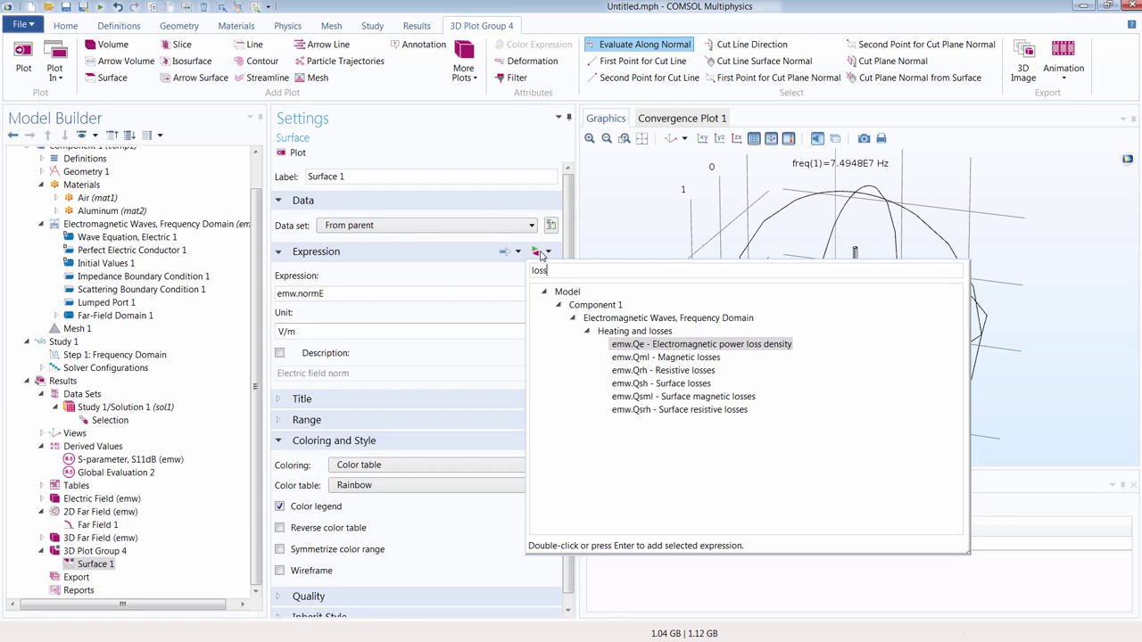
double_click(669, 410)
click(293, 153)
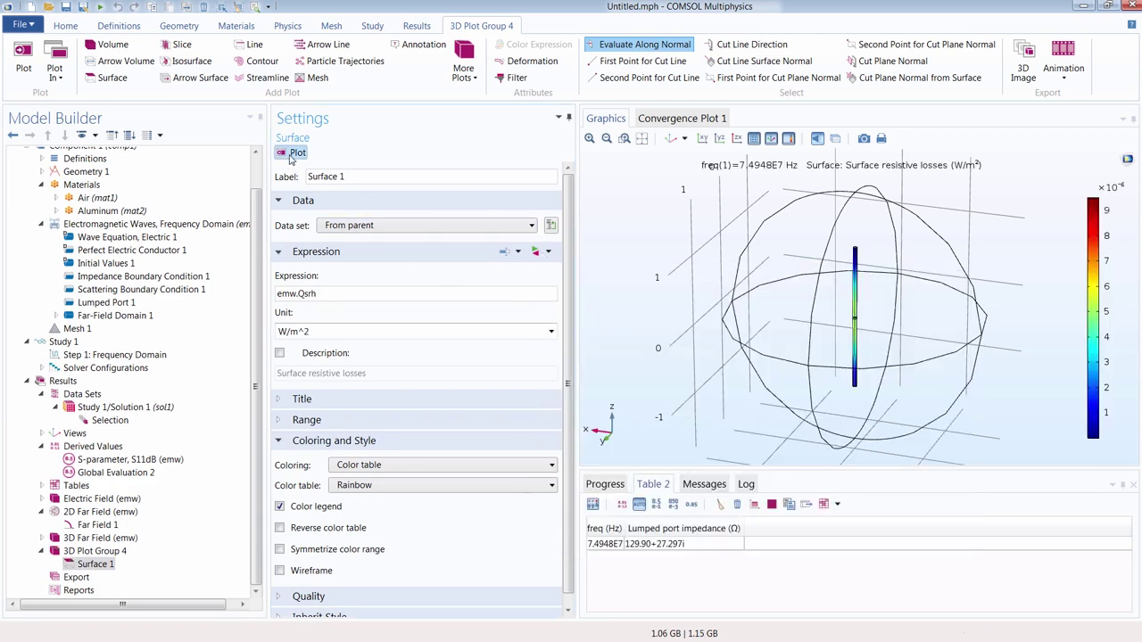
Change the surface plot's color table to ThermalLight and inspect the losses along the antenna up close
drag(834, 339, 903, 350)
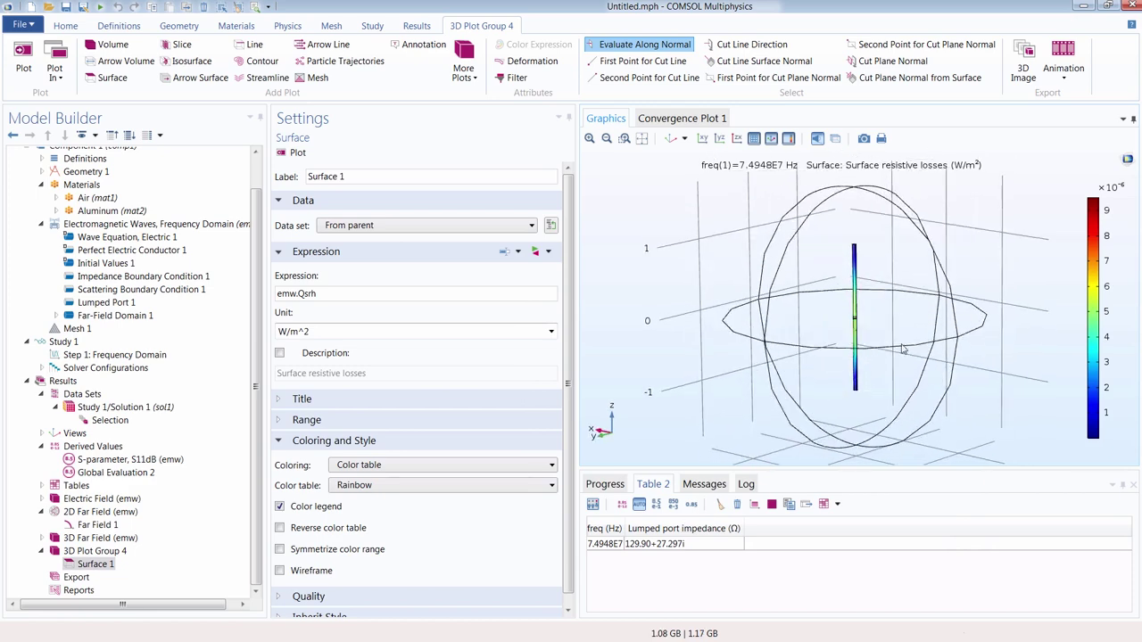
scroll(875, 321, up, 8)
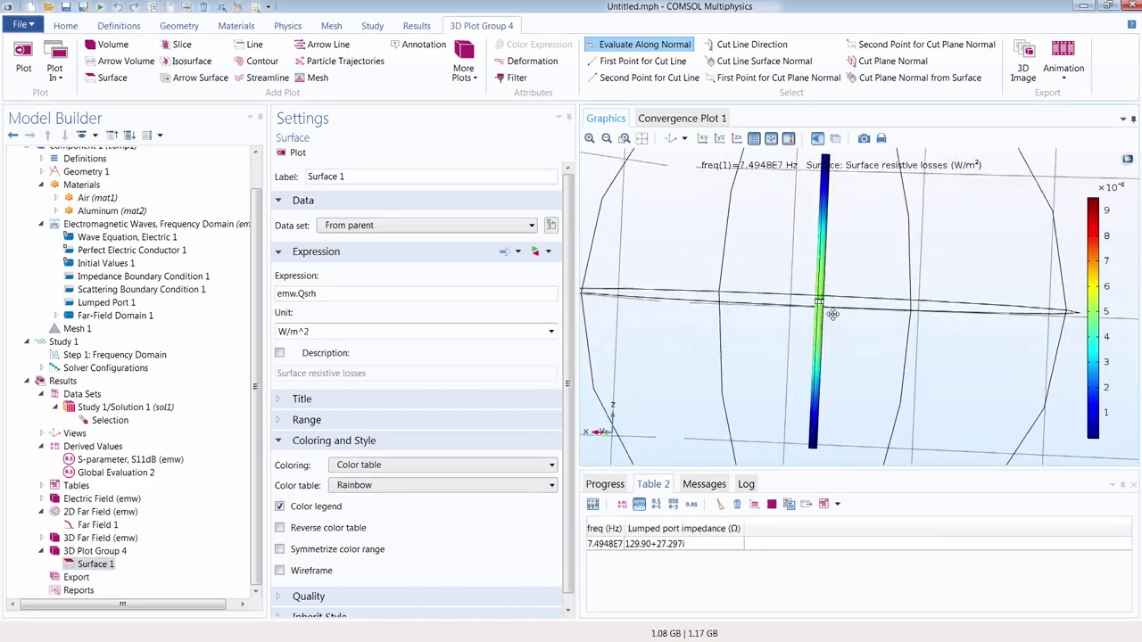
drag(832, 314, 884, 339)
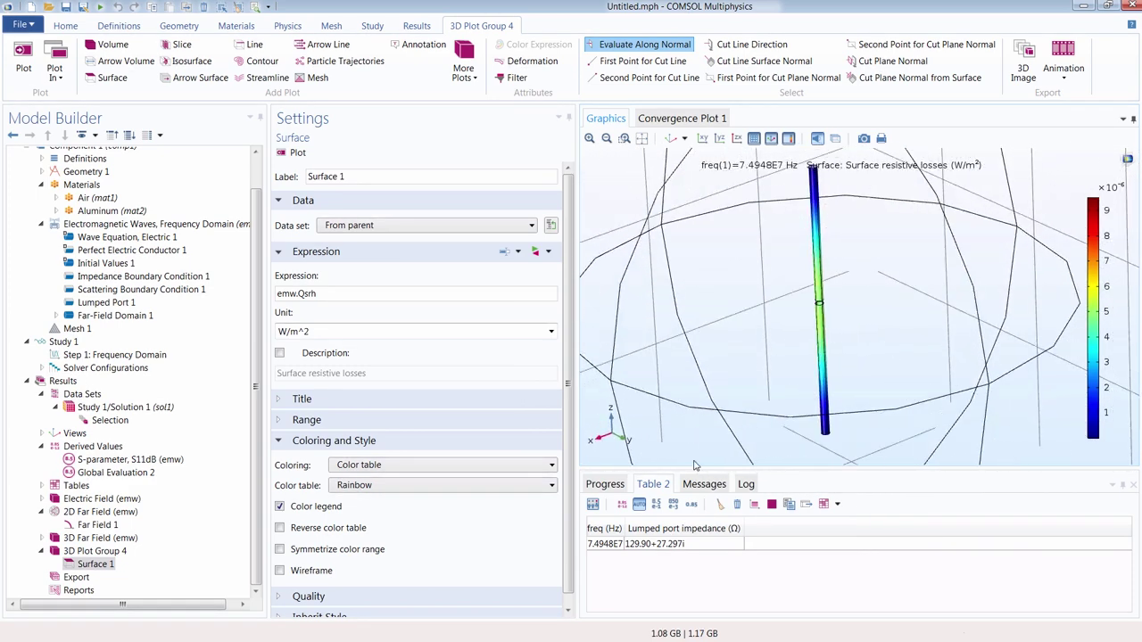
click(437, 485)
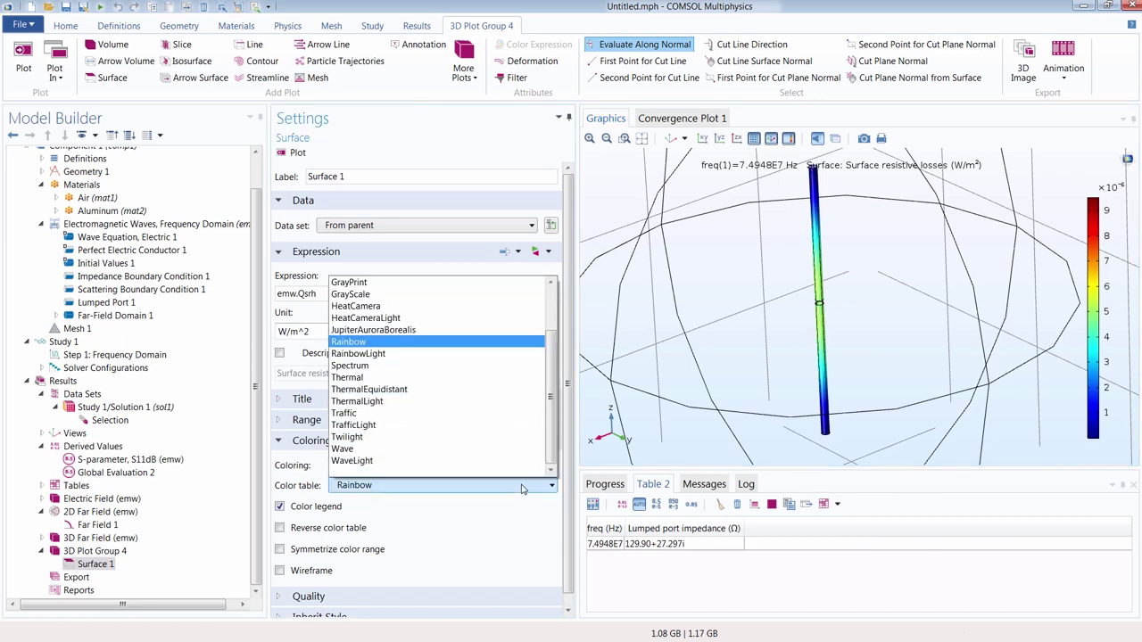
click(392, 402)
drag(720, 336, 694, 336)
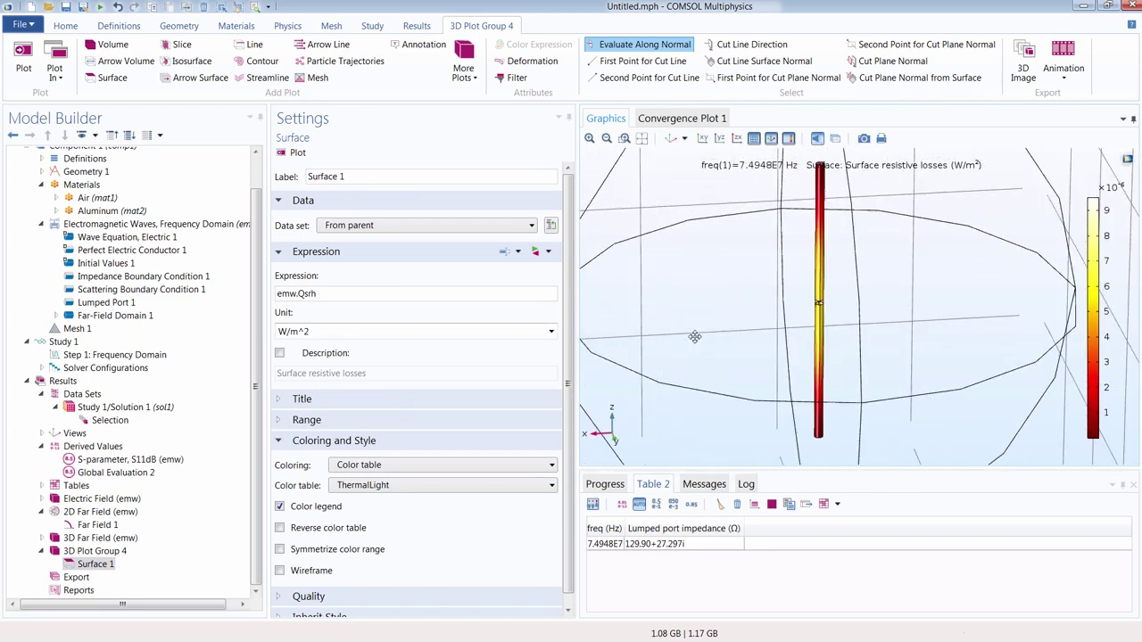
Add a Surface Integration to the derived values and apply it to the Antenna Boundaries selection
right_click(82, 446)
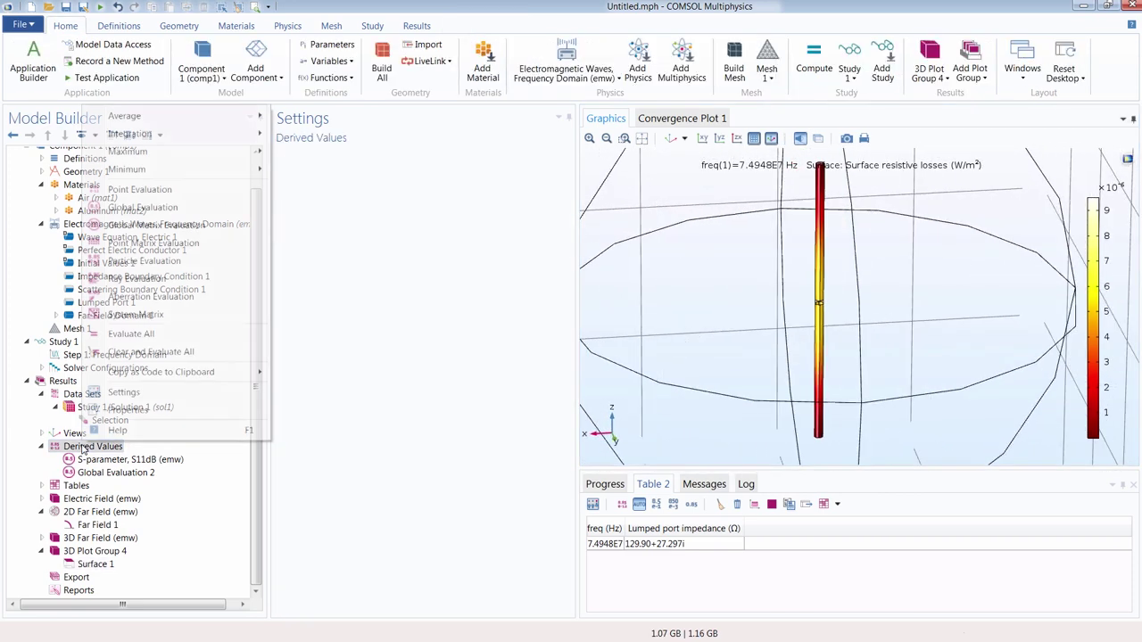
mouse_move(249, 134)
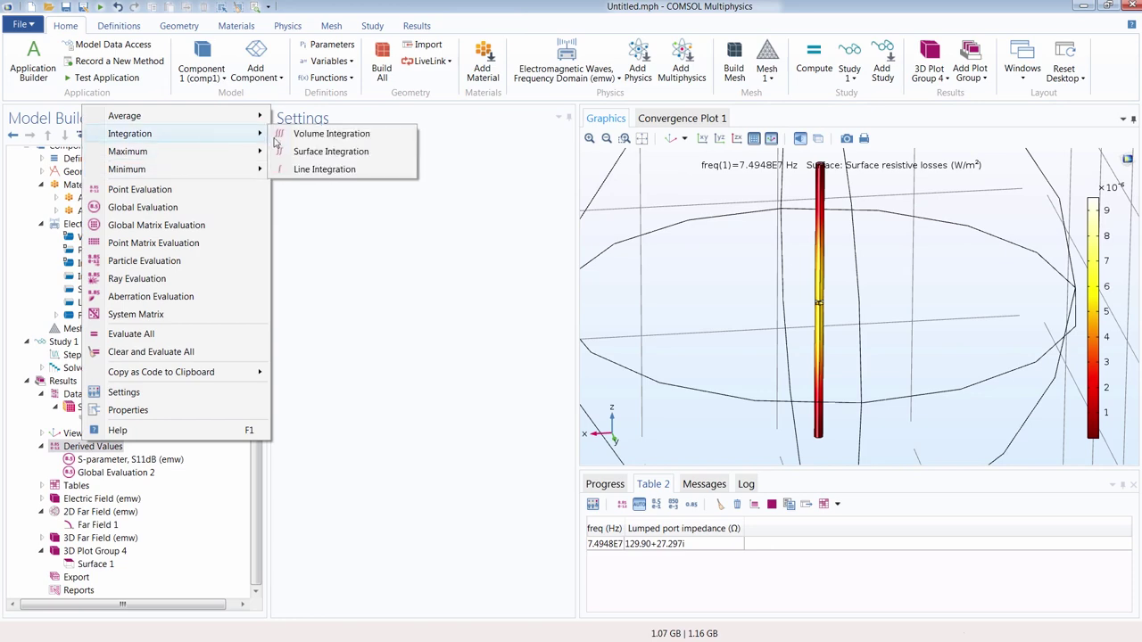
click(307, 152)
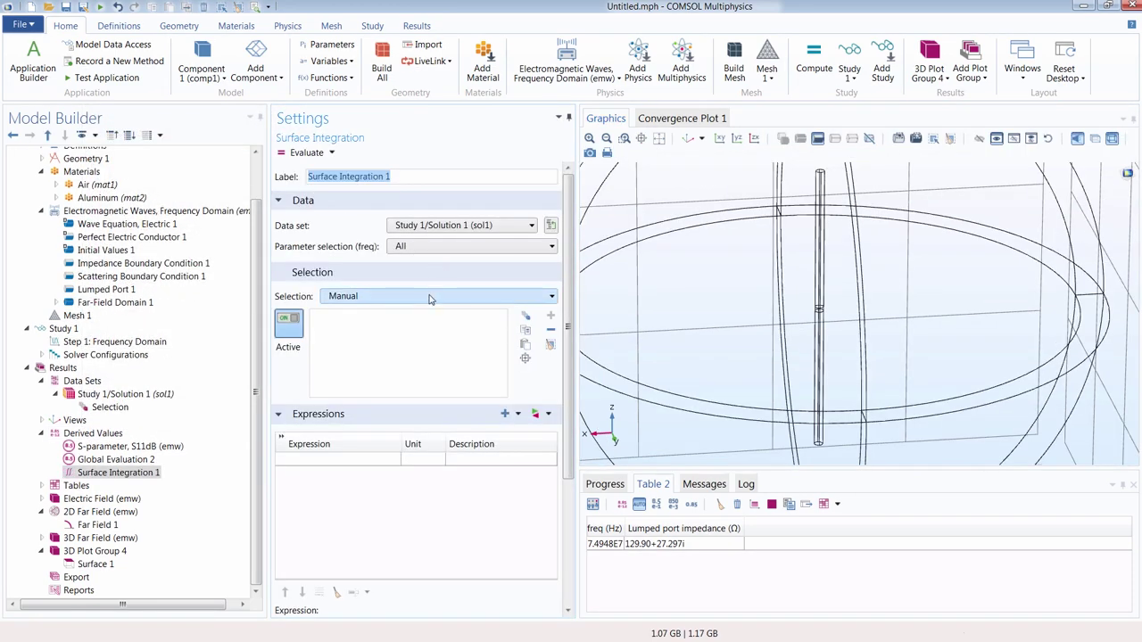
click(428, 299)
click(393, 333)
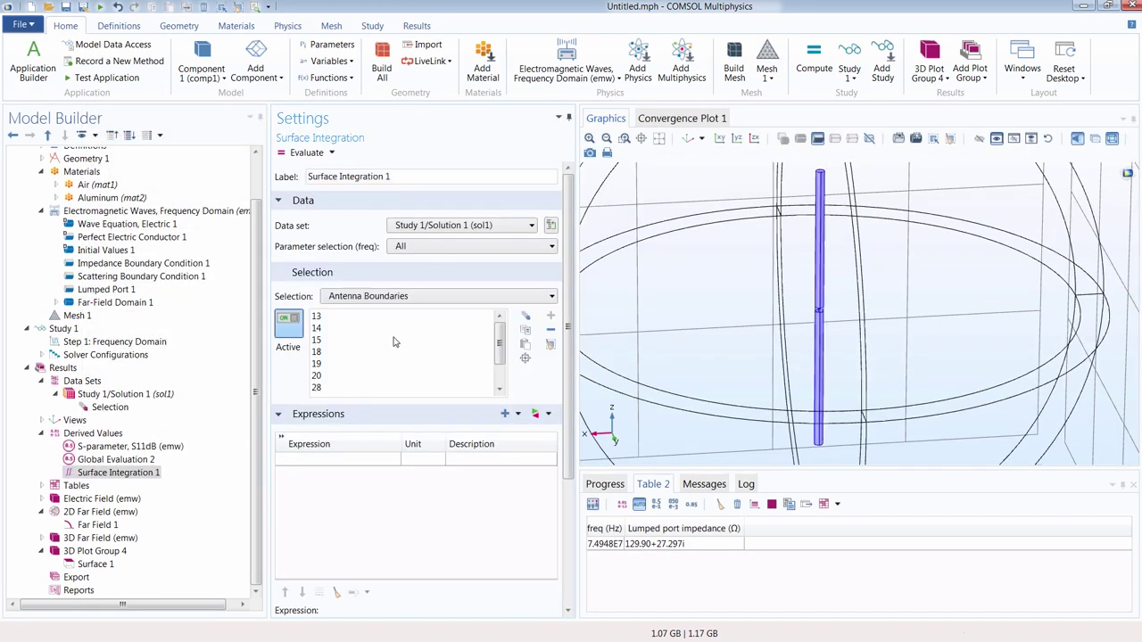
Set the surface integration's expression to surface resistive losses (emw.Qsrh) and evaluate it
click(536, 415)
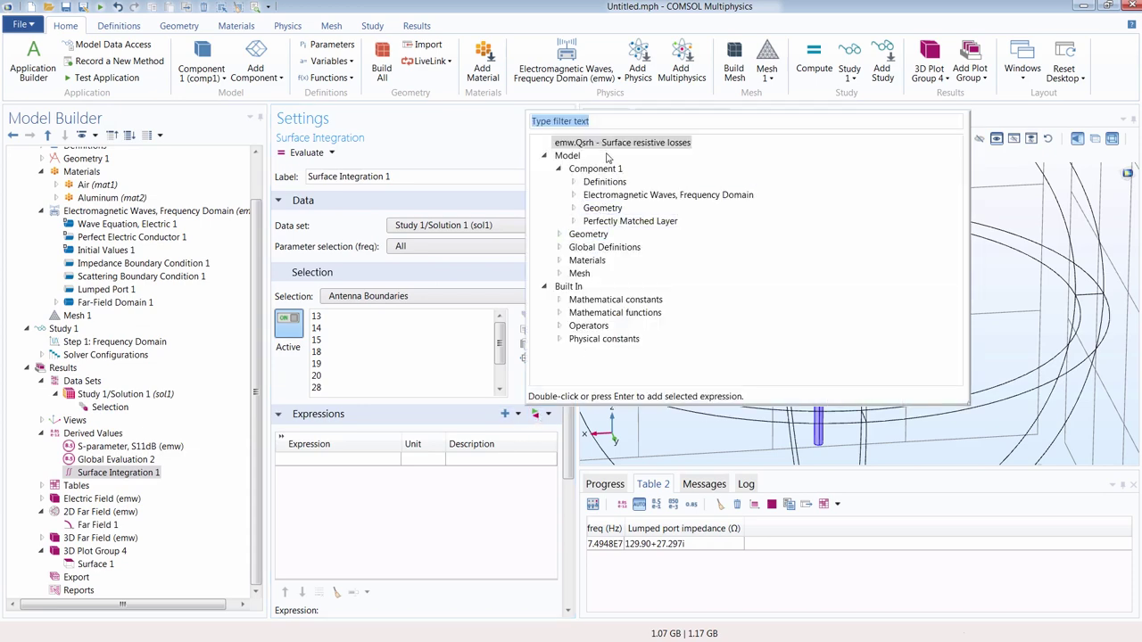
double_click(607, 144)
click(299, 153)
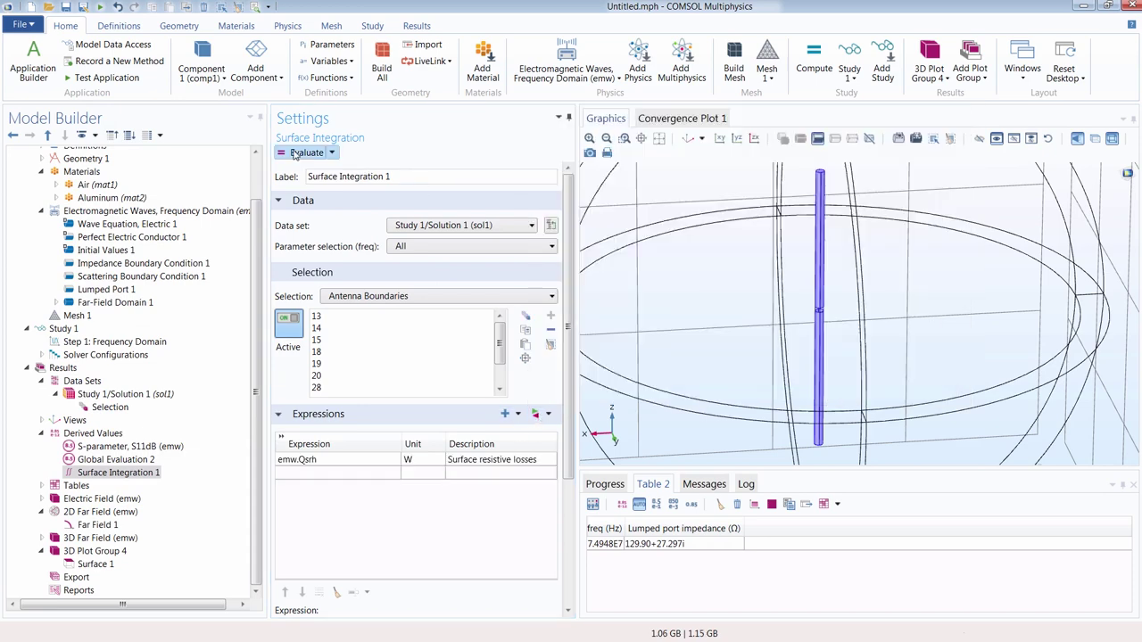
Add a Global Evaluation to the derived values, set its expression to lumped port power (emw.Pport_1) and evaluate it
drag(732, 365, 765, 349)
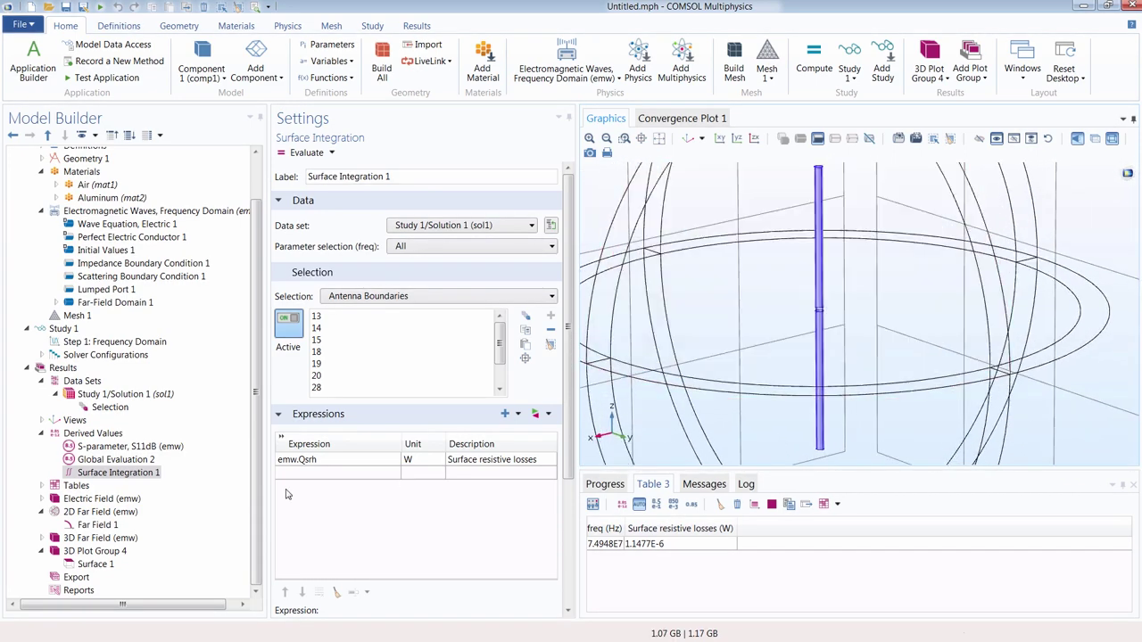
click(117, 434)
right_click(117, 434)
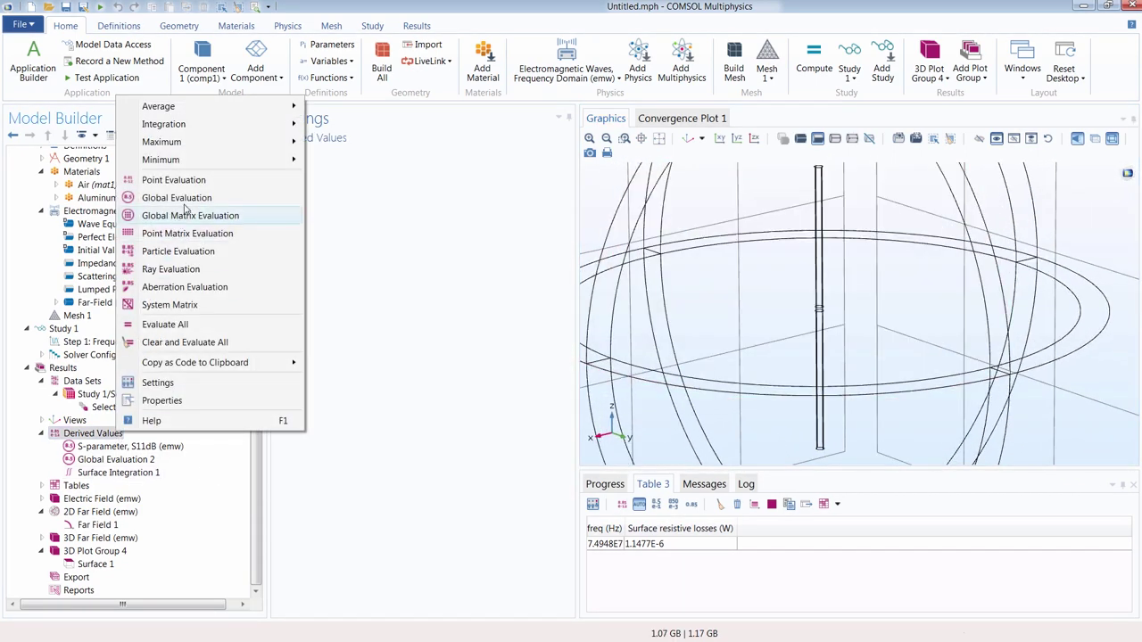
click(187, 202)
click(547, 271)
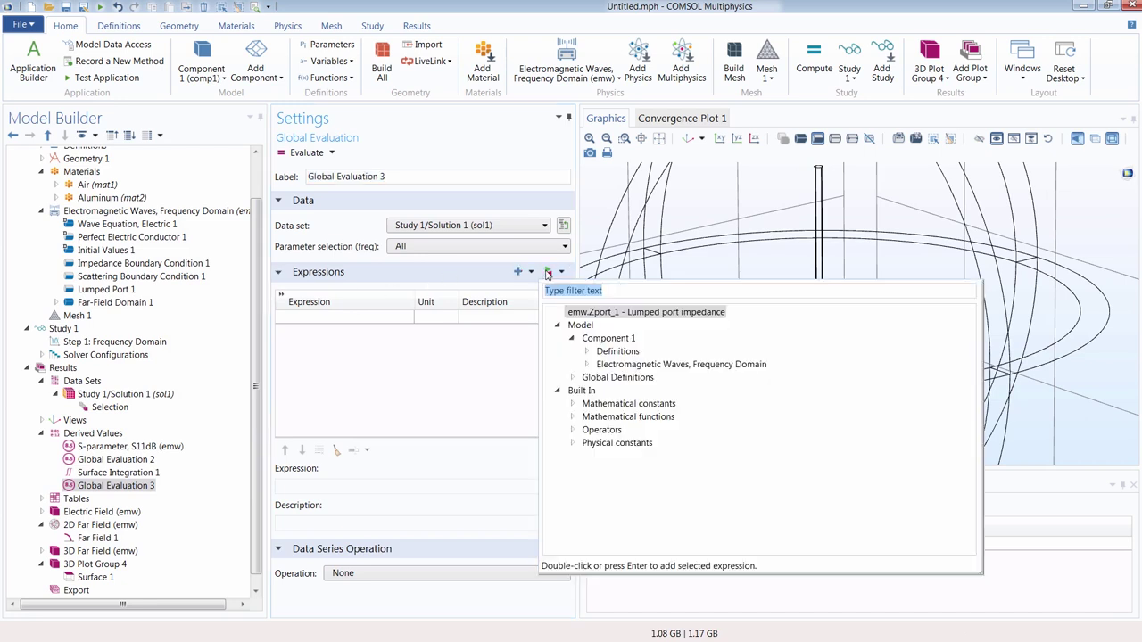
click(586, 364)
click(600, 417)
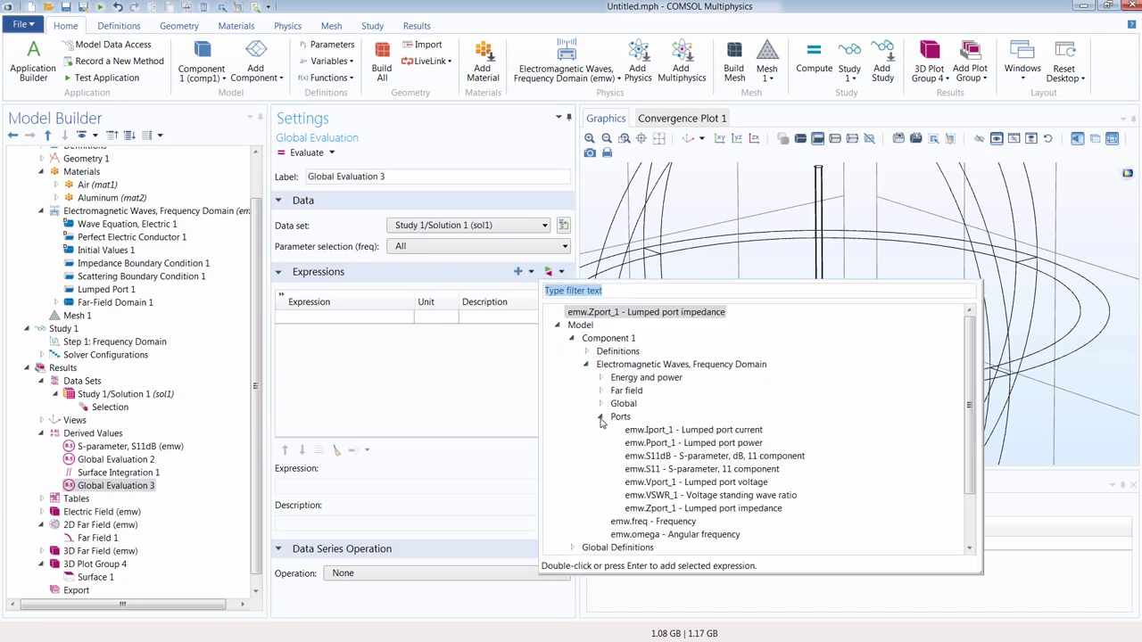
double_click(678, 443)
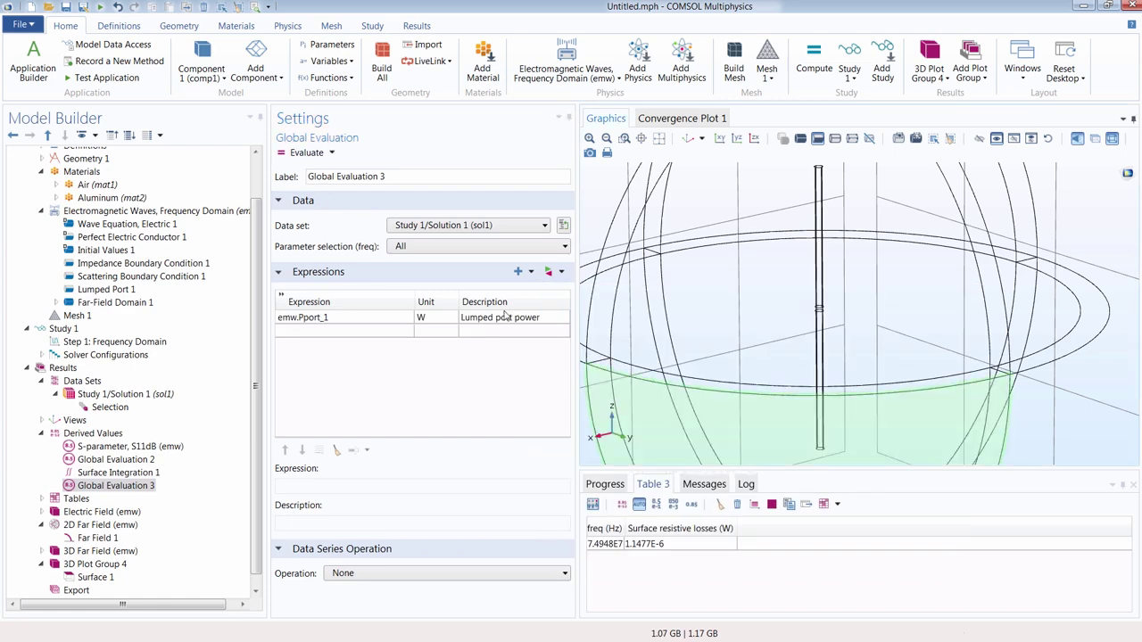
click(304, 153)
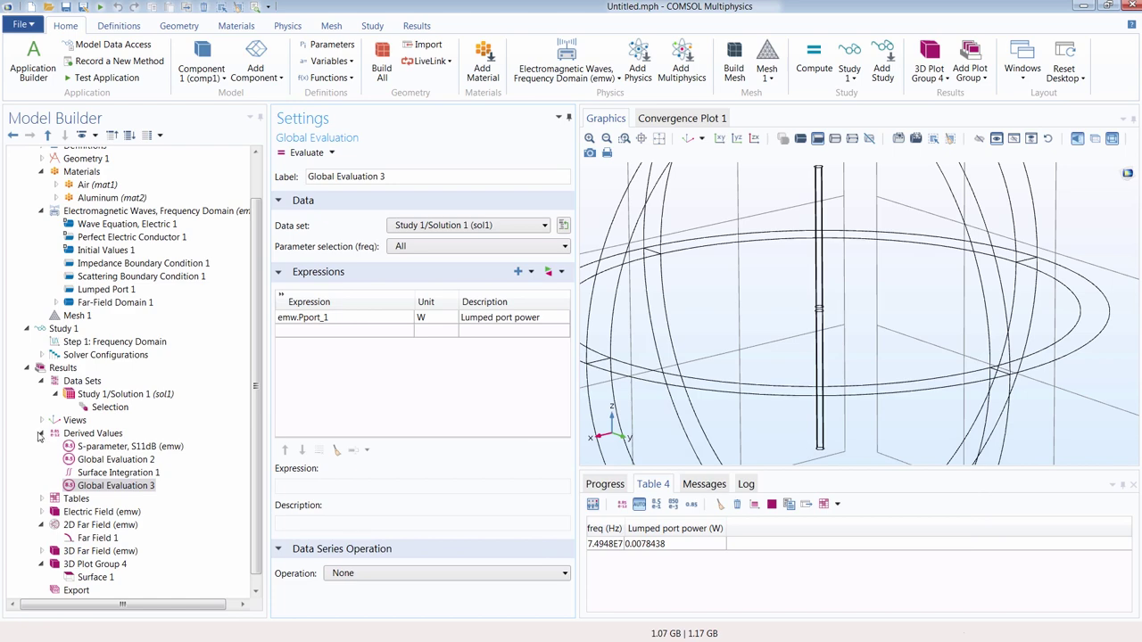
Review the surface resistive losses plot in 3D Plot Group 4, the Electric Field plot and the 3D Far Field plot
click(92, 564)
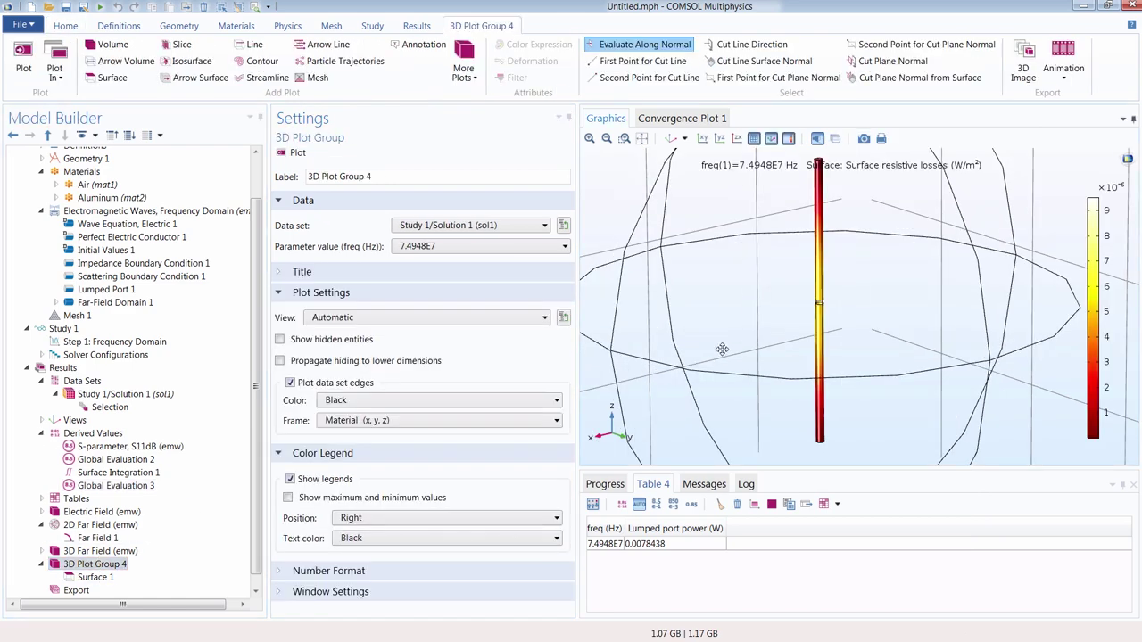
drag(722, 349, 746, 358)
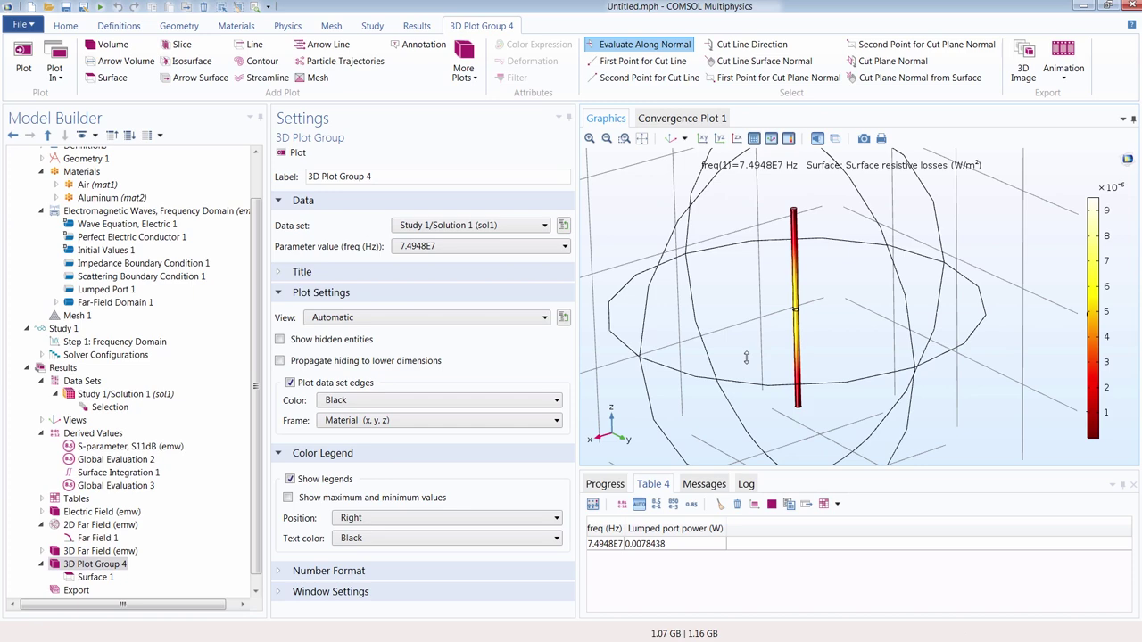
click(121, 514)
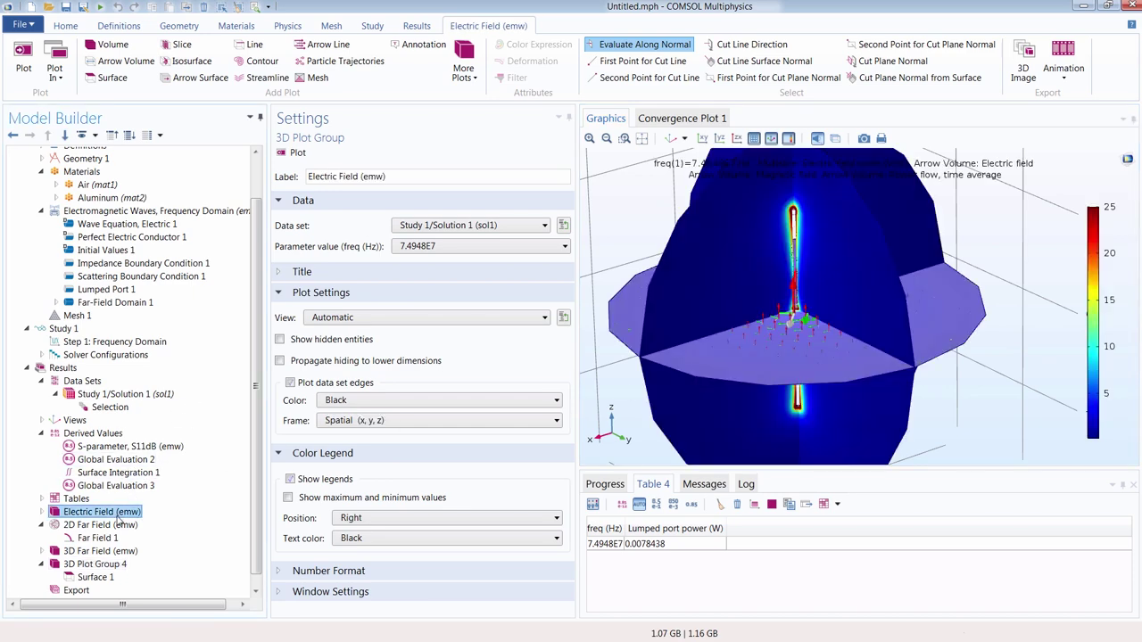
click(106, 551)
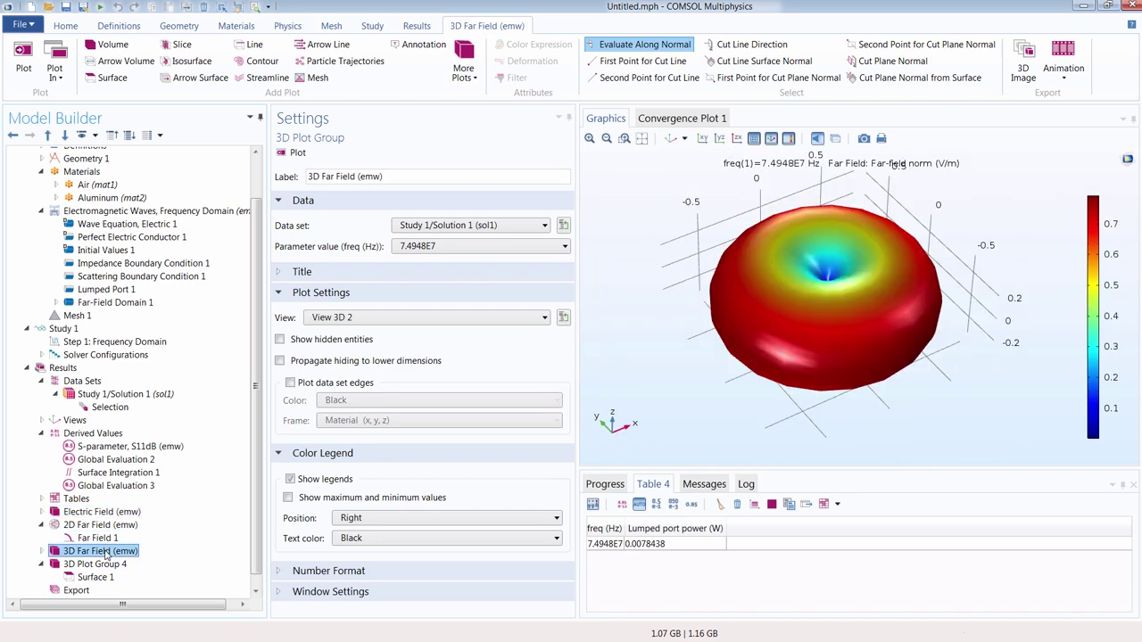
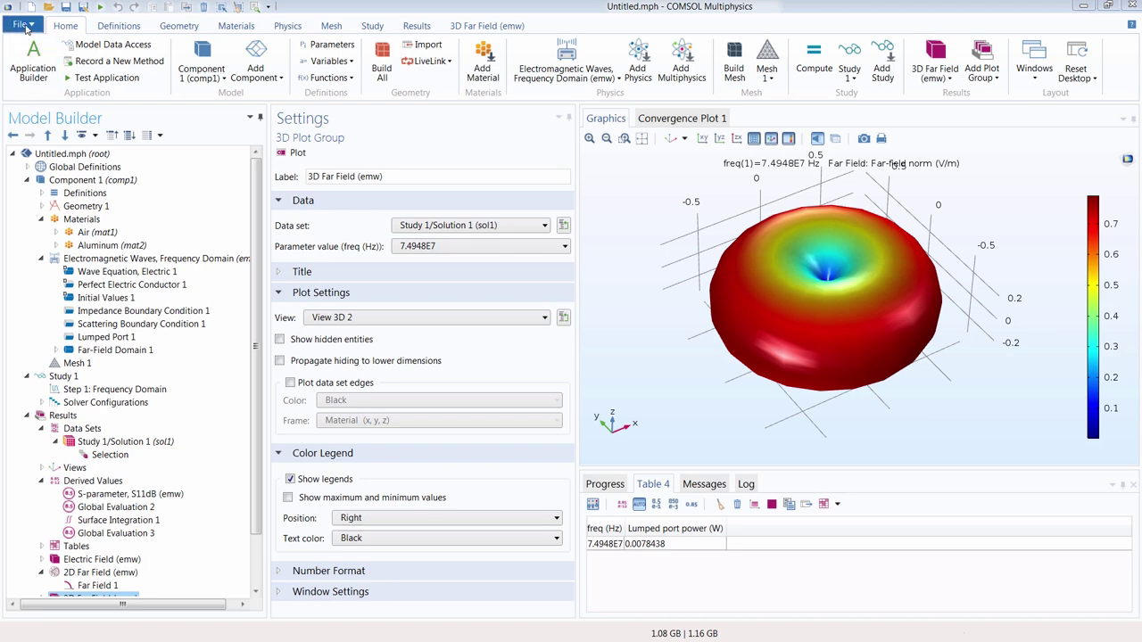
Open the Application Libraries and show the description of the dipole antenna example among the RF Module's Antennas
click(24, 25)
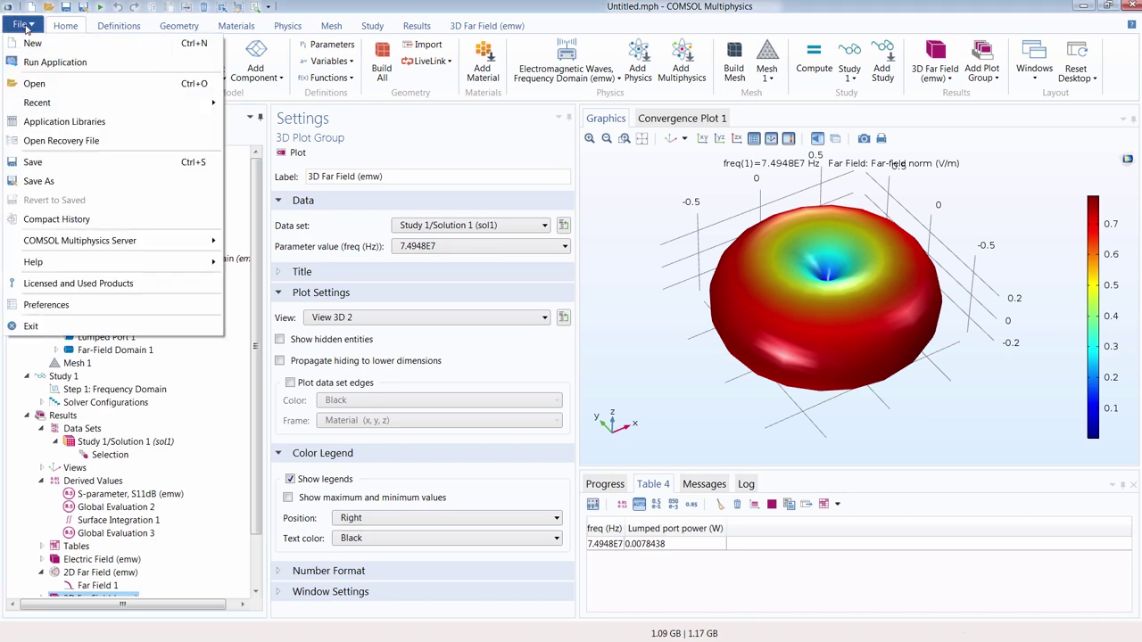
click(64, 123)
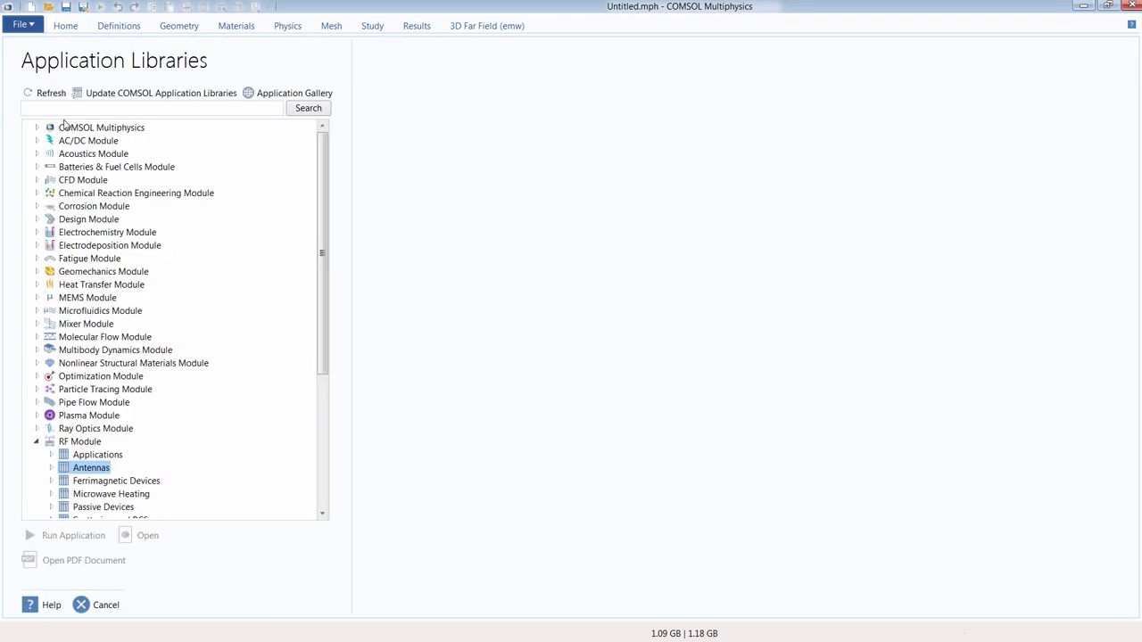
click(51, 468)
scroll(79, 439, down, 3)
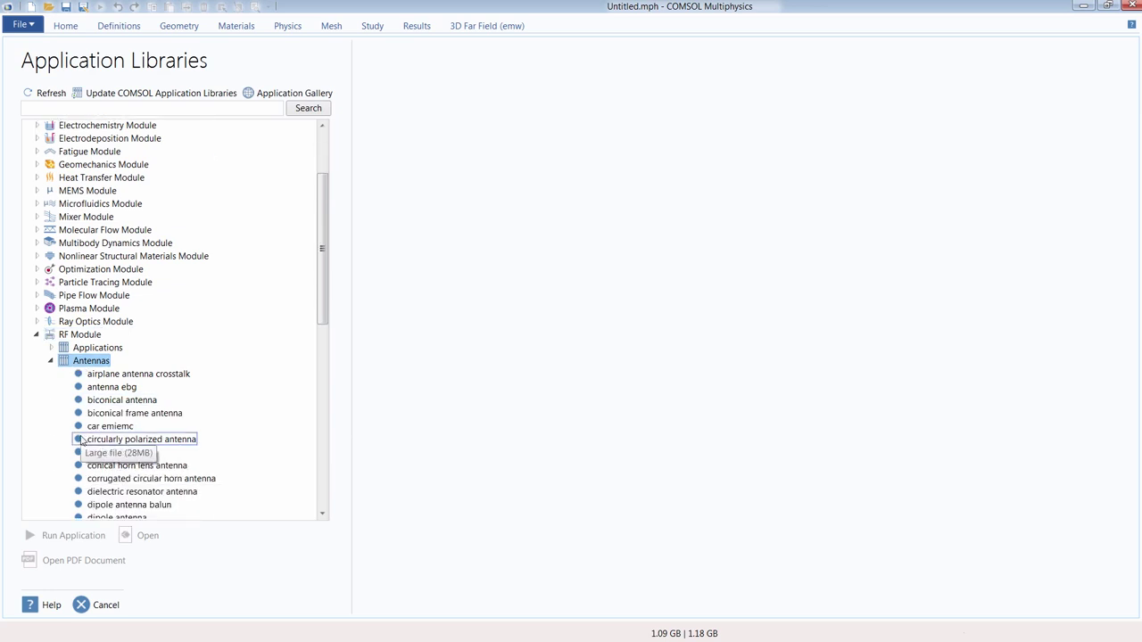
scroll(80, 440, down, 2)
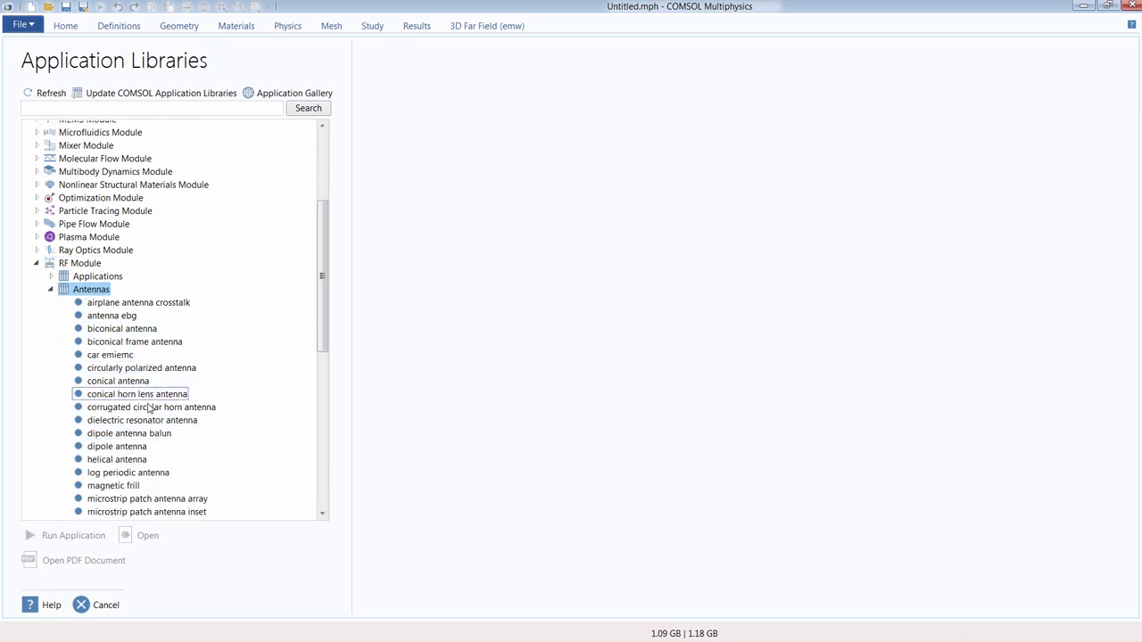
scroll(149, 406, down, 1)
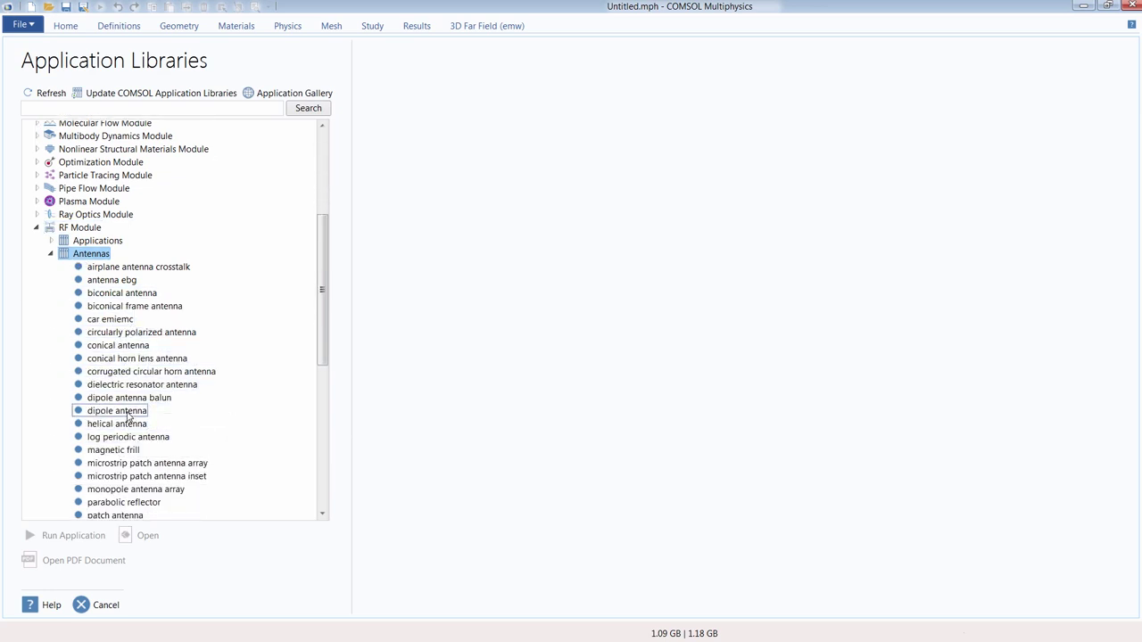
click(128, 412)
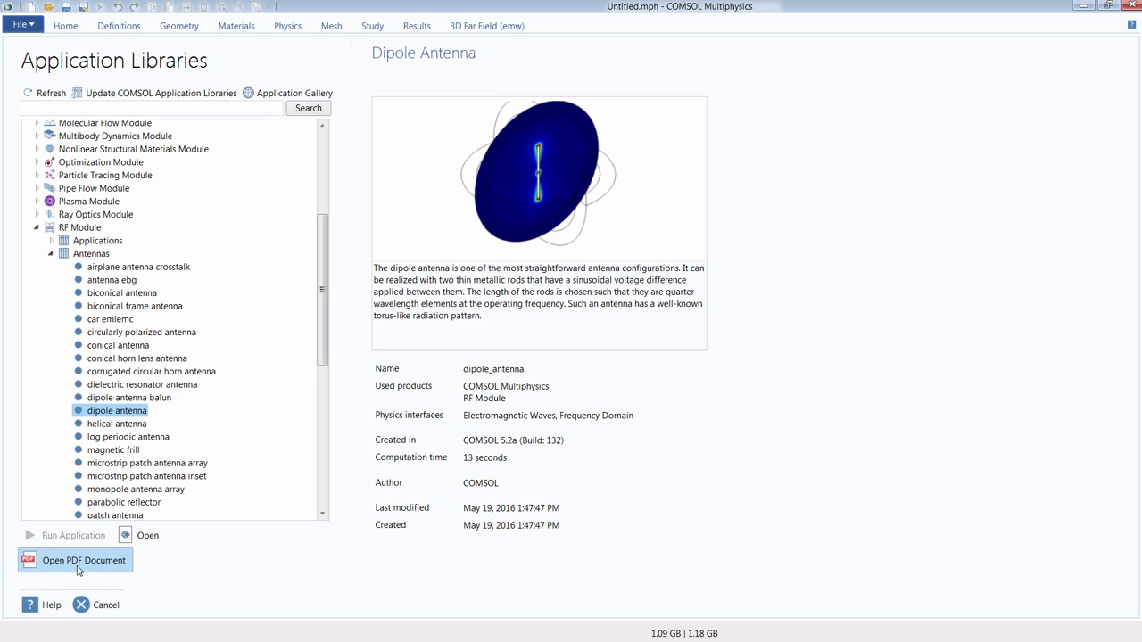
View the description of the antenna ebg example and browse the other RF Module antenna models
click(122, 267)
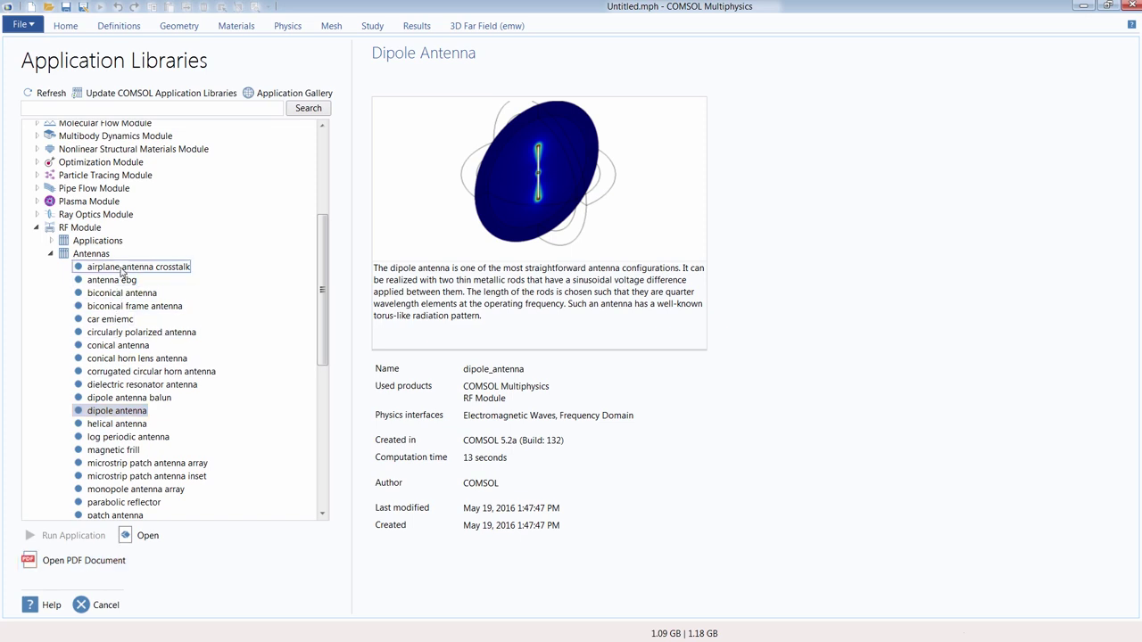
click(127, 281)
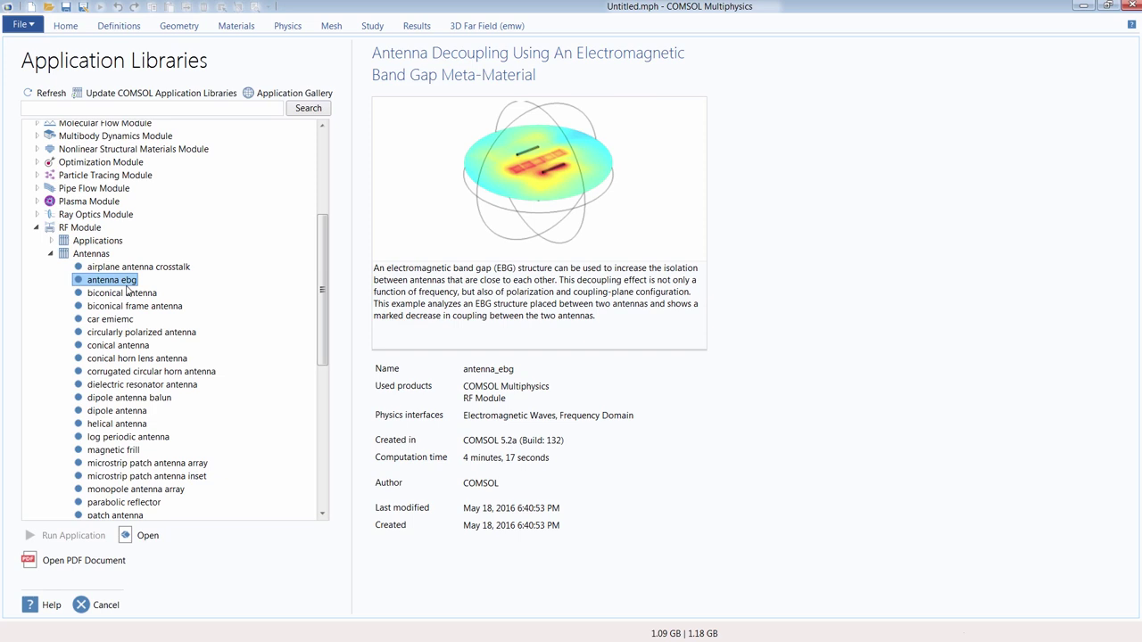
click(134, 360)
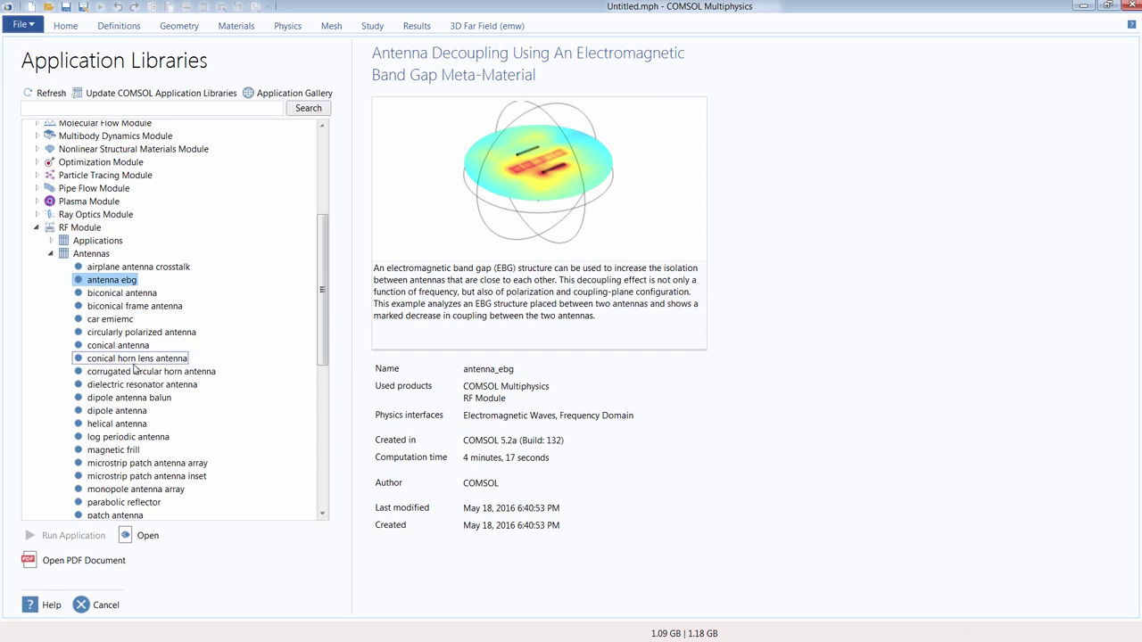
scroll(135, 368, down, 1)
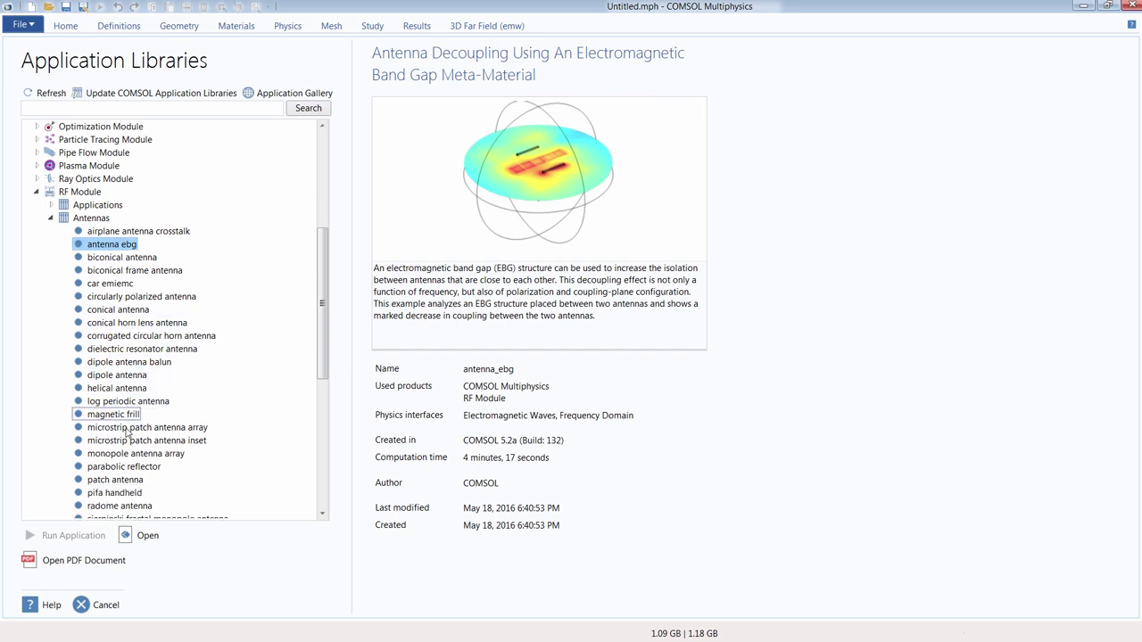